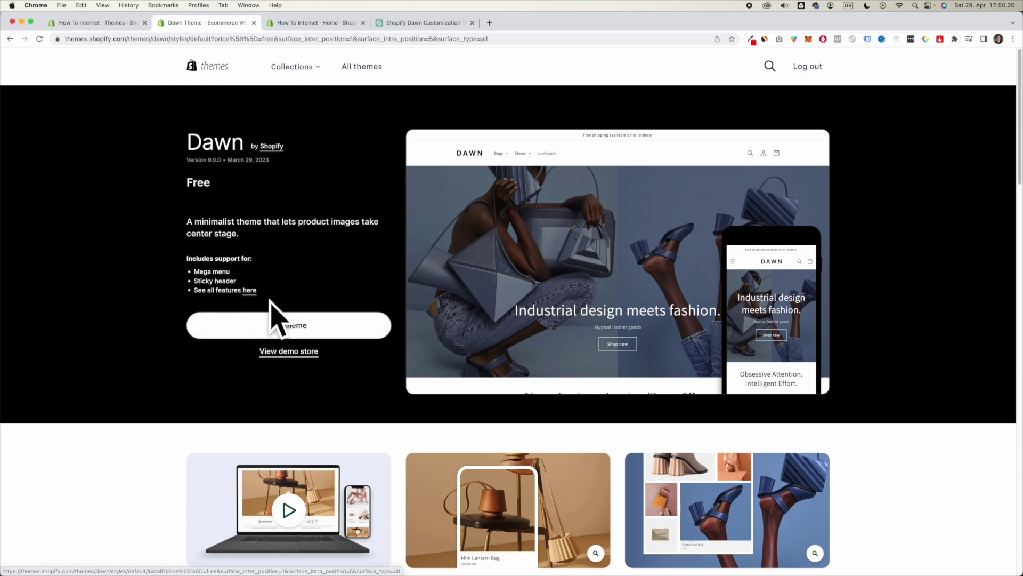
- Return to the store's themes admin, close the Dawn theme store page, and open the draft Dawn theme for customizing
{"action": "left_click", "coordinate": [121, 27]}
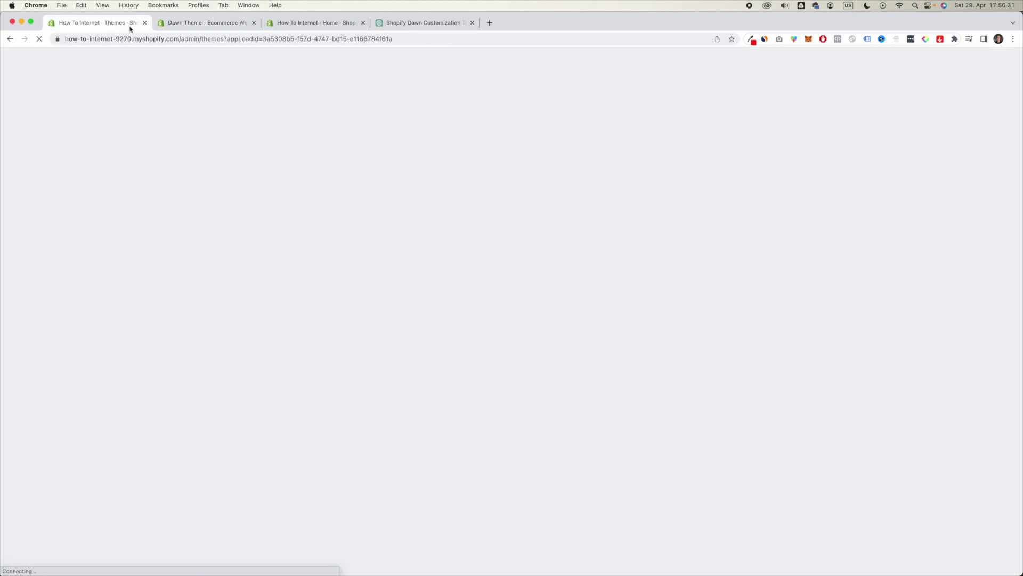
{"action": "left_click", "coordinate": [254, 22]}
{"action": "left_click", "coordinate": [926, 369]}
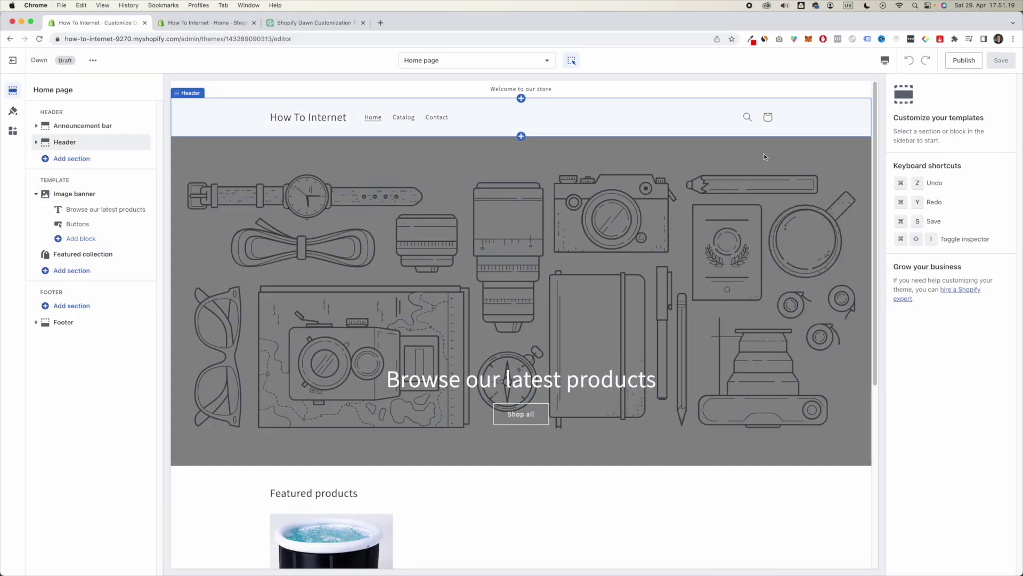
- Switch the home page preview to mobile view and look through the banner and featured products
{"action": "left_click", "coordinate": [884, 68]}
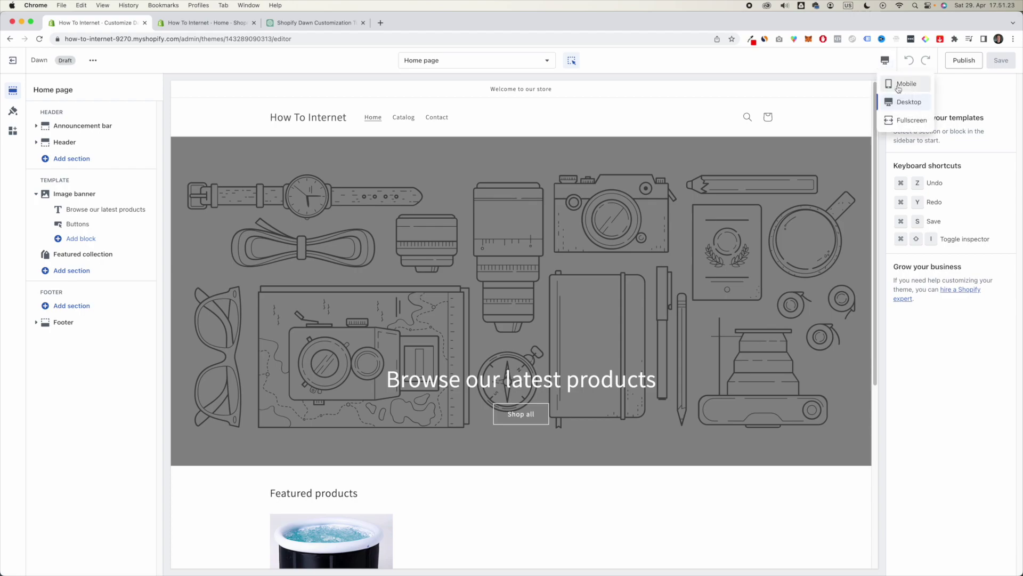
{"action": "left_click", "coordinate": [899, 87]}
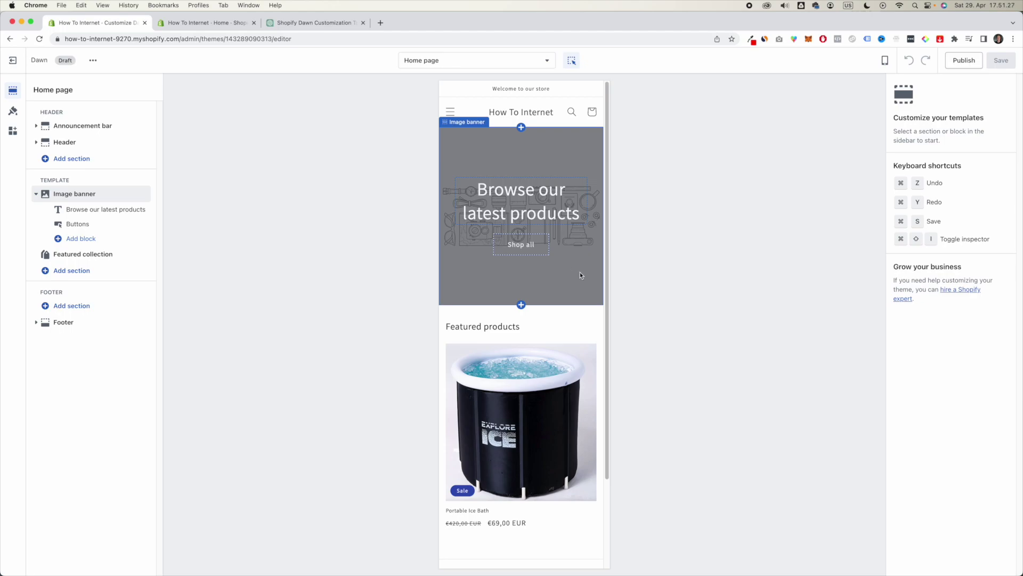
{"action": "scroll", "coordinate": [542, 222], "scroll_direction": "down", "scroll_amount": 3}
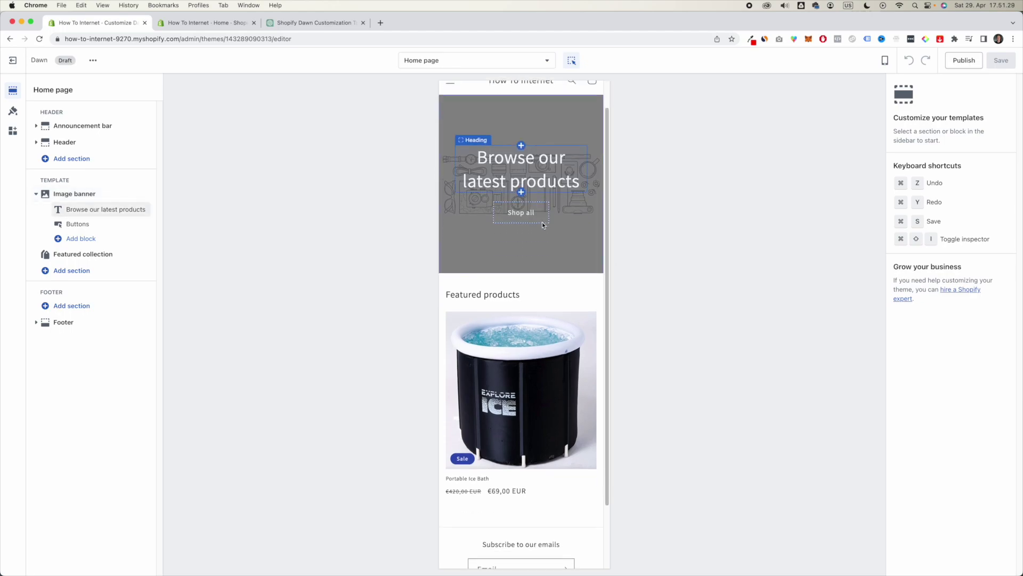
- Open the Portable Ice Bath product in the mobile preview and examine its image gallery, buy buttons and description
{"action": "left_click", "coordinate": [517, 310]}
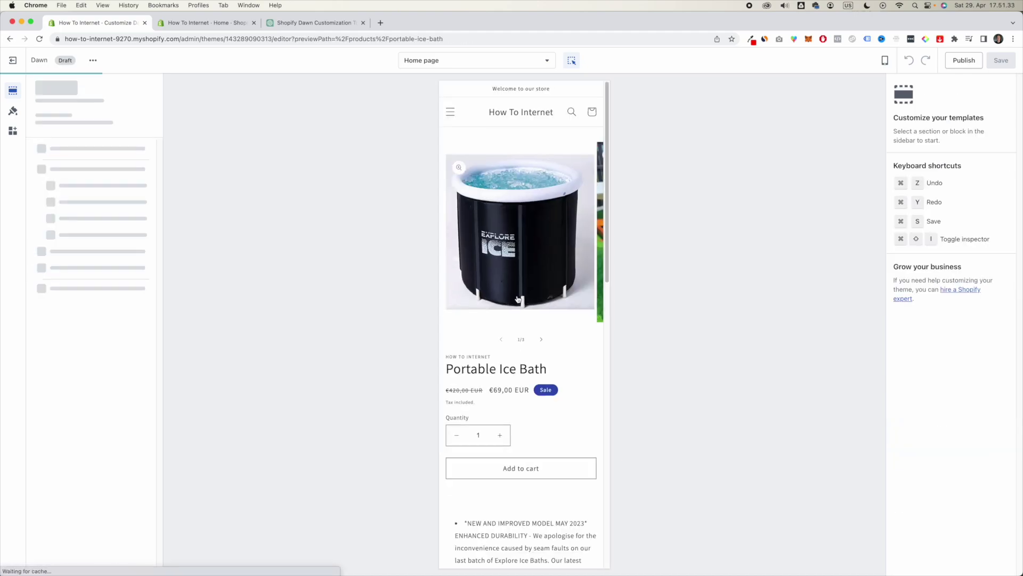
{"action": "left_click", "coordinate": [520, 282]}
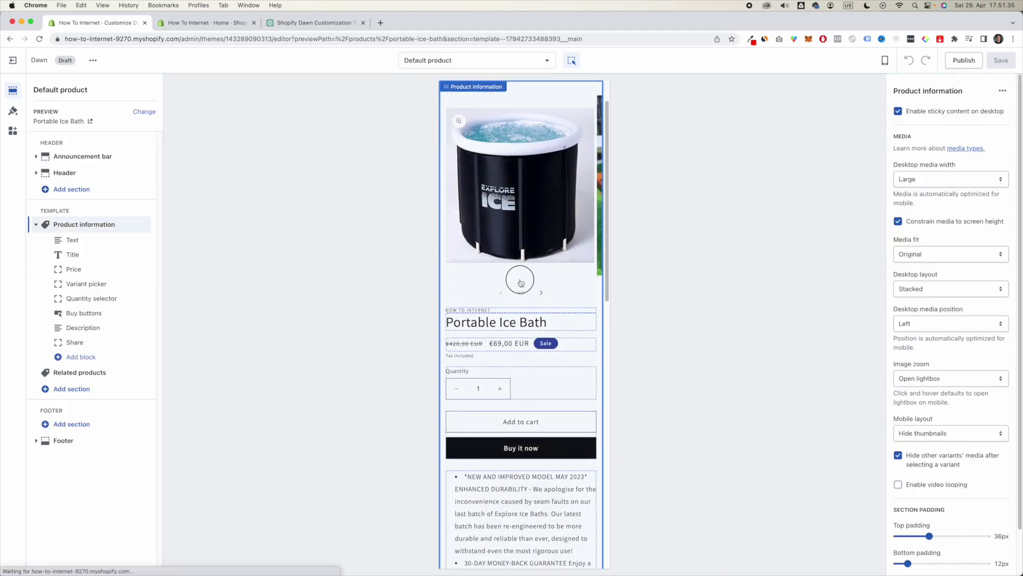
{"action": "left_click", "coordinate": [541, 293]}
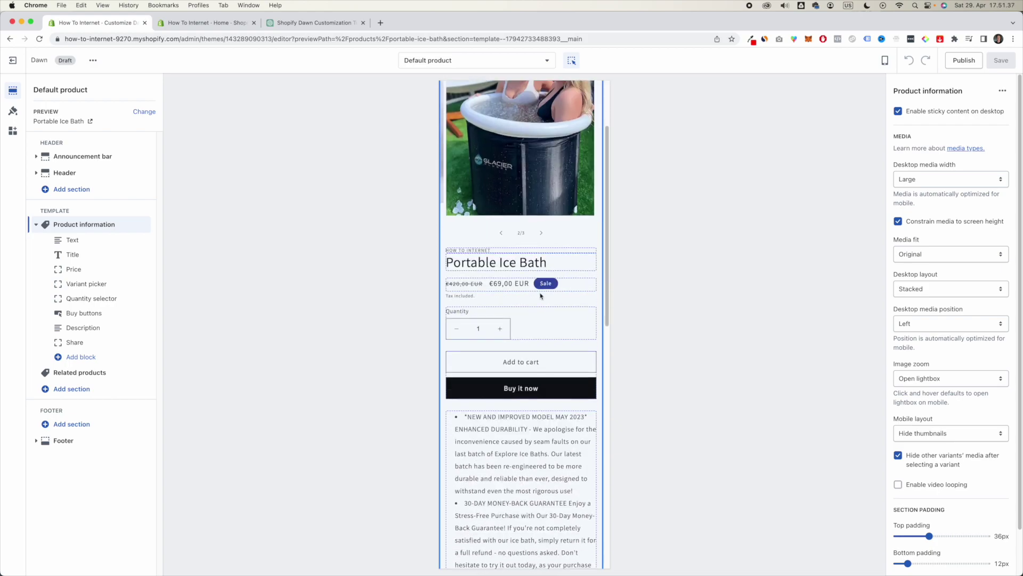
{"action": "scroll", "coordinate": [541, 296], "scroll_direction": "down", "scroll_amount": 10}
{"action": "scroll", "coordinate": [528, 301], "scroll_direction": "up", "scroll_amount": 10}
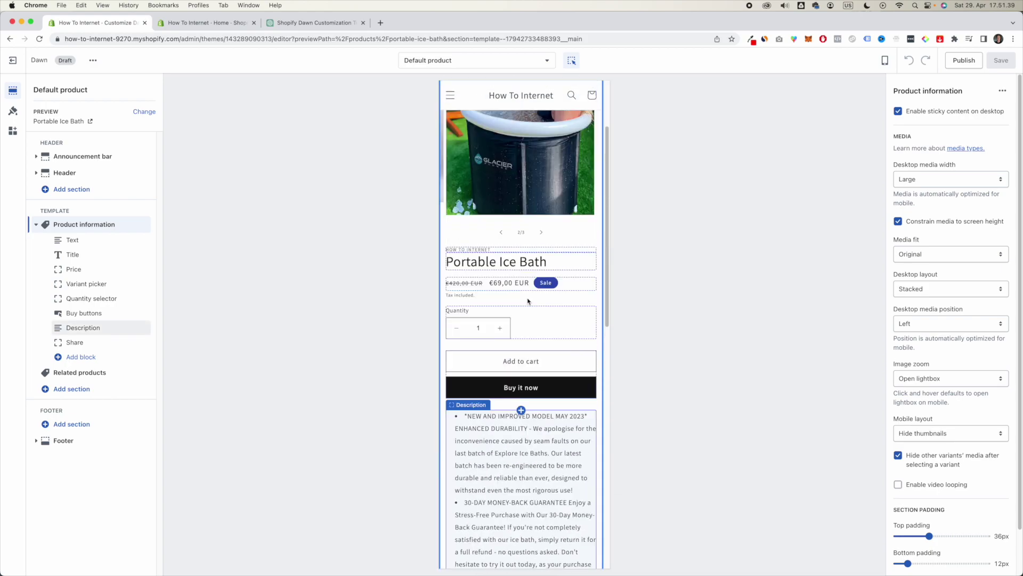
{"action": "scroll", "coordinate": [528, 302], "scroll_direction": "up", "scroll_amount": 2}
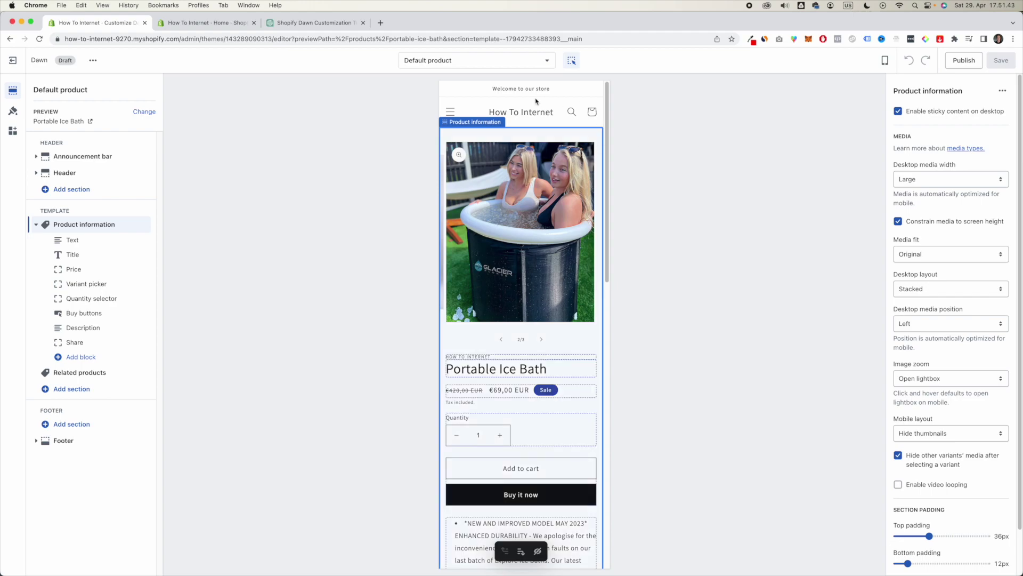
- Switch the preview back to desktop and examine the product page from the images and description down to the footer
{"action": "left_click", "coordinate": [884, 60]}
{"action": "left_click", "coordinate": [907, 101]}
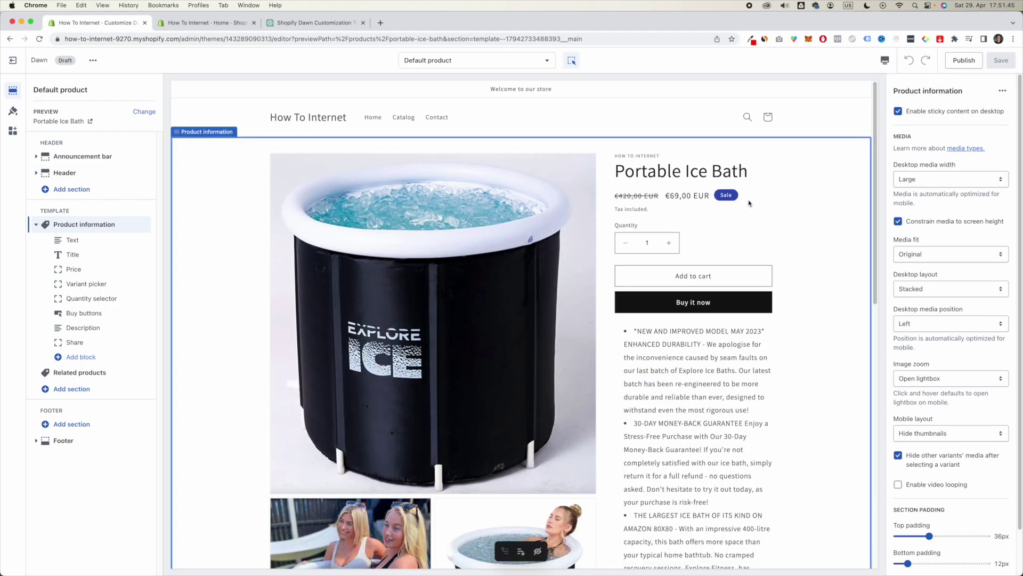
{"action": "scroll", "coordinate": [724, 188], "scroll_direction": "down", "scroll_amount": 10}
{"action": "scroll", "coordinate": [693, 187], "scroll_direction": "up", "scroll_amount": 10}
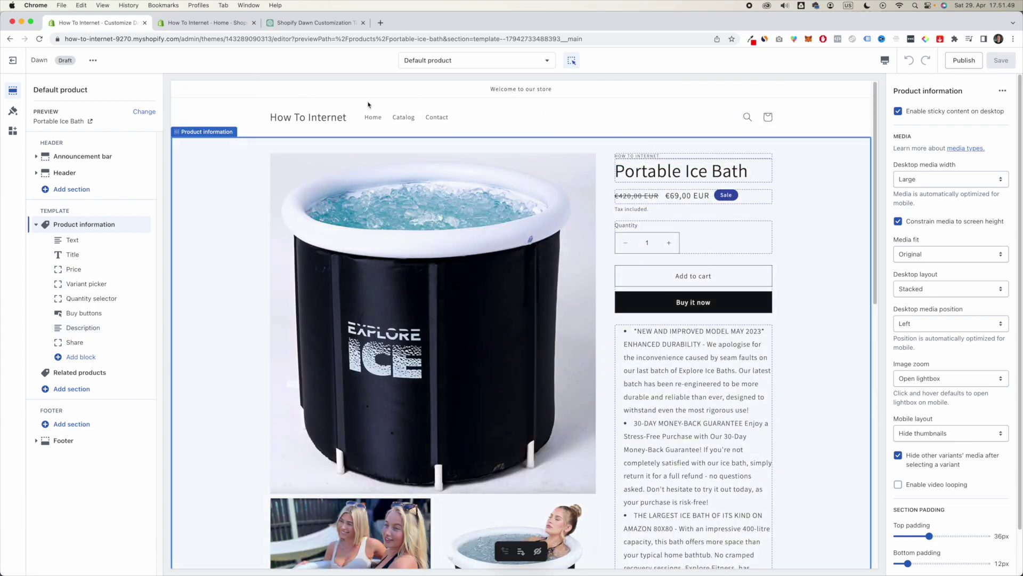
{"action": "scroll", "coordinate": [624, 233], "scroll_direction": "down", "scroll_amount": 3}
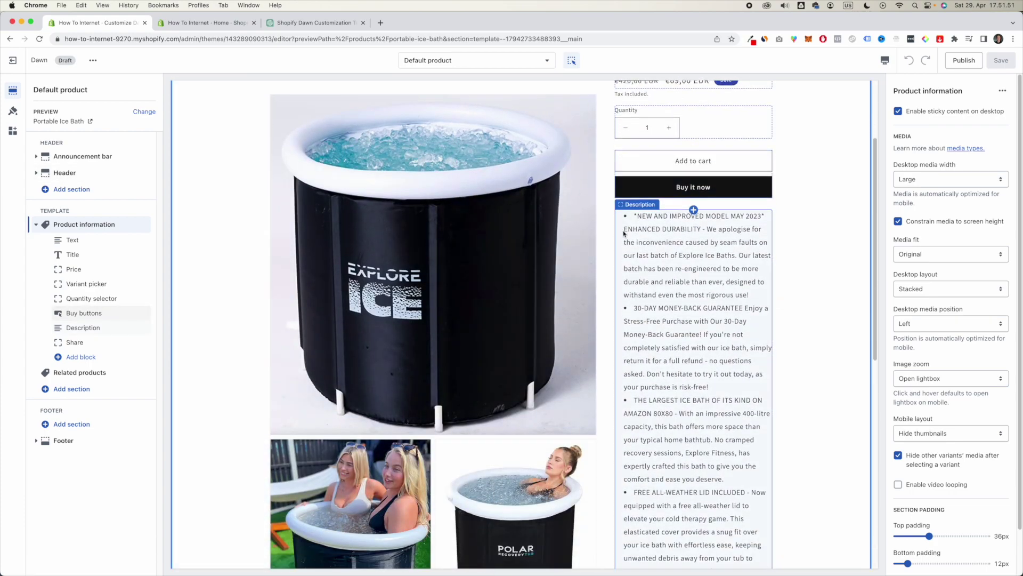
{"action": "scroll", "coordinate": [624, 233], "scroll_direction": "up", "scroll_amount": 3}
{"action": "scroll", "coordinate": [454, 281], "scroll_direction": "down", "scroll_amount": 4}
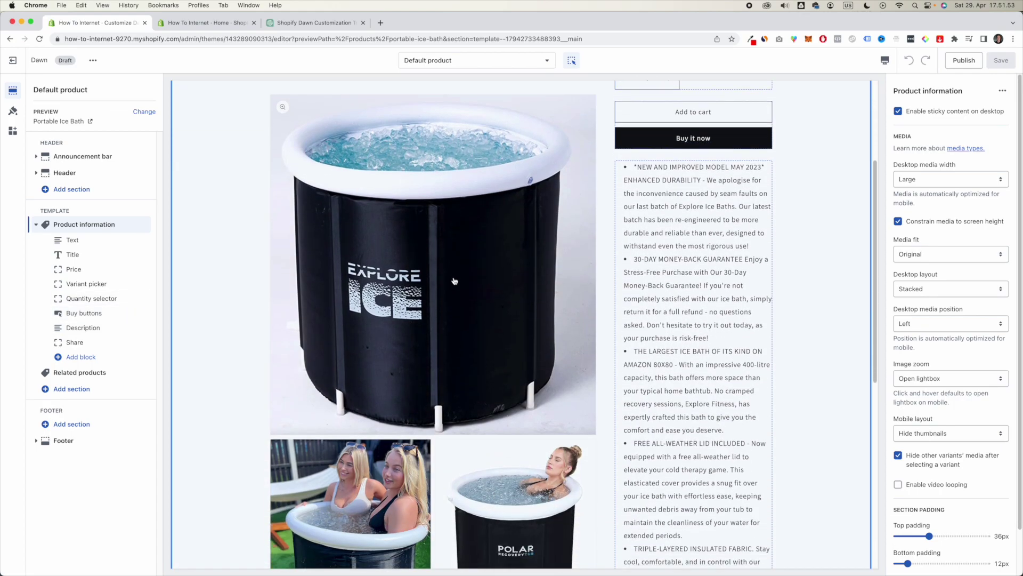
{"action": "scroll", "coordinate": [454, 281], "scroll_direction": "down", "scroll_amount": 10}
{"action": "scroll", "coordinate": [455, 281], "scroll_direction": "up", "scroll_amount": 8}
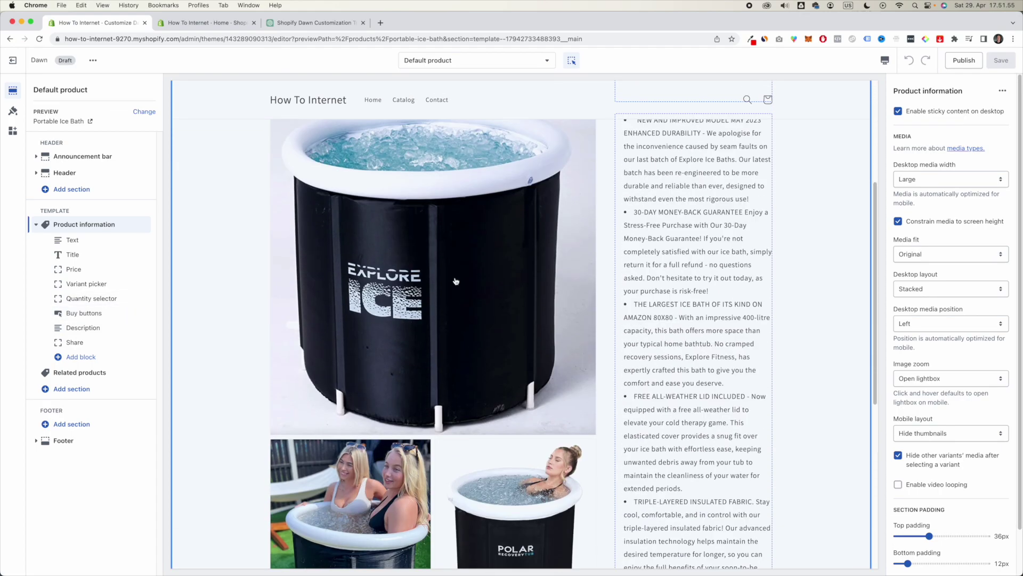
{"action": "scroll", "coordinate": [455, 281], "scroll_direction": "up", "scroll_amount": 5}
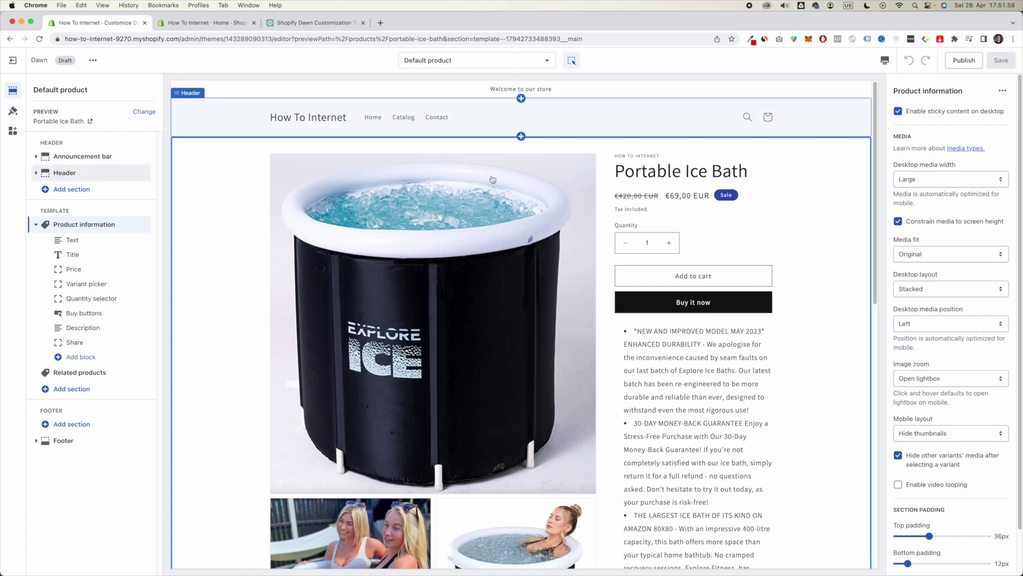
{"action": "scroll", "coordinate": [492, 180], "scroll_direction": "down", "scroll_amount": 10}
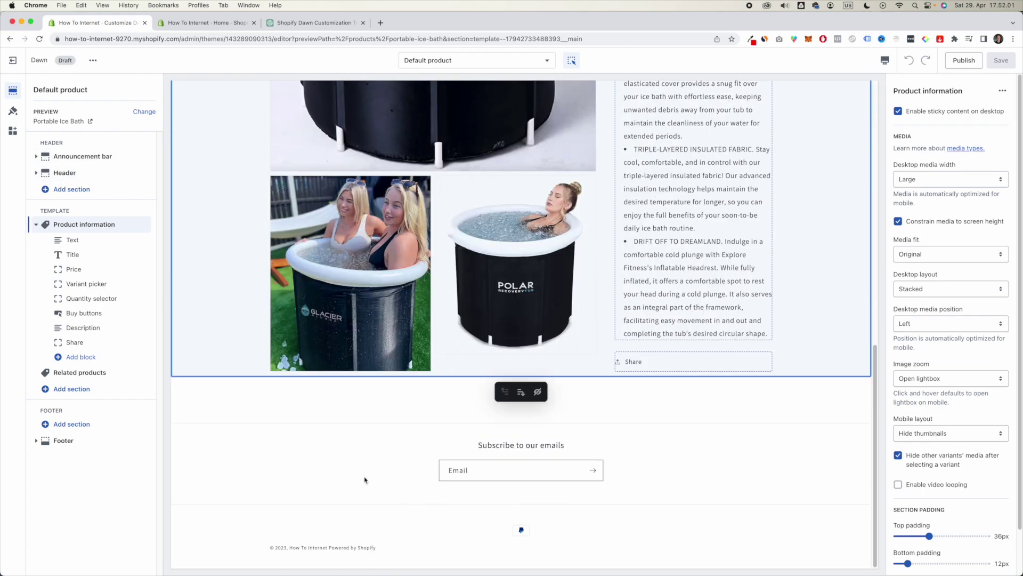
{"action": "scroll", "coordinate": [490, 309], "scroll_direction": "up", "scroll_amount": 10}
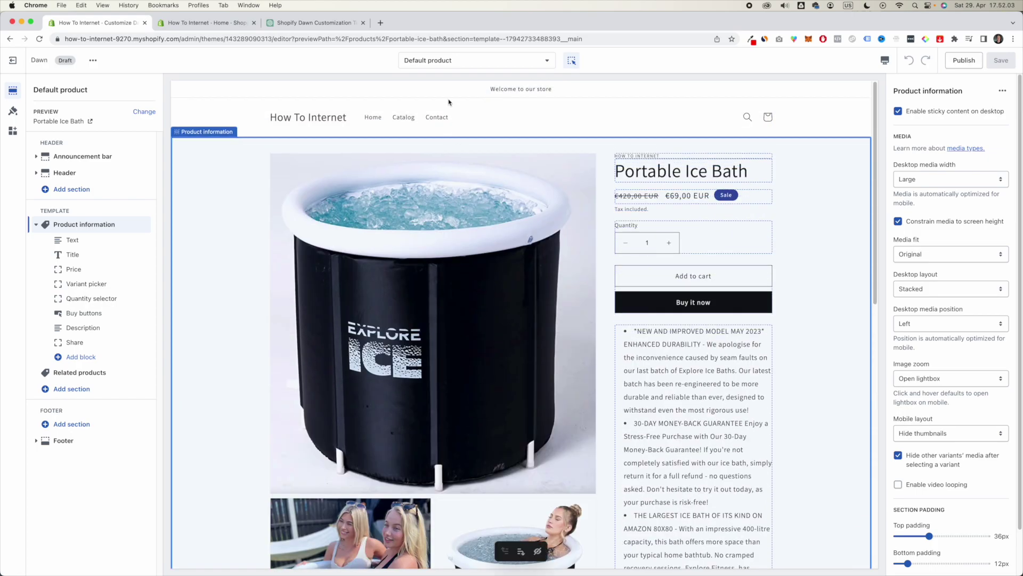
- Go back to the store's home page in the preview and look over its banner, featured products and footer
{"action": "left_click", "coordinate": [295, 119]}
{"action": "left_click", "coordinate": [310, 122]}
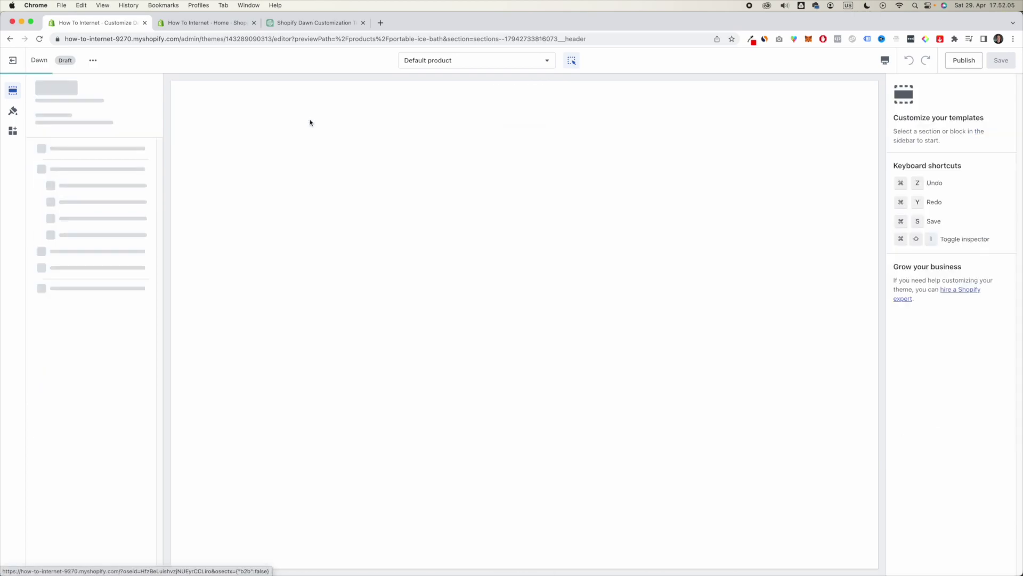
{"action": "scroll", "coordinate": [475, 229], "scroll_direction": "down", "scroll_amount": 5}
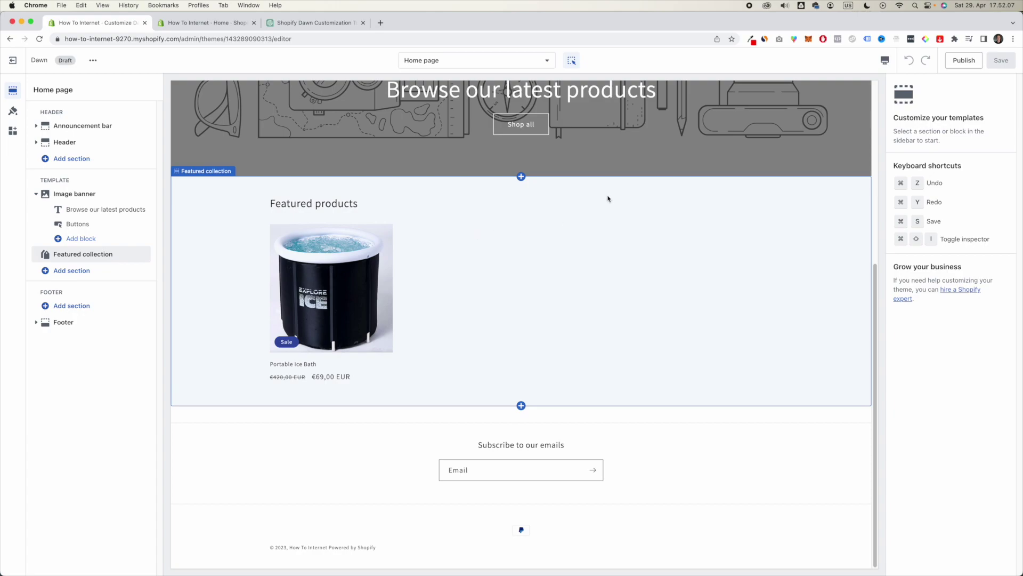
{"action": "scroll", "coordinate": [539, 179], "scroll_direction": "up", "scroll_amount": 5}
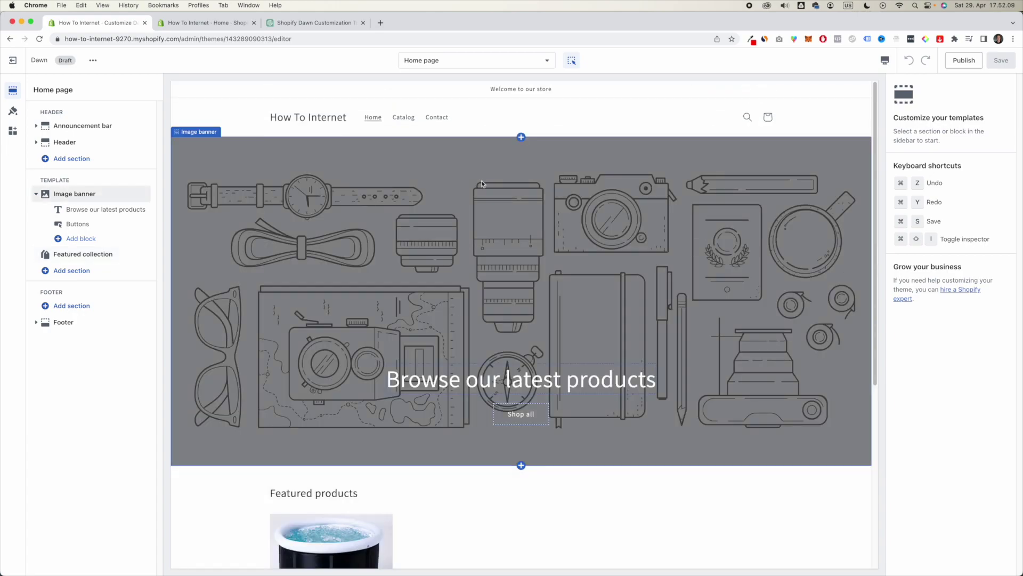
{"action": "scroll", "coordinate": [481, 184], "scroll_direction": "down", "scroll_amount": 5}
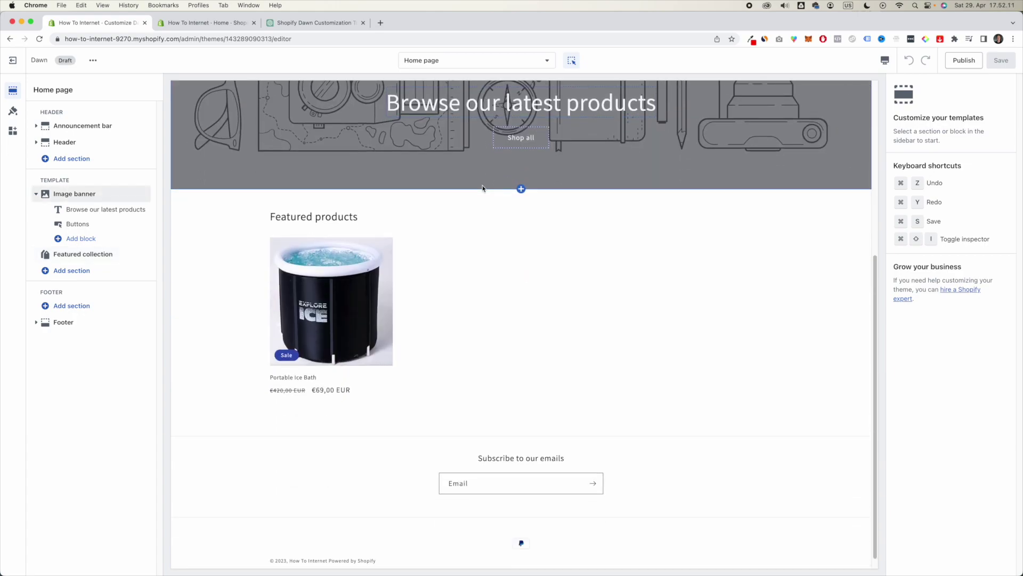
{"action": "scroll", "coordinate": [482, 185], "scroll_direction": "up", "scroll_amount": 5}
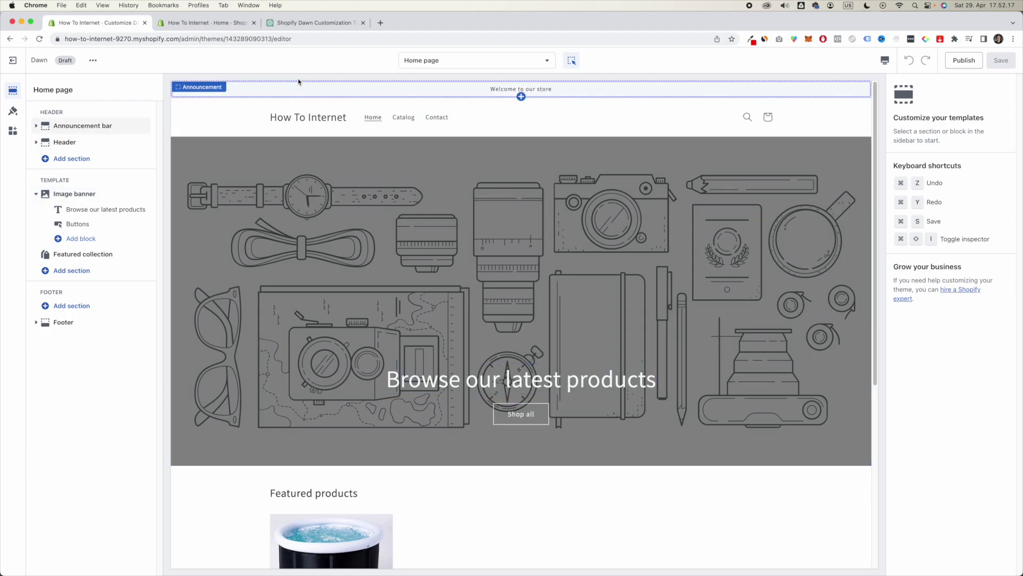
- Open the Default product template for editing and look through the Portable Ice Bath page
{"action": "left_click", "coordinate": [465, 60]}
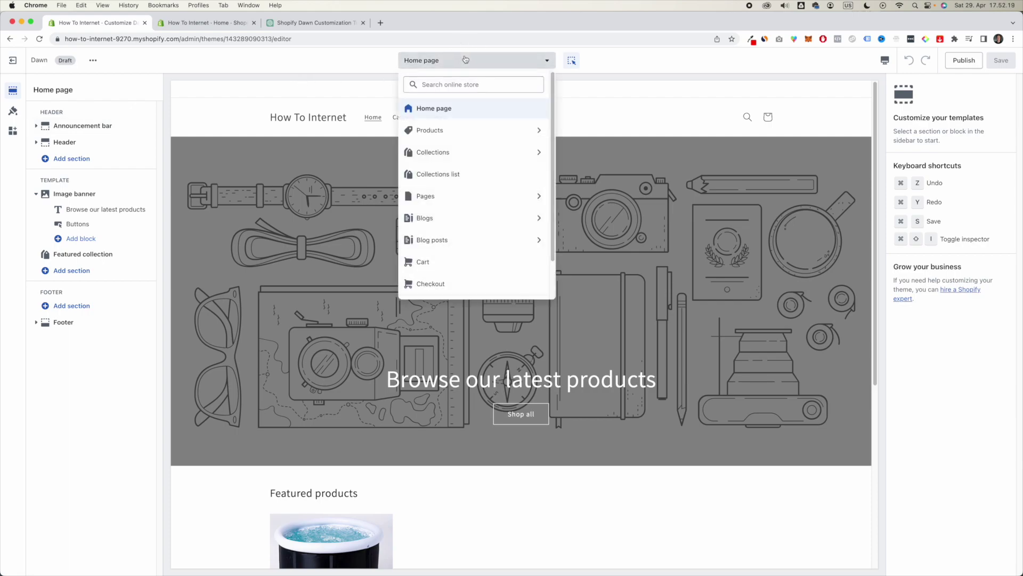
{"action": "left_click", "coordinate": [442, 130]}
{"action": "left_click", "coordinate": [461, 133]}
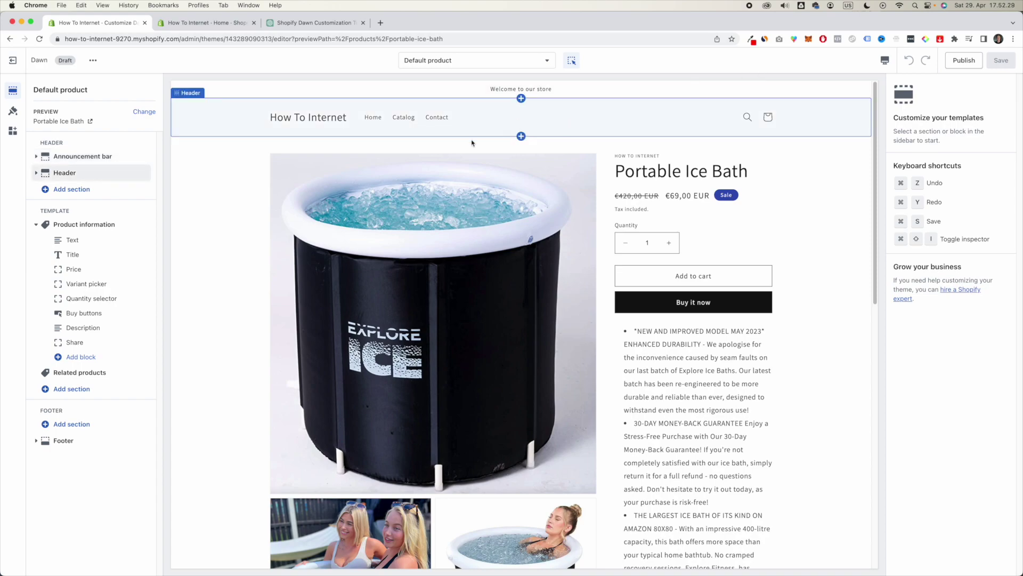
{"action": "scroll", "coordinate": [309, 276], "scroll_direction": "down", "scroll_amount": 5}
{"action": "scroll", "coordinate": [372, 258], "scroll_direction": "up", "scroll_amount": 5}
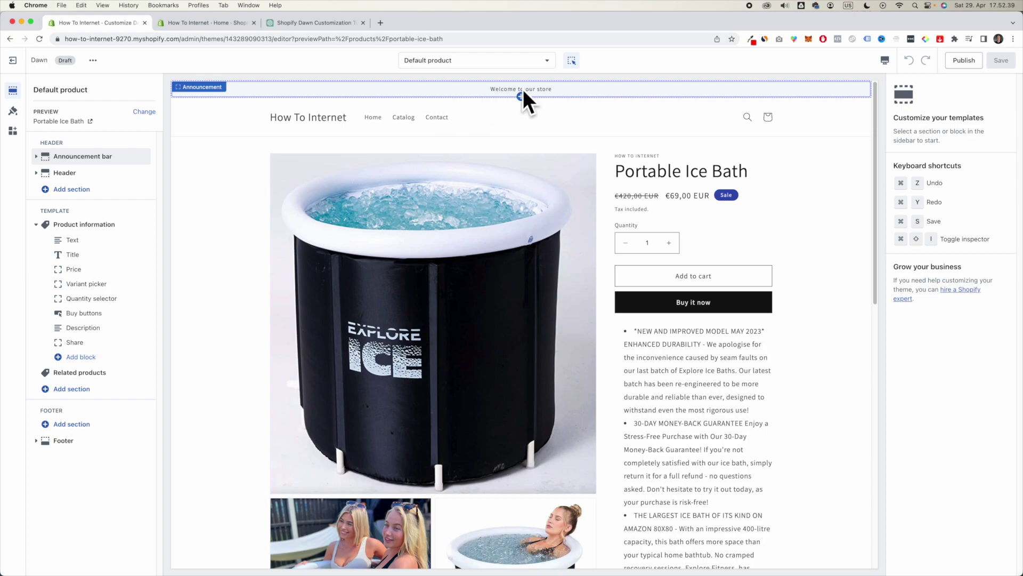
- Hide the announcement bar section and show it again
{"action": "left_click", "coordinate": [132, 159]}
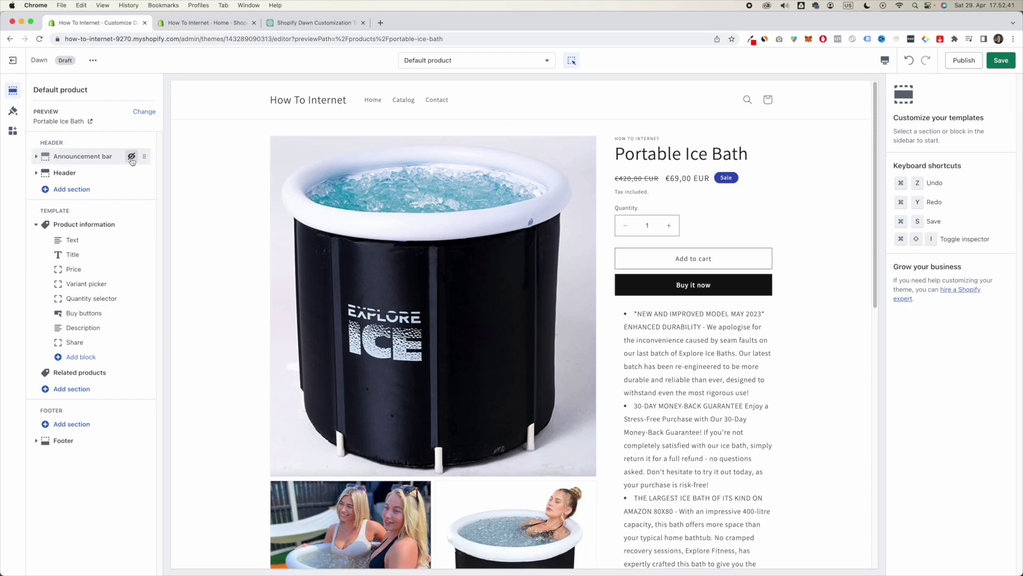
{"action": "left_click", "coordinate": [131, 156]}
- Replace the text of the announcement bar's message with "Free Shipping on Orders Over $50"
{"action": "left_click", "coordinate": [35, 156]}
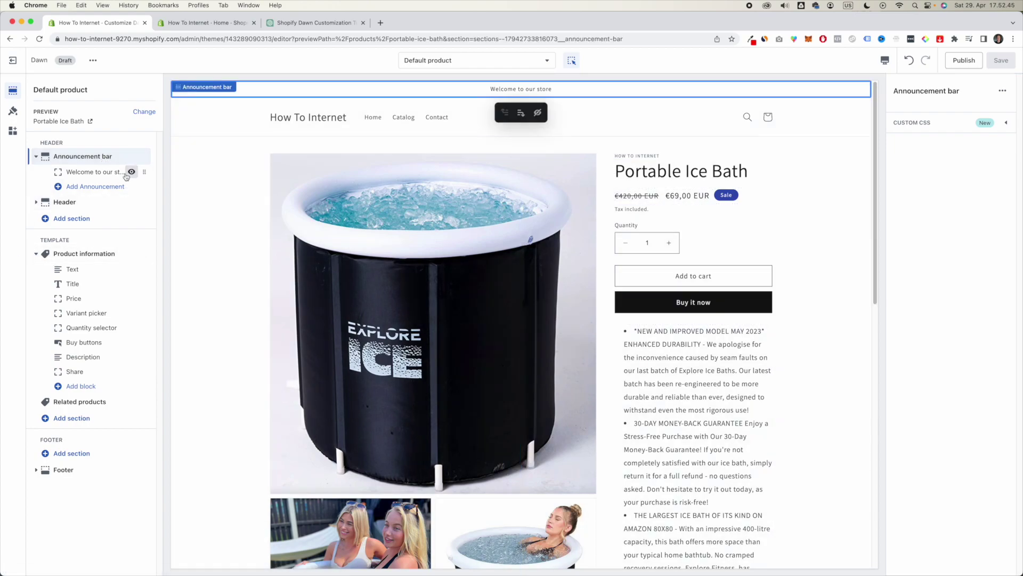
{"action": "left_click", "coordinate": [131, 172]}
{"action": "left_click", "coordinate": [113, 173]}
{"action": "left_click", "coordinate": [132, 172]}
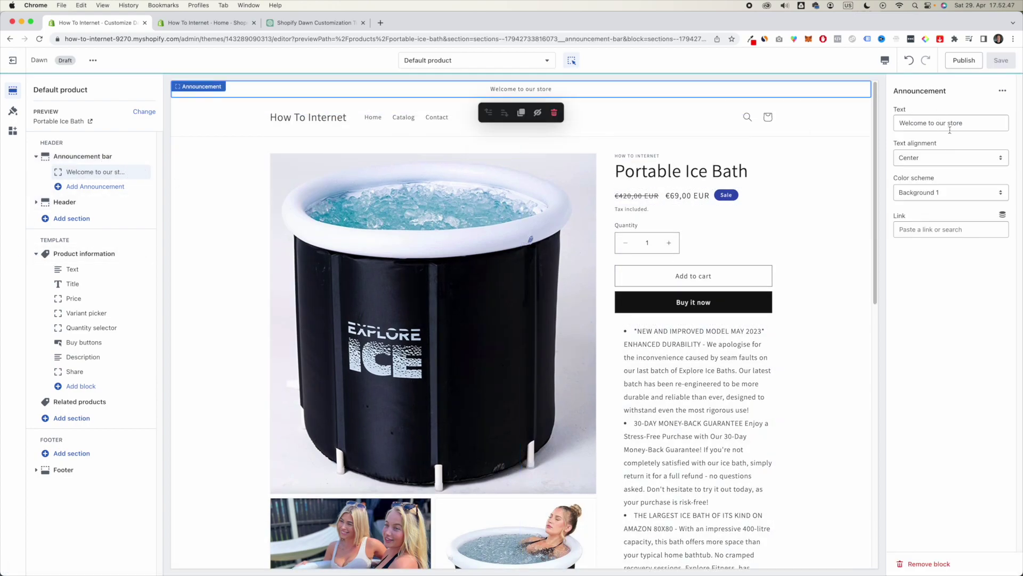
{"action": "left_click_drag", "start_coordinate": [966, 128], "coordinate": [884, 127]}
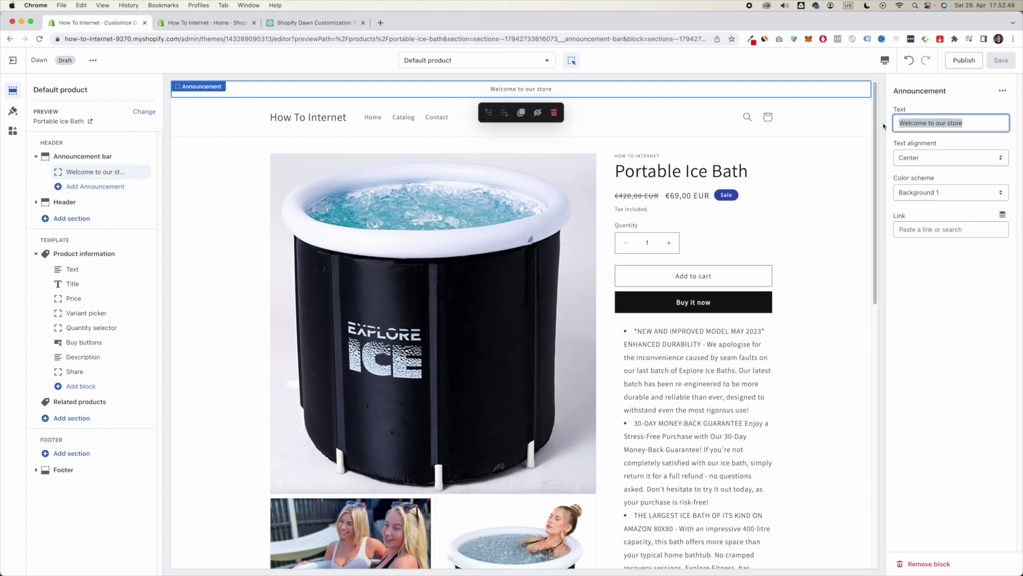
{"action": "type", "text": "Free Shipp"}
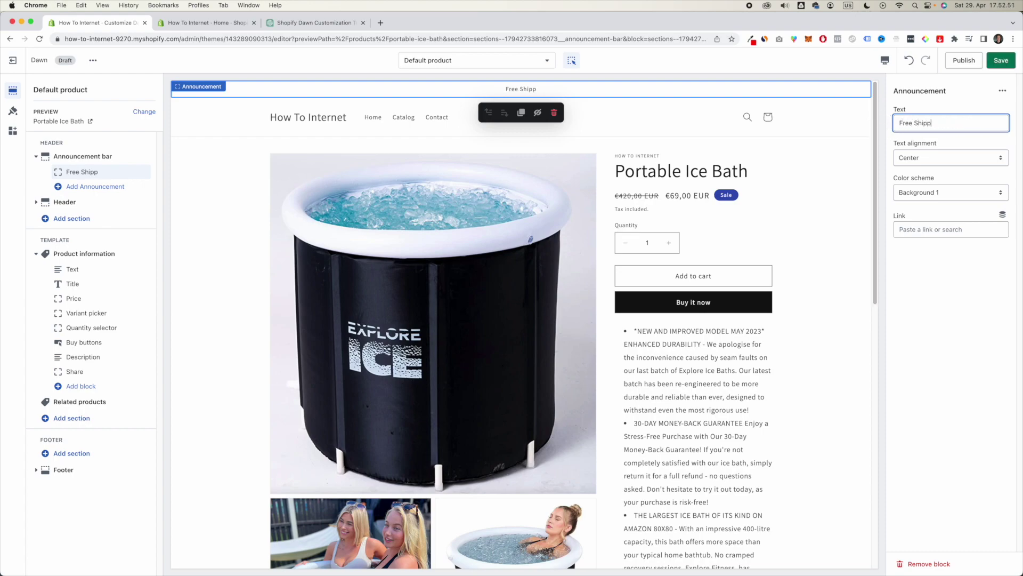
{"action": "type", "text": "ing on Orders Over $50"}
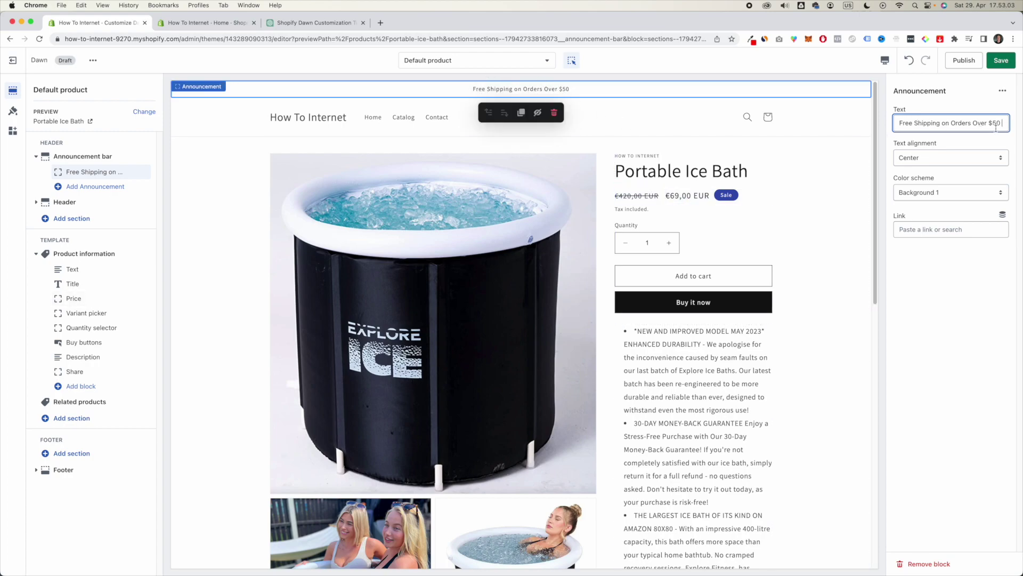
- Change the order amount in the announcement text to $100
{"action": "key", "text": "BackSpace"}
{"action": "key", "text": "BackSpace"}
{"action": "type", "text": "100"}
{"action": "left_click", "coordinate": [970, 283]}
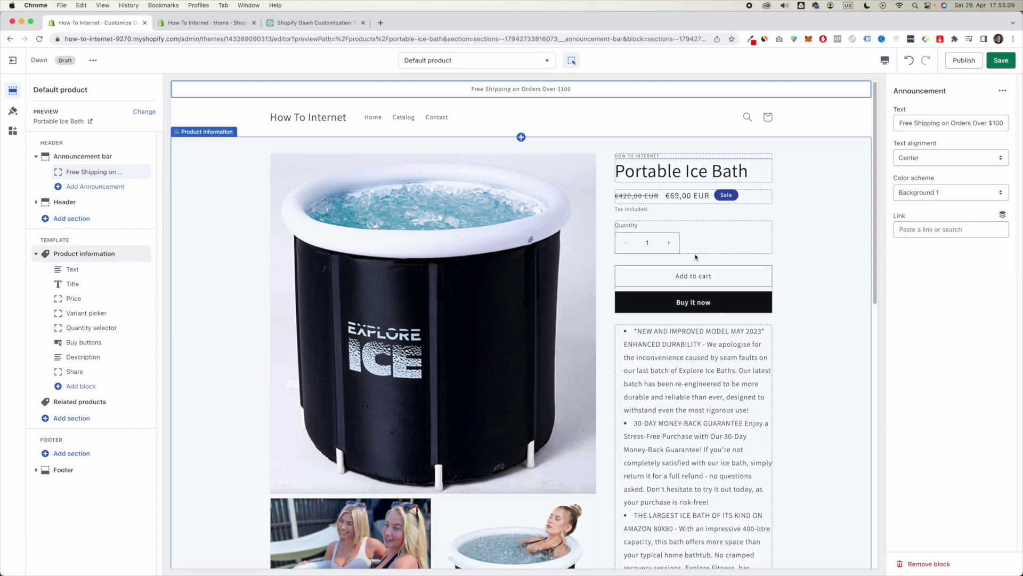
- Replace the announcement text with "50% off storewise" and clear it again
{"action": "mouse_move", "coordinate": [693, 260]}
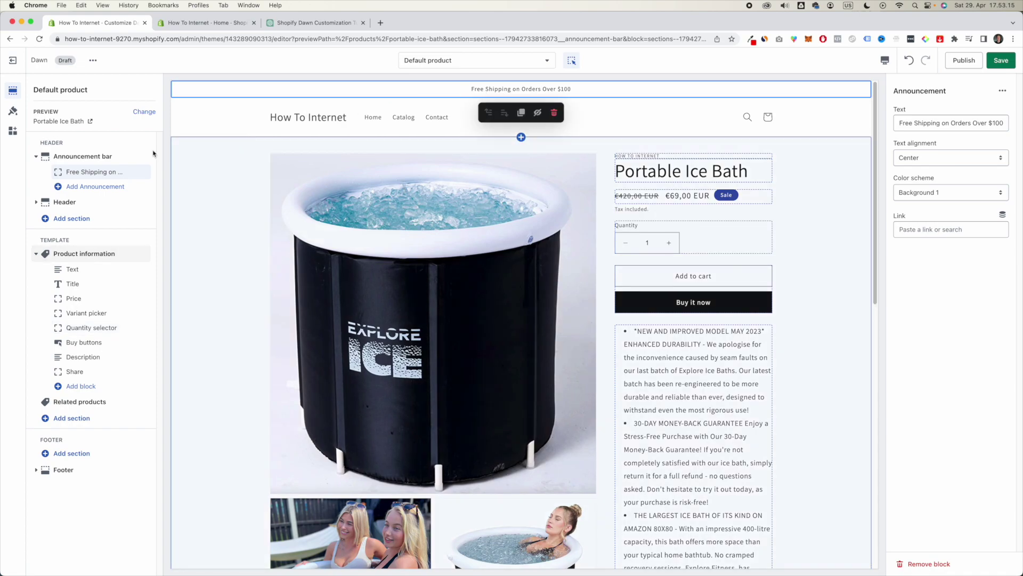
{"action": "triple_click", "coordinate": [942, 123]}
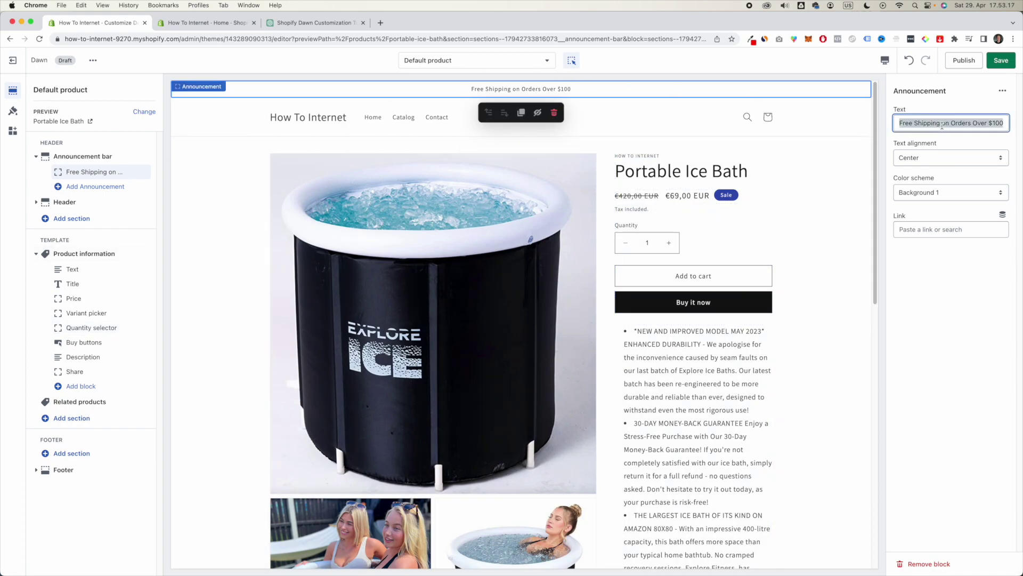
{"action": "type", "text": "50%"}
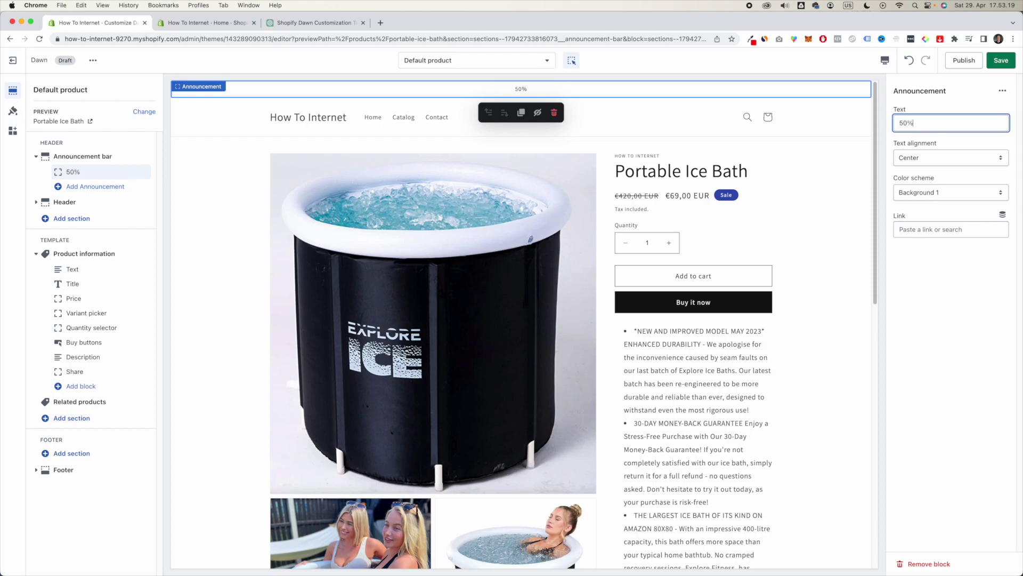
{"action": "type", "text": " off storewise"}
{"action": "key", "text": "super+a"}
{"action": "key", "text": "BackSpace"}
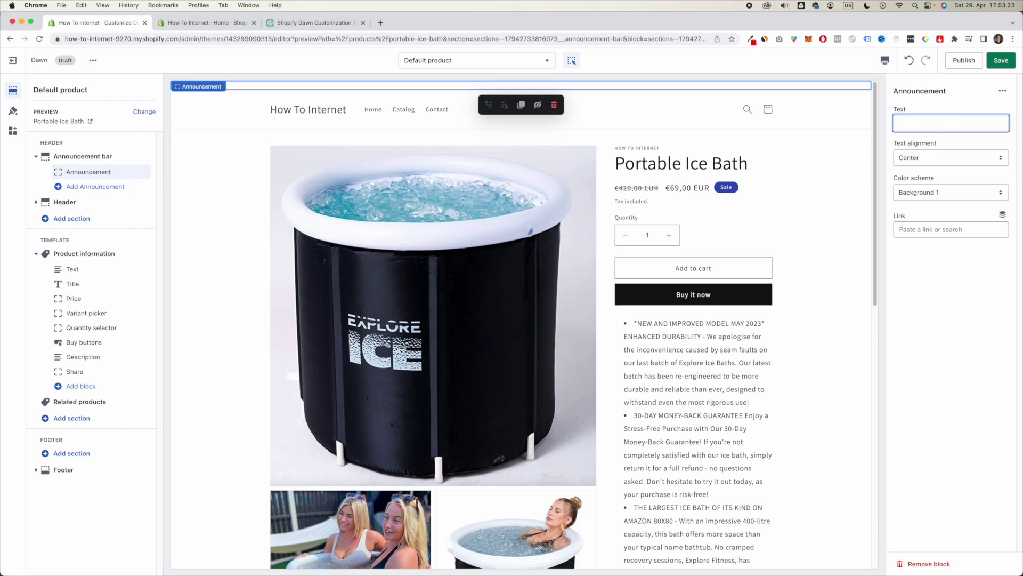
- Set the announcement text to "Free Shipping On Order Over $100" and save the theme changes
{"action": "type", "text": "Free Shipp"}
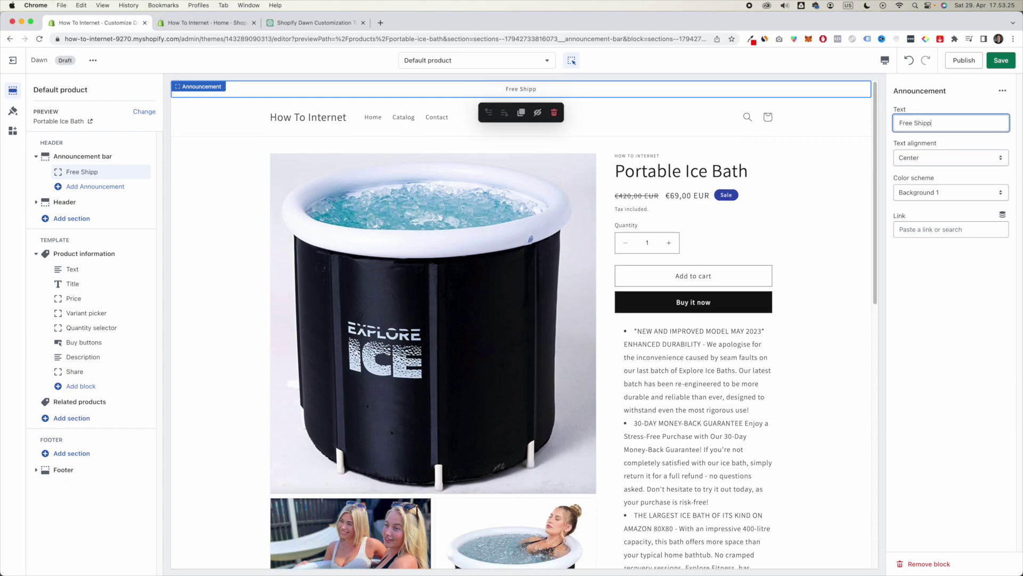
{"action": "type", "text": "ing On Order Over $100"}
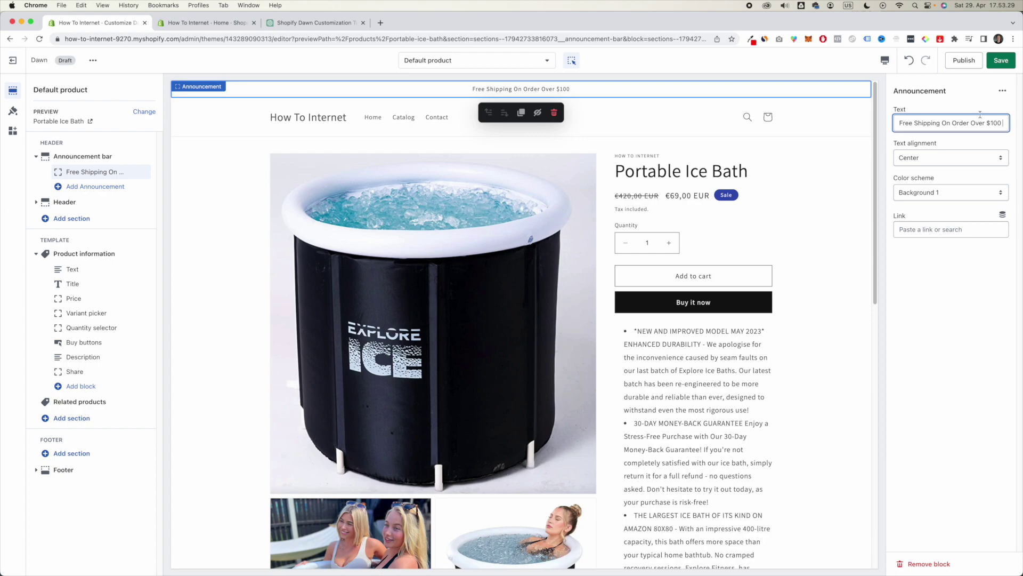
{"action": "left_click", "coordinate": [1001, 61]}
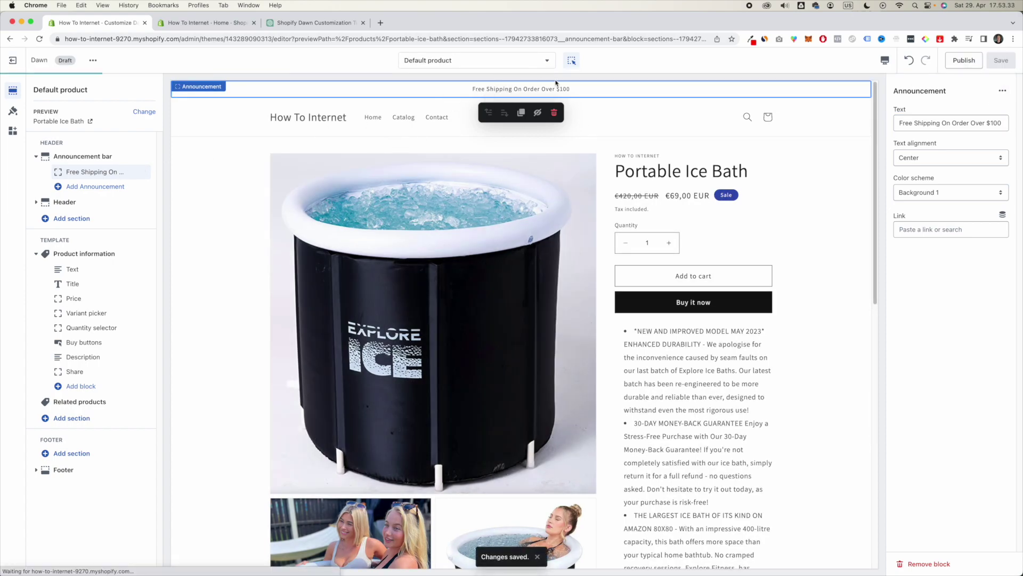
- Switch the preview to mobile view and browse the product images of the Portable Ice Bath page
{"action": "scroll", "coordinate": [629, 155], "scroll_direction": "down", "scroll_amount": 3}
{"action": "scroll", "coordinate": [672, 152], "scroll_direction": "up", "scroll_amount": 3}
{"action": "left_click", "coordinate": [878, 64]}
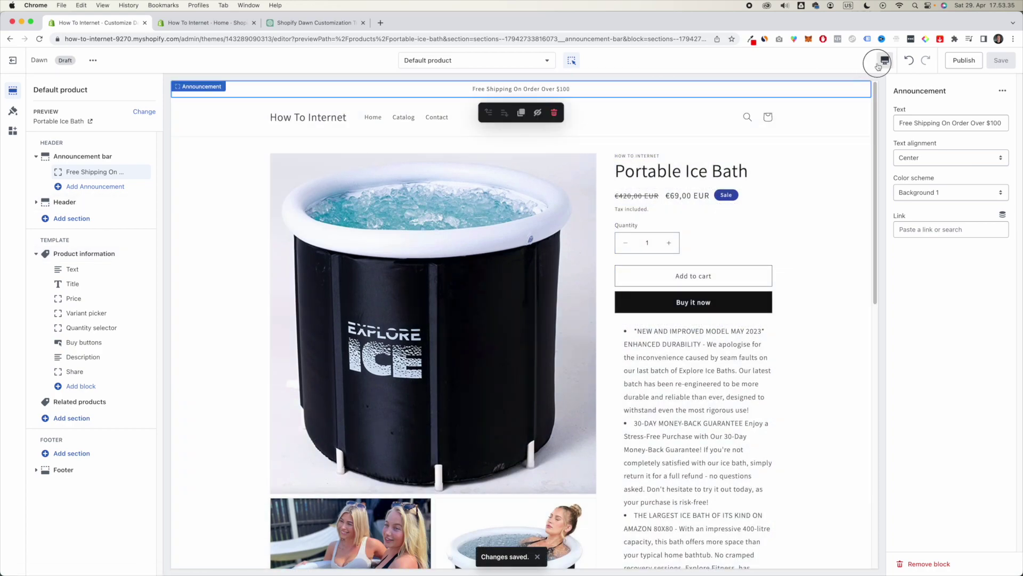
{"action": "left_click", "coordinate": [906, 83]}
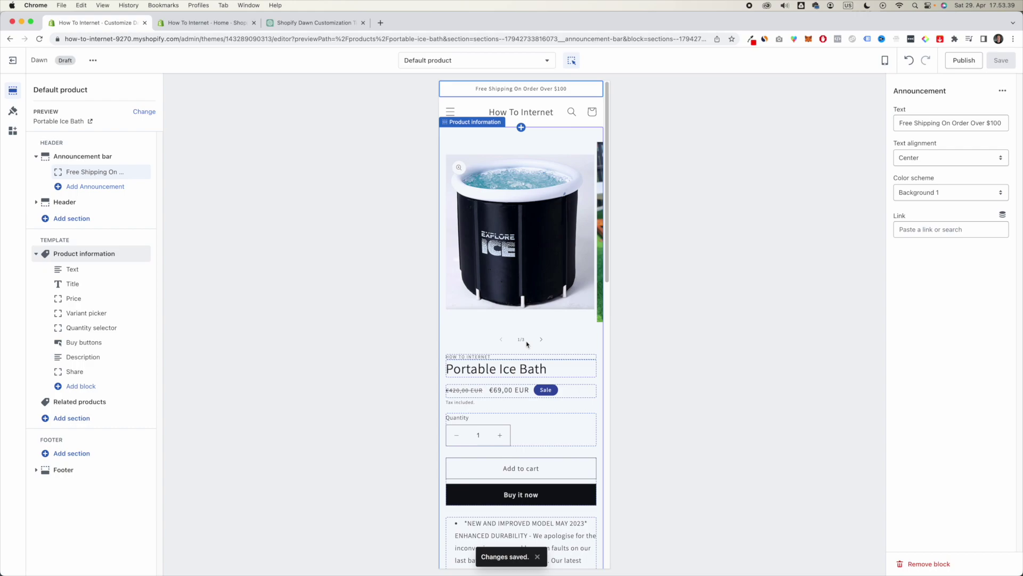
{"action": "left_click", "coordinate": [554, 342]}
{"action": "left_click", "coordinate": [541, 294]}
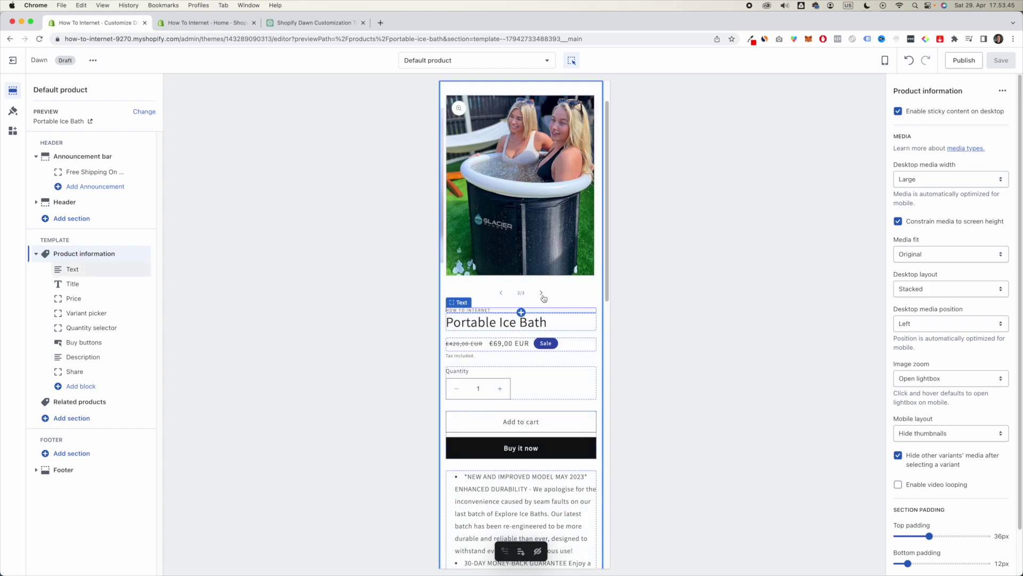
{"action": "left_click", "coordinate": [542, 294]}
{"action": "left_click", "coordinate": [501, 293]}
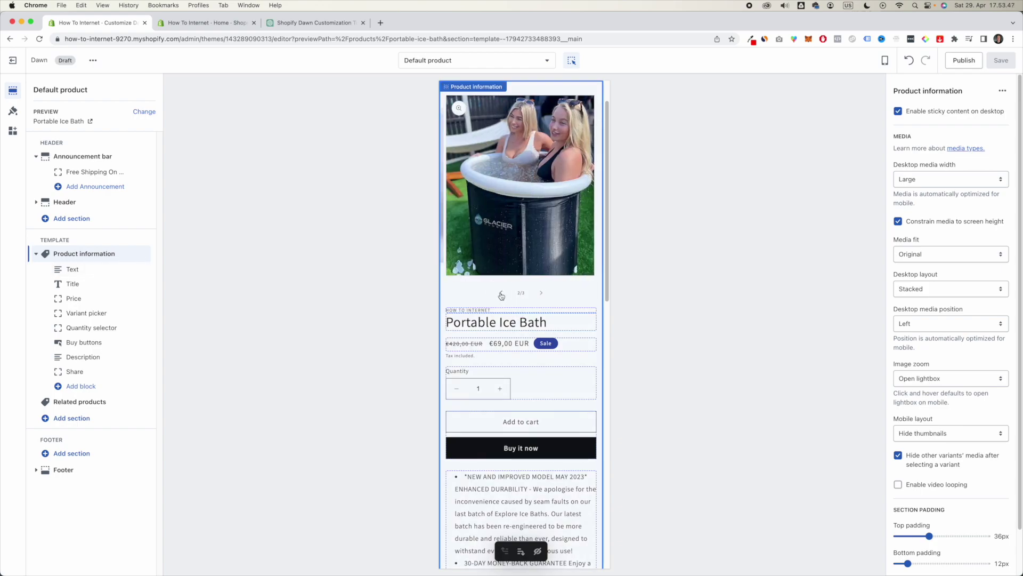
{"action": "left_click", "coordinate": [501, 293]}
{"action": "scroll", "coordinate": [517, 274], "scroll_direction": "up", "scroll_amount": 2}
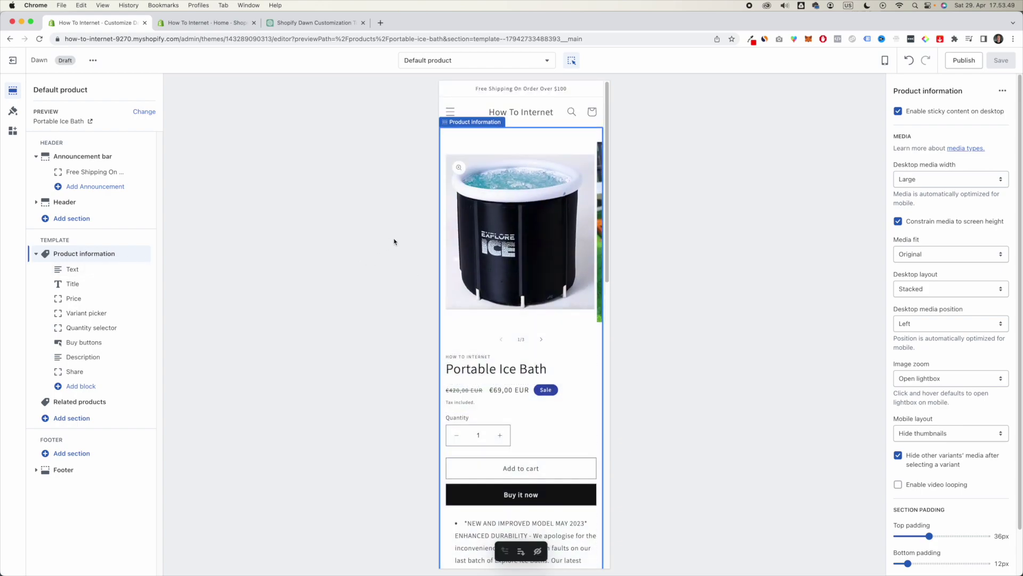
- Select the header section and open the Logo options in the theme settings
{"action": "left_click", "coordinate": [496, 118]}
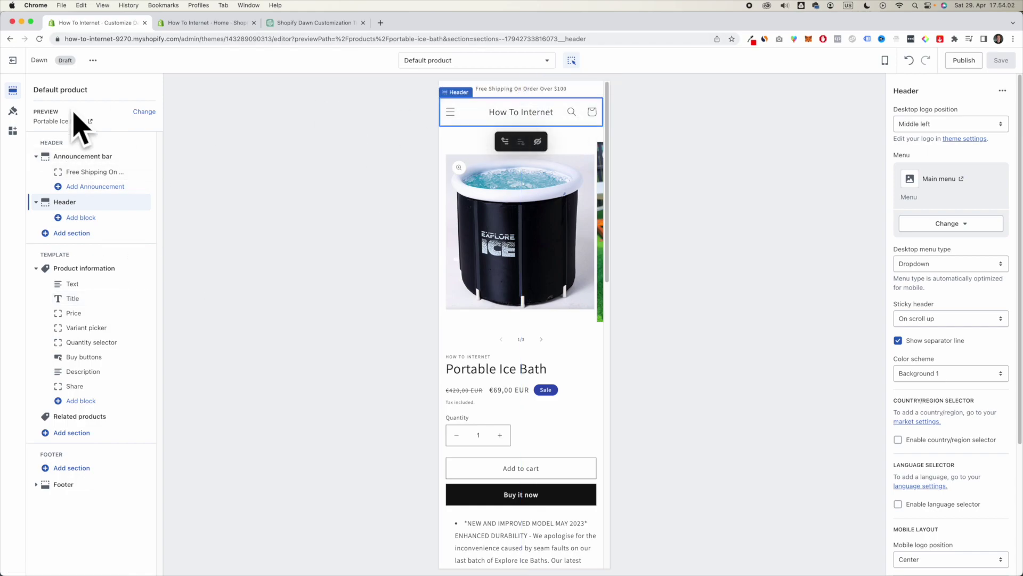
{"action": "left_click", "coordinate": [13, 112]}
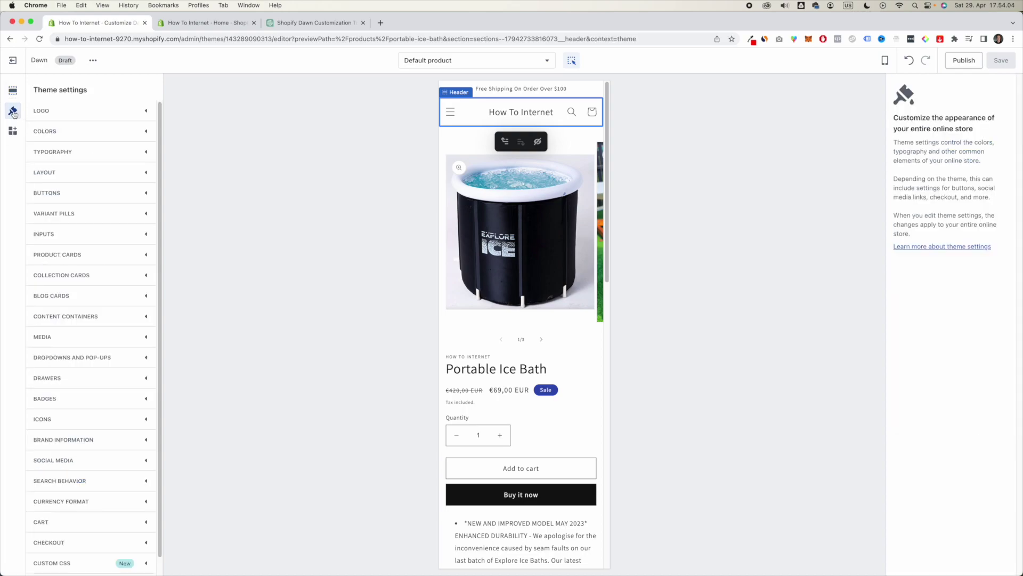
{"action": "left_click", "coordinate": [146, 112]}
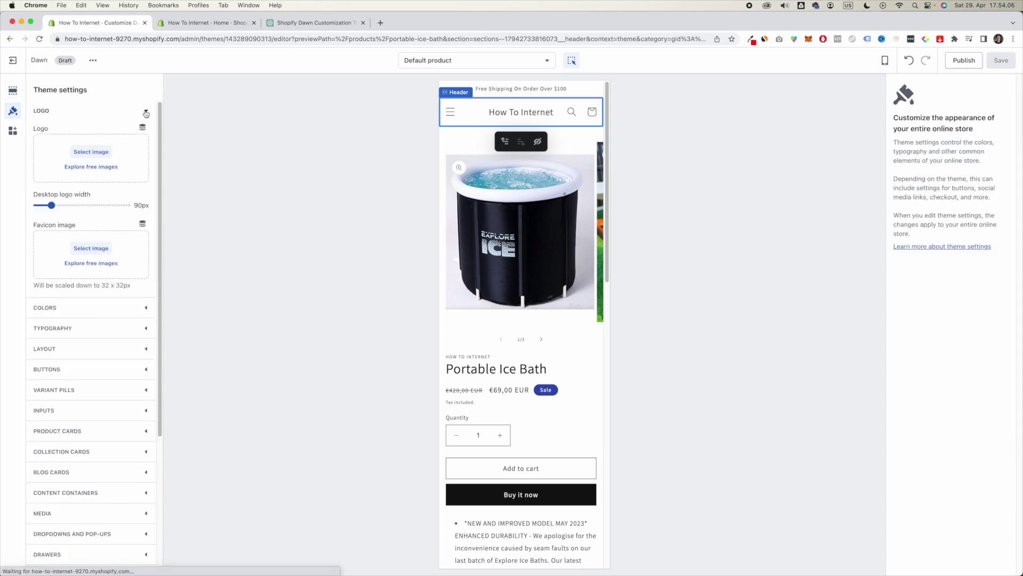
{"action": "left_click_drag", "start_coordinate": [36, 129], "coordinate": [55, 130]}
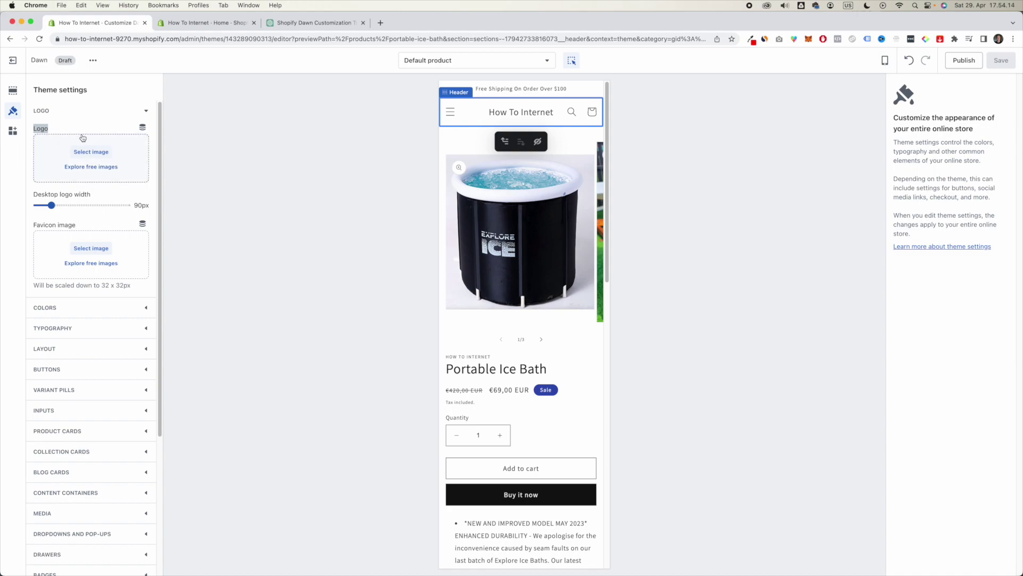
{"action": "left_click", "coordinate": [187, 102]}
- Switch to Canva, find the Logo 500 × 500 px templates with the search term "logo" and create a blank logo
{"action": "mouse_move", "coordinate": [429, 566]}
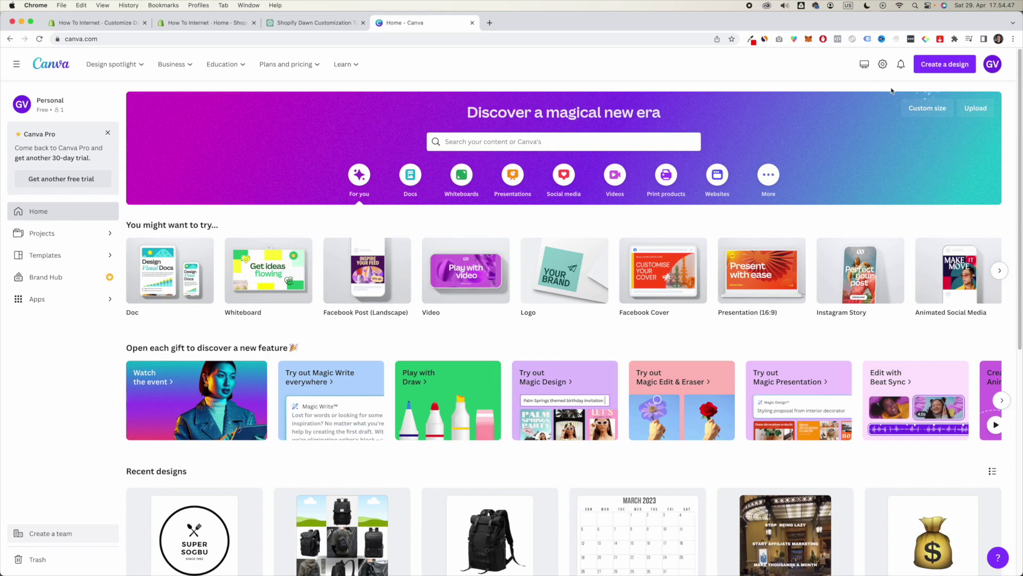
{"action": "left_click", "coordinate": [546, 142]}
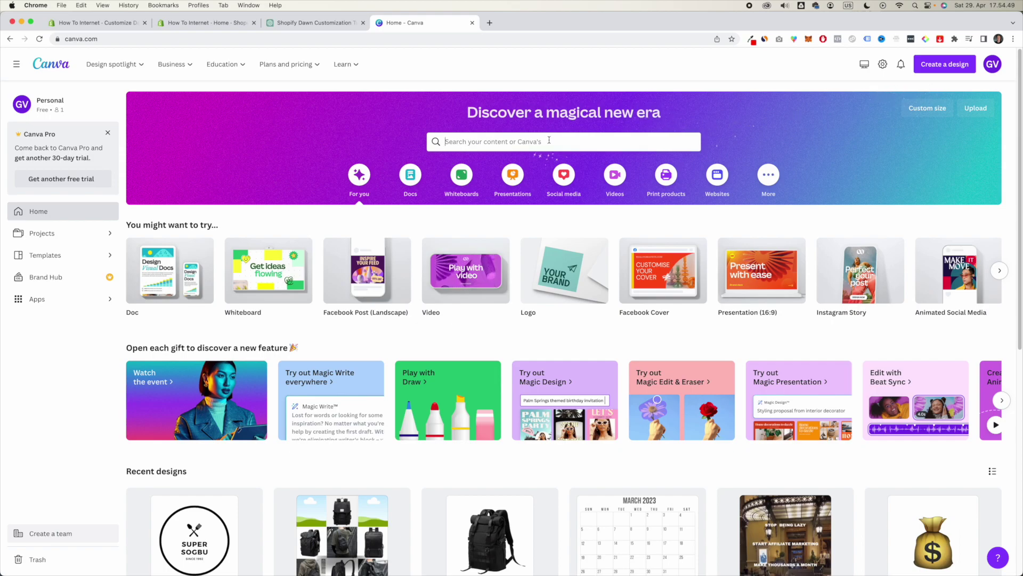
{"action": "type", "text": "logo"}
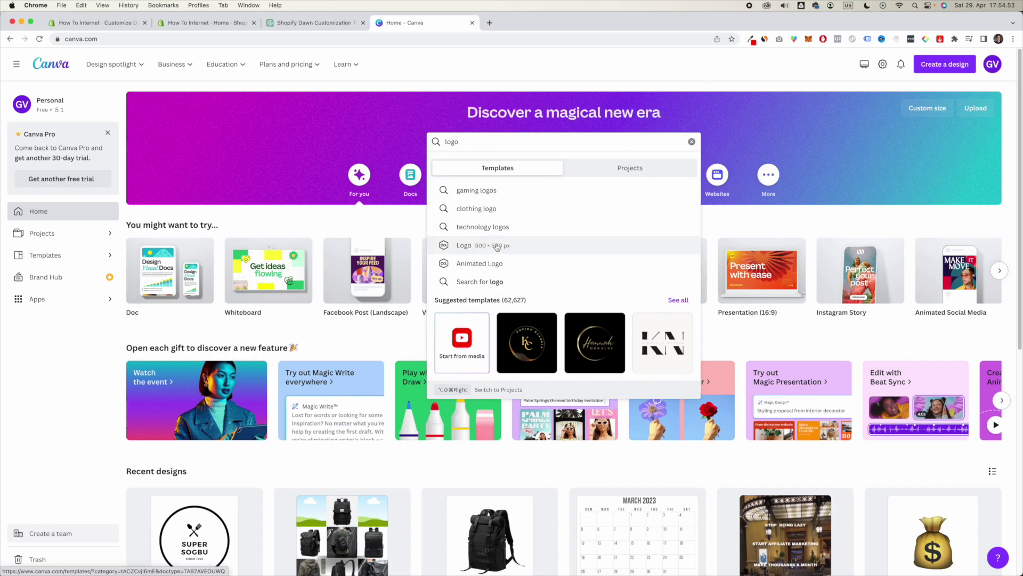
{"action": "left_click", "coordinate": [478, 247]}
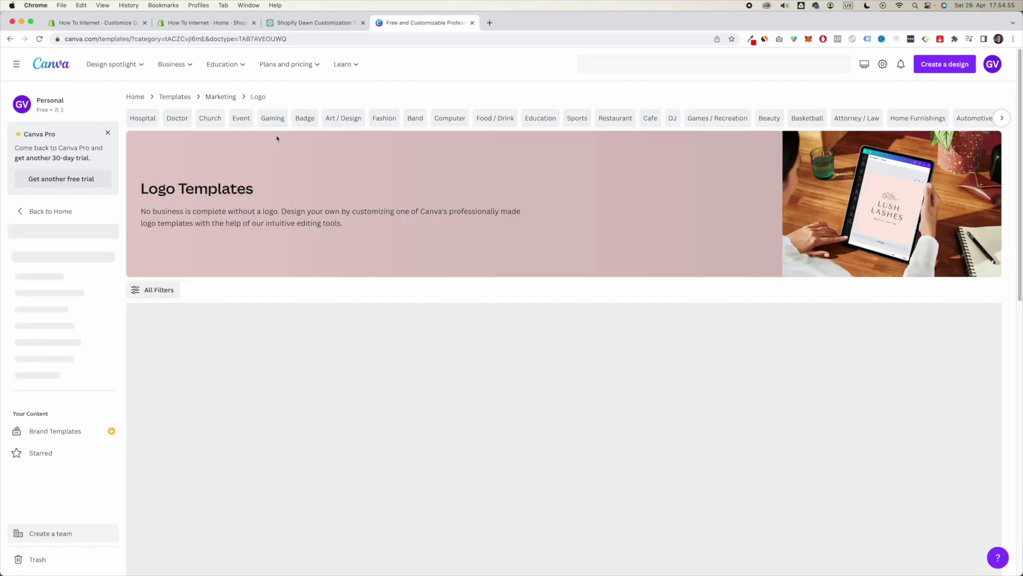
{"action": "scroll", "coordinate": [280, 252], "scroll_direction": "down", "scroll_amount": 2}
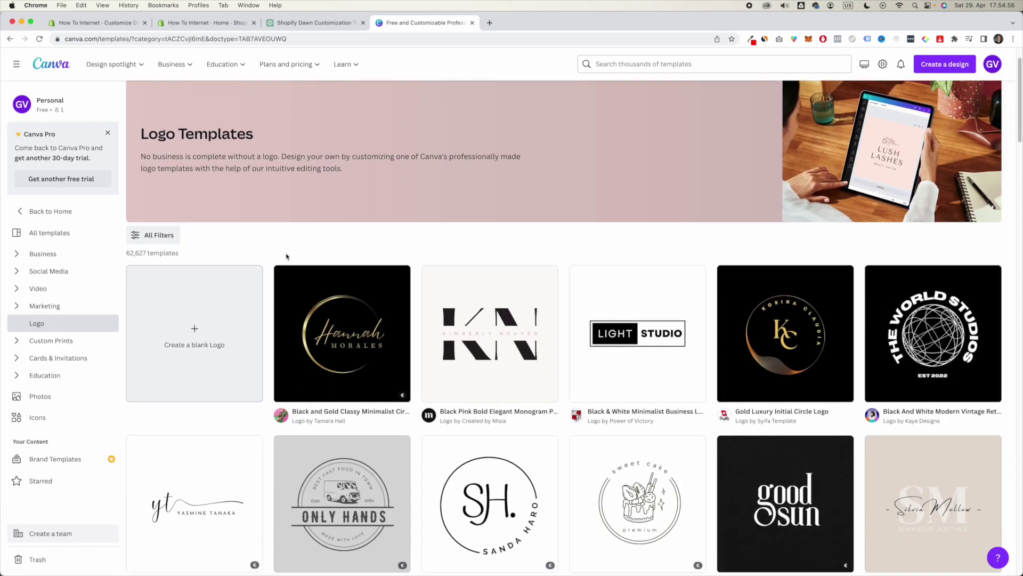
{"action": "left_click", "coordinate": [208, 340]}
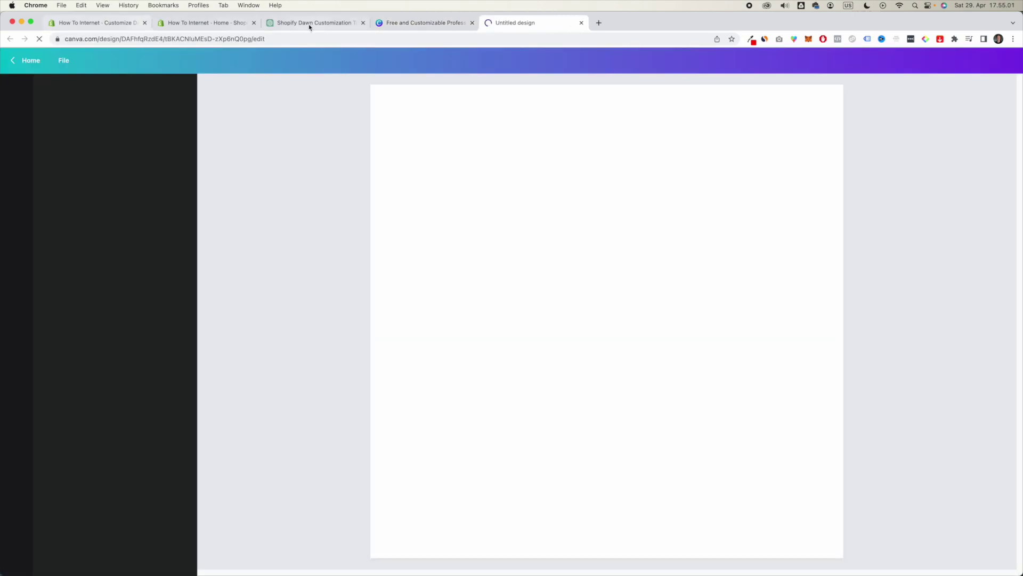
- Return to the Canva logo design and download the EXPLORE ICE logo as a PNG
{"action": "left_click", "coordinate": [115, 29]}
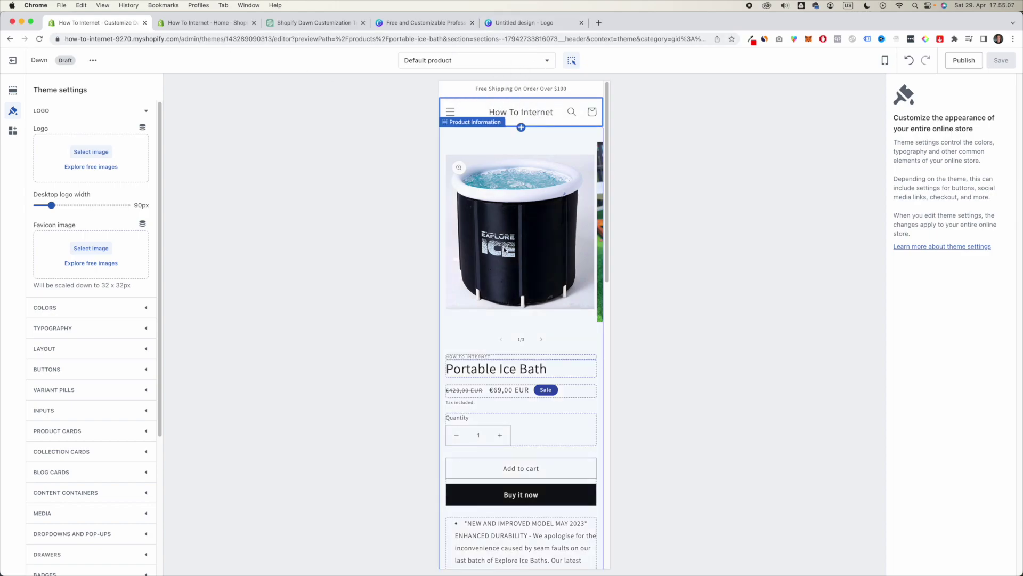
{"action": "left_click", "coordinate": [525, 23]}
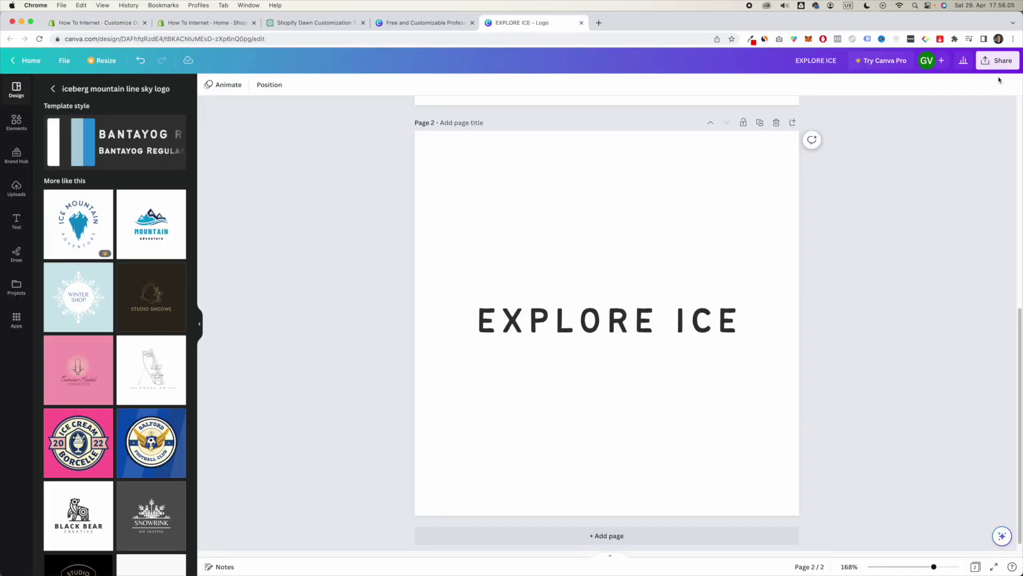
{"action": "left_click", "coordinate": [997, 60]}
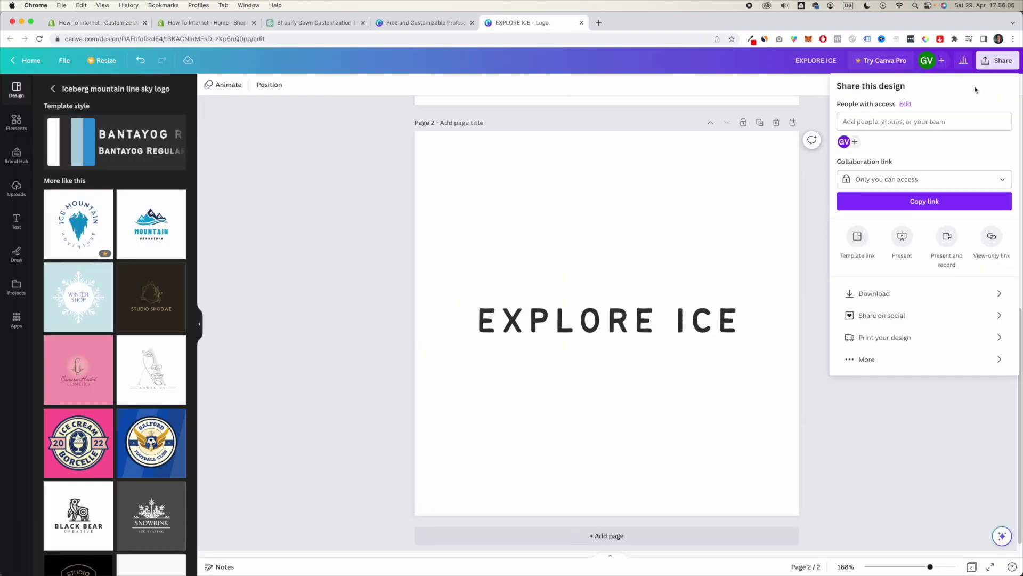
{"action": "left_click", "coordinate": [883, 295]}
{"action": "left_click", "coordinate": [894, 272]}
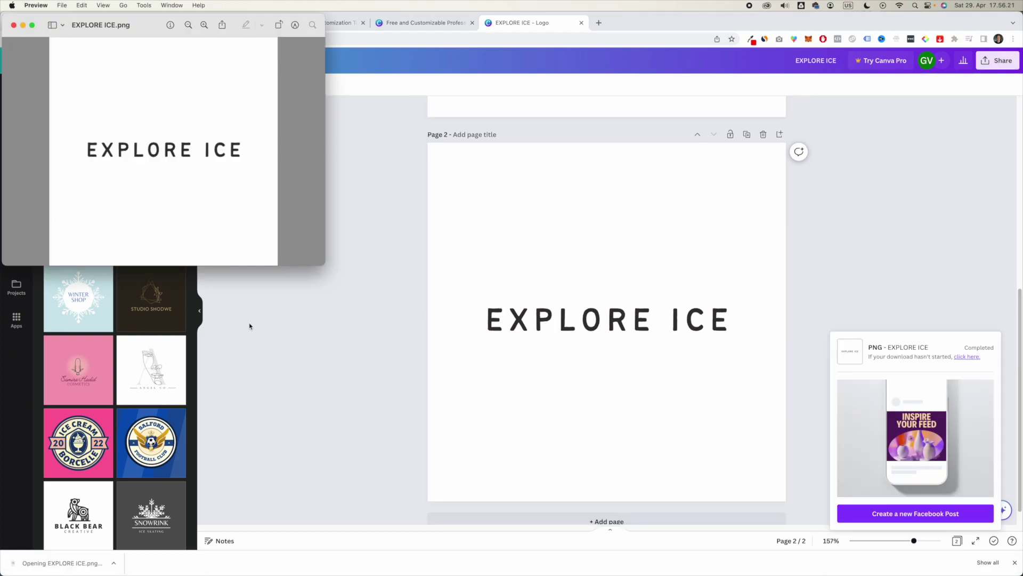
- Inspect the downloaded EXPLORE ICE.png in an enlarged Preview window, and shrink the window again
{"action": "left_click_drag", "start_coordinate": [324, 265], "coordinate": [456, 413]}
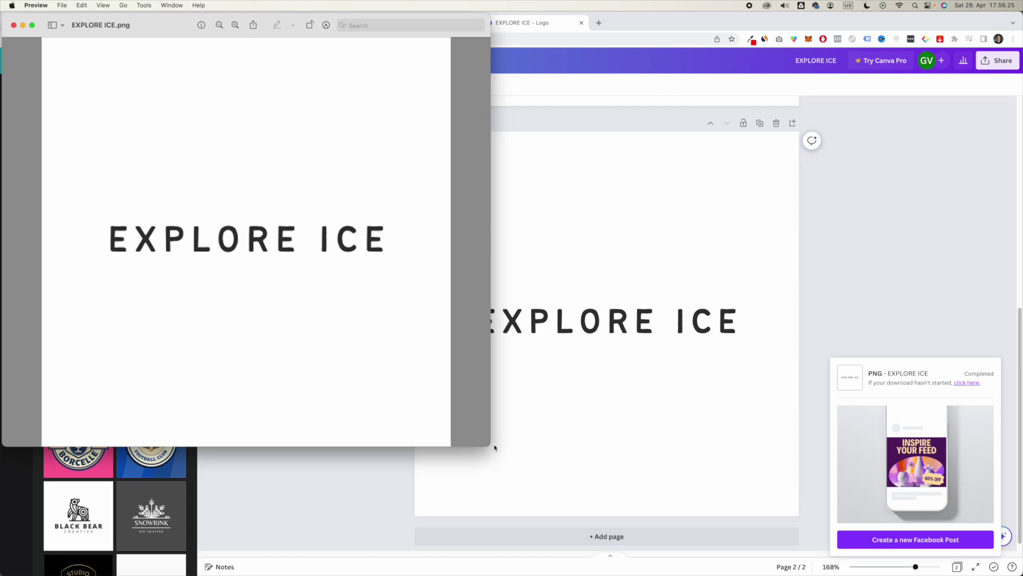
{"action": "left_click_drag", "start_coordinate": [488, 442], "coordinate": [365, 315]}
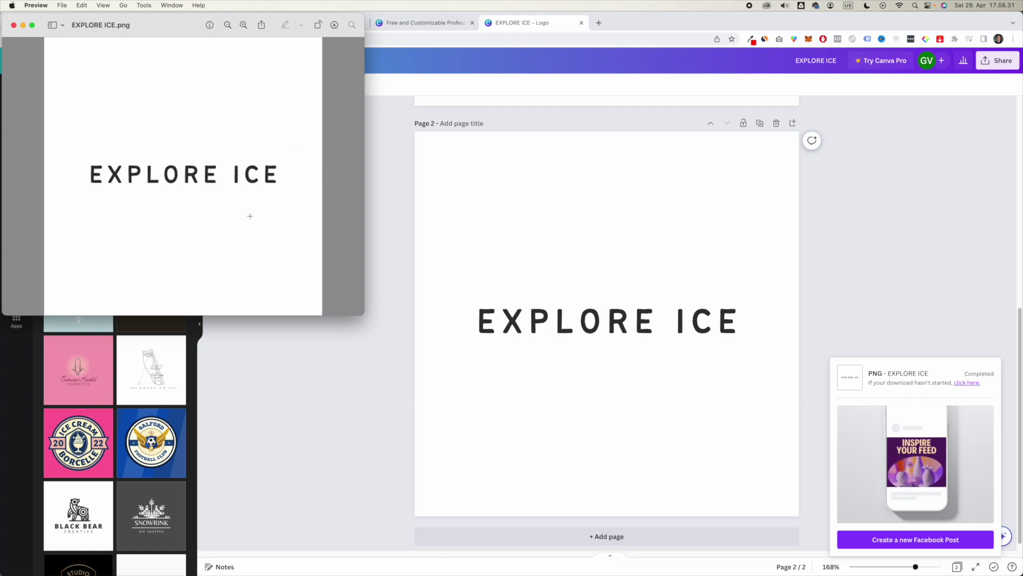
- Switch to remove.bg and download the EXPLORE ICE logo with its background removed
{"action": "left_click", "coordinate": [295, 353]}
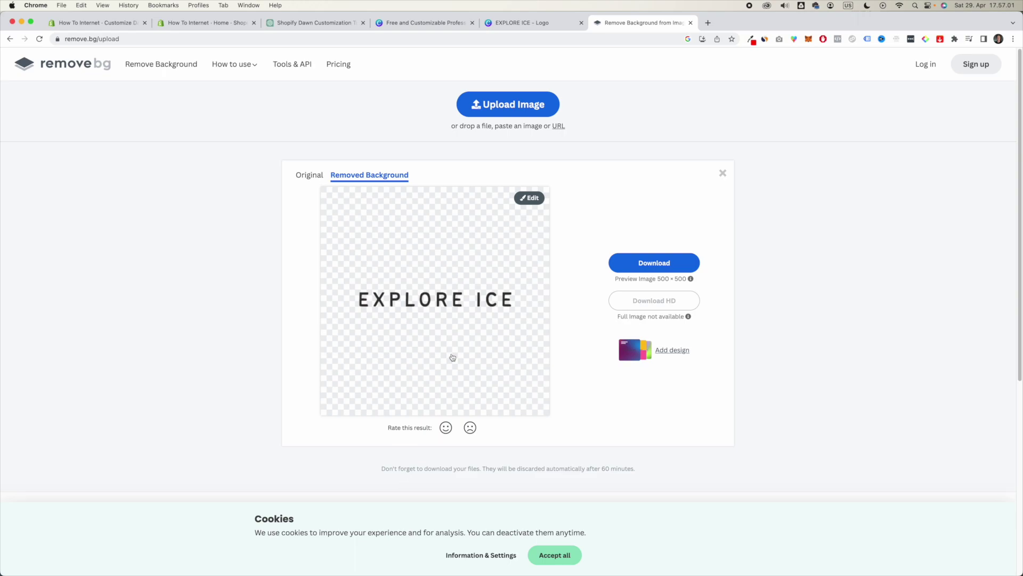
{"action": "left_click", "coordinate": [654, 262]}
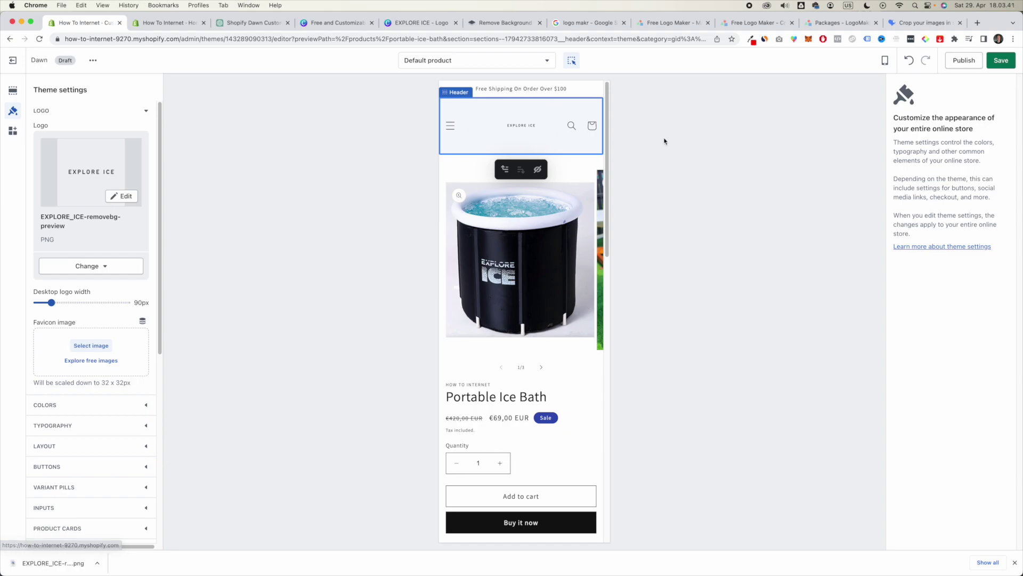
- Switch to iLoveIMG, load the background-free EXPLORE ICE logo for cropping and open the crop width for editing
{"action": "left_click", "coordinate": [925, 23]}
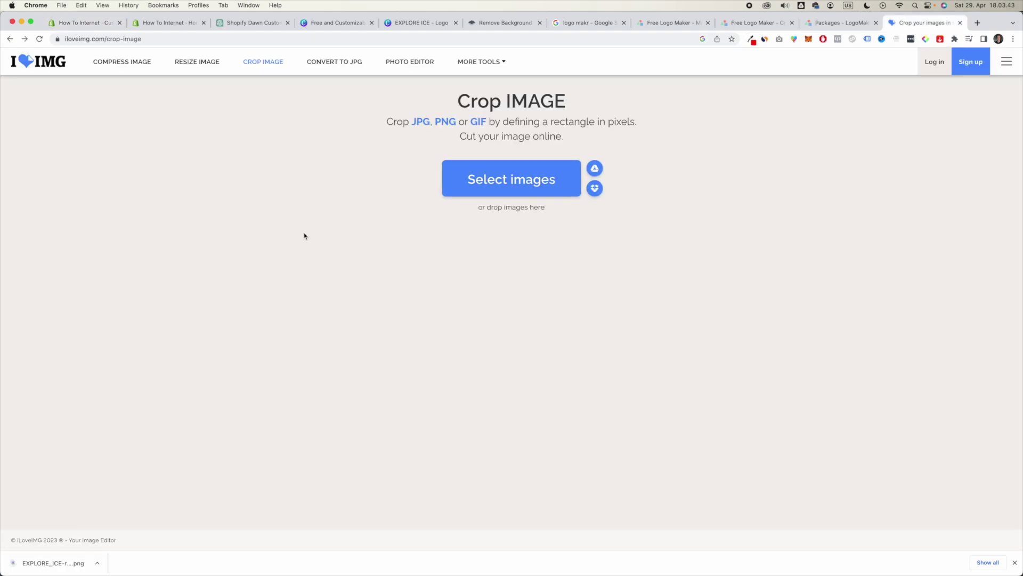
{"action": "left_click", "coordinate": [501, 181]}
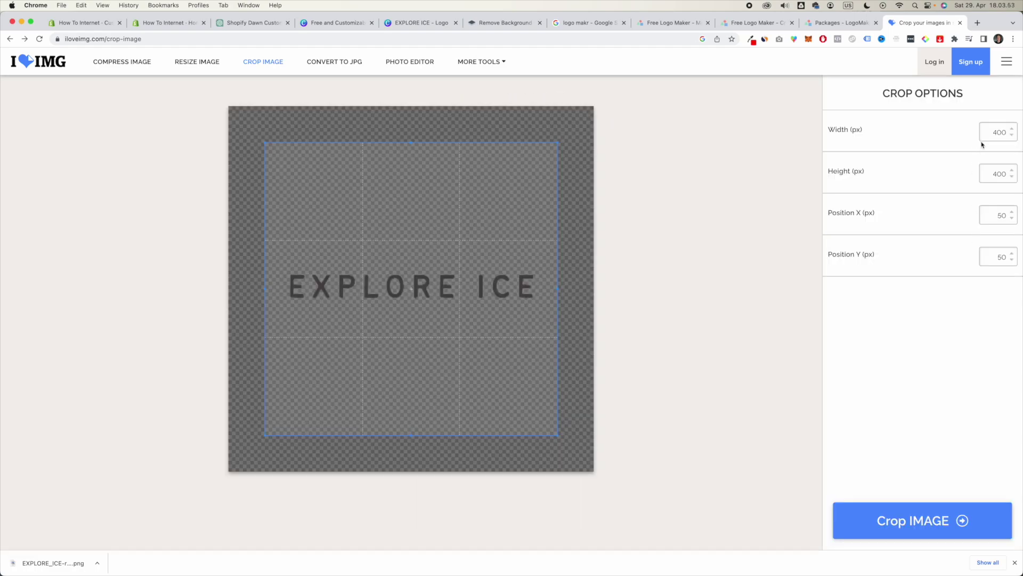
{"action": "left_click", "coordinate": [999, 133]}
- Return to the Shopify theme editor and set the desktop logo width to 220px
{"action": "left_click", "coordinate": [80, 22]}
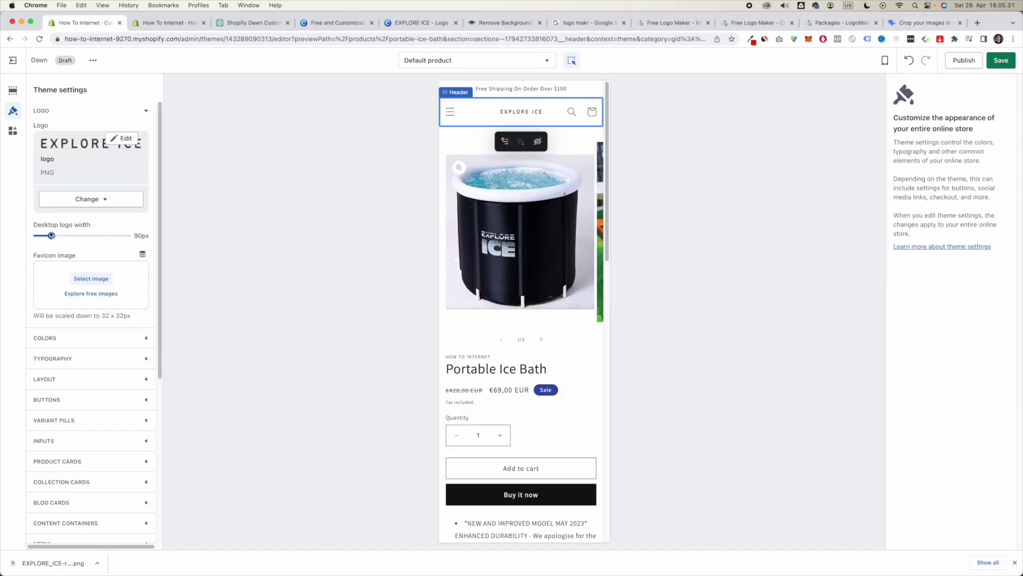
{"action": "left_click_drag", "start_coordinate": [51, 235], "coordinate": [81, 235]}
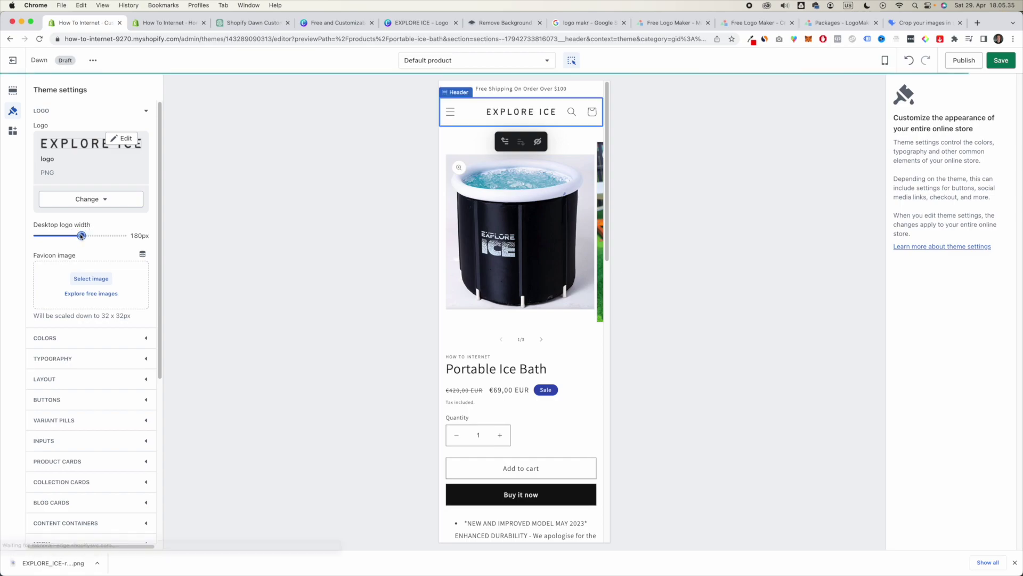
{"action": "left_click_drag", "start_coordinate": [81, 235], "coordinate": [95, 236]}
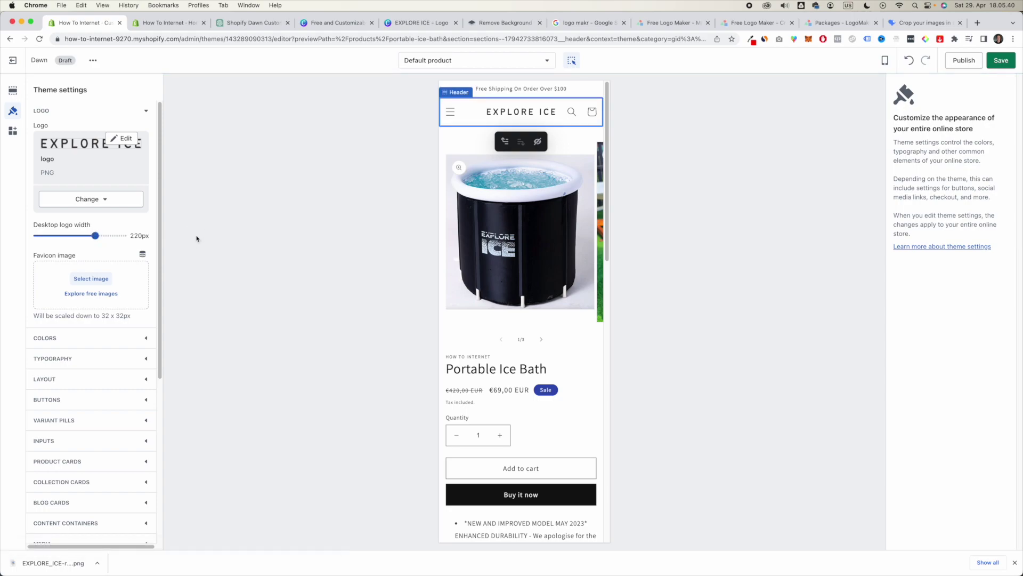
- Save the logo changes, close the logo settings and open the theme's color settings
{"action": "left_click", "coordinate": [1001, 60]}
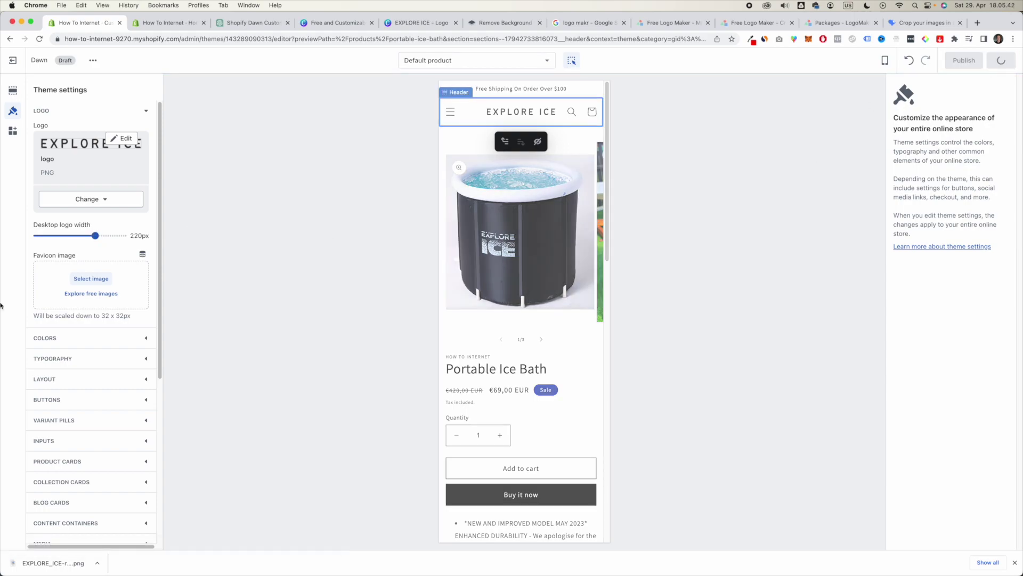
{"action": "left_click", "coordinate": [146, 111]}
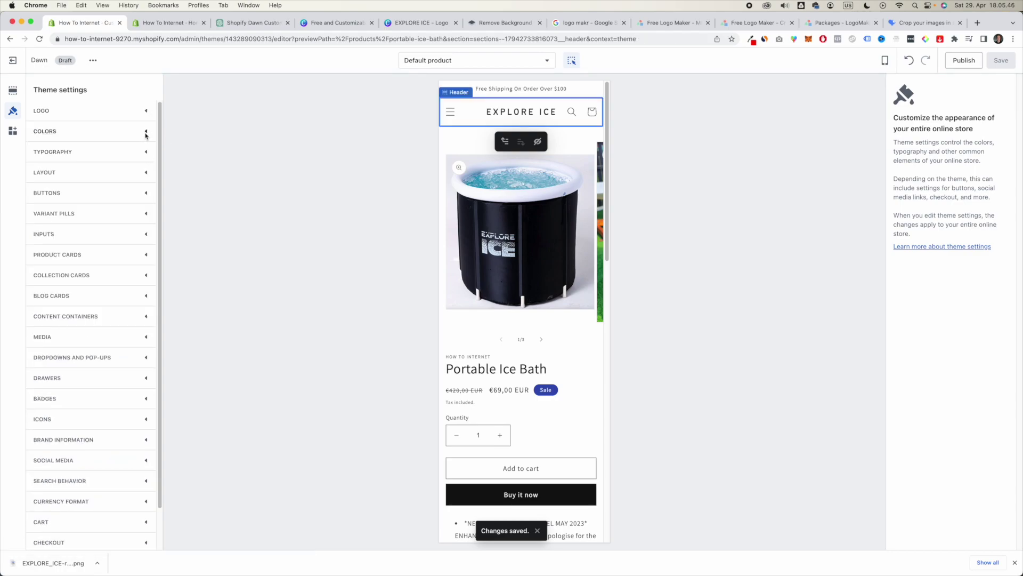
{"action": "left_click", "coordinate": [146, 135]}
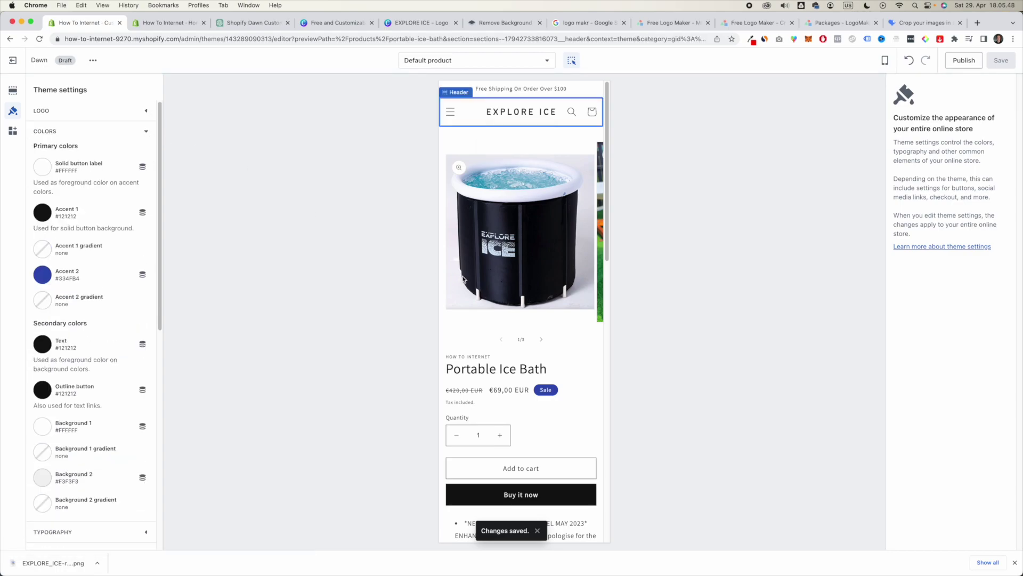
- Set the Accent 1 color, used for the solid button background, to blue #1D7CBA
{"action": "scroll", "coordinate": [463, 278], "scroll_direction": "down", "scroll_amount": 15}
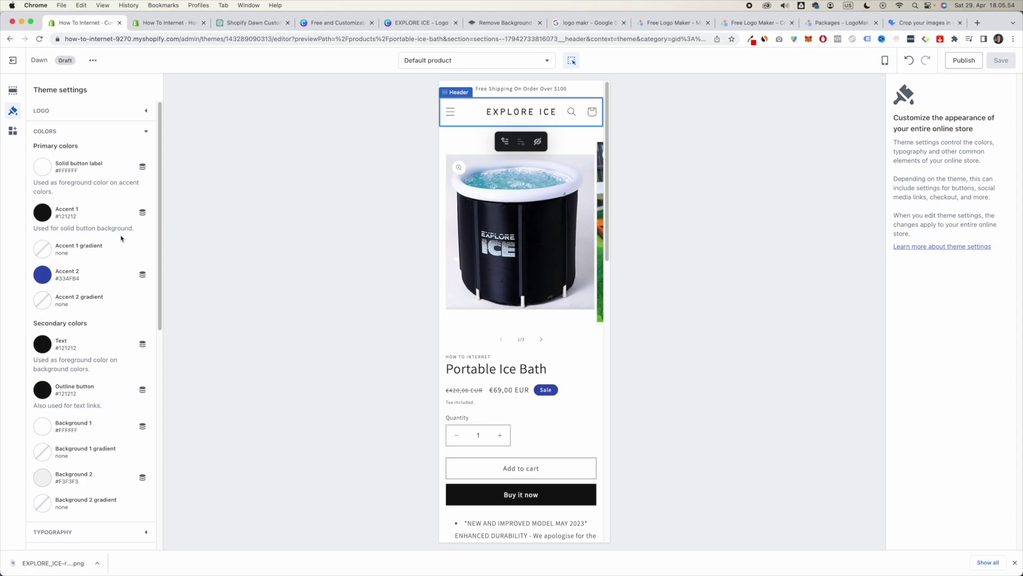
{"action": "scroll", "coordinate": [496, 457], "scroll_direction": "down", "scroll_amount": 4}
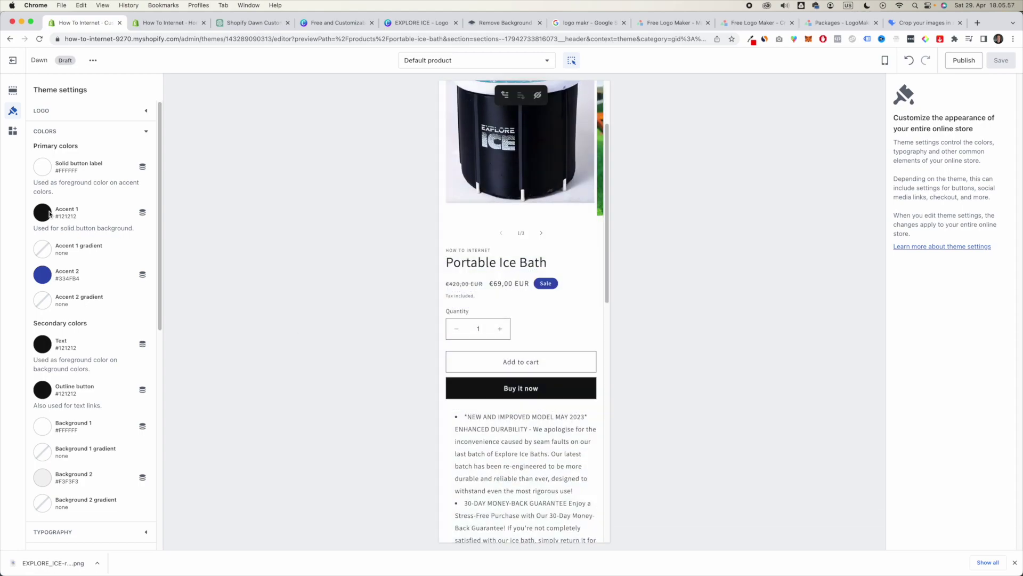
{"action": "left_click", "coordinate": [68, 218]}
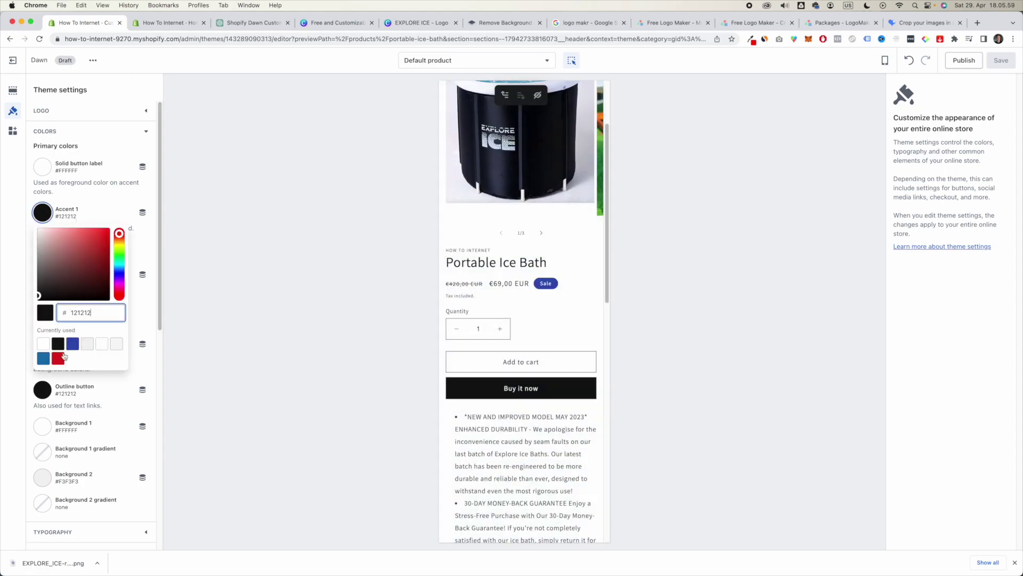
{"action": "left_click", "coordinate": [45, 360]}
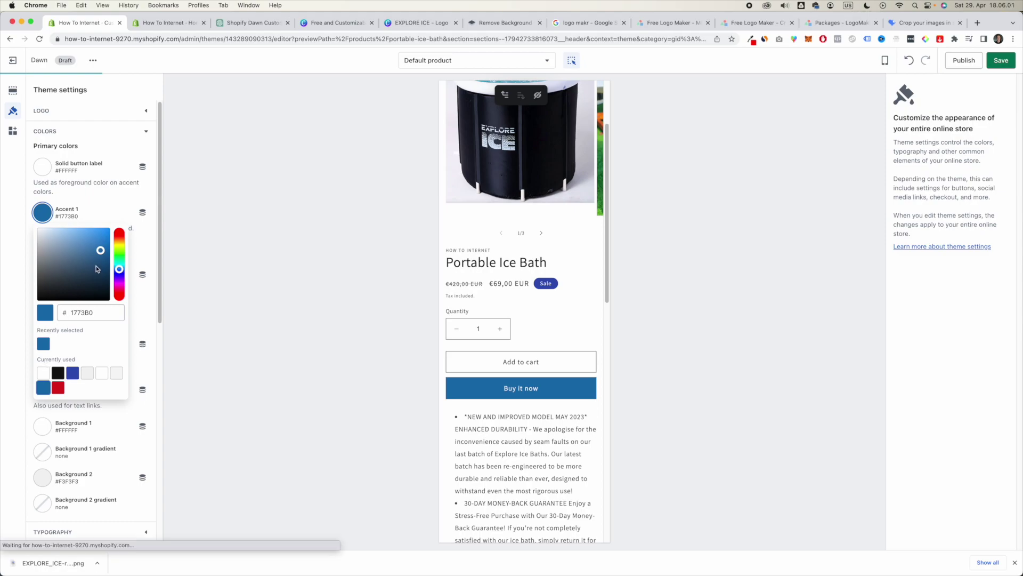
{"action": "mouse_move", "coordinate": [92, 247]}
{"action": "left_mouse_down"}
{"action": "mouse_move", "coordinate": [87, 238]}
{"action": "mouse_move", "coordinate": [90, 245]}
{"action": "left_mouse_up"}
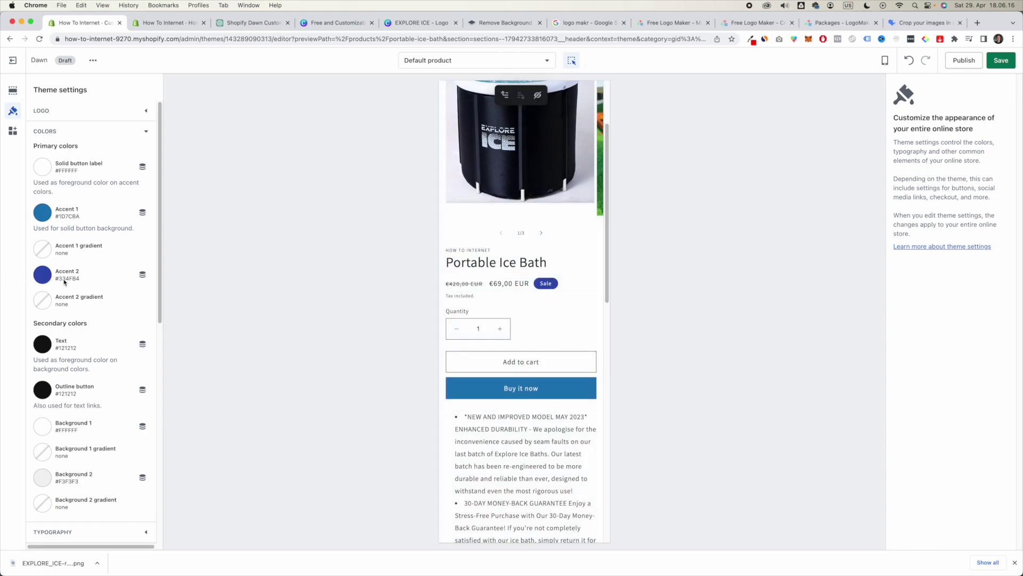
- Set the Accent 2 color of the Sale badge to red #E13030 and save the theme
{"action": "left_click", "coordinate": [43, 274]}
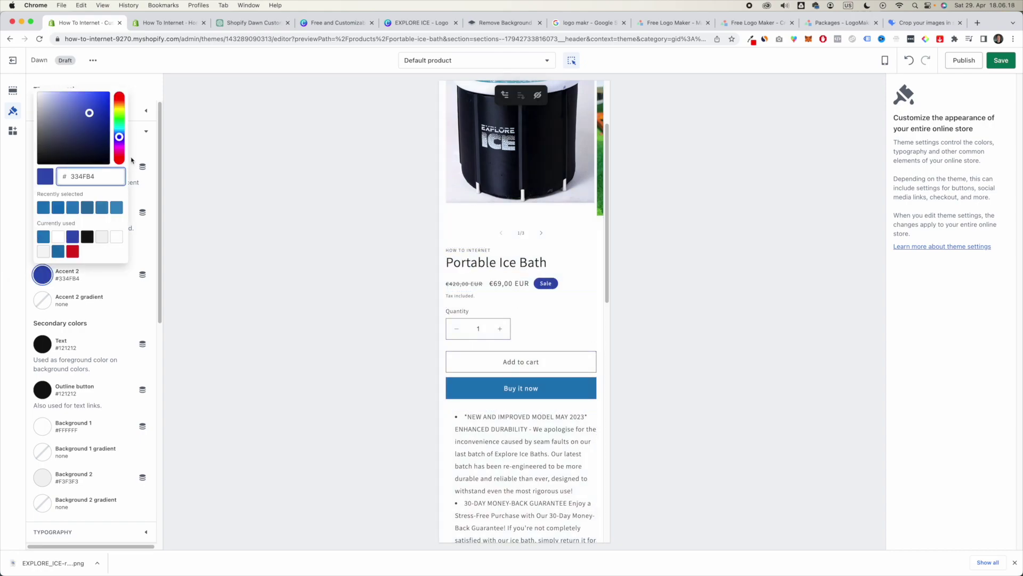
{"action": "left_click_drag", "start_coordinate": [121, 129], "coordinate": [243, 507]}
{"action": "left_click", "coordinate": [243, 507]}
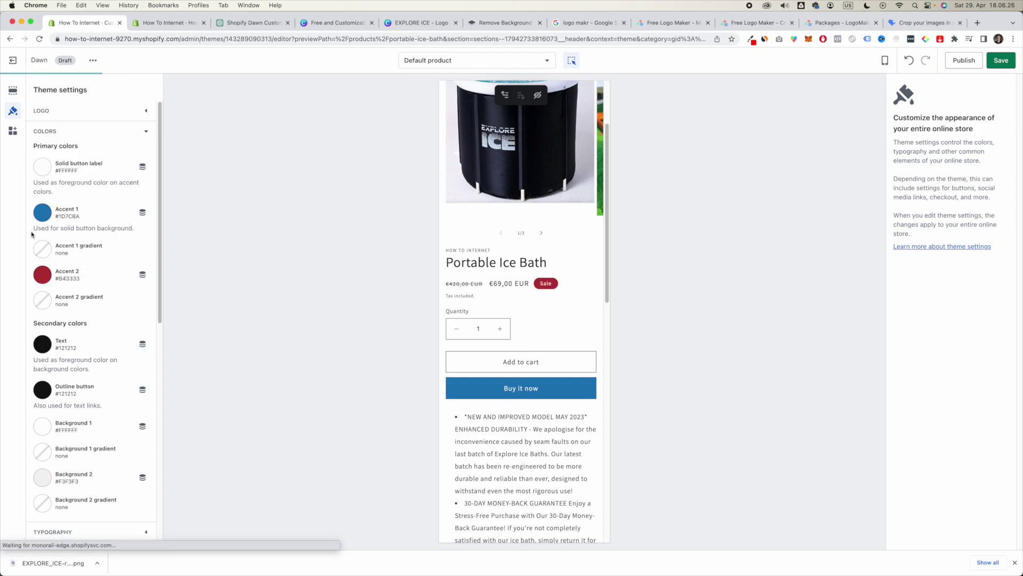
{"action": "left_click", "coordinate": [43, 273]}
{"action": "left_click_drag", "start_coordinate": [91, 113], "coordinate": [94, 100]}
{"action": "left_click", "coordinate": [1002, 62]}
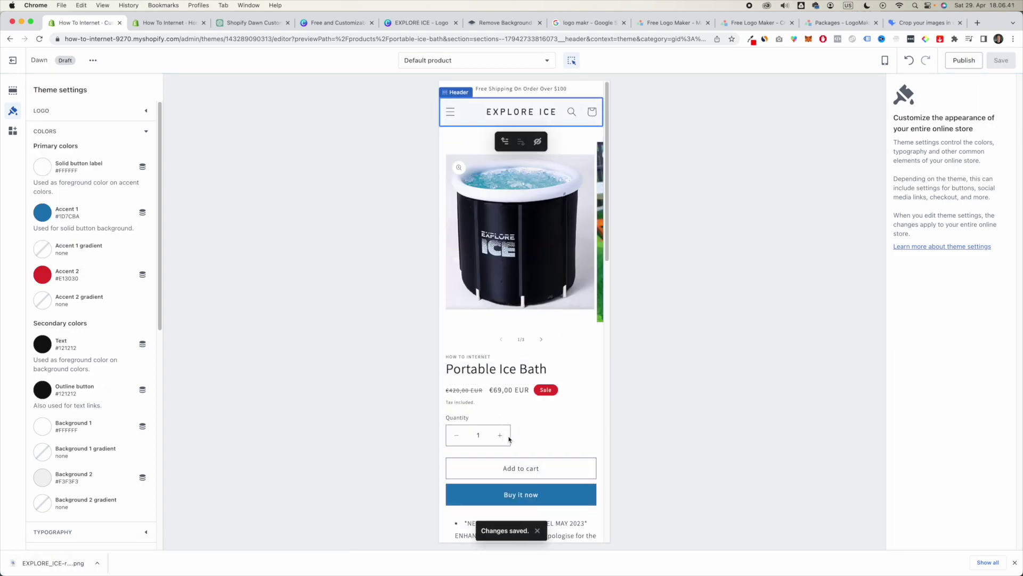
{"action": "scroll", "coordinate": [518, 421], "scroll_direction": "down", "scroll_amount": 3}
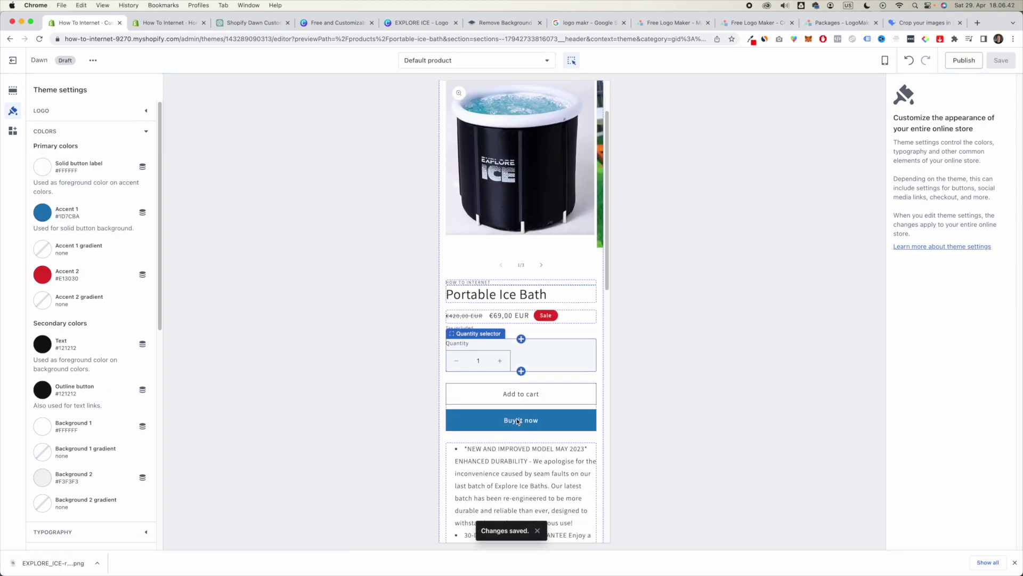
- Set the Text color under the secondary colors to black #000000 and save the theme
{"action": "left_click", "coordinate": [147, 132]}
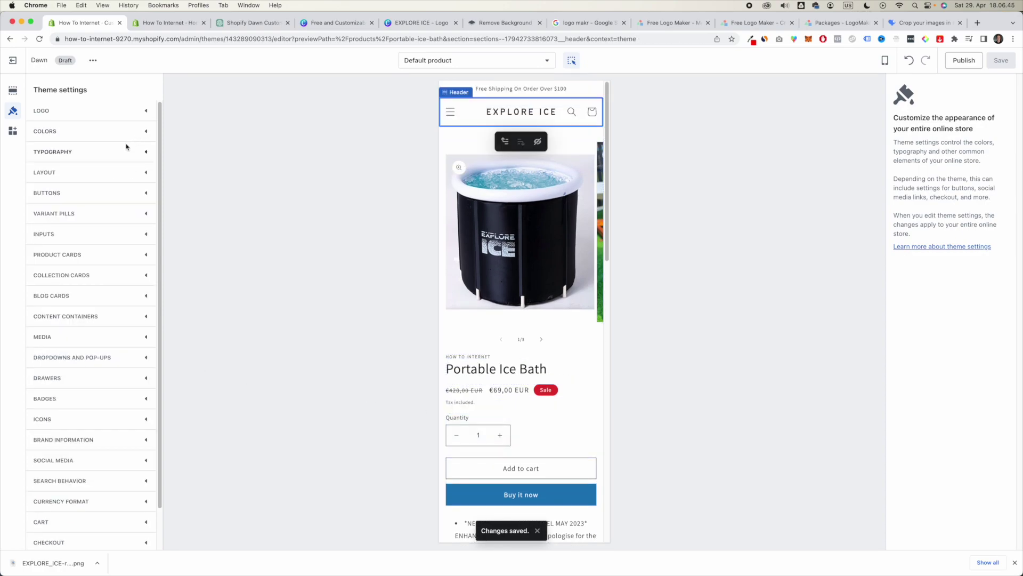
{"action": "left_click", "coordinate": [146, 132]}
{"action": "scroll", "coordinate": [94, 296], "scroll_direction": "down", "scroll_amount": 3}
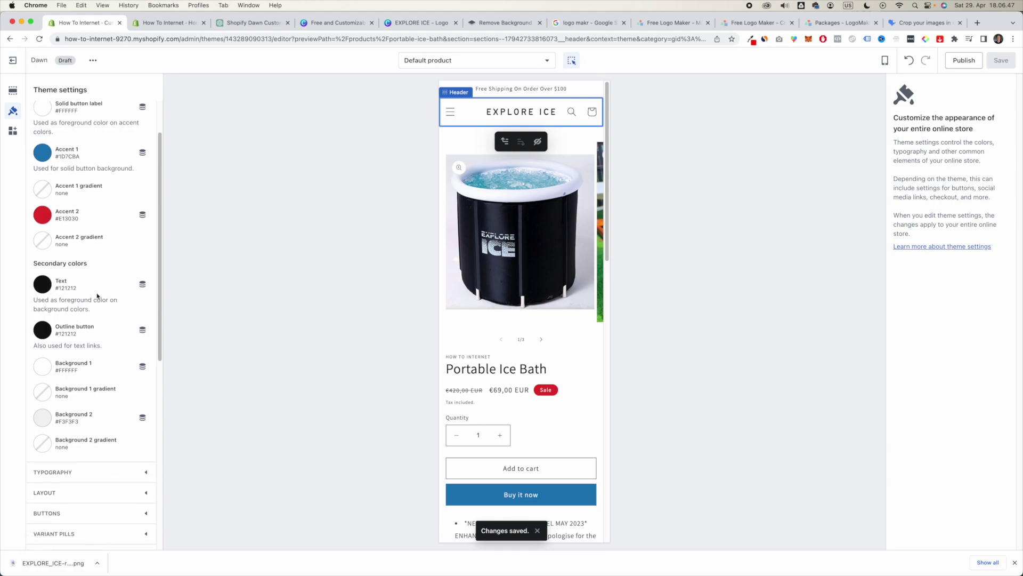
{"action": "scroll", "coordinate": [576, 348], "scroll_direction": "down", "scroll_amount": 5}
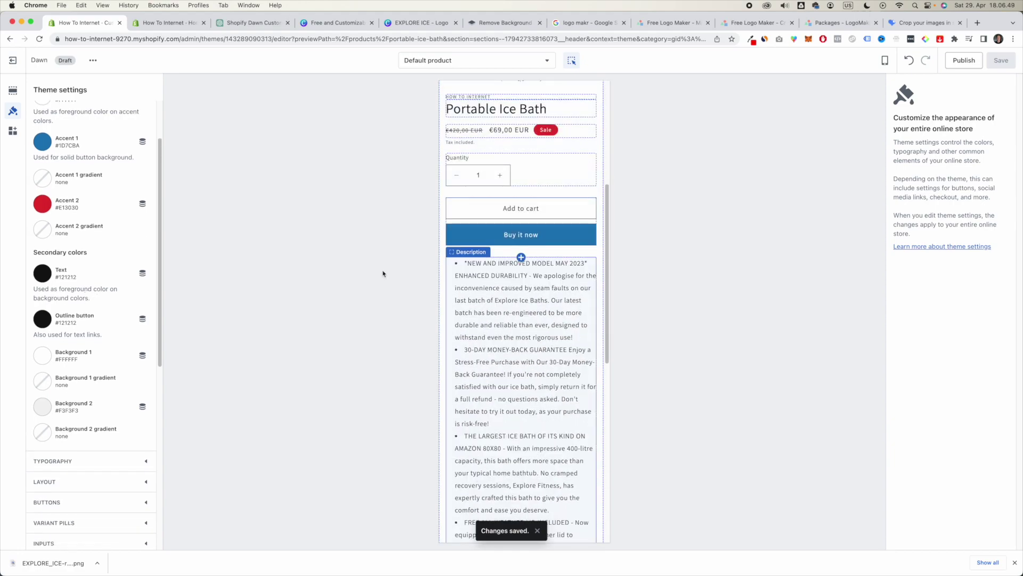
{"action": "left_click", "coordinate": [44, 273]}
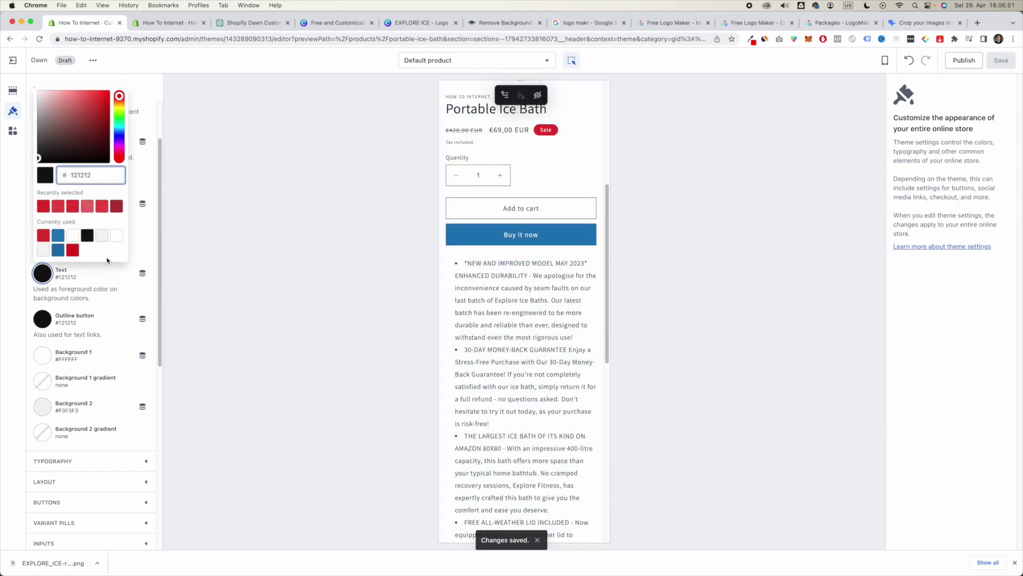
{"action": "left_click", "coordinate": [38, 125]}
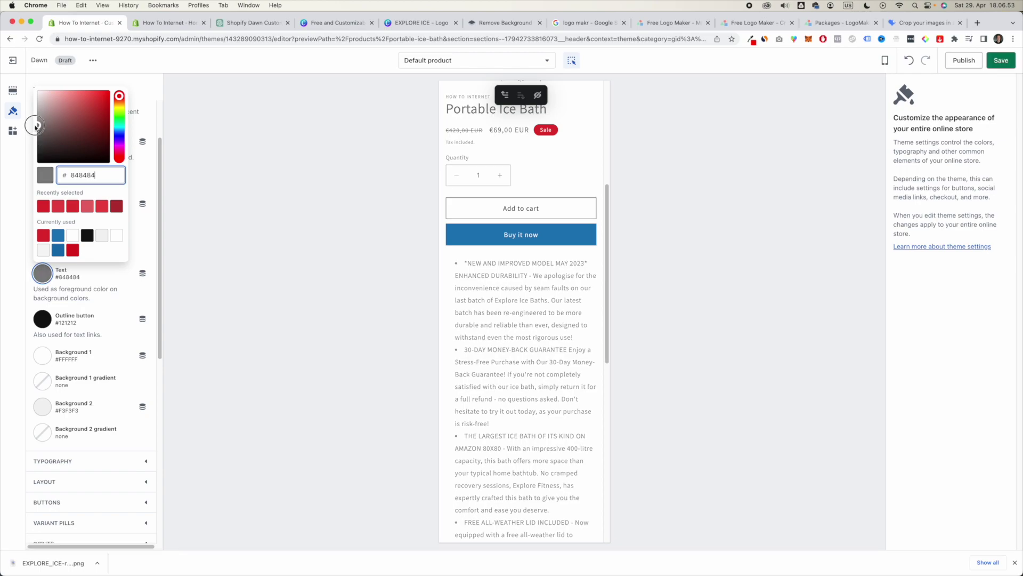
{"action": "left_click", "coordinate": [37, 143]}
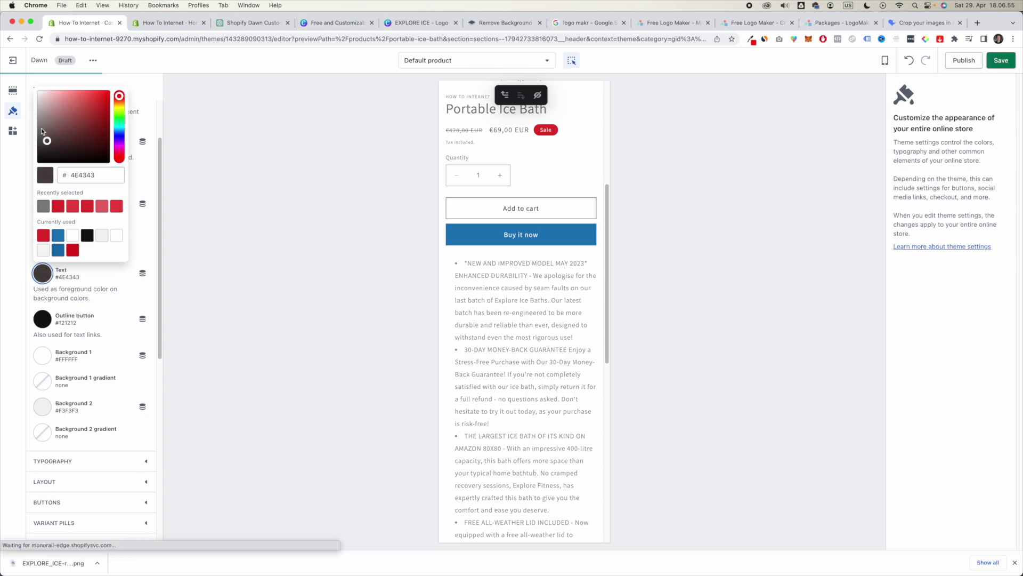
{"action": "left_click", "coordinate": [35, 148]}
{"action": "left_click_drag", "start_coordinate": [36, 148], "coordinate": [1, 223]}
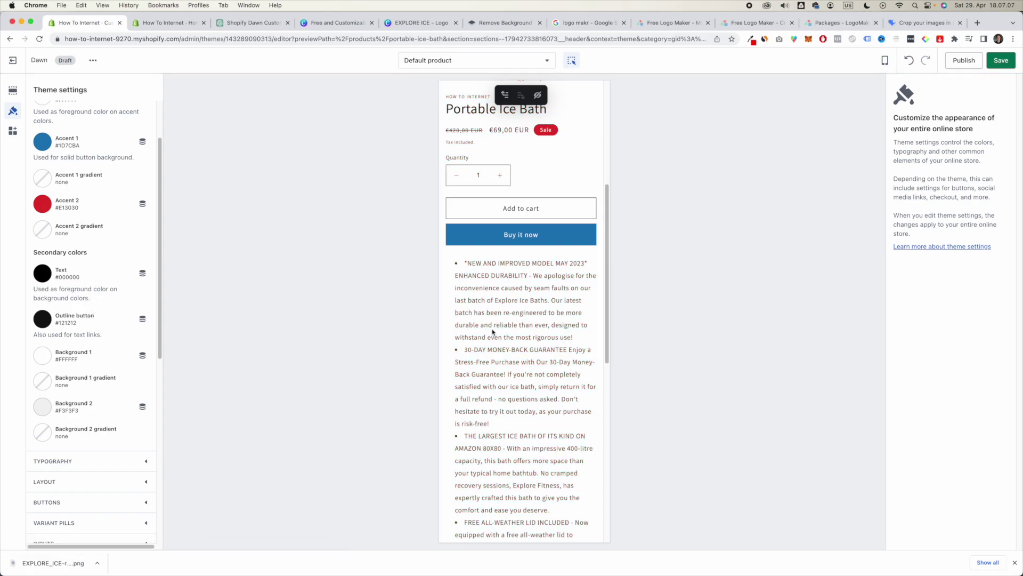
{"action": "scroll", "coordinate": [493, 332], "scroll_direction": "up", "scroll_amount": 5}
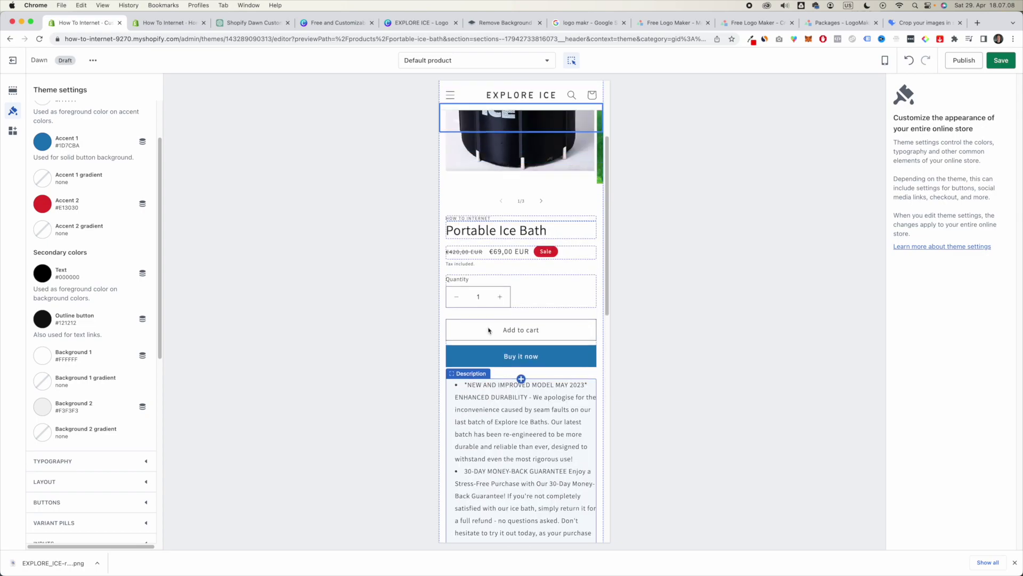
{"action": "left_click", "coordinate": [1000, 58]}
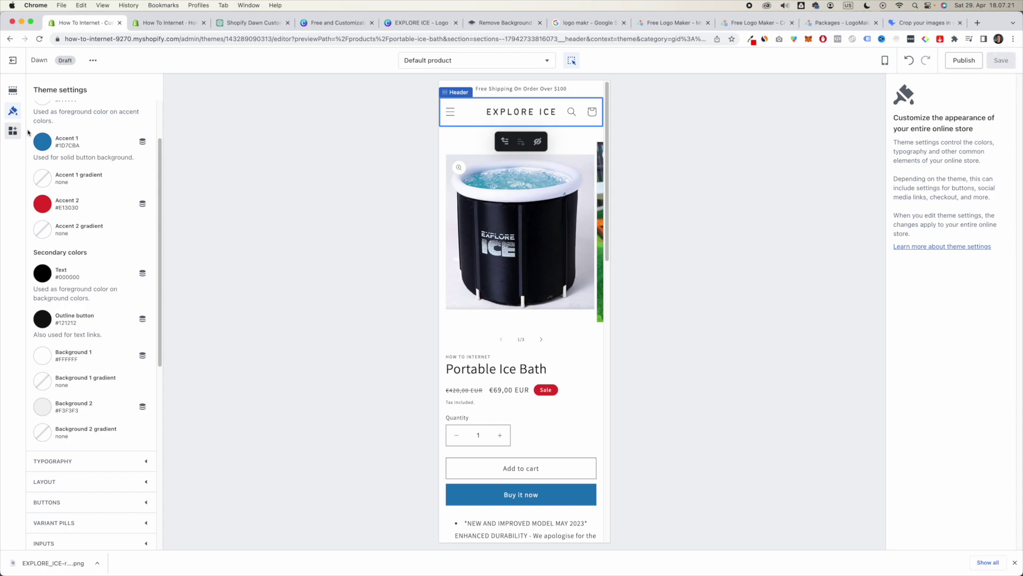
- Change the headings font to Montserrat Regular in the typography settings
{"action": "scroll", "coordinate": [47, 138], "scroll_direction": "up", "scroll_amount": 3}
{"action": "left_click", "coordinate": [143, 131]}
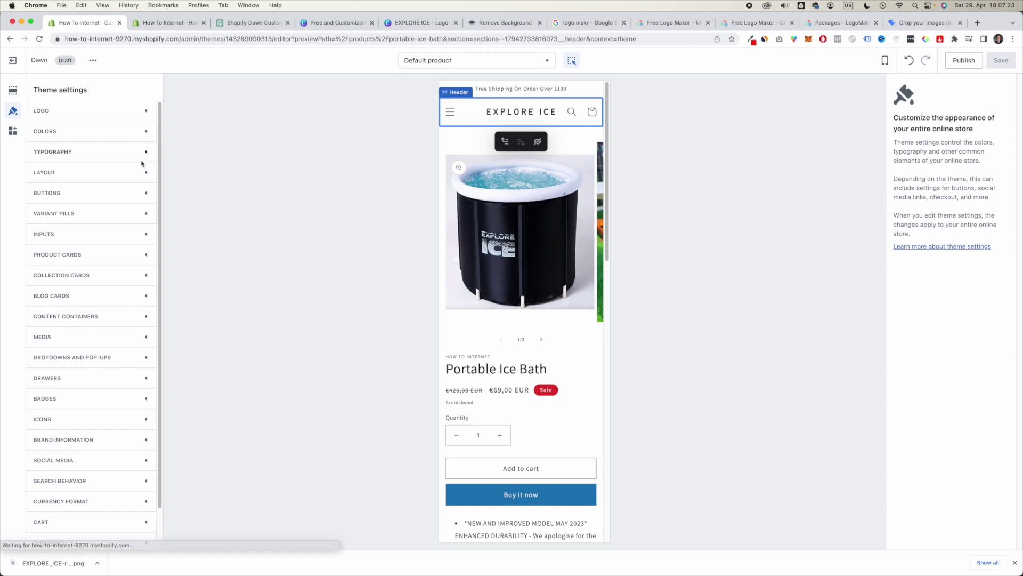
{"action": "left_click", "coordinate": [144, 154]}
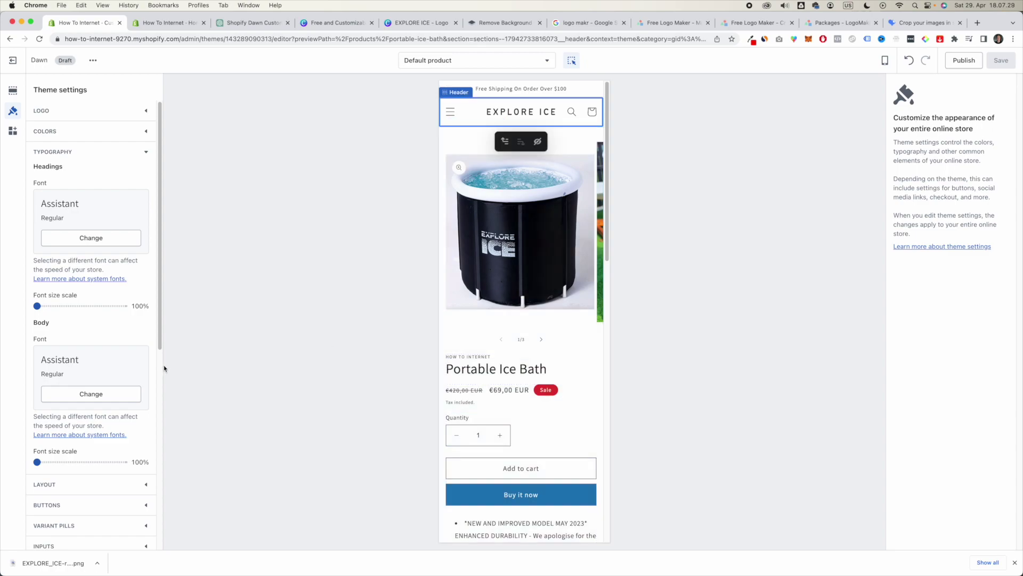
{"action": "scroll", "coordinate": [95, 270], "scroll_direction": "down", "scroll_amount": 3}
{"action": "scroll", "coordinate": [87, 316], "scroll_direction": "up", "scroll_amount": 3}
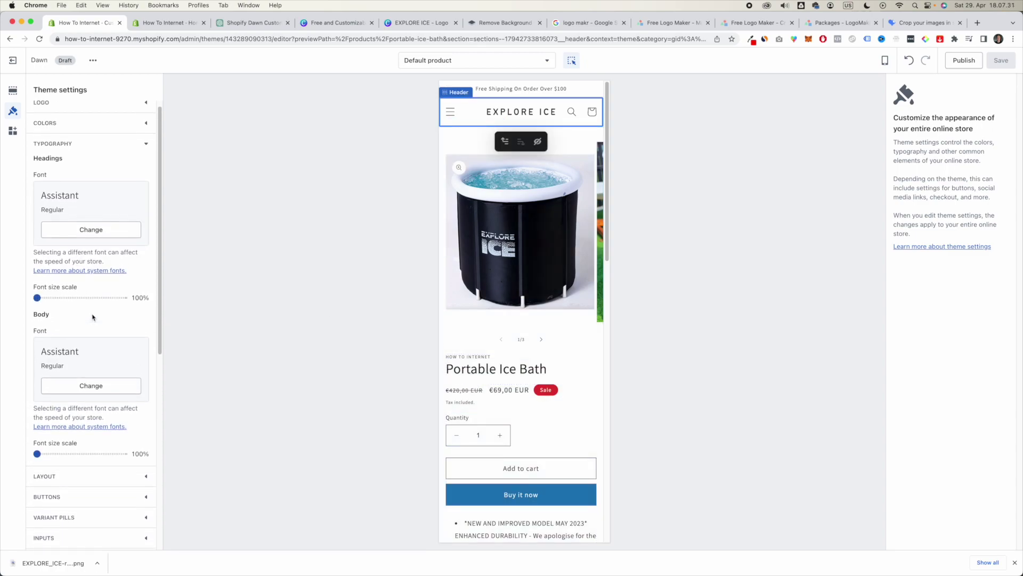
{"action": "left_click", "coordinate": [95, 235]}
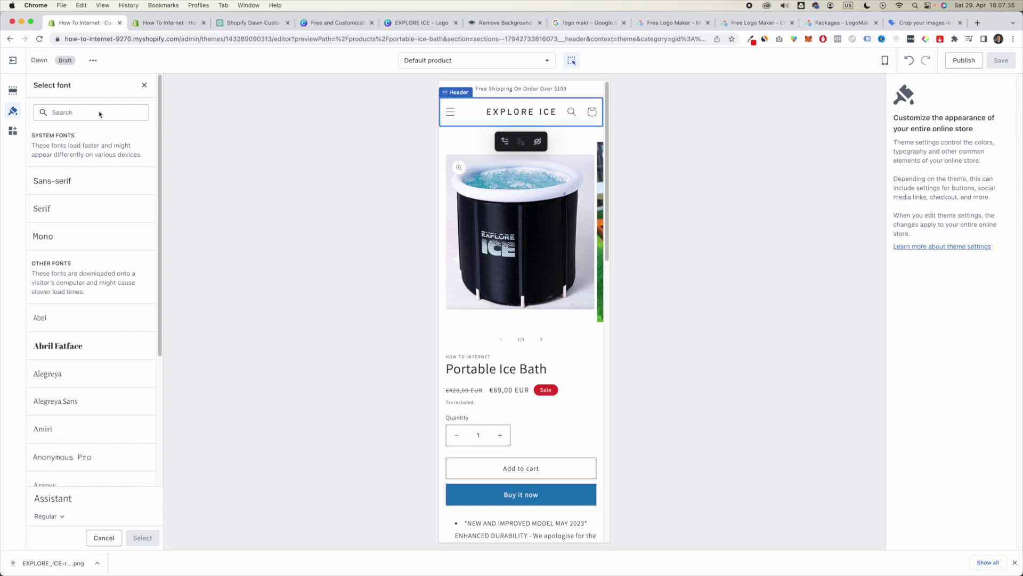
{"action": "left_click", "coordinate": [99, 113]}
{"action": "type", "text": "mont"}
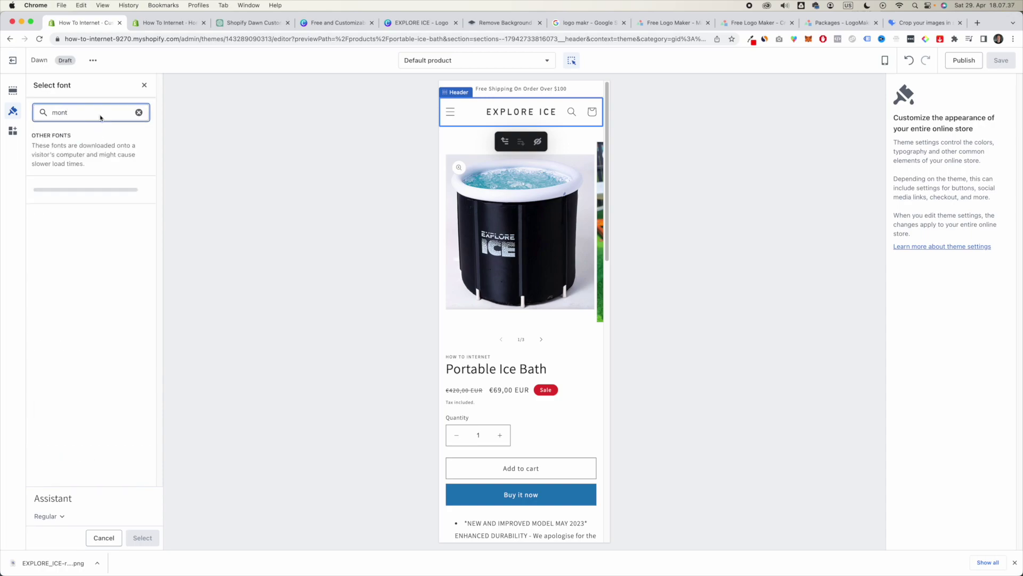
{"action": "left_click", "coordinate": [93, 191]}
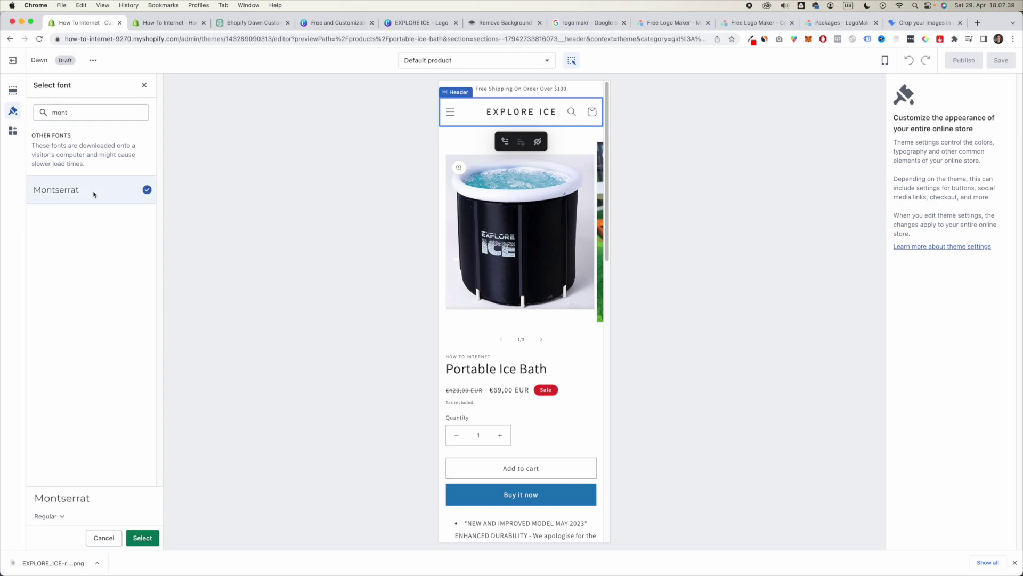
{"action": "left_click", "coordinate": [137, 531]}
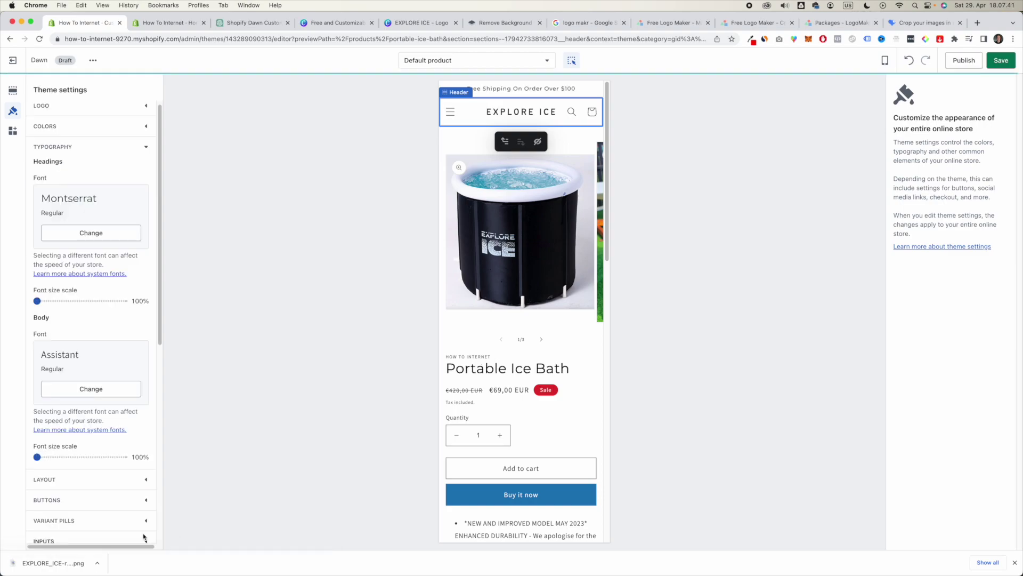
- Change the body font to Montserrat Regular as well
{"action": "left_click", "coordinate": [110, 399]}
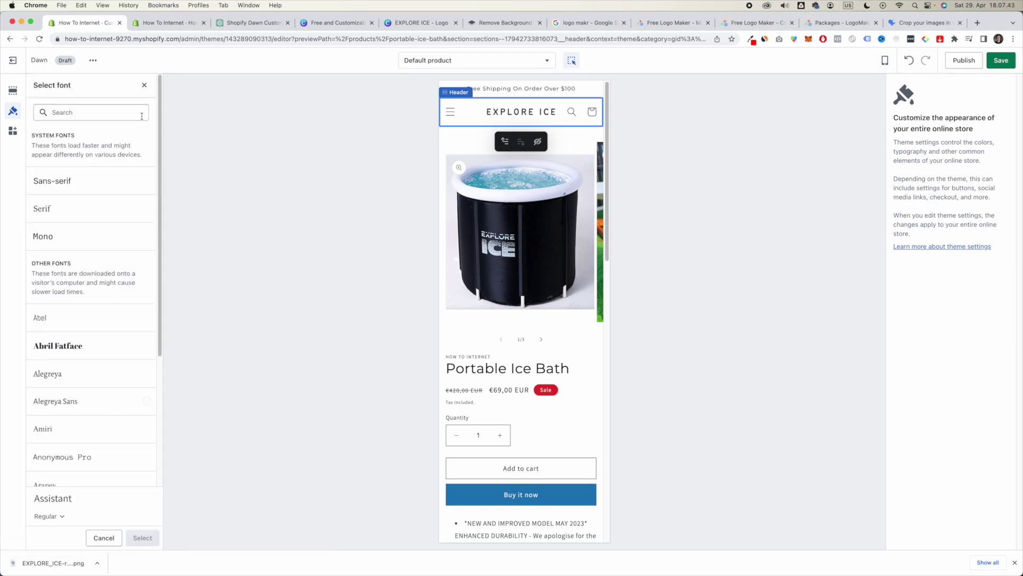
{"action": "type", "text": "mont"}
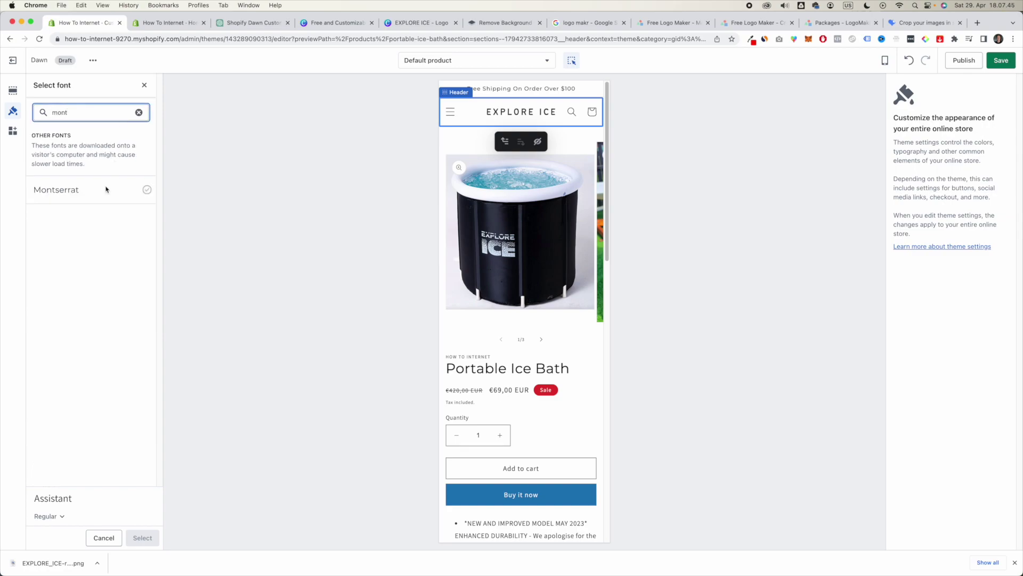
{"action": "left_click", "coordinate": [94, 190]}
{"action": "left_click", "coordinate": [141, 538]}
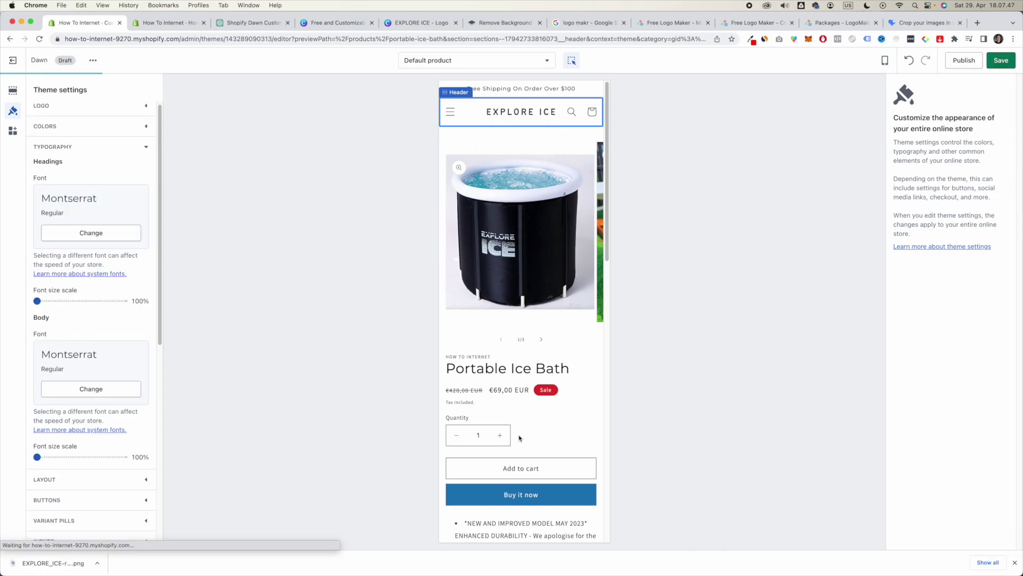
- Set the headings' font size scale to 120%
{"action": "scroll", "coordinate": [573, 419], "scroll_direction": "down", "scroll_amount": 10}
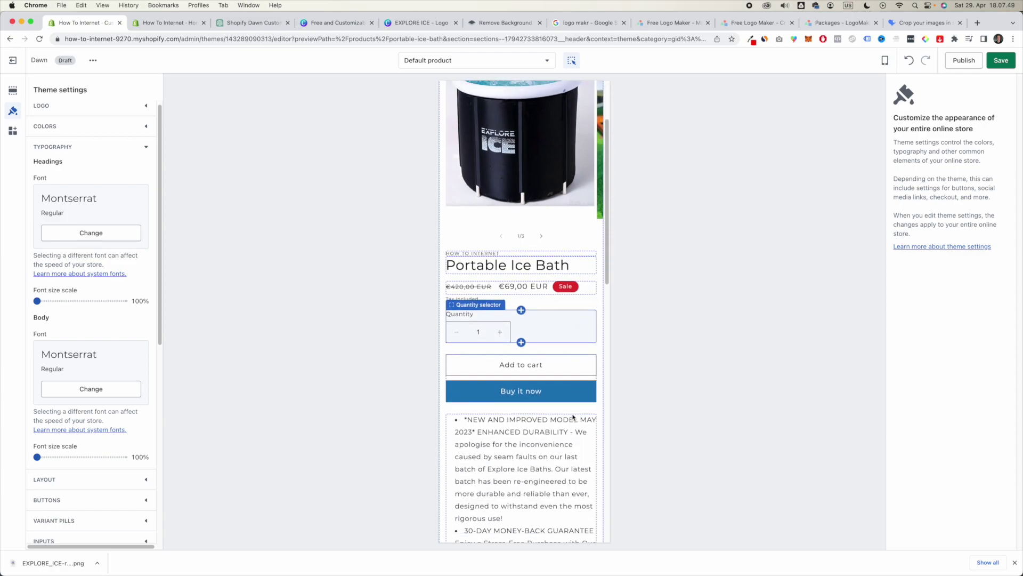
{"action": "scroll", "coordinate": [533, 387], "scroll_direction": "down", "scroll_amount": 4}
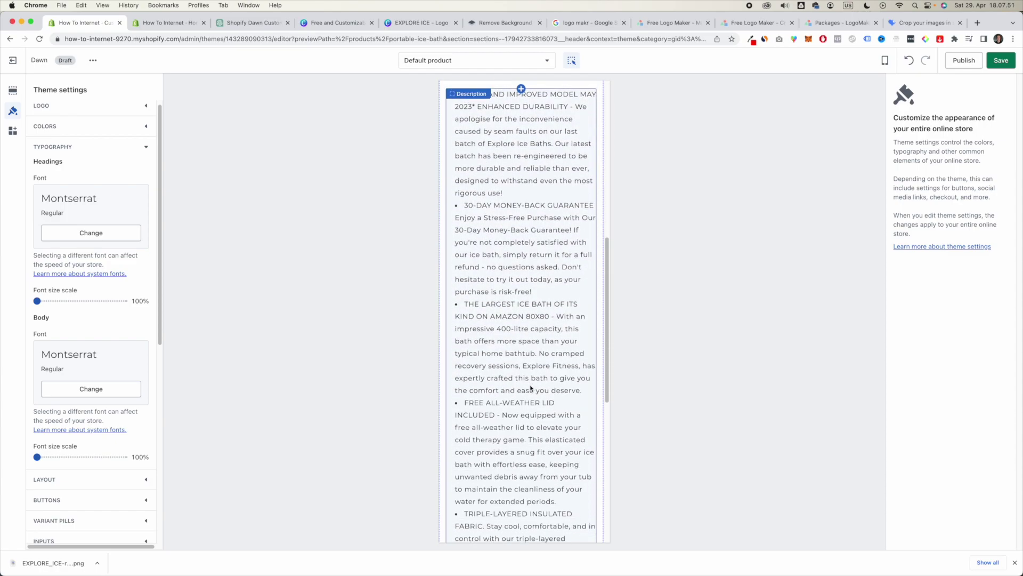
{"action": "scroll", "coordinate": [533, 384], "scroll_direction": "up", "scroll_amount": 10}
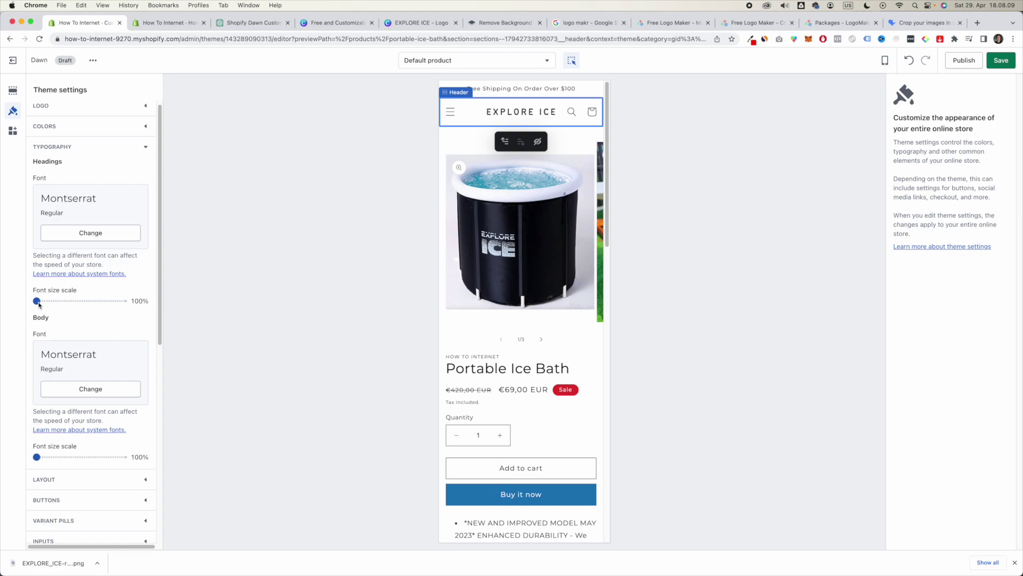
{"action": "left_click_drag", "start_coordinate": [38, 302], "coordinate": [71, 302]}
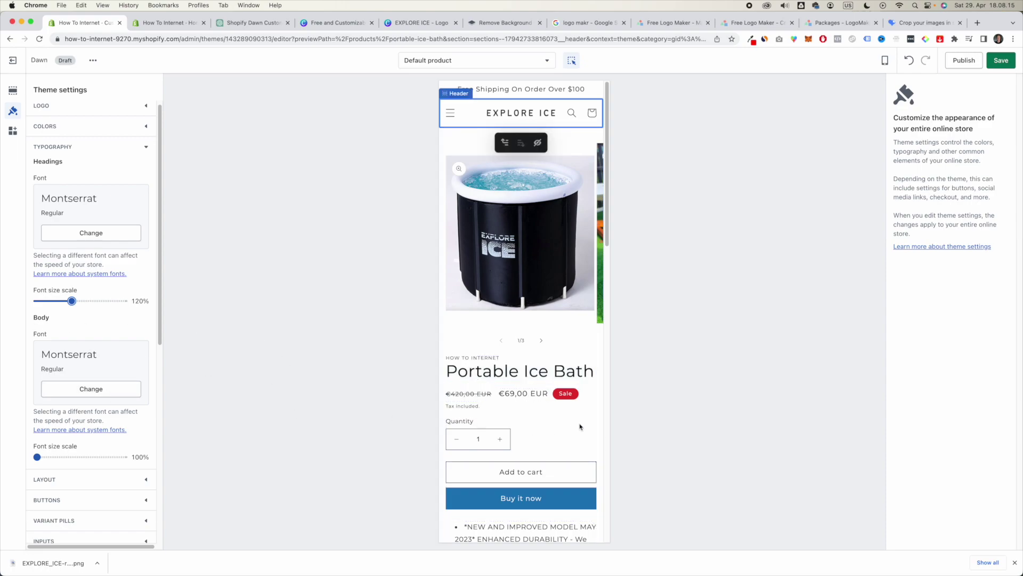
- Try the body font size scale at 115%, return it to 100%, and save the theme
{"action": "scroll", "coordinate": [581, 426], "scroll_direction": "down", "scroll_amount": 5}
{"action": "left_click_drag", "start_coordinate": [50, 458], "coordinate": [80, 457]}
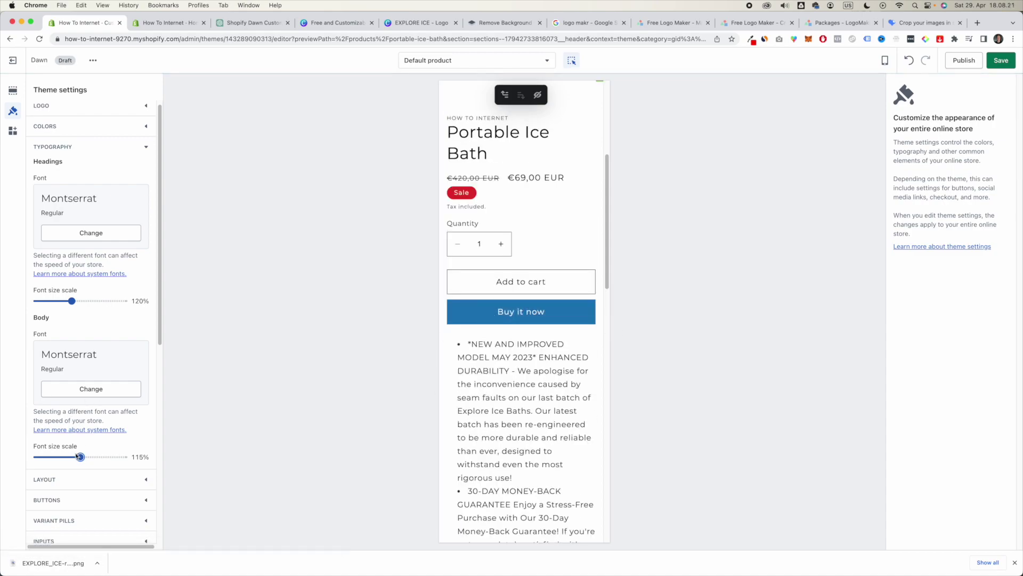
{"action": "left_click_drag", "start_coordinate": [80, 456], "coordinate": [4, 457]}
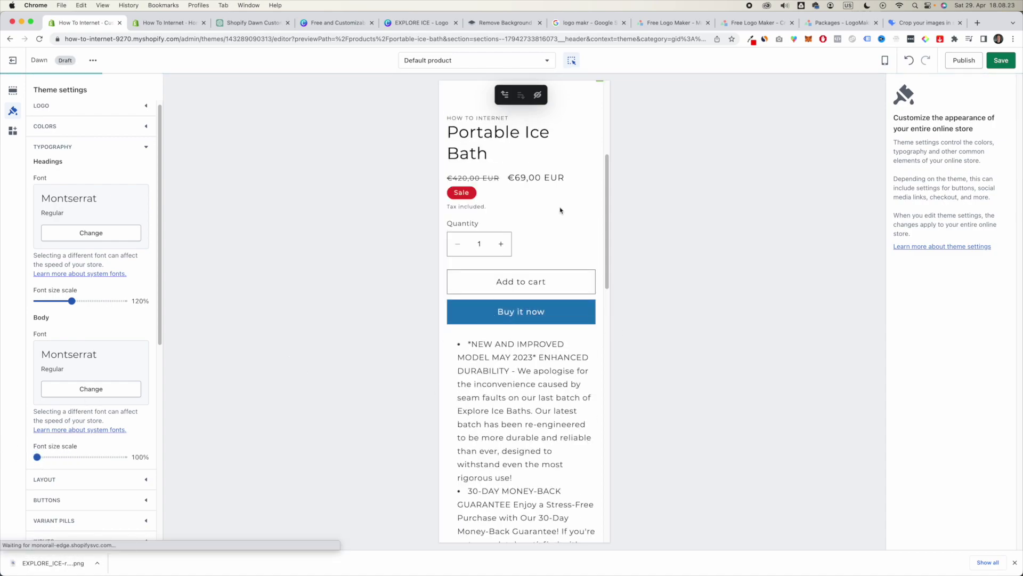
{"action": "left_click", "coordinate": [1001, 60]}
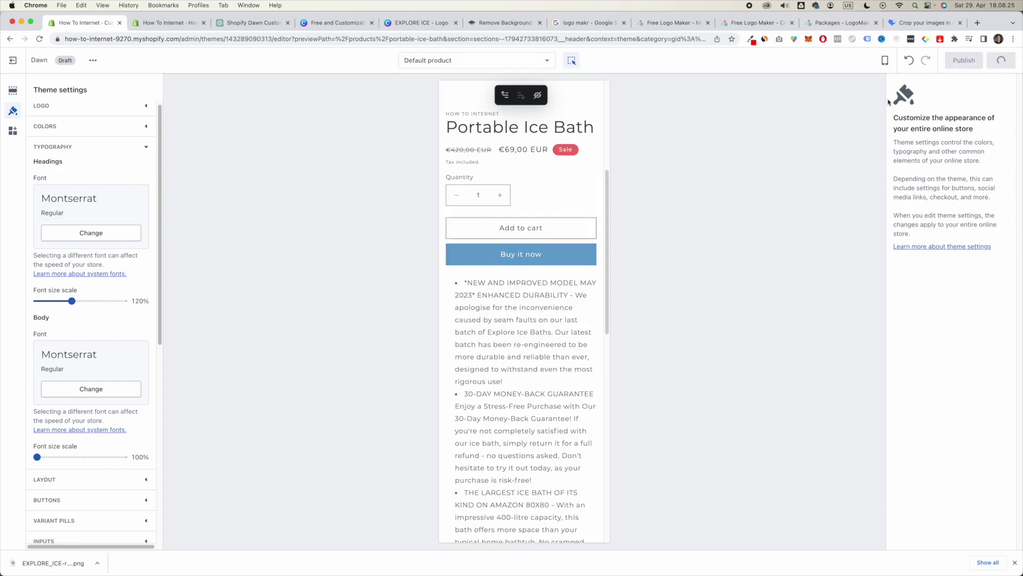
- Review the Layout and Buttons options in the theme settings
{"action": "left_click", "coordinate": [146, 147]}
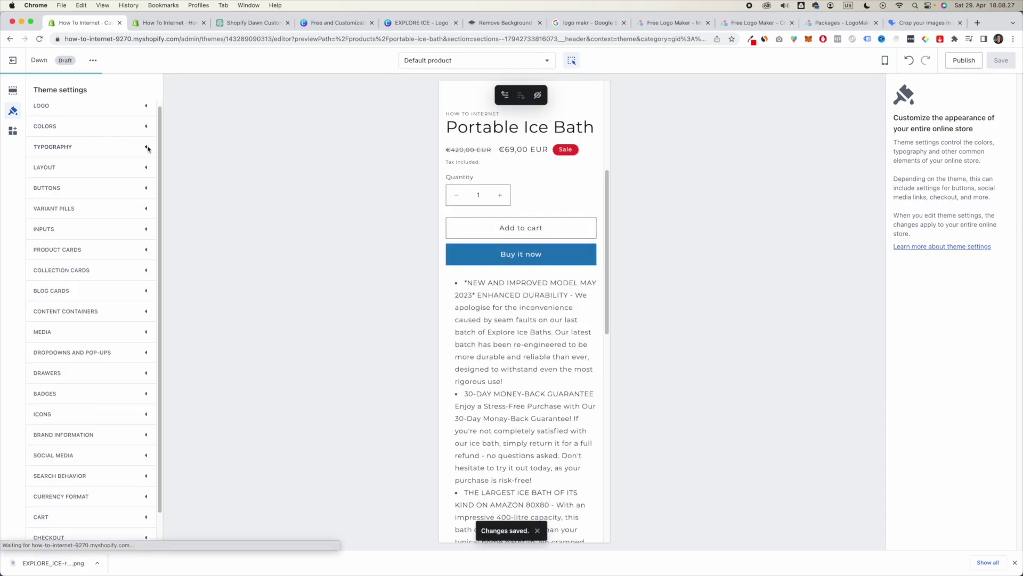
{"action": "left_click", "coordinate": [147, 170]}
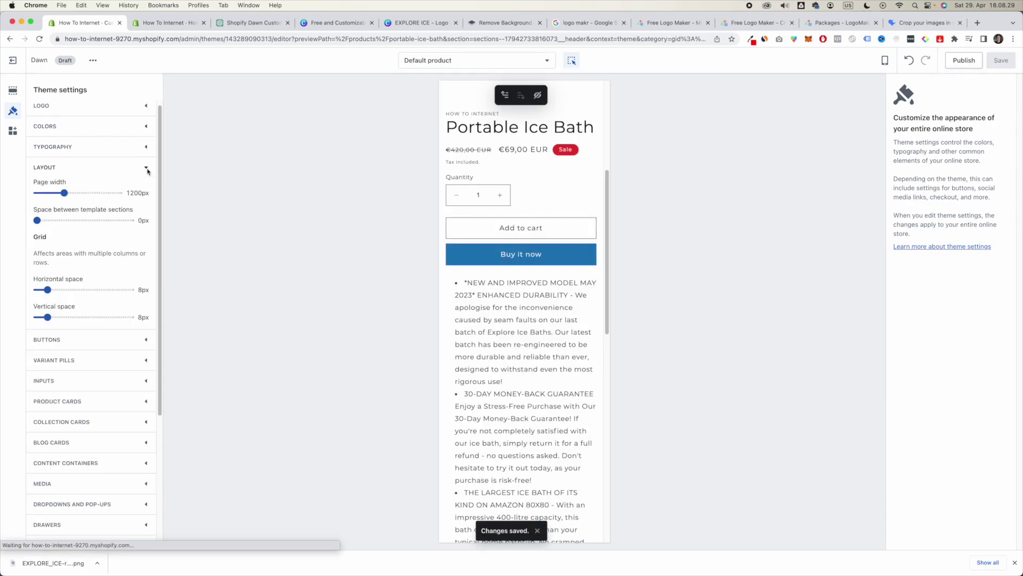
{"action": "left_click", "coordinate": [147, 170]}
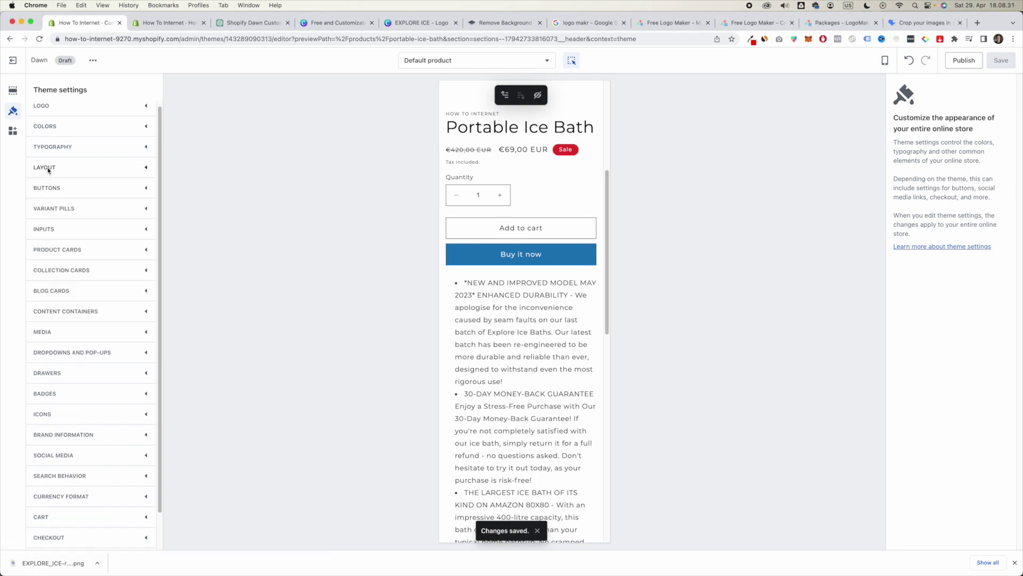
{"action": "left_click", "coordinate": [145, 188]}
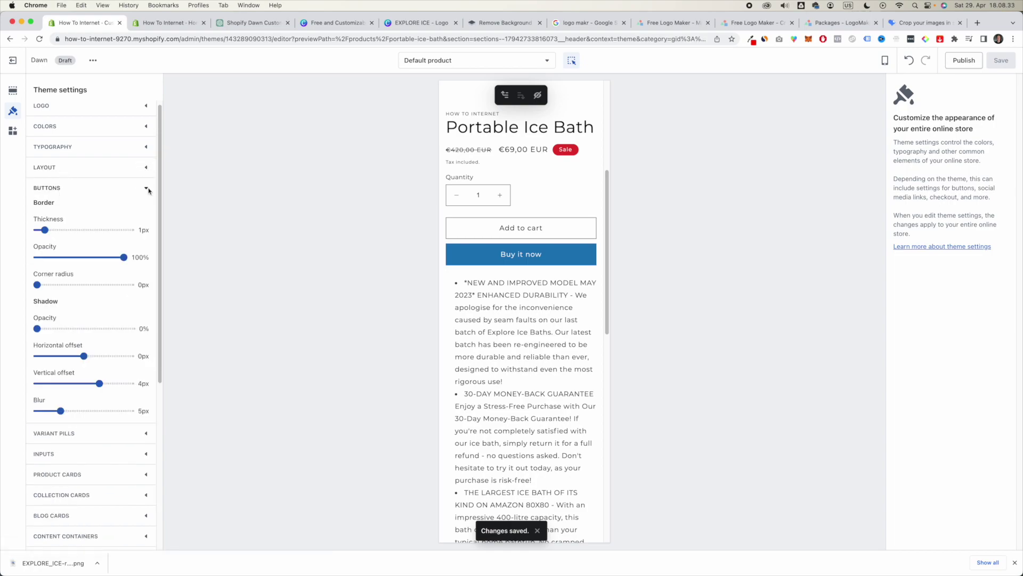
{"action": "left_click", "coordinate": [146, 189]}
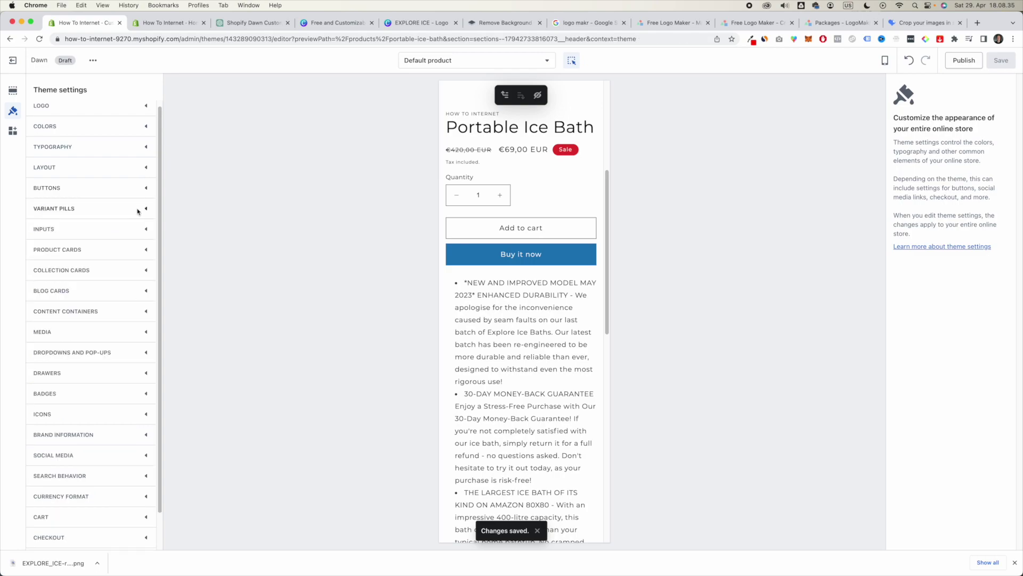
- Set the cart type to Page and check the cart page in the preview before returning to the product page
{"action": "scroll", "coordinate": [128, 212], "scroll_direction": "down", "scroll_amount": 2}
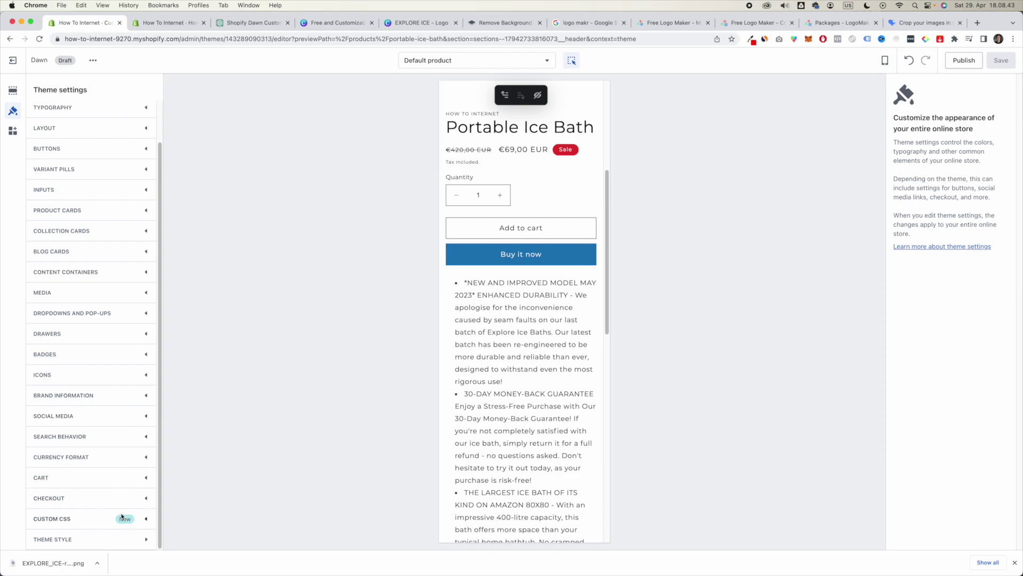
{"action": "left_click", "coordinate": [140, 478]}
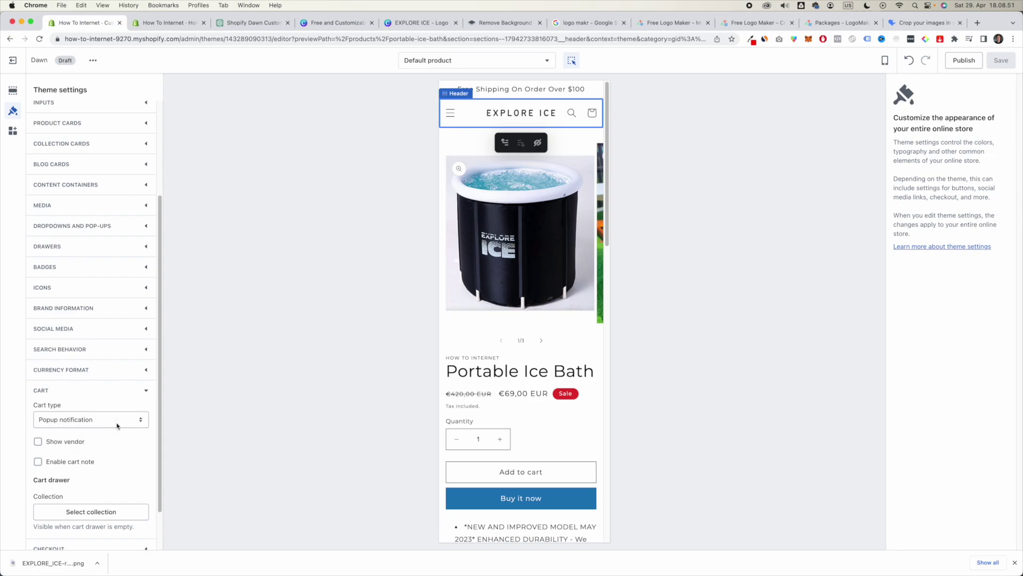
{"action": "left_click", "coordinate": [117, 425]}
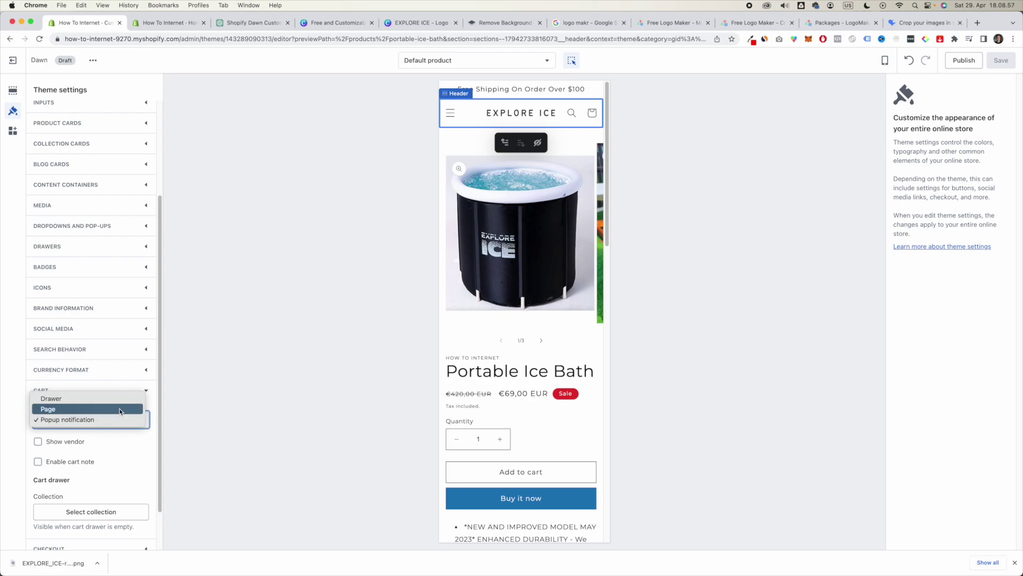
{"action": "left_click", "coordinate": [121, 411]}
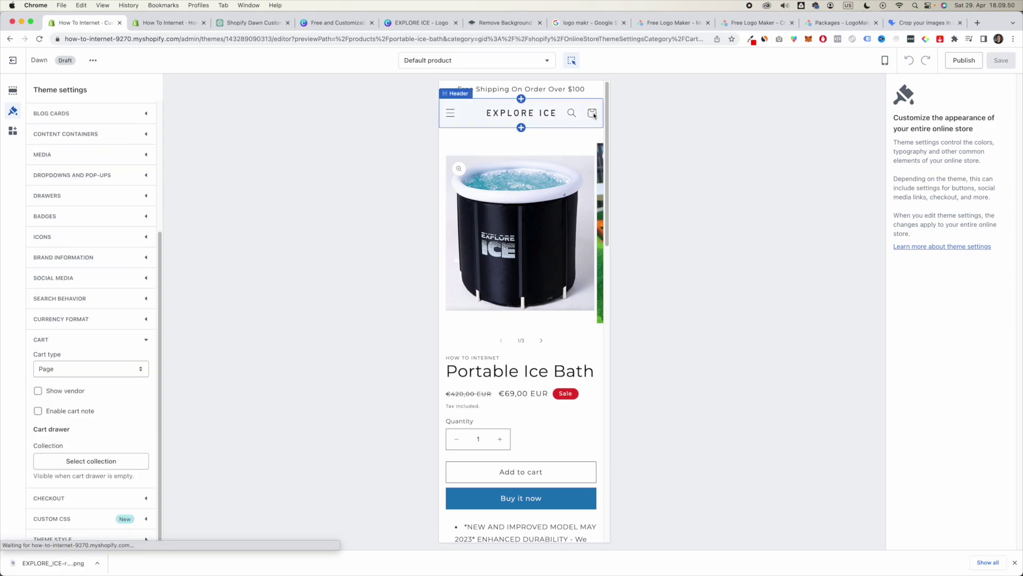
{"action": "left_click", "coordinate": [593, 115]}
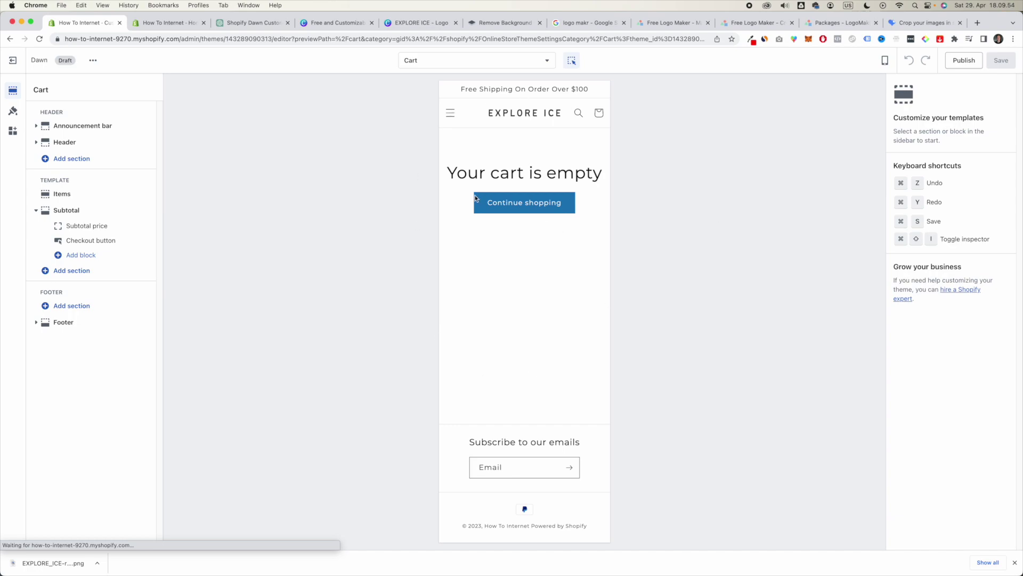
{"action": "left_click", "coordinate": [10, 39]}
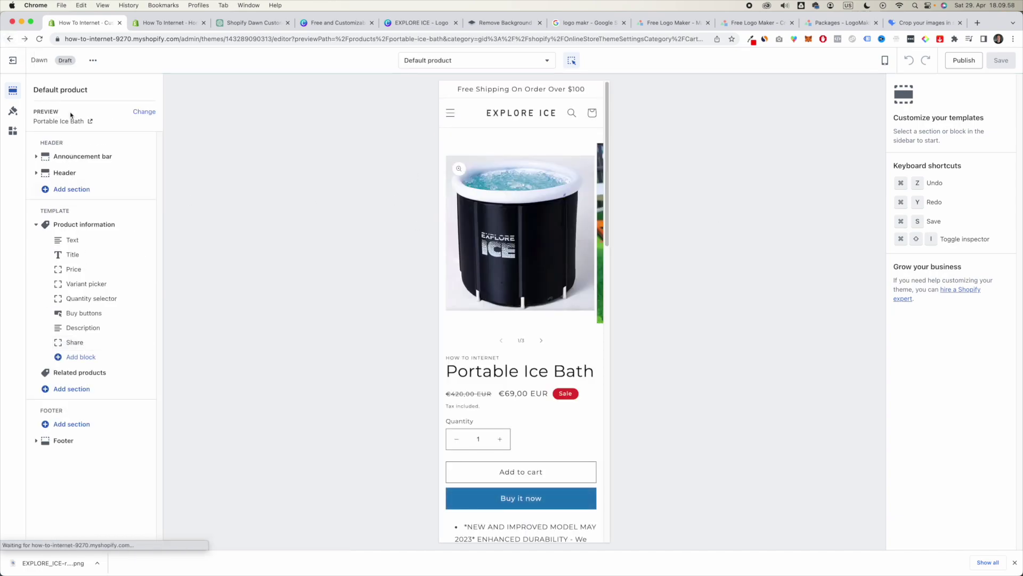
- Try the Drawer cart type in the Cart theme settings and preview the cart drawer from the store header
{"action": "left_click", "coordinate": [15, 112]}
{"action": "scroll", "coordinate": [91, 373], "scroll_direction": "down", "scroll_amount": 3}
{"action": "left_click", "coordinate": [107, 389]}
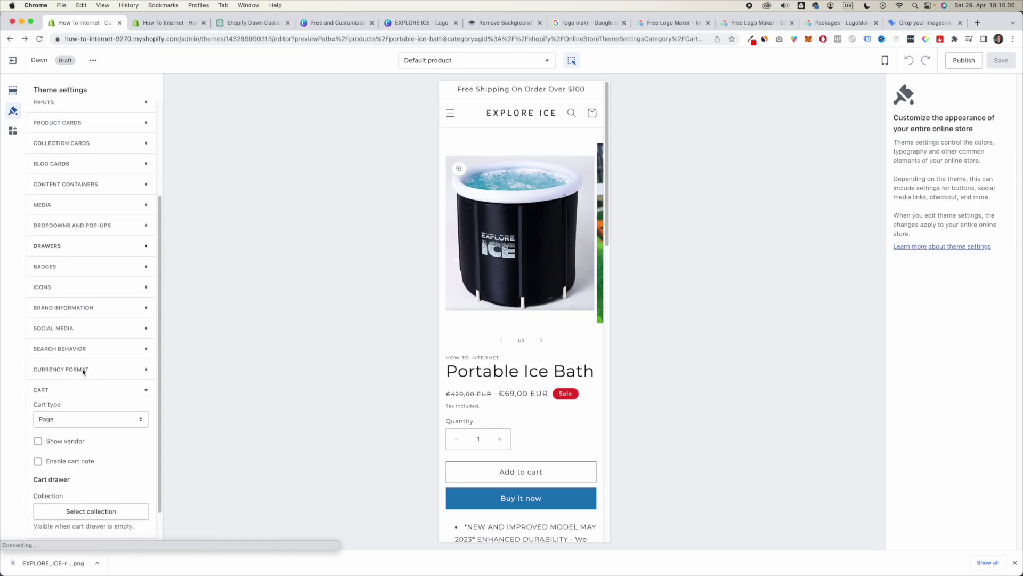
{"action": "left_click", "coordinate": [105, 425]}
{"action": "left_click", "coordinate": [102, 409]}
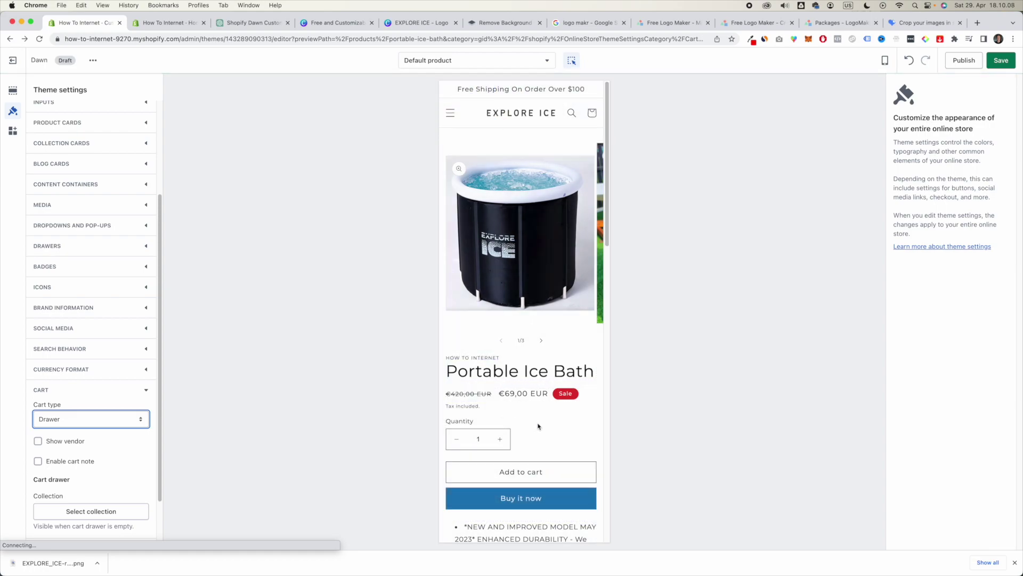
{"action": "left_click", "coordinate": [590, 114]}
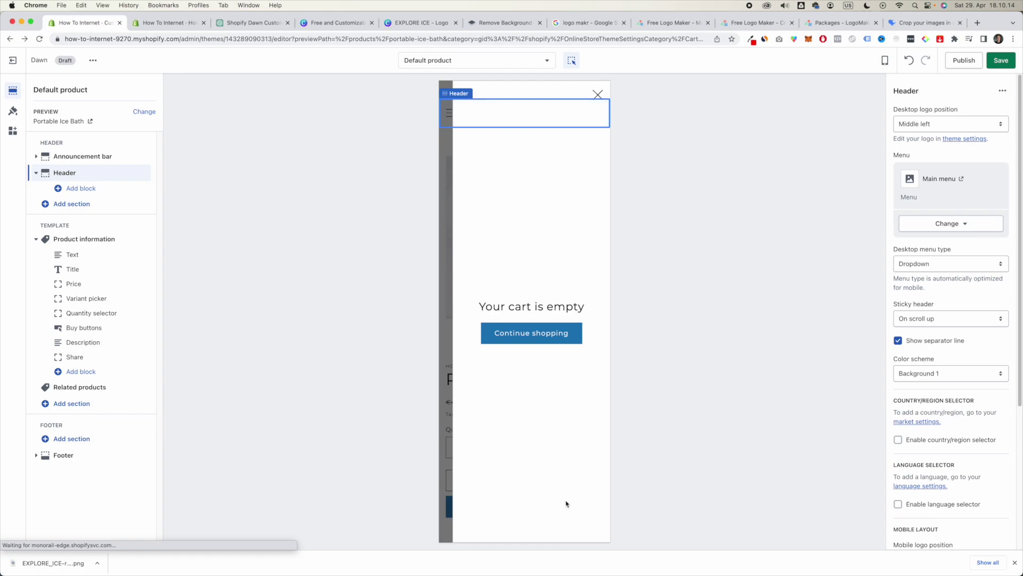
{"action": "left_click", "coordinate": [598, 95]}
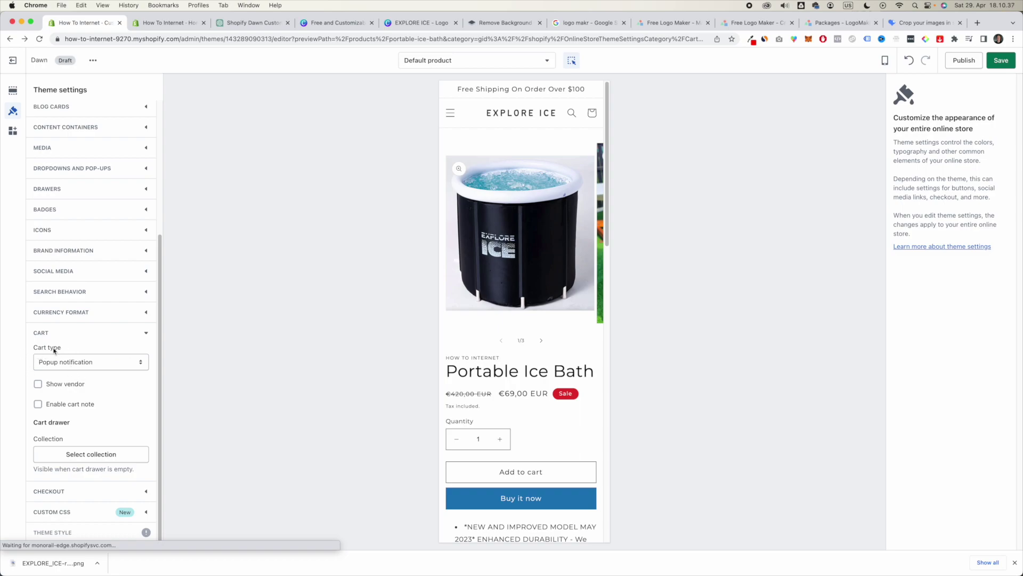
- Switch the cart type from Popup notification back to Page
{"action": "left_click", "coordinate": [117, 366]}
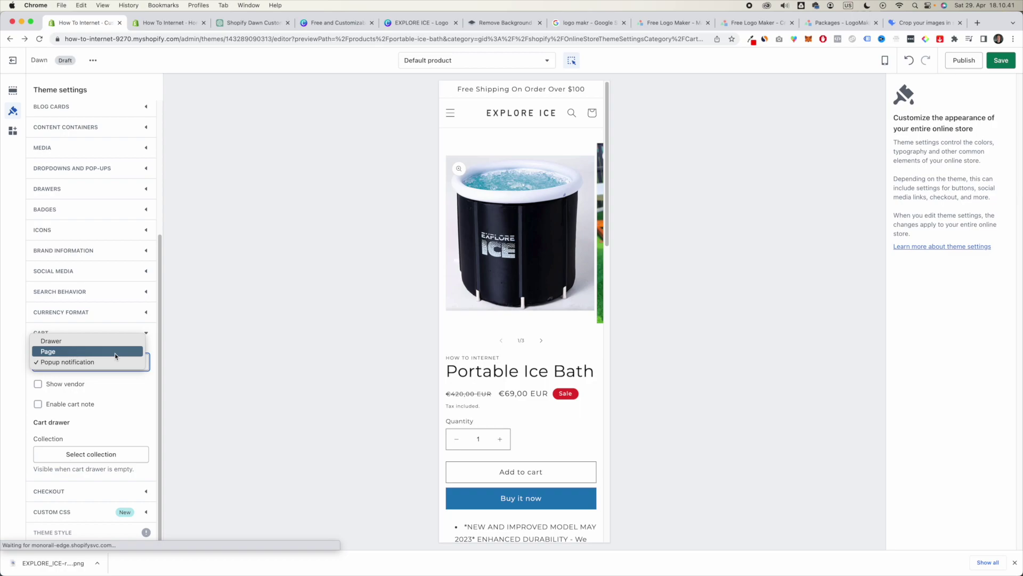
{"action": "left_click", "coordinate": [112, 352]}
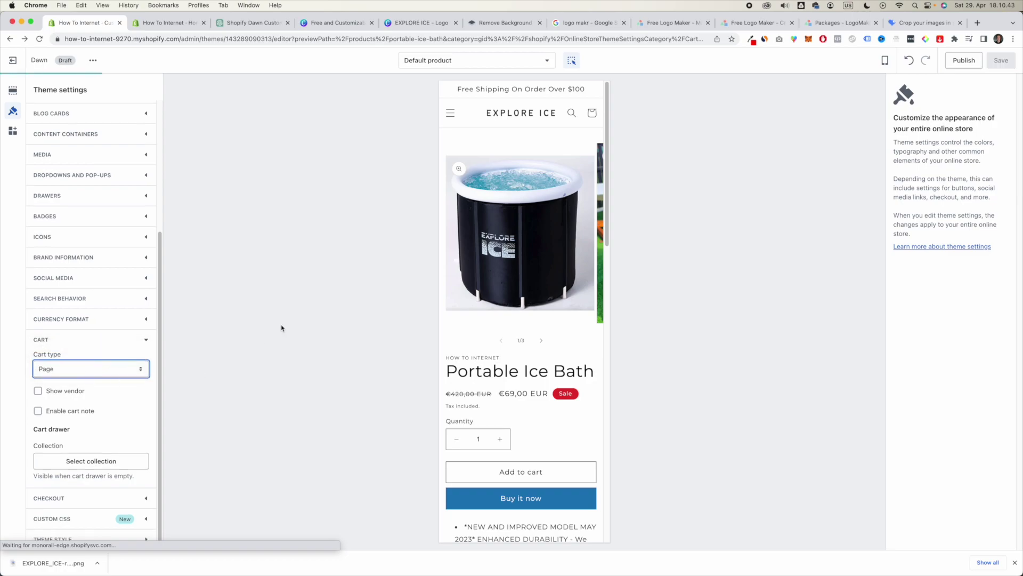
{"action": "left_click", "coordinate": [128, 369]}
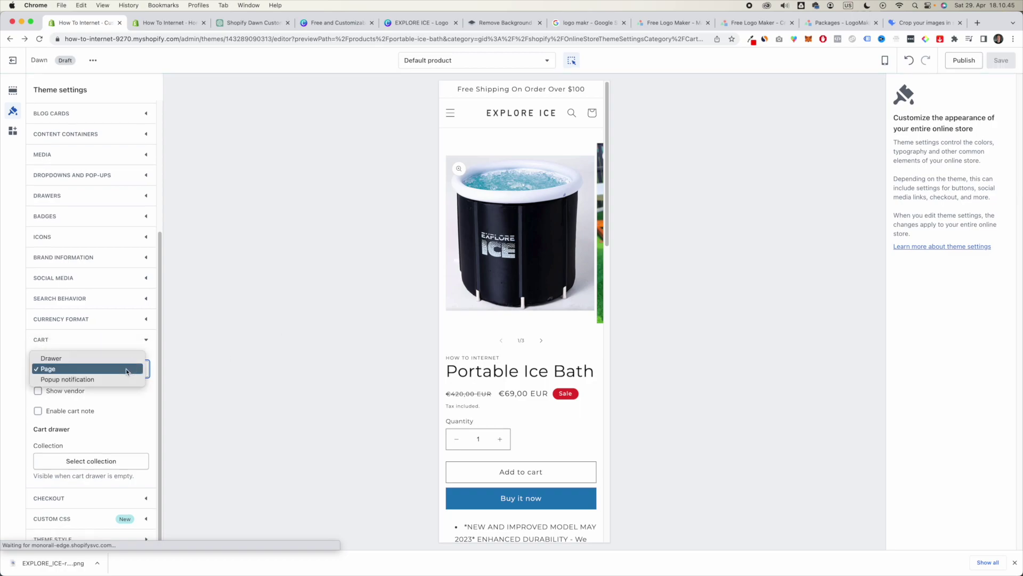
{"action": "left_click", "coordinate": [296, 355]}
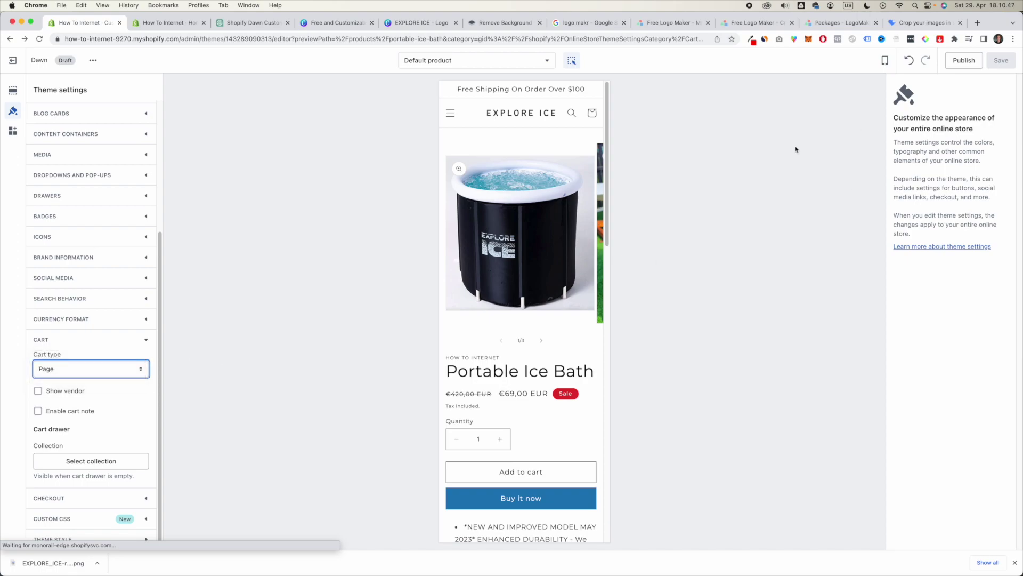
{"action": "left_click", "coordinate": [136, 369]}
{"action": "left_click", "coordinate": [110, 370]}
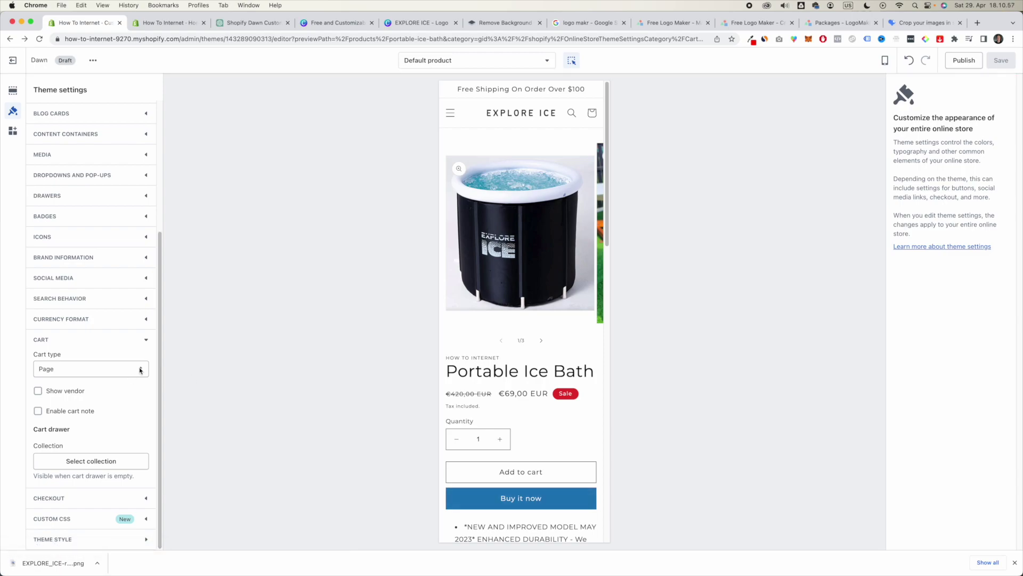
- In the Checkout theme settings, set the logo position to Center, keep the Medium logo size, and save the theme
{"action": "left_click", "coordinate": [147, 342]}
{"action": "left_click", "coordinate": [146, 333]}
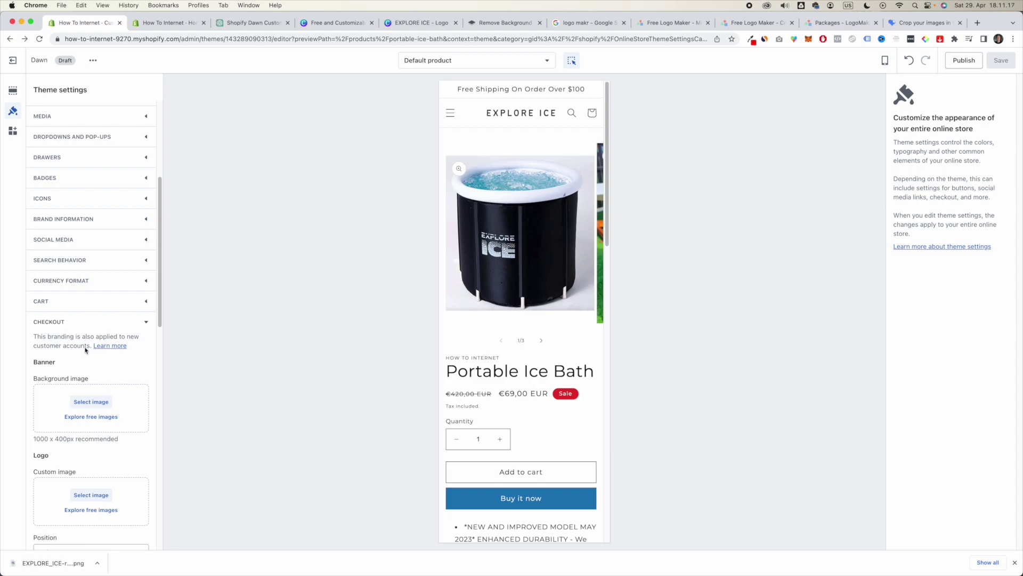
{"action": "scroll", "coordinate": [85, 349], "scroll_direction": "down", "scroll_amount": 2}
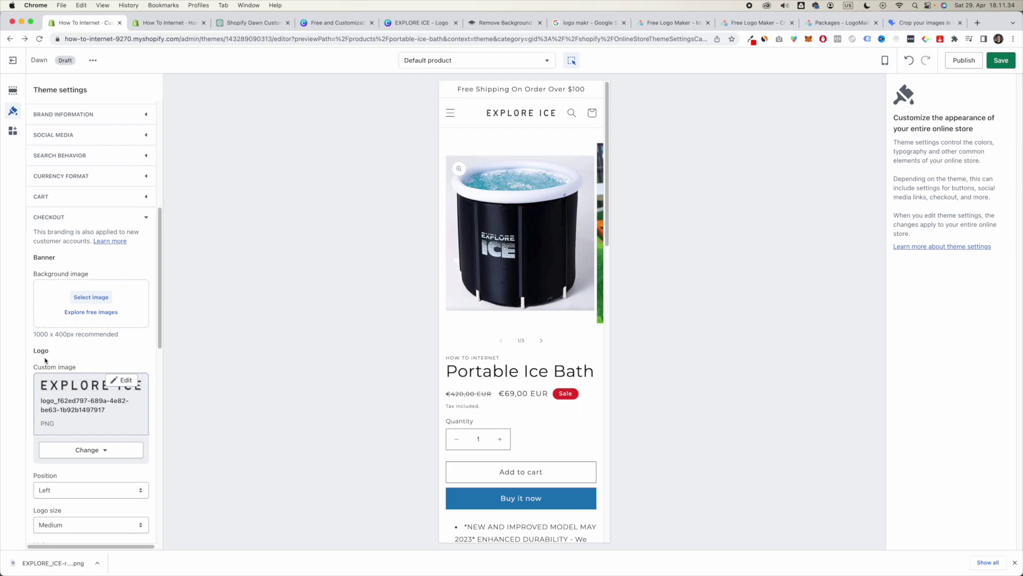
{"action": "scroll", "coordinate": [137, 372], "scroll_direction": "down", "scroll_amount": 1}
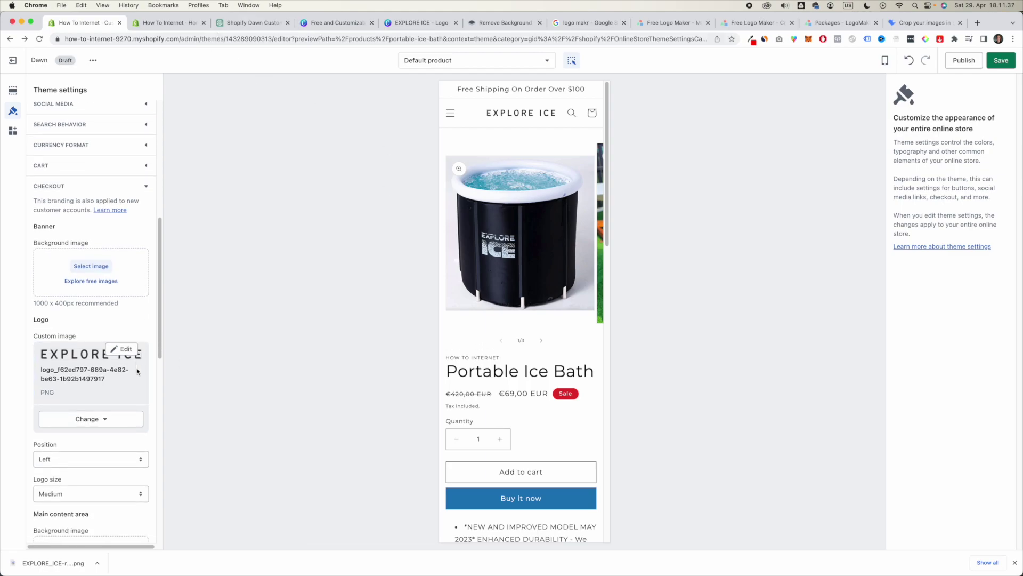
{"action": "scroll", "coordinate": [104, 368], "scroll_direction": "down", "scroll_amount": 3}
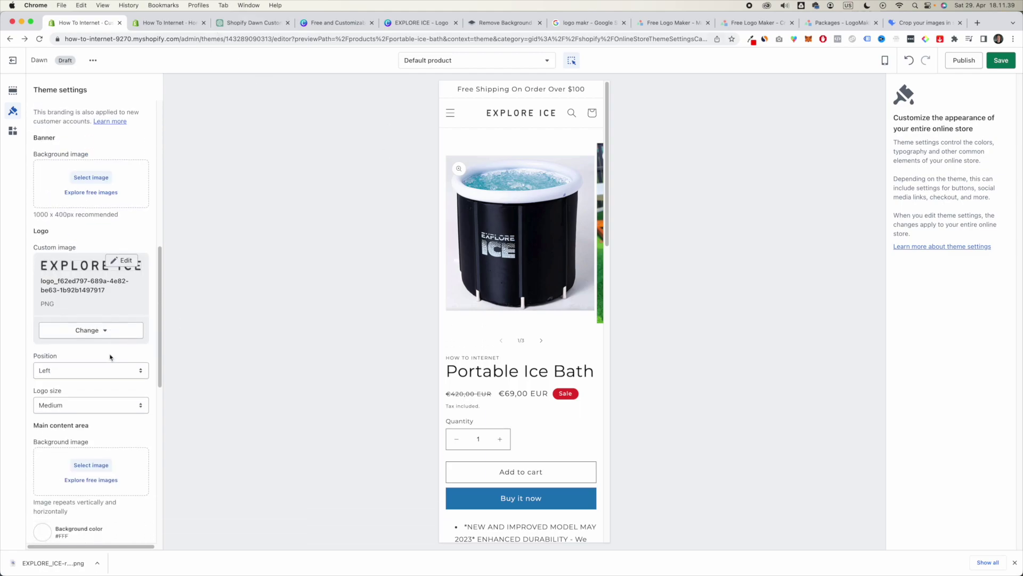
{"action": "left_click", "coordinate": [90, 372]}
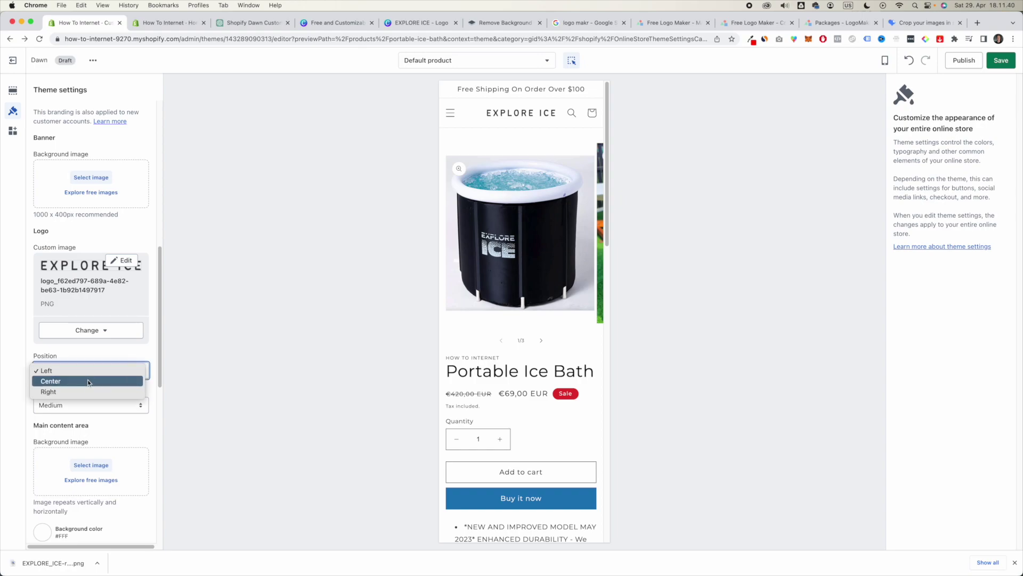
{"action": "left_click", "coordinate": [90, 380]}
{"action": "left_click", "coordinate": [100, 404]}
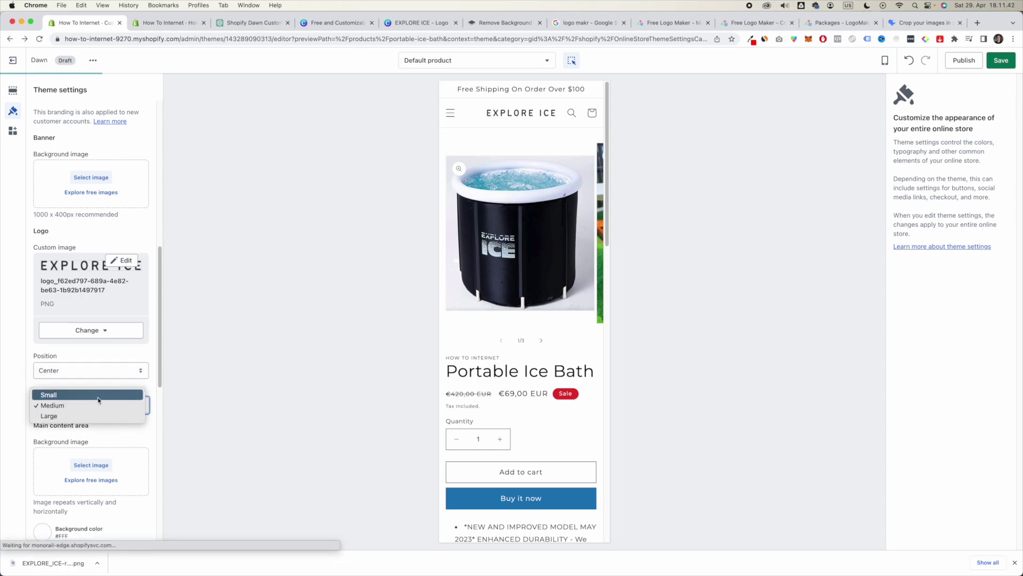
{"action": "left_click", "coordinate": [142, 442]}
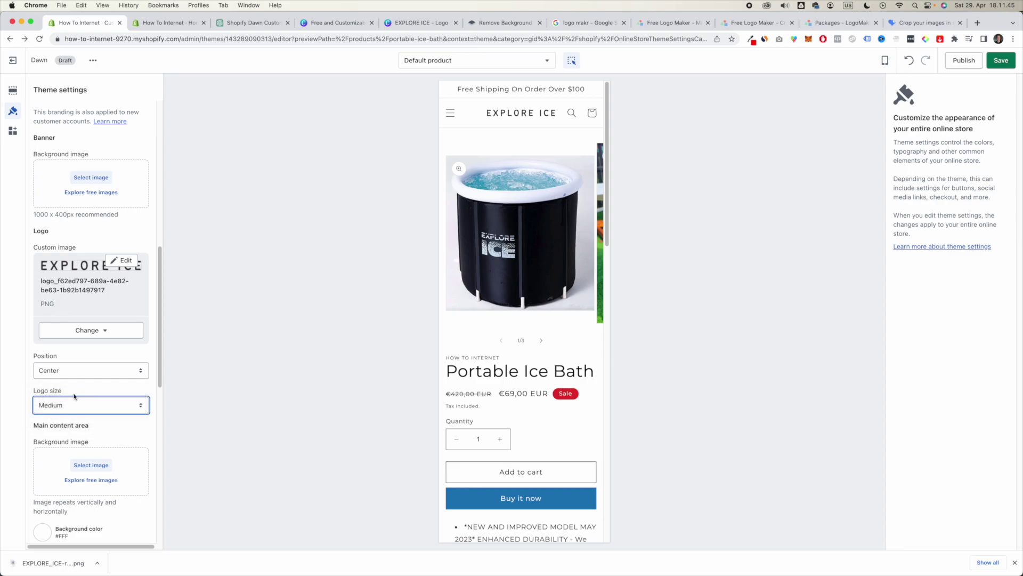
{"action": "left_click", "coordinate": [1001, 60]}
- Open the checkout in the preview and set the checkout logo size to Small in the theme settings
{"action": "left_click", "coordinate": [535, 453]}
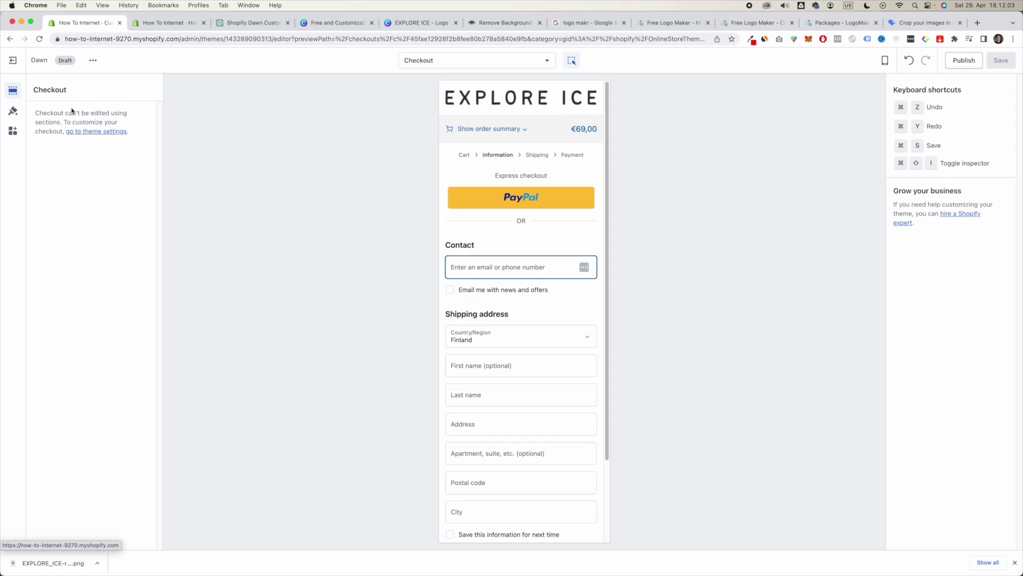
{"action": "left_click", "coordinate": [13, 110]}
{"action": "scroll", "coordinate": [80, 319], "scroll_direction": "down", "scroll_amount": 15}
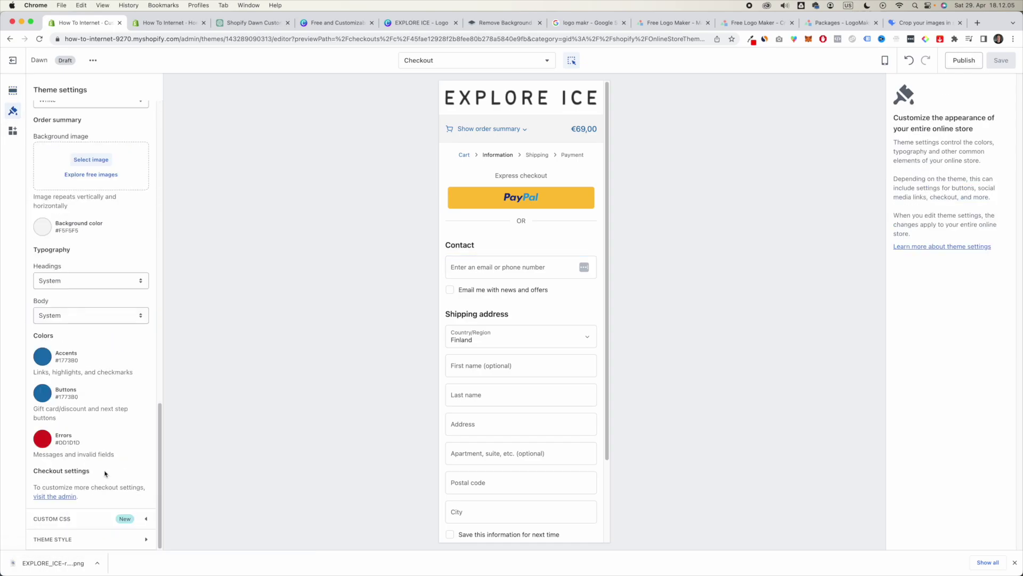
{"action": "scroll", "coordinate": [97, 304], "scroll_direction": "up", "scroll_amount": 10}
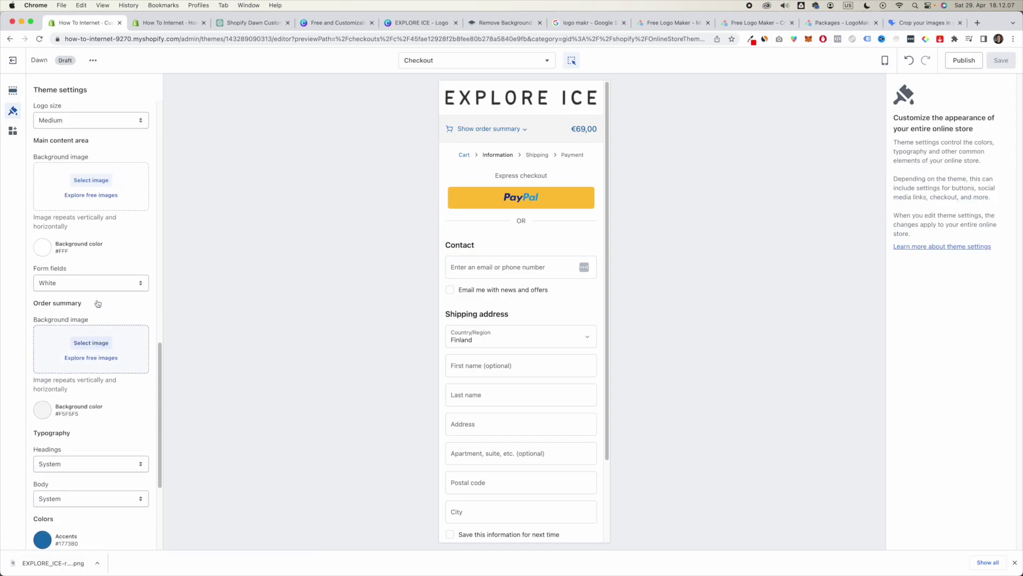
{"action": "scroll", "coordinate": [97, 303], "scroll_direction": "down", "scroll_amount": 2}
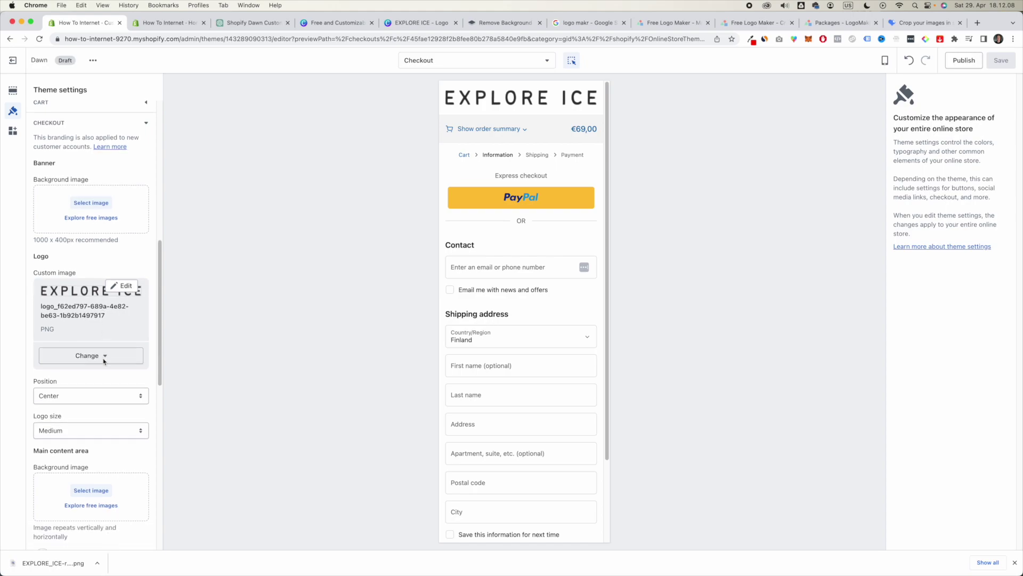
{"action": "left_click", "coordinate": [100, 424]}
{"action": "left_click", "coordinate": [99, 429]}
{"action": "left_click", "coordinate": [99, 428]}
{"action": "left_click", "coordinate": [100, 411]}
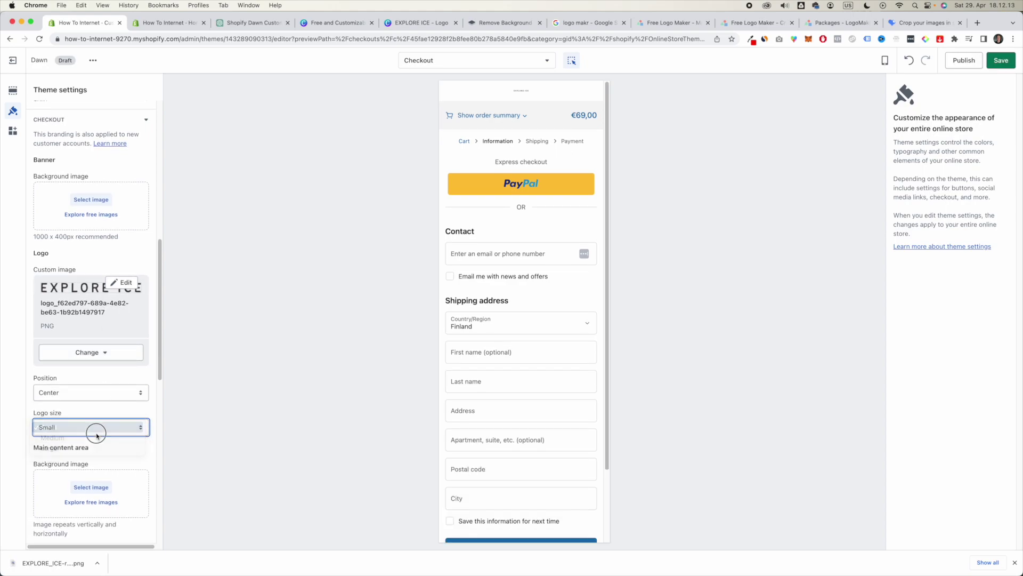
- Set the checkout logo size to Large in the theme settings and save the theme
{"action": "left_click", "coordinate": [96, 432]}
{"action": "left_click", "coordinate": [99, 440]}
{"action": "left_click", "coordinate": [100, 429]}
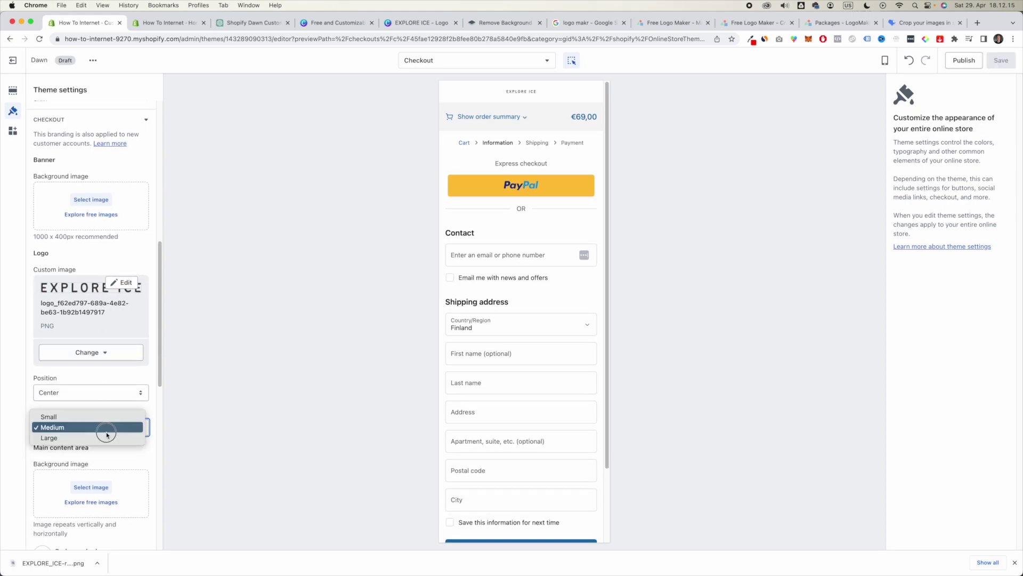
{"action": "left_click", "coordinate": [107, 437]}
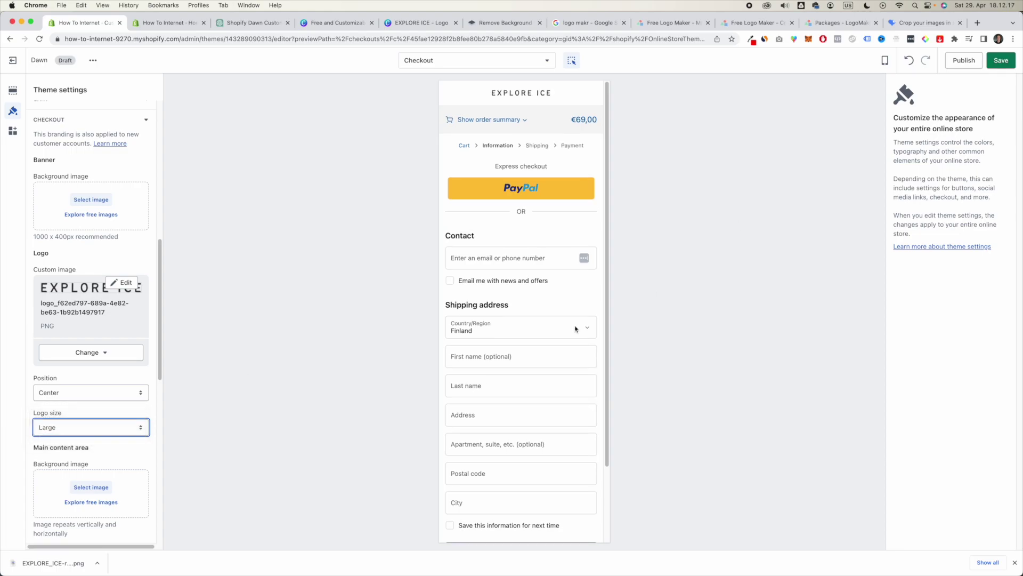
{"action": "left_click", "coordinate": [1004, 65]}
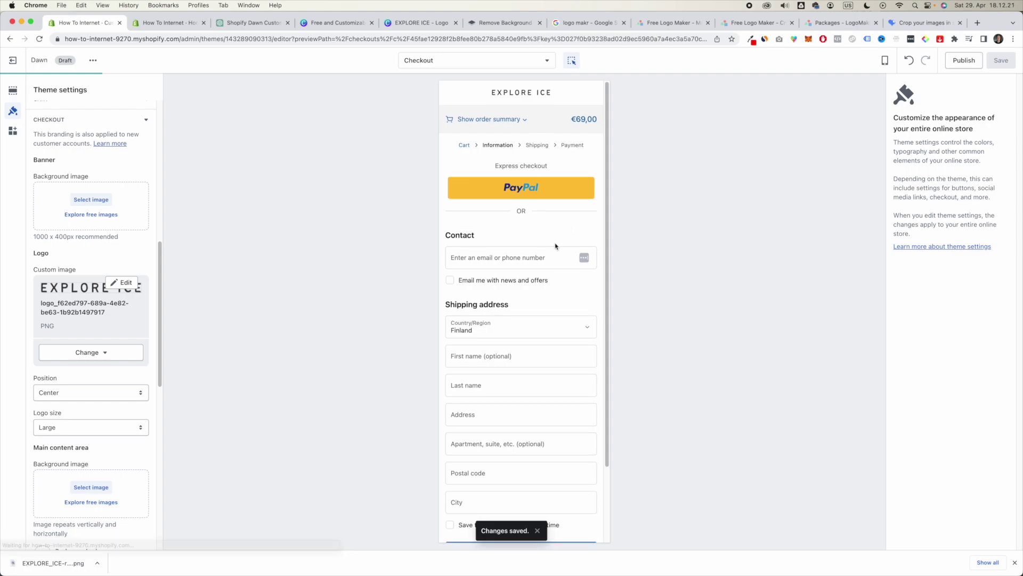
{"action": "scroll", "coordinate": [556, 246], "scroll_direction": "down", "scroll_amount": 2}
{"action": "scroll", "coordinate": [556, 246], "scroll_direction": "up", "scroll_amount": 2}
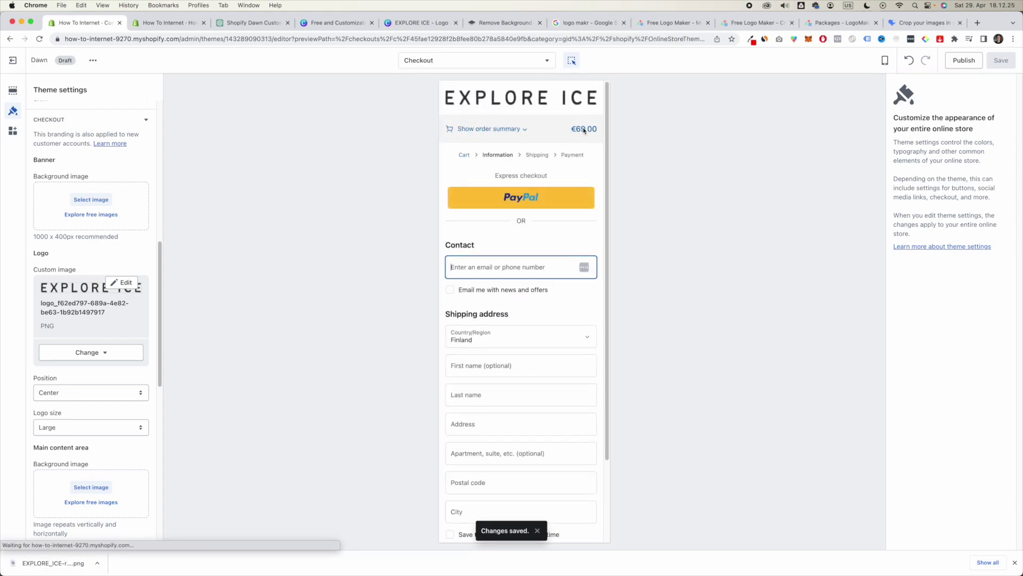
{"action": "scroll", "coordinate": [511, 229], "scroll_direction": "down", "scroll_amount": 2}
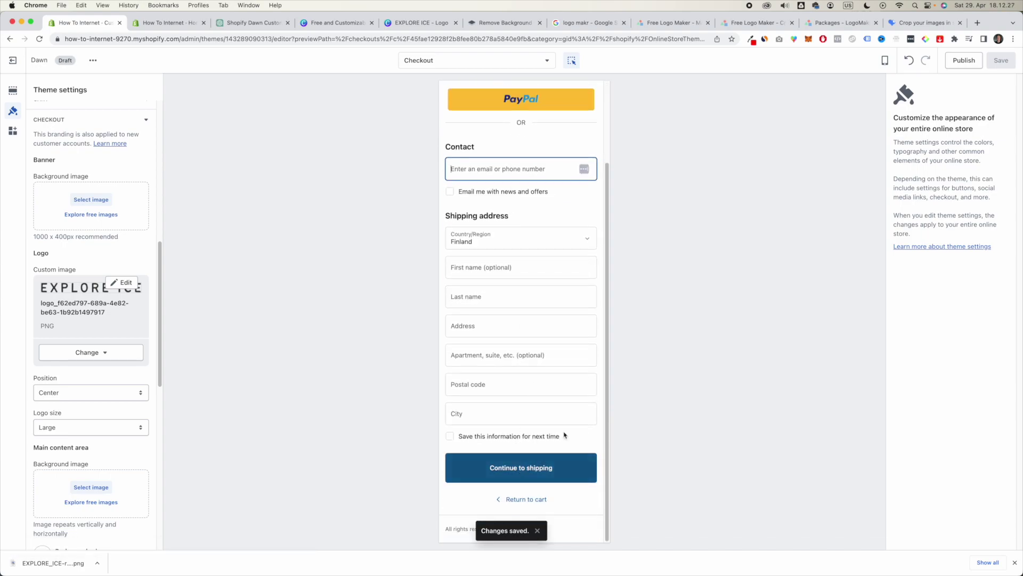
{"action": "scroll", "coordinate": [483, 358], "scroll_direction": "up", "scroll_amount": 2}
- Review the primary and secondary colors in the Colors theme settings, including Accent 1
{"action": "scroll", "coordinate": [25, 302], "scroll_direction": "up", "scroll_amount": 10}
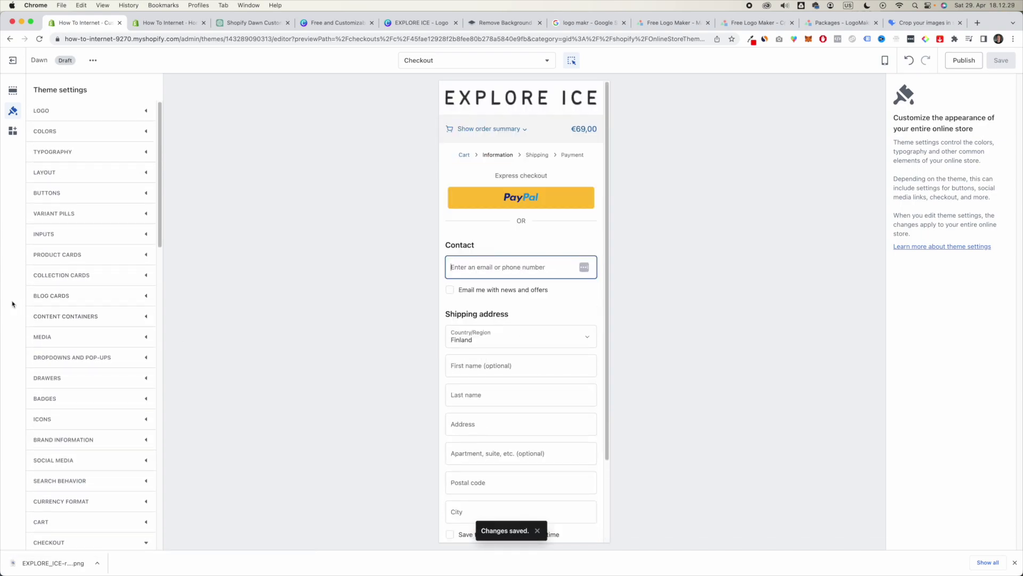
{"action": "left_click", "coordinate": [138, 136]}
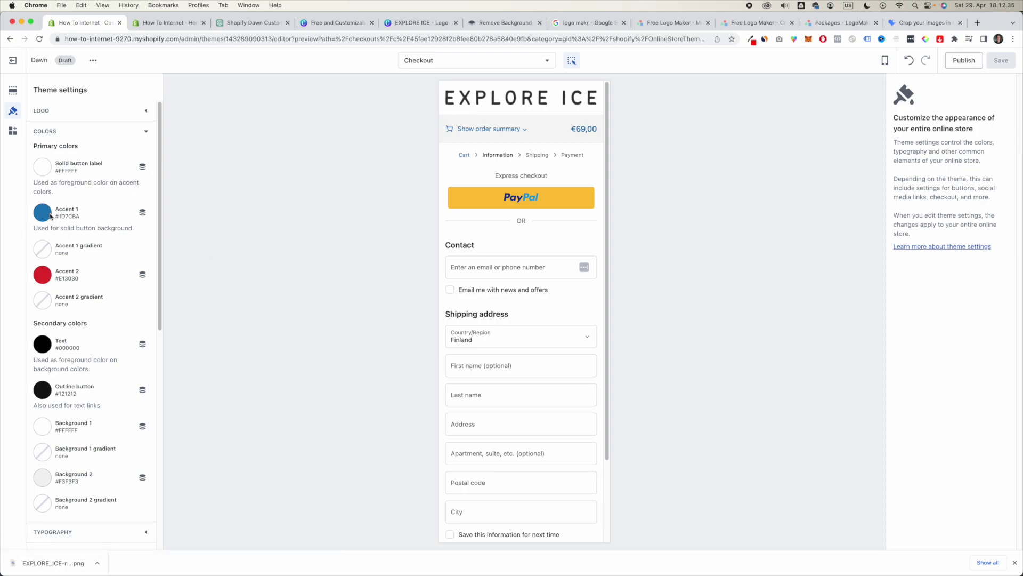
{"action": "scroll", "coordinate": [56, 218], "scroll_direction": "down", "scroll_amount": 3}
{"action": "scroll", "coordinate": [51, 182], "scroll_direction": "up", "scroll_amount": 1}
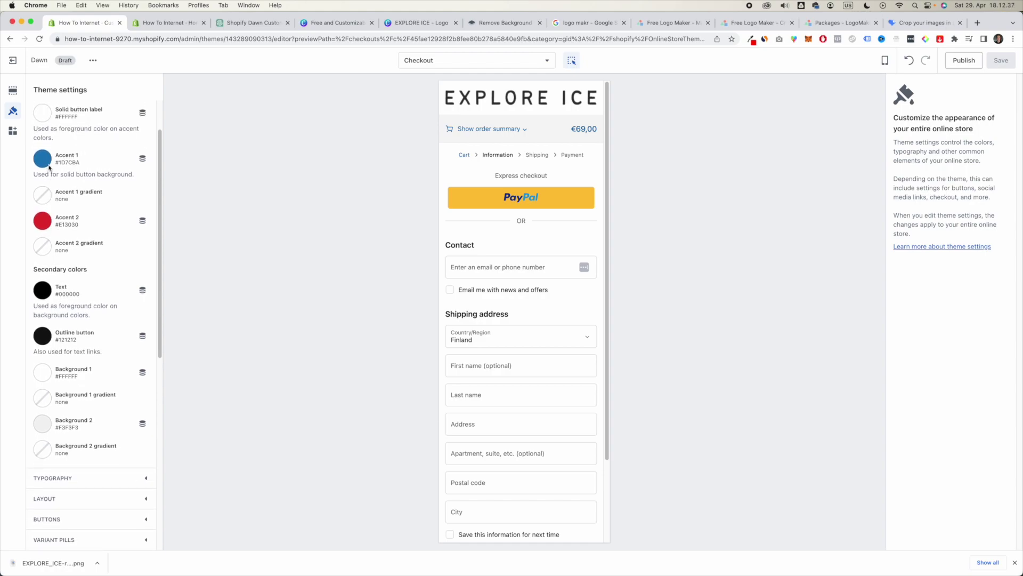
{"action": "scroll", "coordinate": [113, 297], "scroll_direction": "down", "scroll_amount": 10}
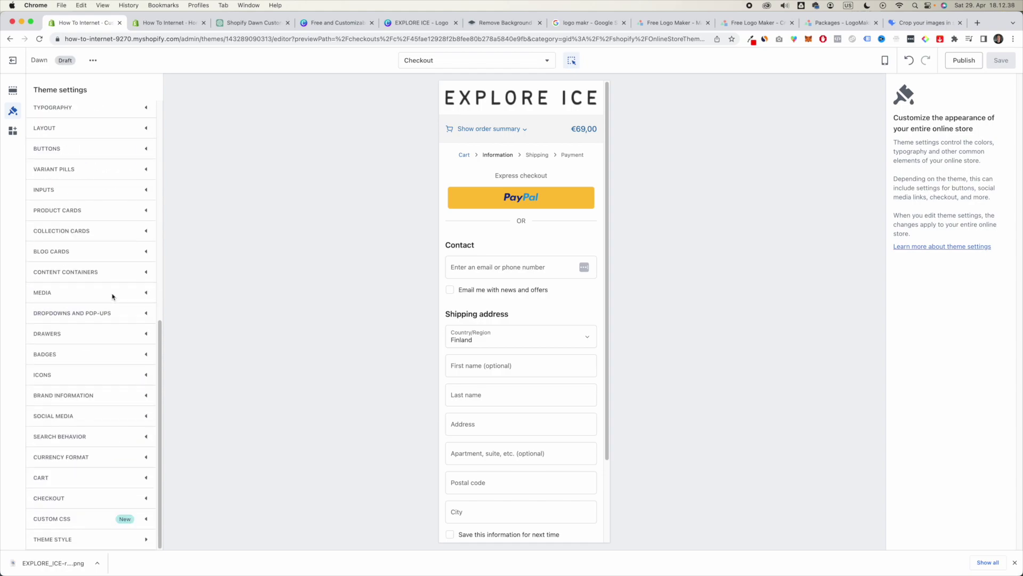
- In the Checkout theme settings, set the Accents color to black (#000000) and save the theme
{"action": "left_click", "coordinate": [145, 498]}
{"action": "scroll", "coordinate": [137, 493], "scroll_direction": "down", "scroll_amount": 10}
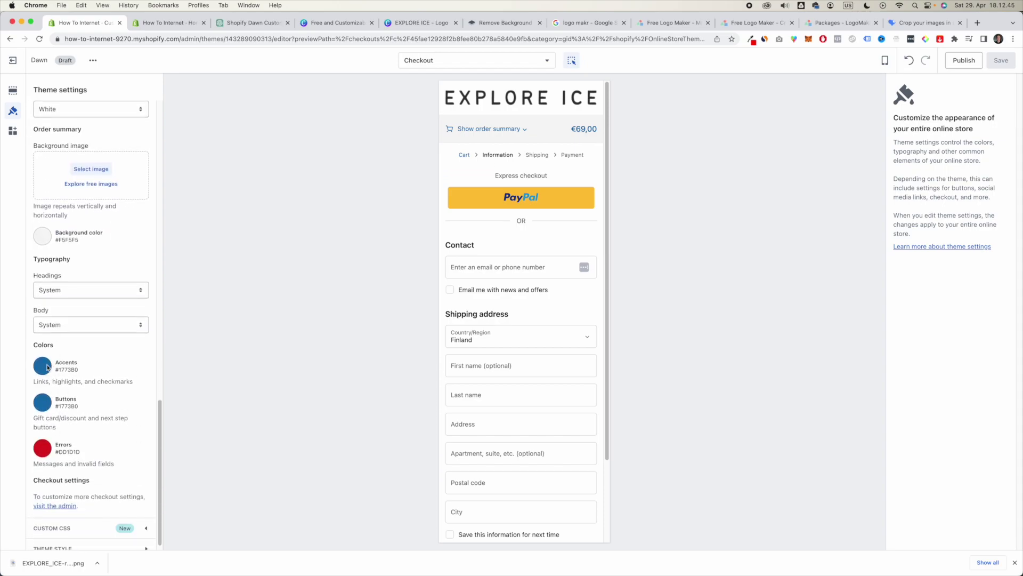
{"action": "left_click", "coordinate": [47, 368]}
{"action": "left_click_drag", "start_coordinate": [85, 255], "coordinate": [1, 308]}
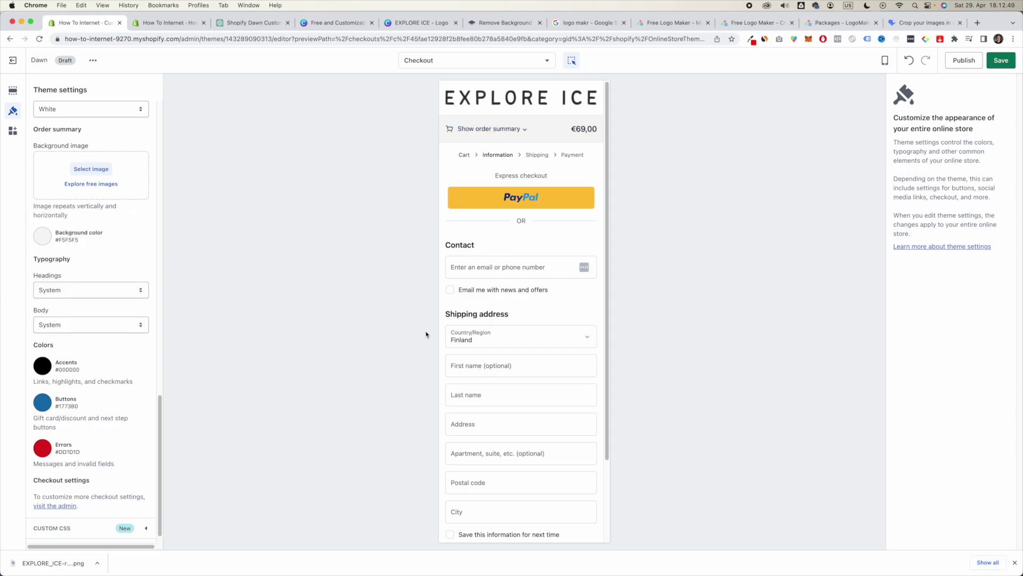
{"action": "scroll", "coordinate": [494, 347], "scroll_direction": "down", "scroll_amount": 3}
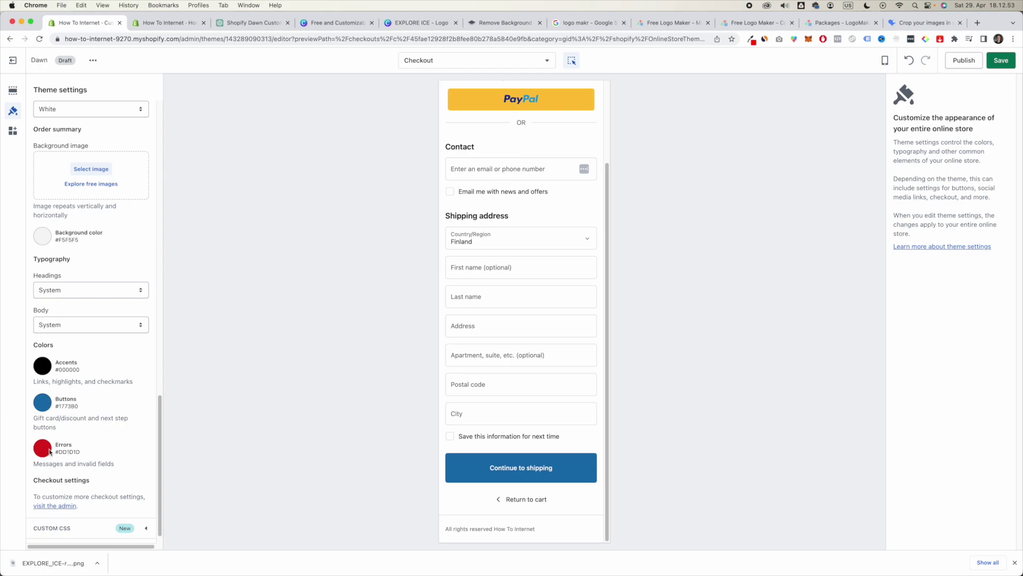
{"action": "scroll", "coordinate": [526, 327], "scroll_direction": "up", "scroll_amount": 3}
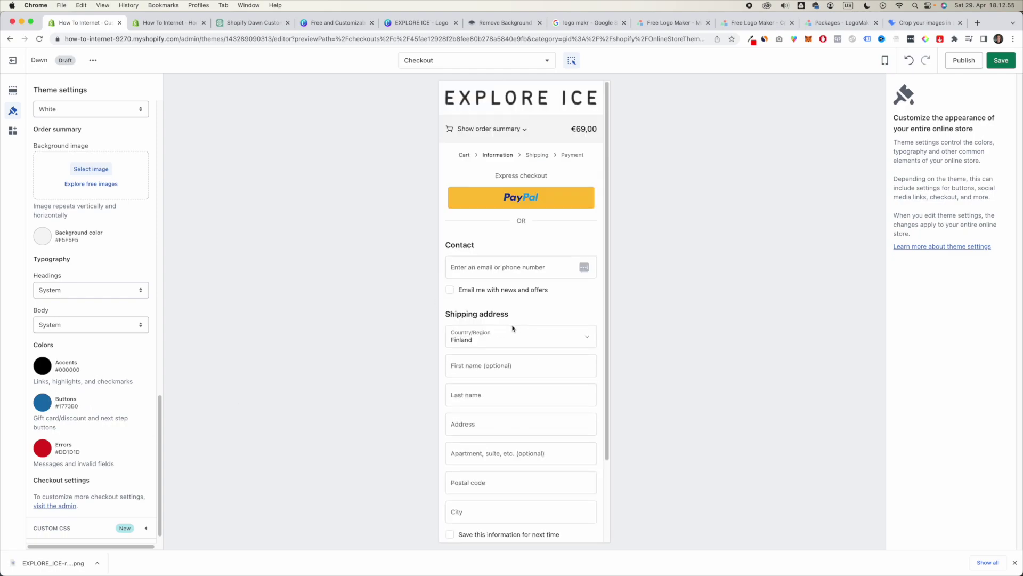
{"action": "left_click", "coordinate": [1002, 62]}
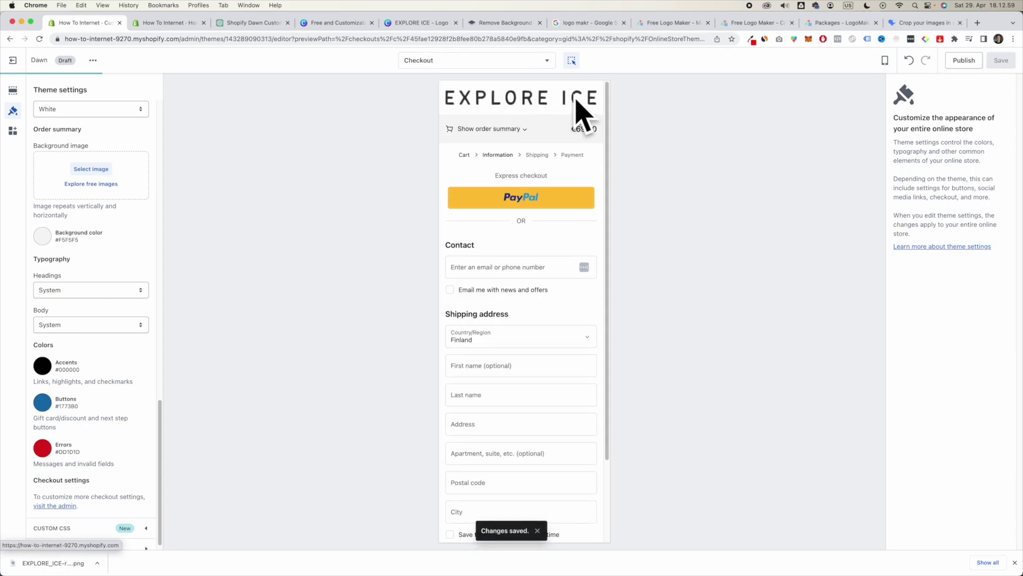
- Try the Medium size for the checkout logo and switch it back to Large
{"action": "scroll", "coordinate": [97, 397], "scroll_direction": "up", "scroll_amount": 6}
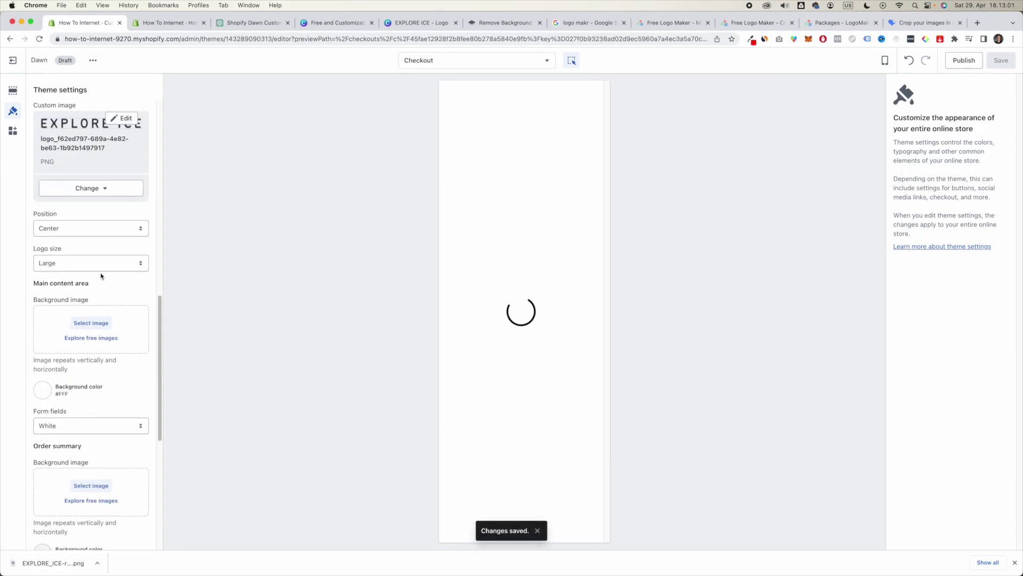
{"action": "left_click", "coordinate": [101, 264]}
{"action": "left_click", "coordinate": [109, 250]}
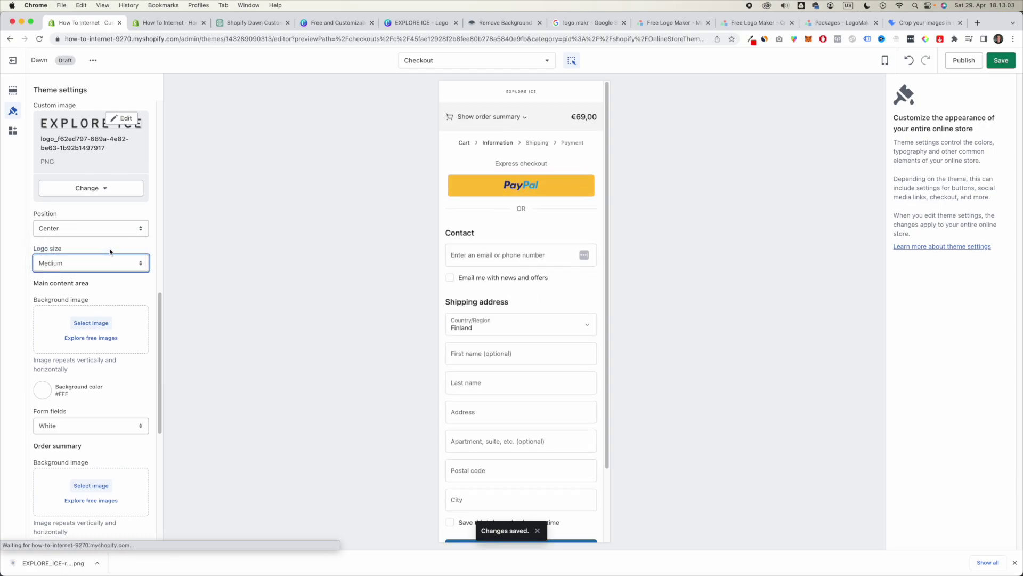
{"action": "left_click", "coordinate": [110, 263]}
{"action": "left_click", "coordinate": [130, 275]}
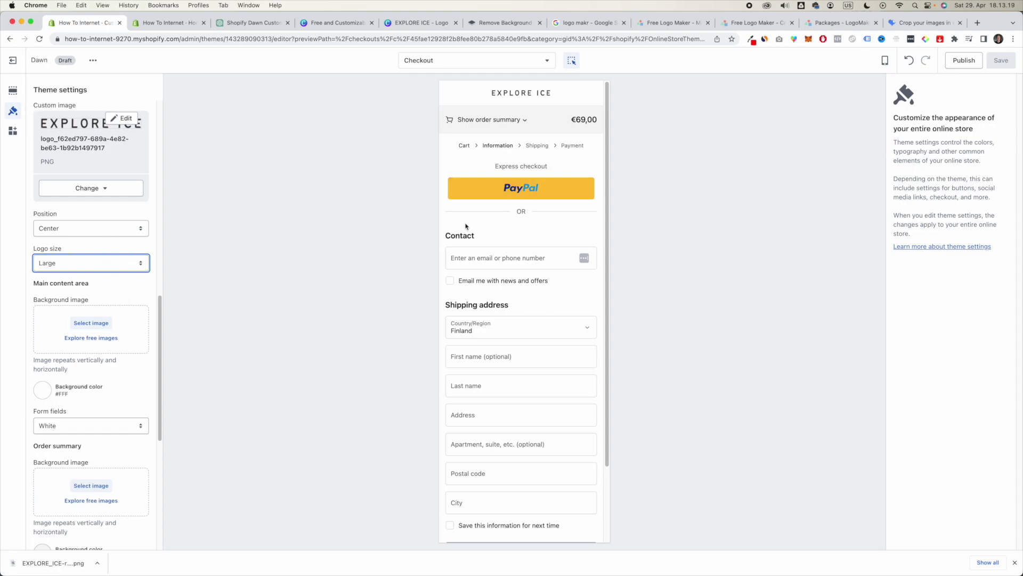
- Open the Default product template in the theme editor and look through the Portable Ice Bath page
{"action": "left_click", "coordinate": [452, 63]}
{"action": "left_click", "coordinate": [443, 128]}
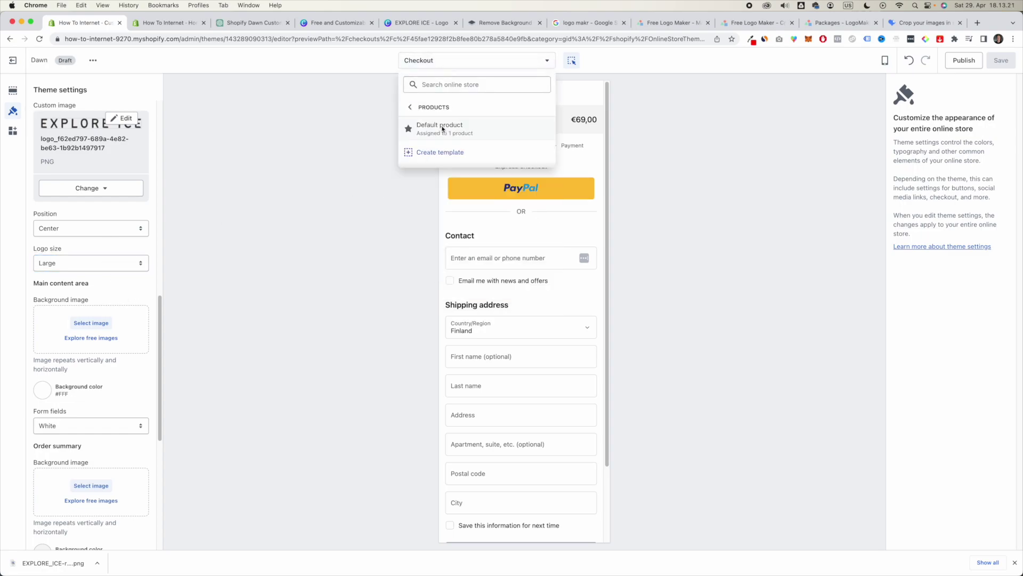
{"action": "left_click", "coordinate": [441, 129]}
{"action": "scroll", "coordinate": [539, 380], "scroll_direction": "down", "scroll_amount": 15}
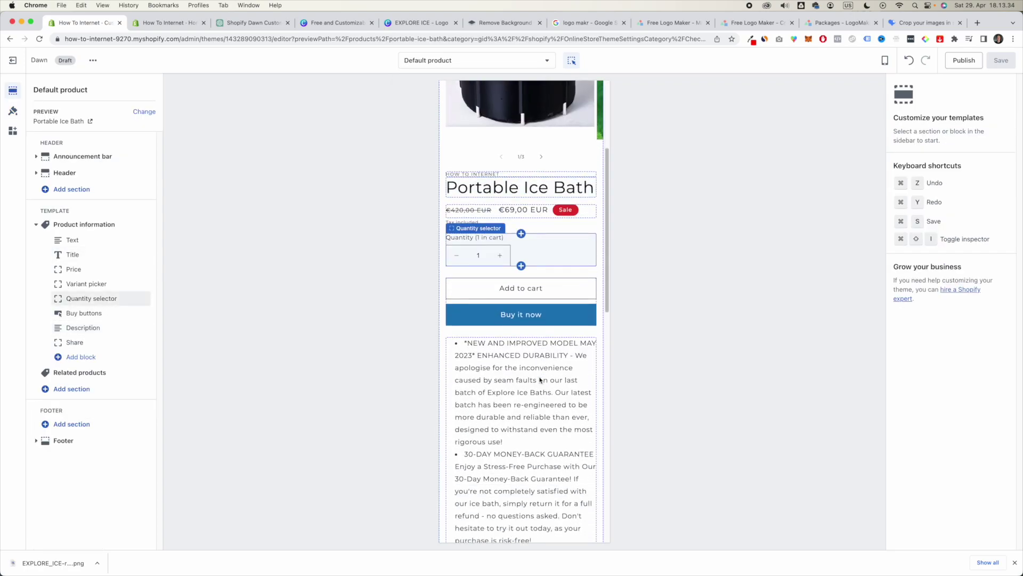
{"action": "scroll", "coordinate": [540, 379], "scroll_direction": "up", "scroll_amount": 15}
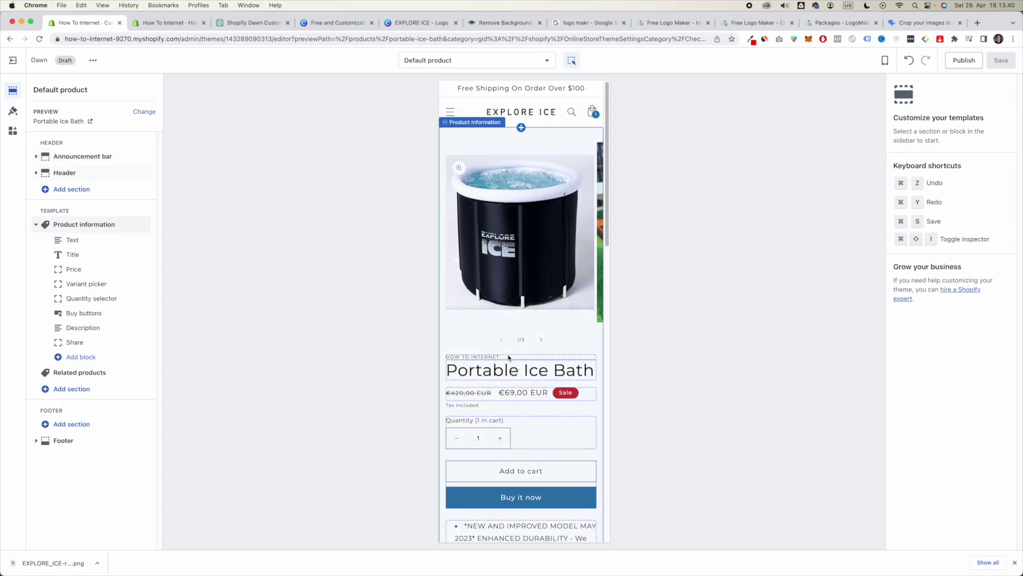
- Try hiding the Quantity selector block on the product page and show it again
{"action": "scroll", "coordinate": [514, 352], "scroll_direction": "down", "scroll_amount": 2}
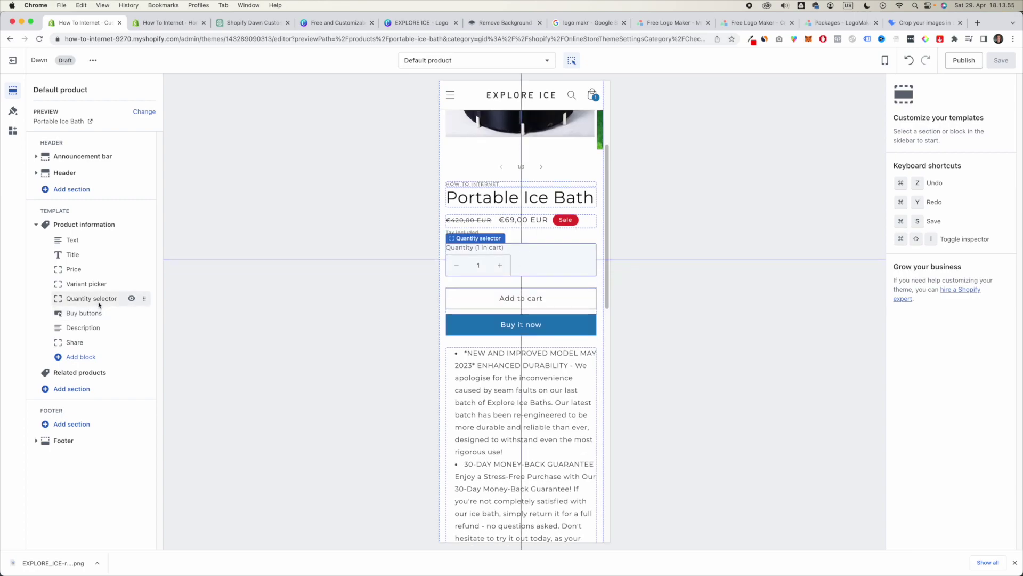
{"action": "left_click", "coordinate": [132, 299]}
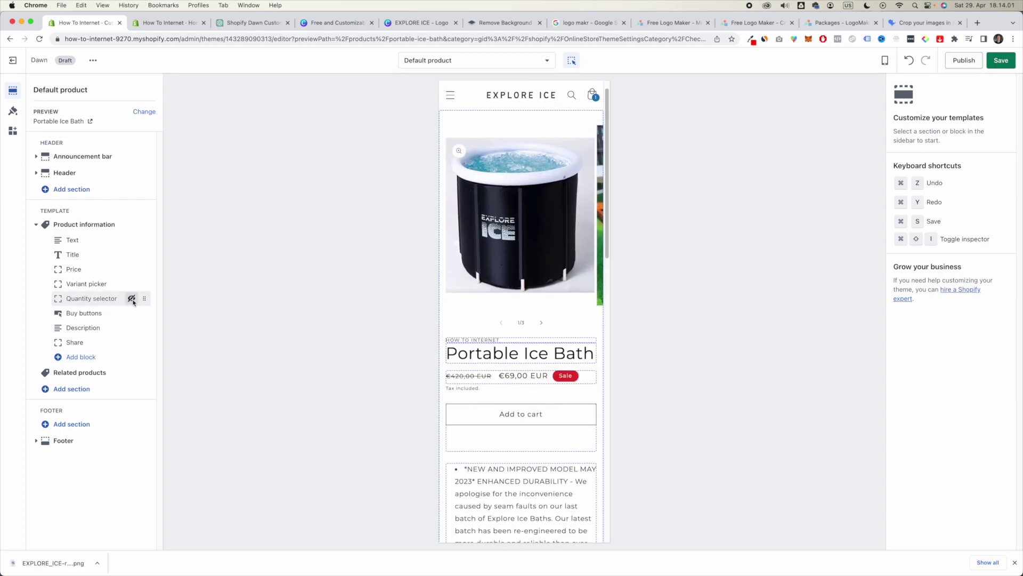
{"action": "left_click", "coordinate": [131, 298]}
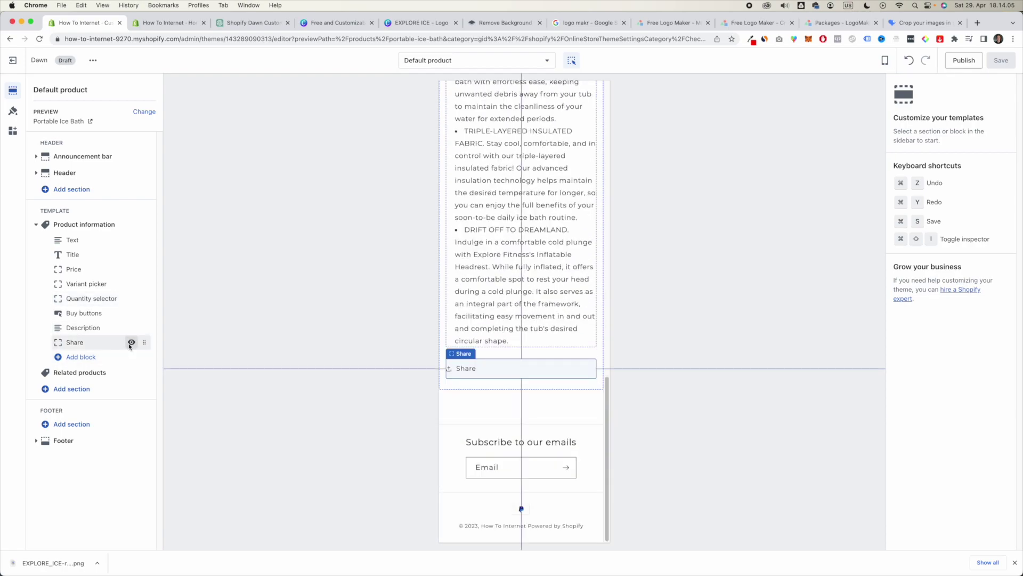
- Hide the Share block in the Product information section and check the block's action options
{"action": "left_click", "coordinate": [131, 343]}
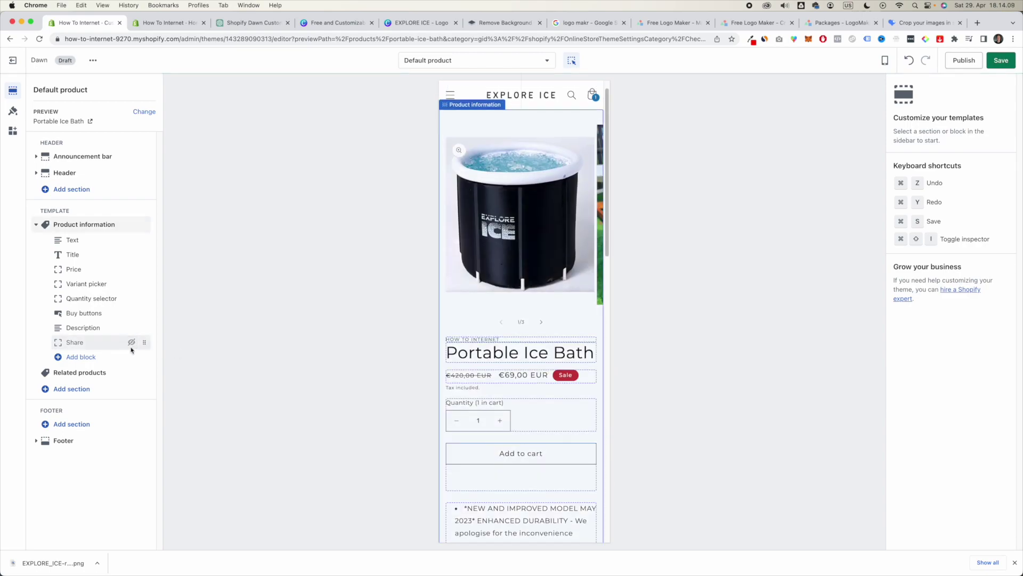
{"action": "left_click", "coordinate": [99, 345]}
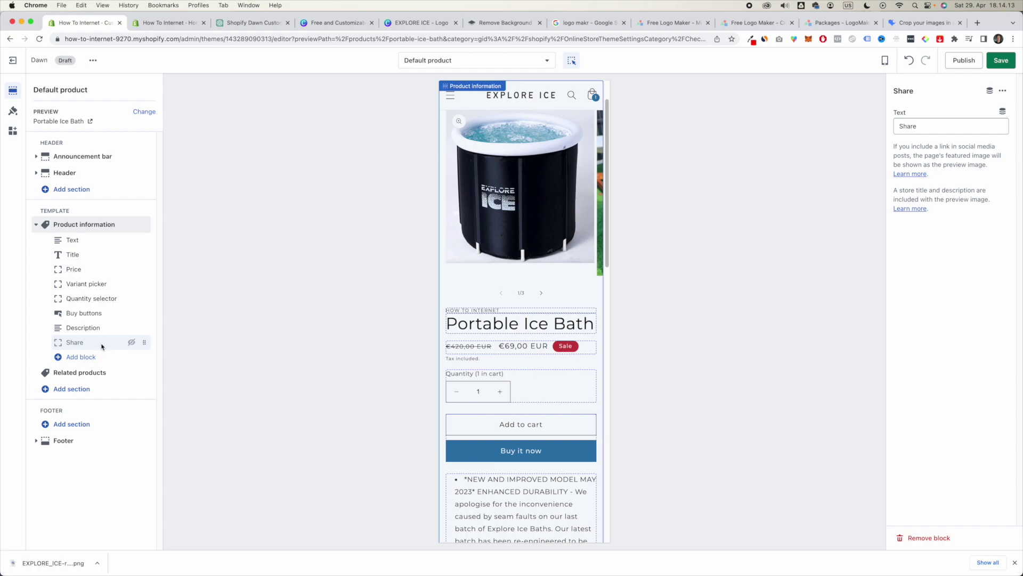
{"action": "left_click", "coordinate": [1003, 92]}
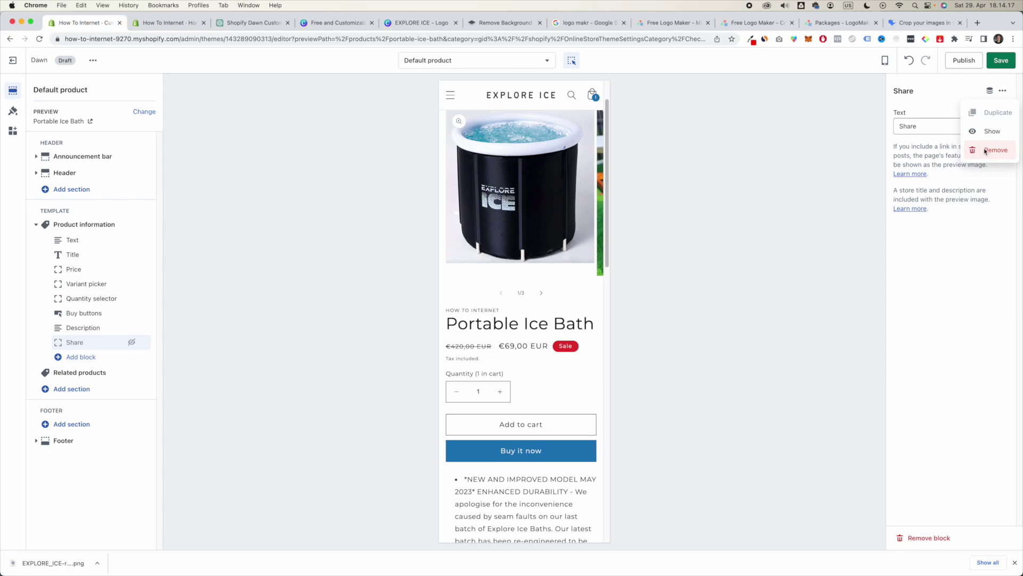
{"action": "left_click", "coordinate": [287, 342]}
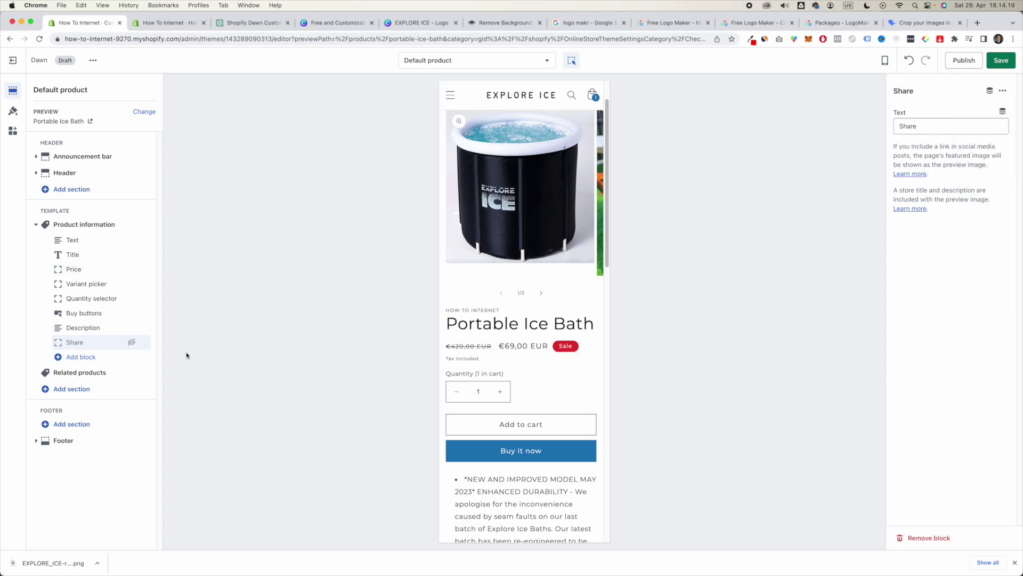
- View the theme blocks that can be added to the Product information section
{"action": "scroll", "coordinate": [456, 390], "scroll_direction": "down", "scroll_amount": 15}
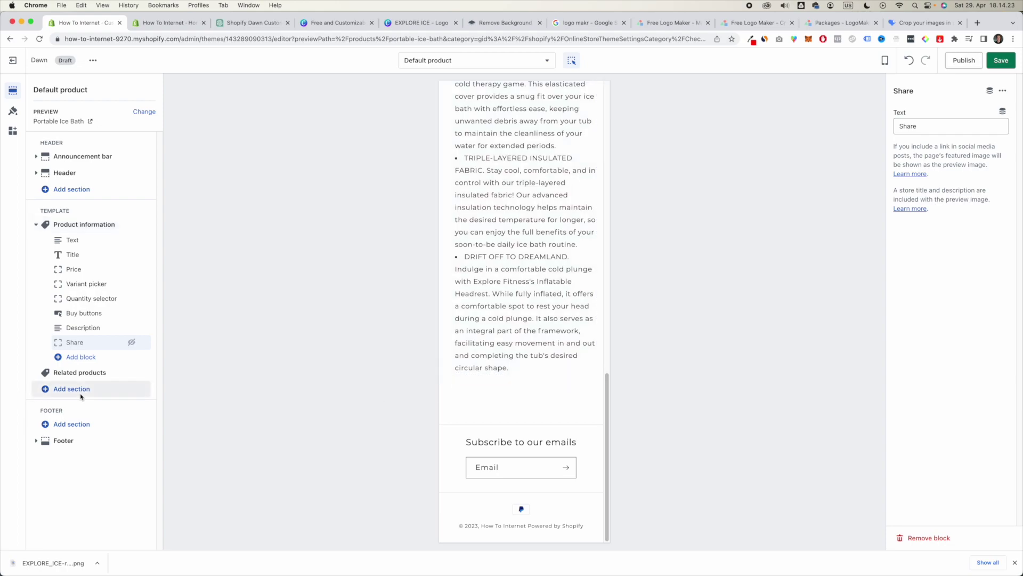
{"action": "left_click", "coordinate": [85, 358]}
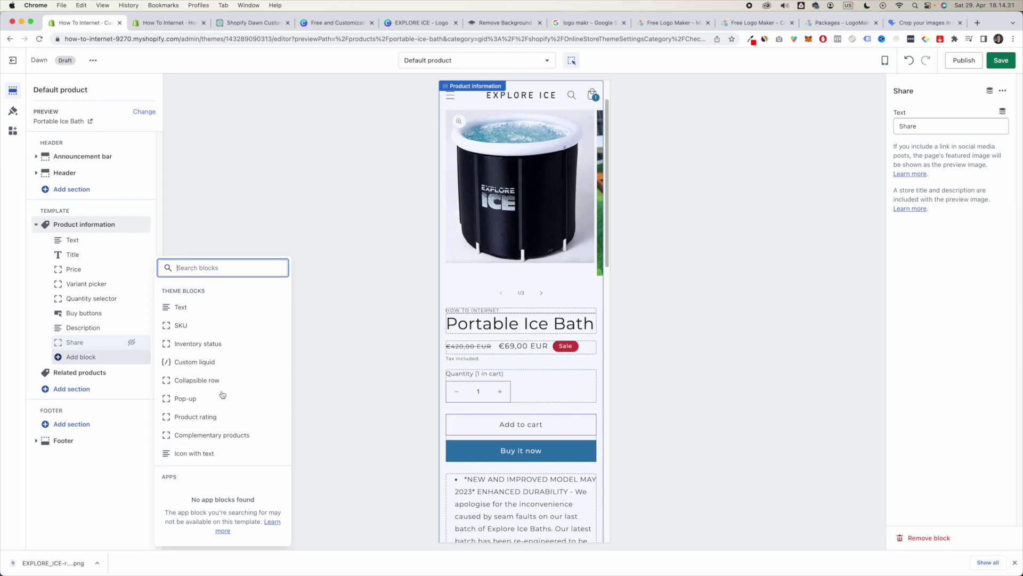
{"action": "left_click", "coordinate": [324, 224]}
- Add a Collapsible content section to the default product template
{"action": "left_click", "coordinate": [88, 394]}
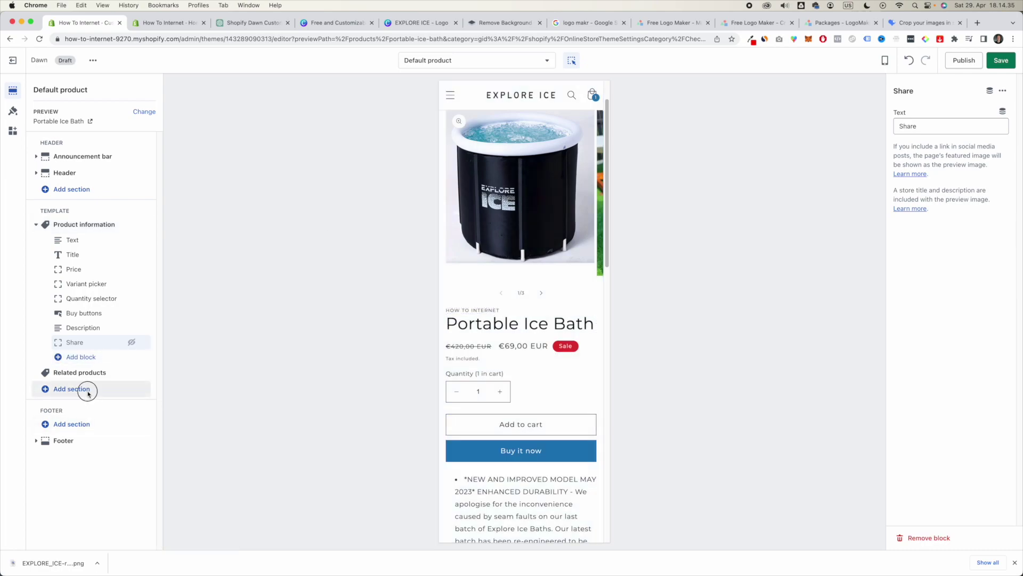
{"action": "left_click", "coordinate": [195, 458]}
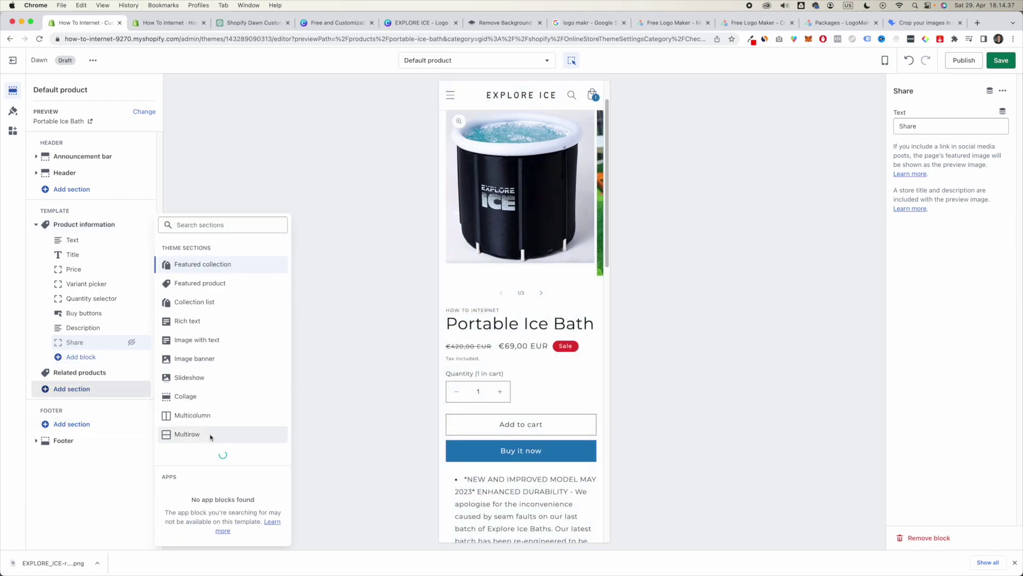
{"action": "scroll", "coordinate": [220, 411], "scroll_direction": "down", "scroll_amount": 1}
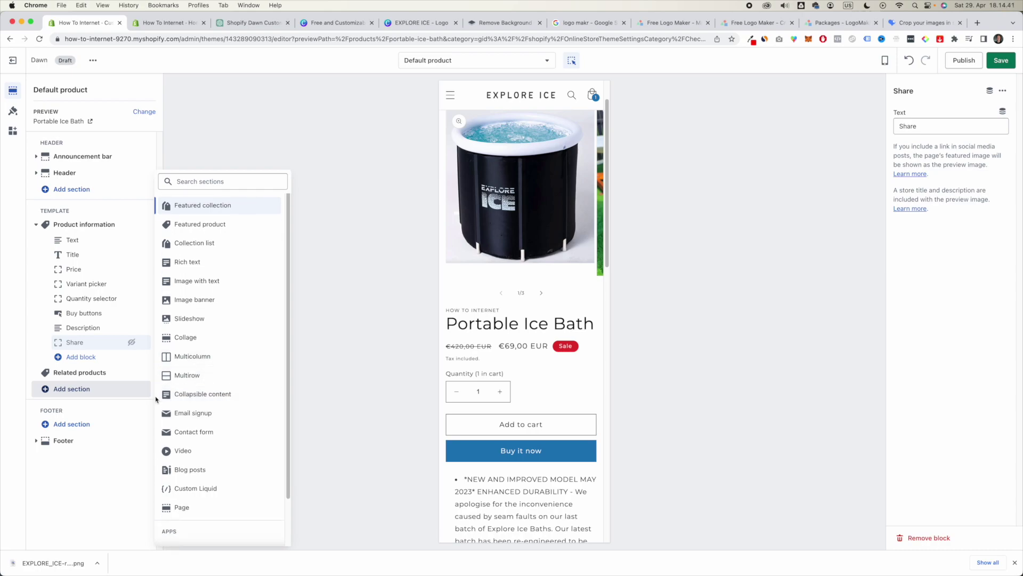
{"action": "scroll", "coordinate": [221, 397], "scroll_direction": "down", "scroll_amount": 1}
{"action": "left_click", "coordinate": [219, 382]}
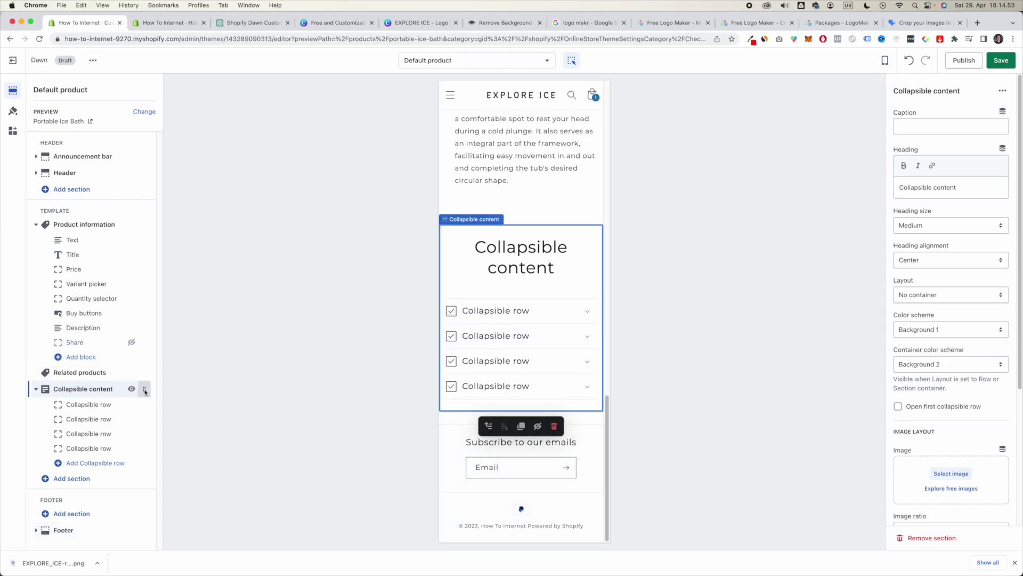
- Move the Collapsible content section above Related products and hide the Description block in Product information
{"action": "left_click_drag", "start_coordinate": [144, 389], "coordinate": [116, 358]}
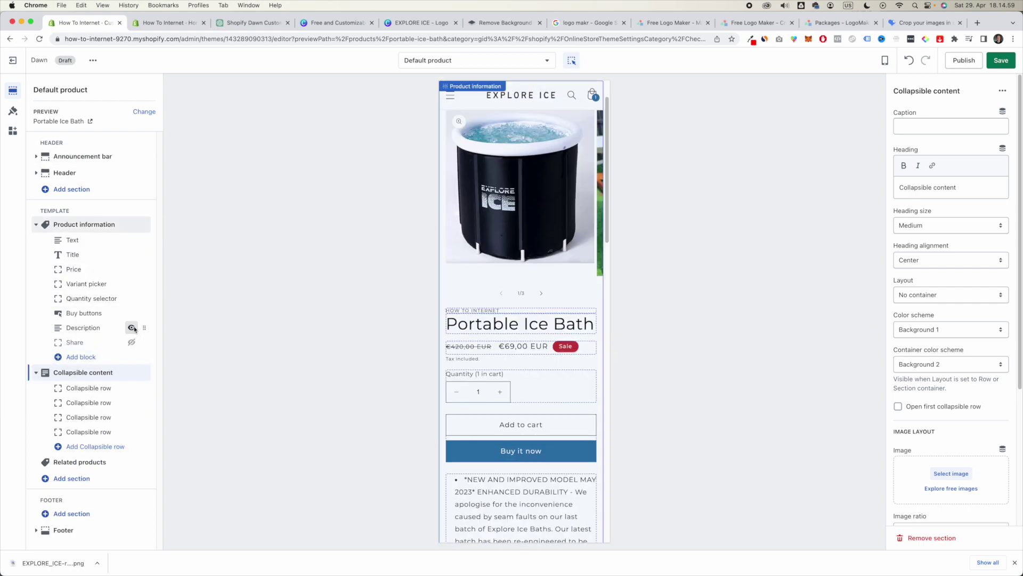
{"action": "left_click", "coordinate": [131, 327]}
{"action": "scroll", "coordinate": [473, 365], "scroll_direction": "down", "scroll_amount": 6}
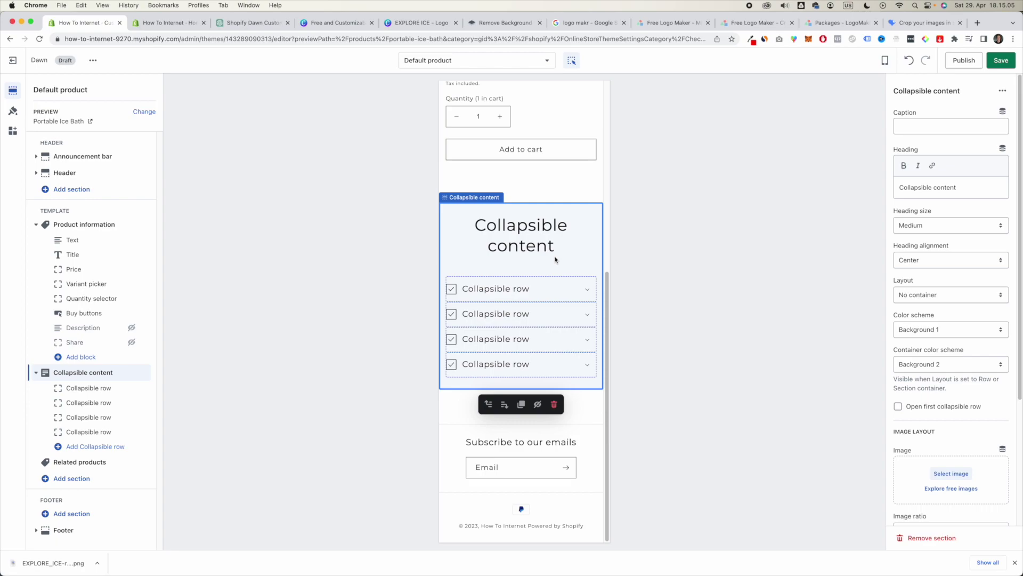
- Set the Collapsible content section's heading to "Benefits of Cold Exposure"
{"action": "scroll", "coordinate": [914, 356], "scroll_direction": "down", "scroll_amount": 3}
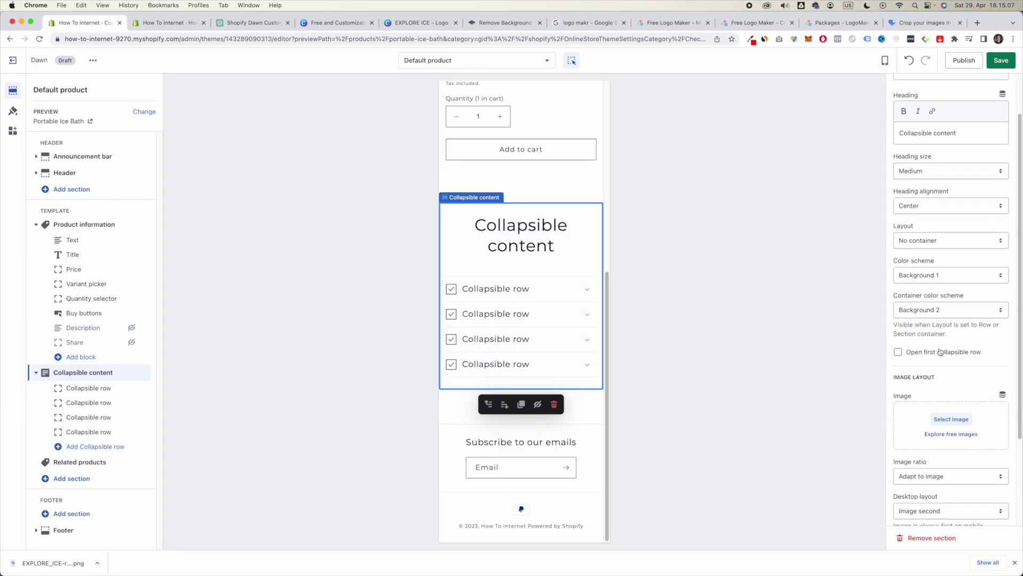
{"action": "scroll", "coordinate": [993, 221], "scroll_direction": "up", "scroll_amount": 3}
{"action": "triple_click", "coordinate": [975, 192]}
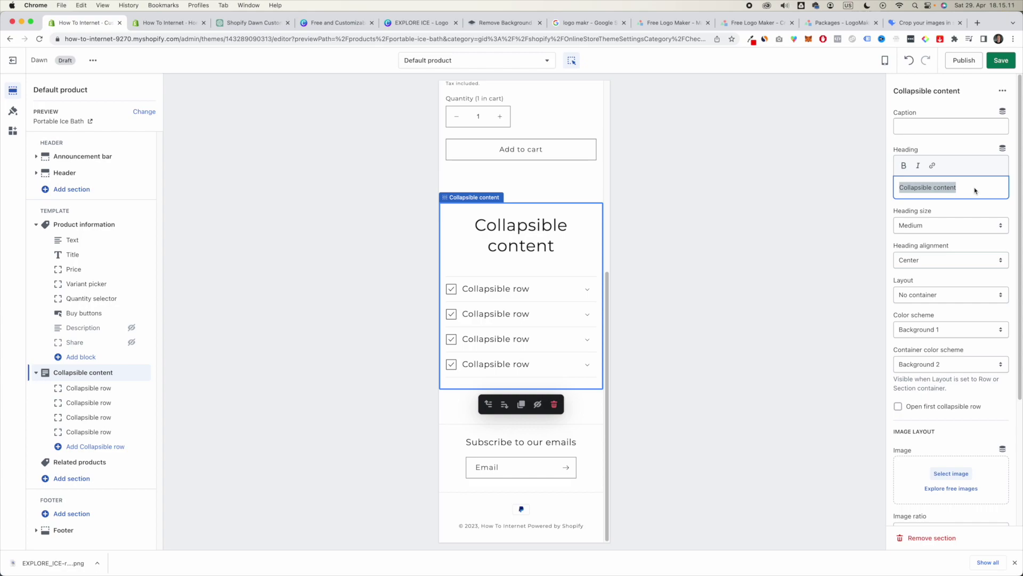
{"action": "type", "text": "Benefits o"}
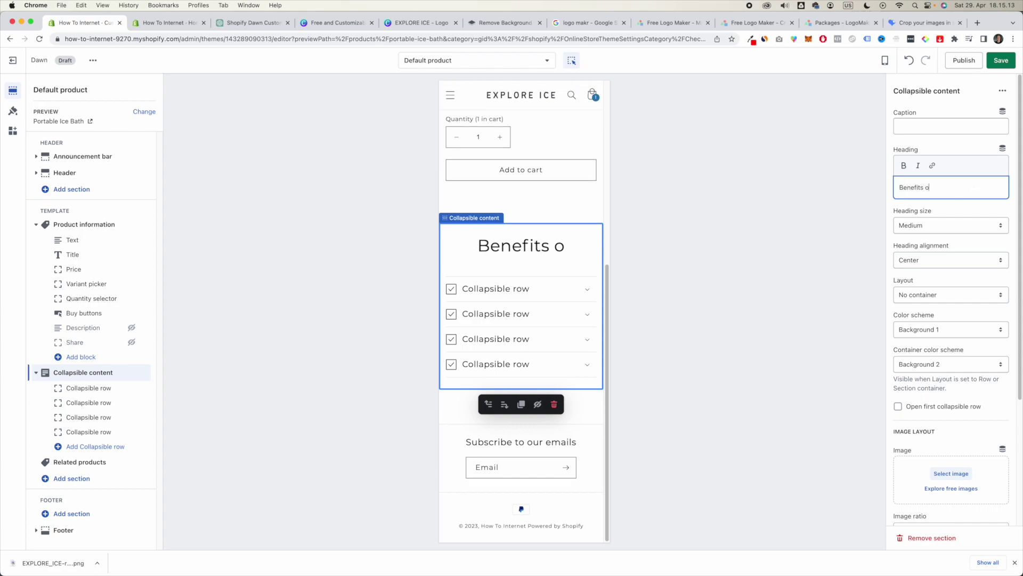
{"action": "type", "text": "f Cold Exposure"}
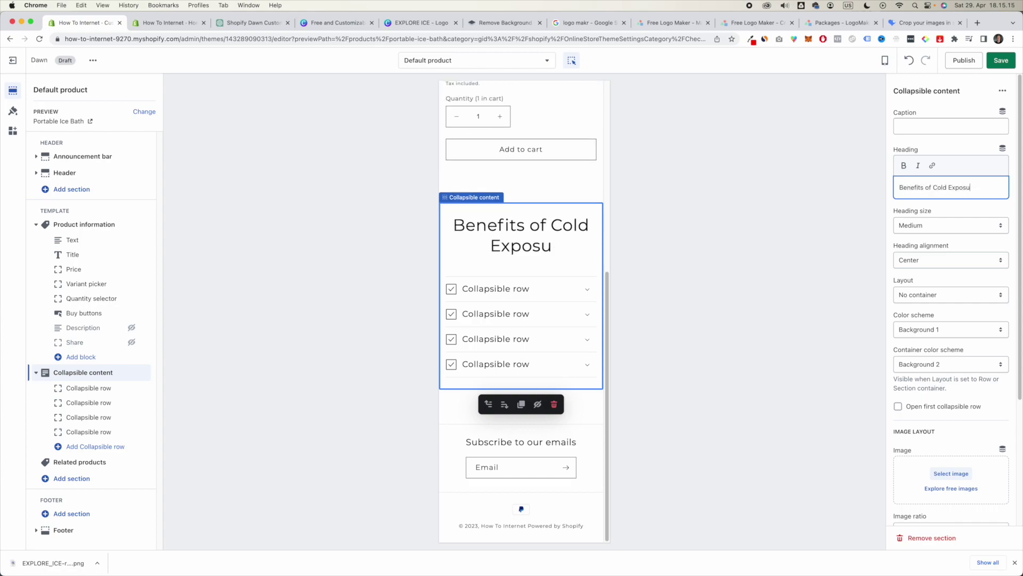
- Set the first collapsible row's heading to "Boosts immune system"
{"action": "left_click", "coordinate": [549, 290]}
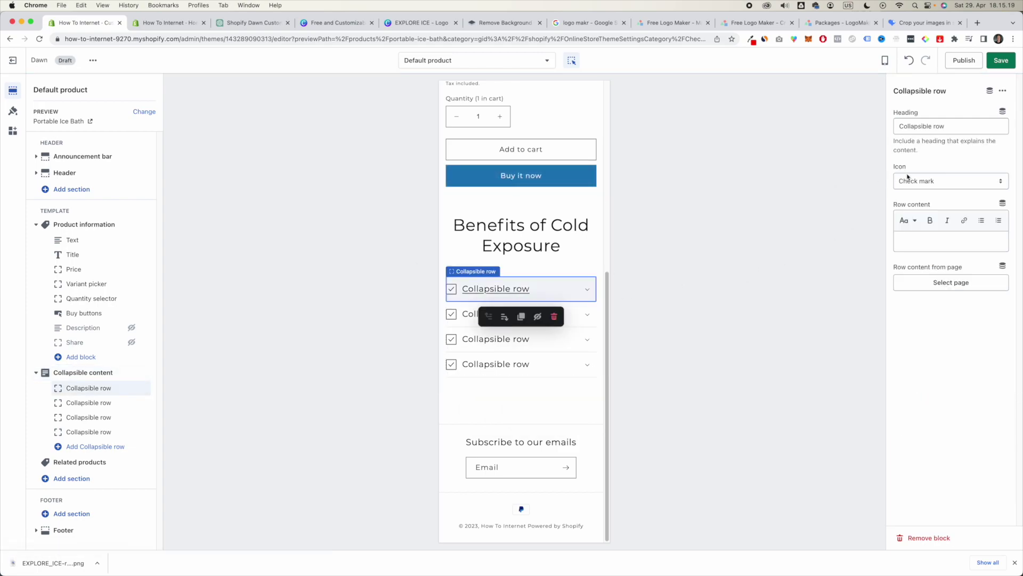
{"action": "triple_click", "coordinate": [948, 128]}
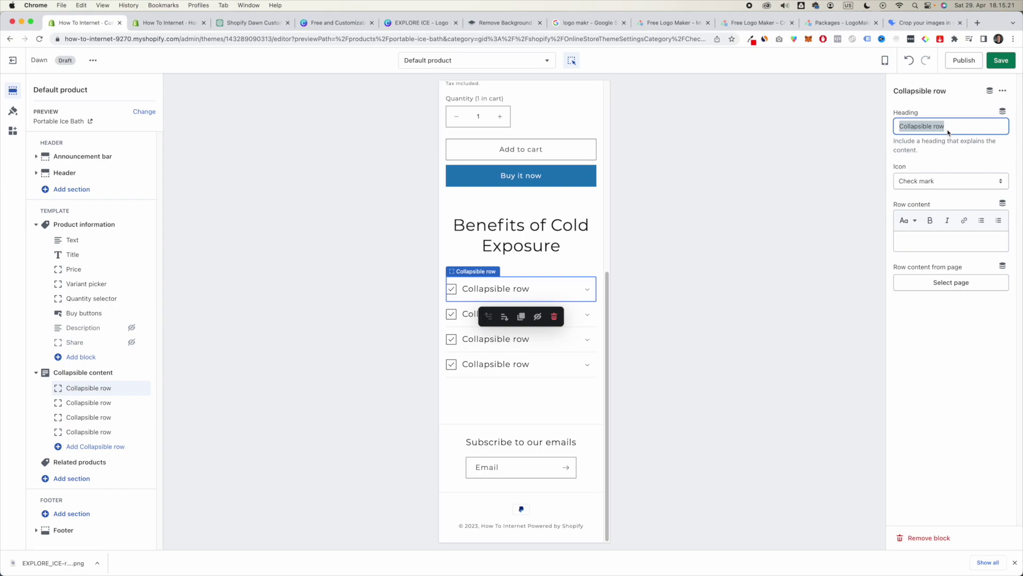
{"action": "type", "text": "Bo"}
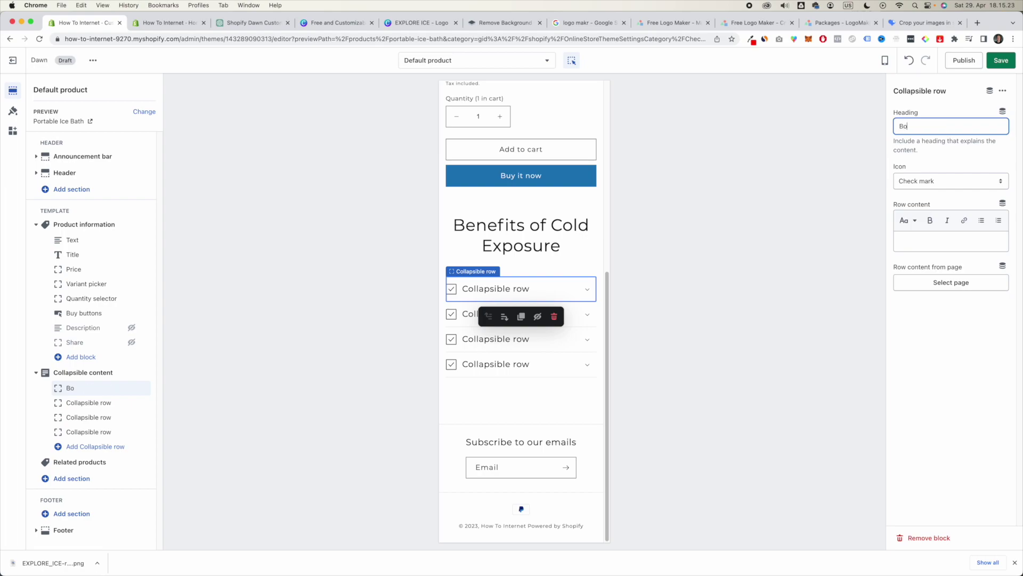
{"action": "type", "text": "osts imu"}
{"action": "type", "text": "mune system"}
{"action": "left_click", "coordinate": [875, 224]}
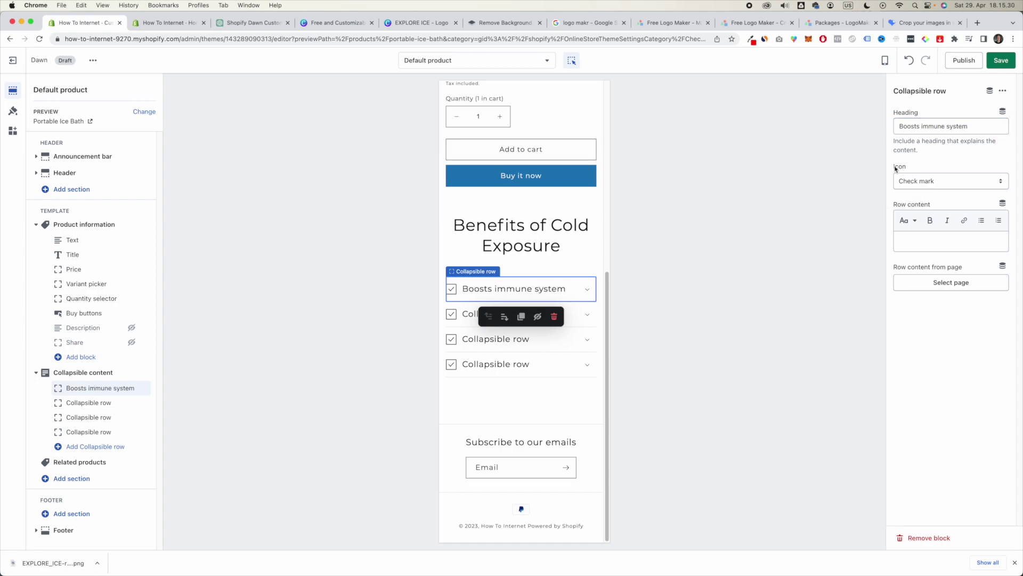
- Try the Lock icon on the "Boosts immune system" row
{"action": "left_click", "coordinate": [953, 181]}
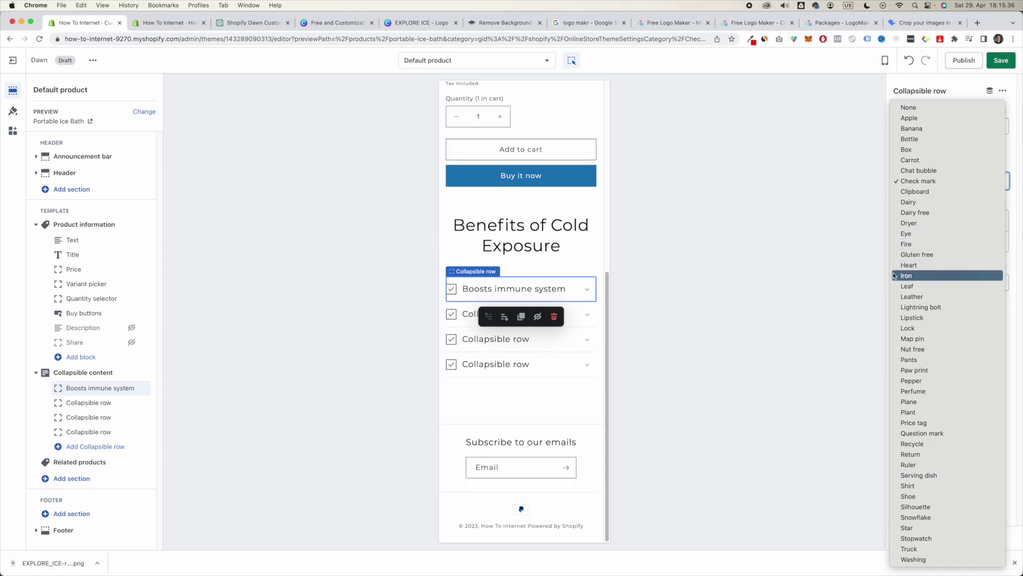
{"action": "left_click", "coordinate": [801, 270]}
{"action": "left_click", "coordinate": [949, 181]}
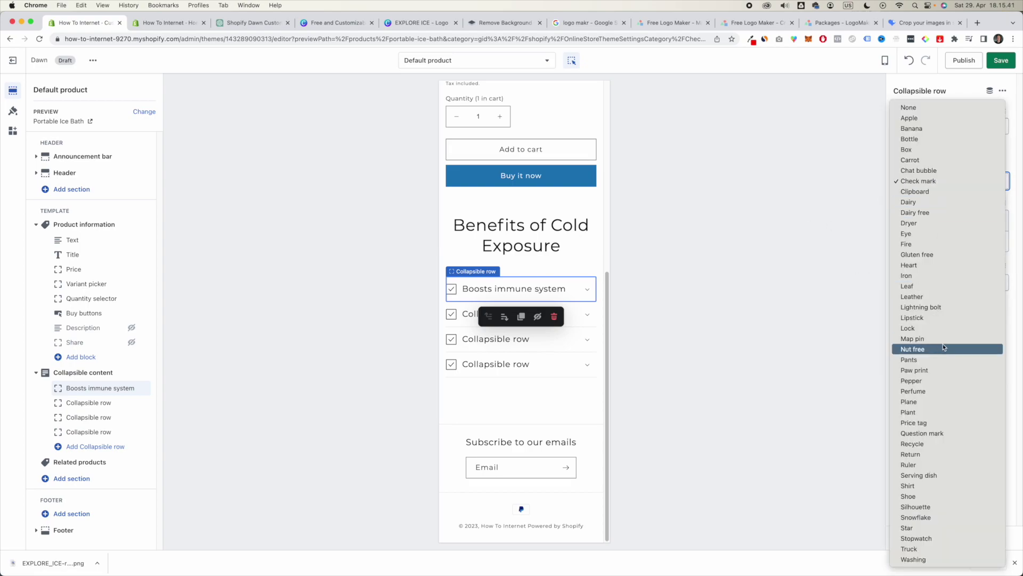
{"action": "left_click", "coordinate": [934, 327]}
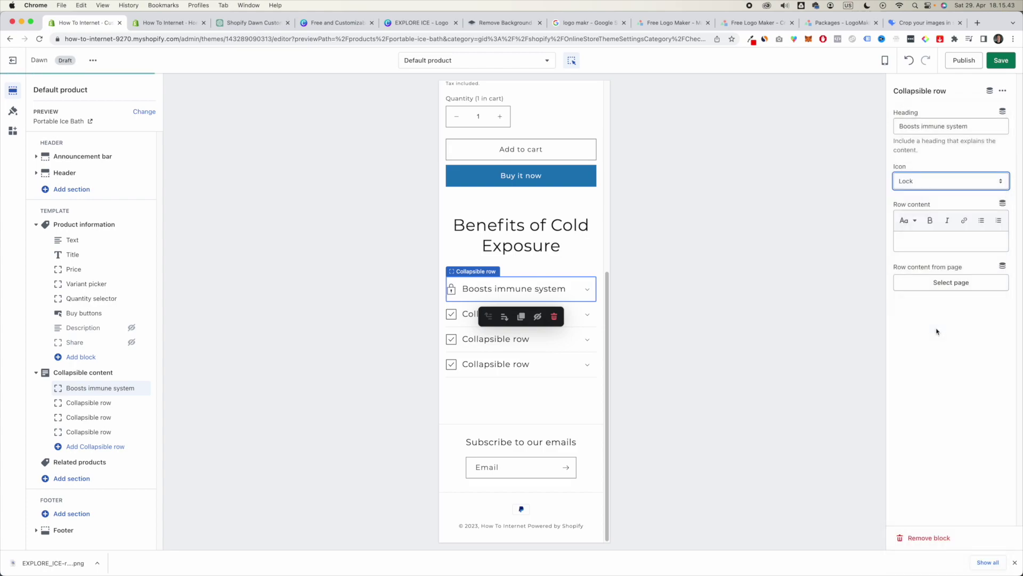
- Set the icon of the "Boosts immune system" row to Heart
{"action": "left_click", "coordinate": [951, 180]}
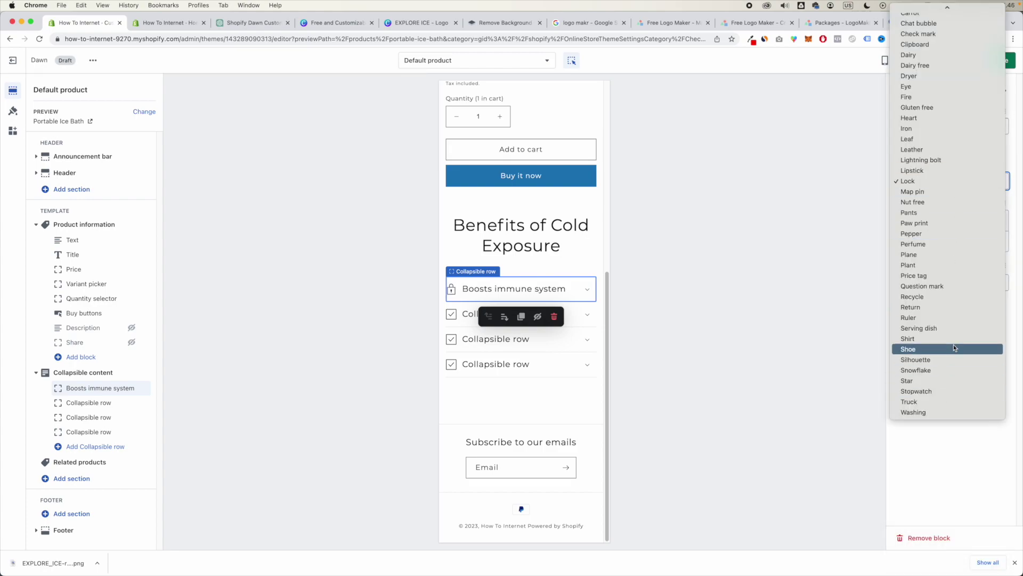
{"action": "left_click", "coordinate": [951, 122]}
{"action": "left_click", "coordinate": [925, 184]}
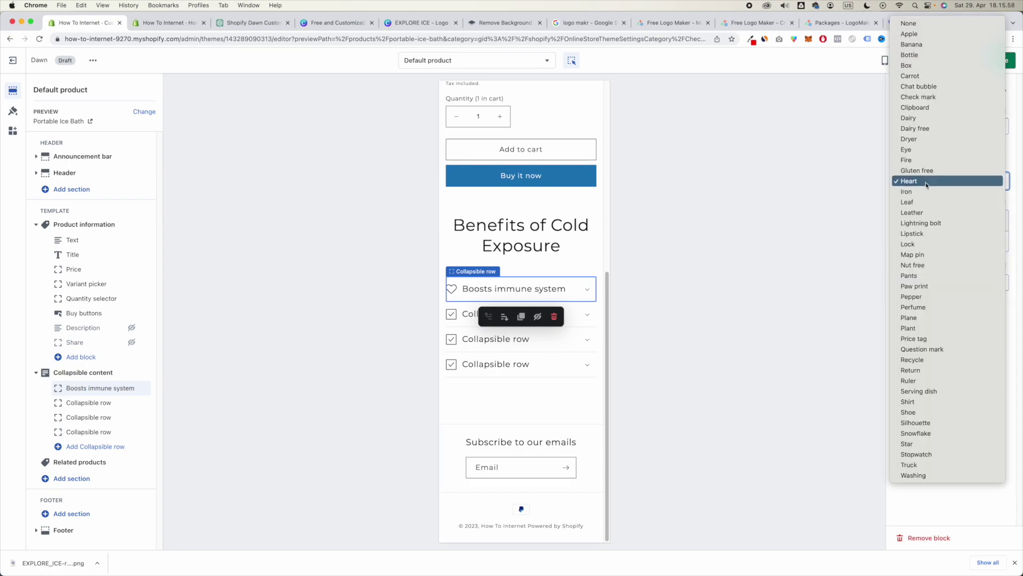
{"action": "left_click", "coordinate": [927, 185]}
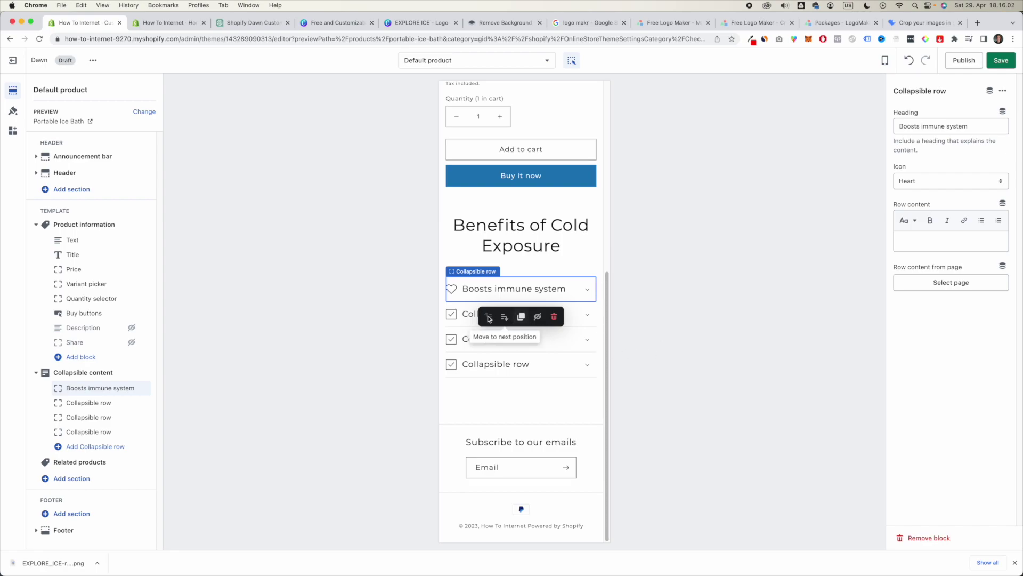
- Give the second collapsible row the heading "Reduces stress" and the Lightning bolt icon, and save the theme
{"action": "left_click", "coordinate": [543, 320]}
{"action": "left_click", "coordinate": [543, 322]}
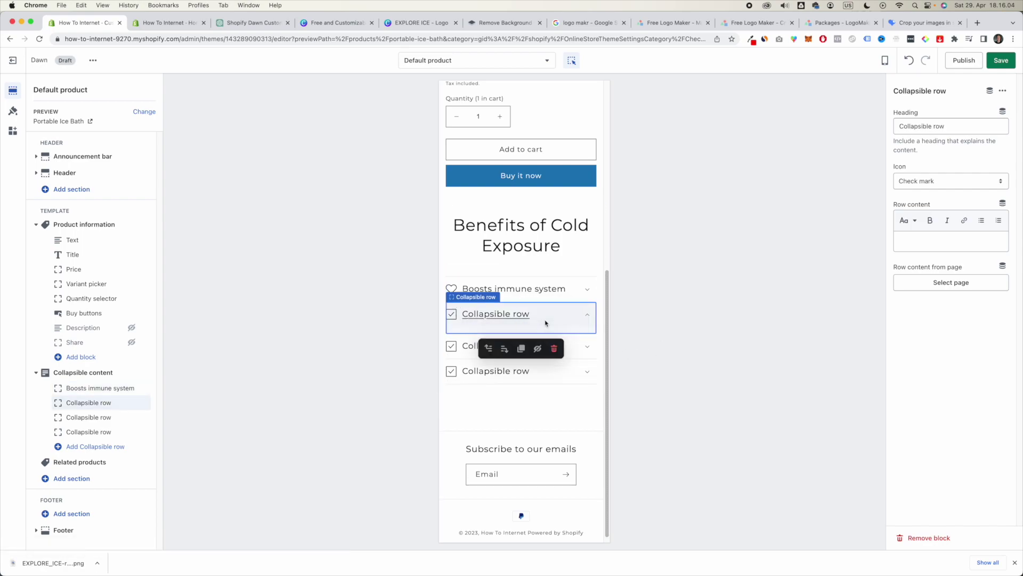
{"action": "triple_click", "coordinate": [964, 131]}
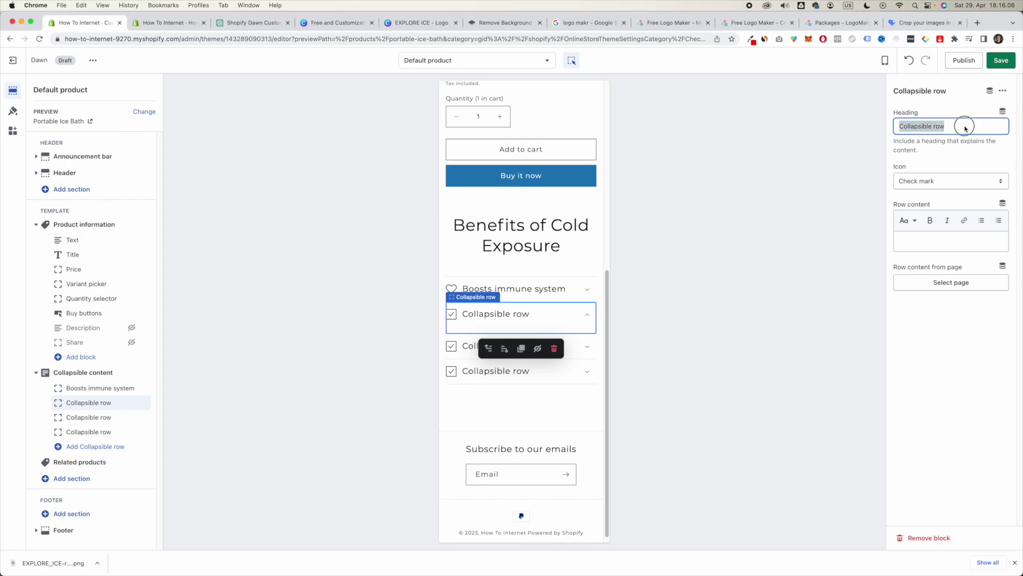
{"action": "type", "text": "R"}
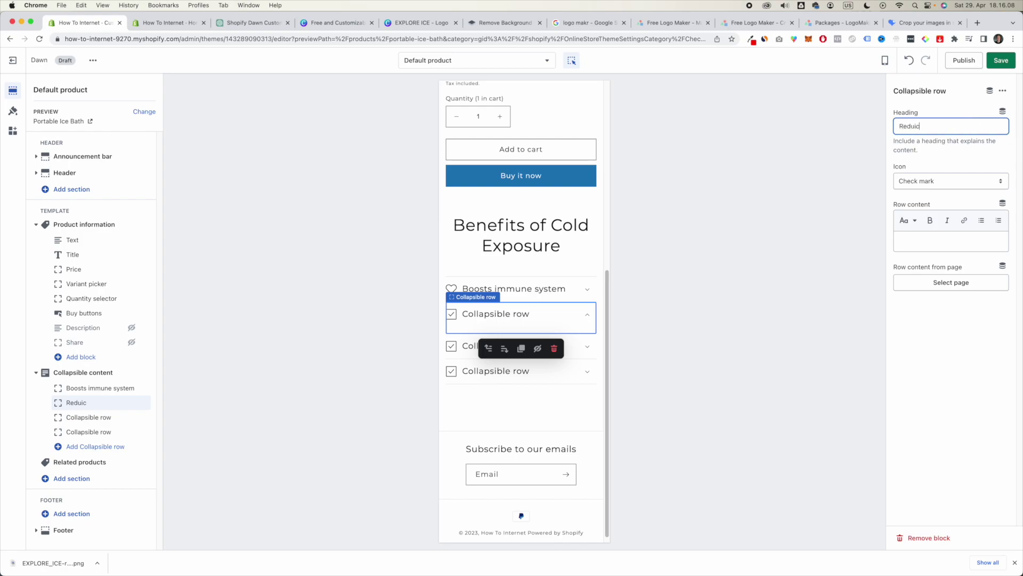
{"action": "type", "text": "educes stress"}
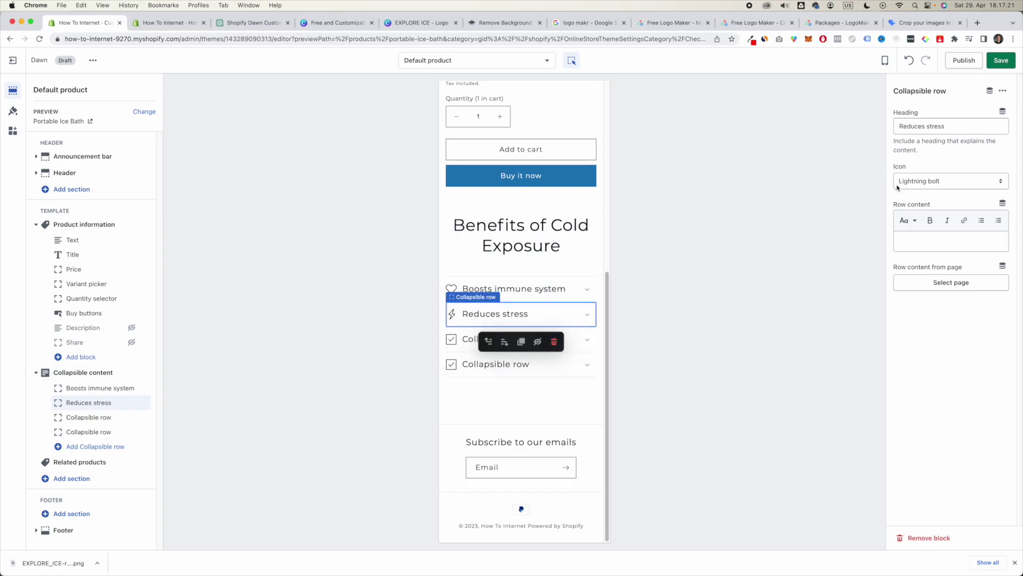
{"action": "left_click", "coordinate": [1000, 63]}
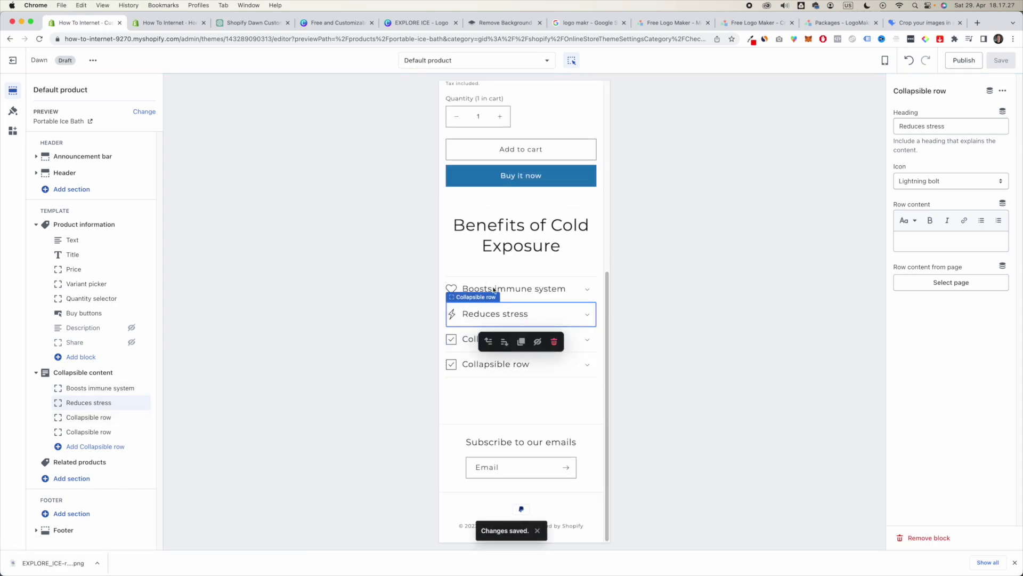
- Remove the two unused collapsible rows below "Reduces stress"
{"action": "left_click", "coordinate": [578, 341]}
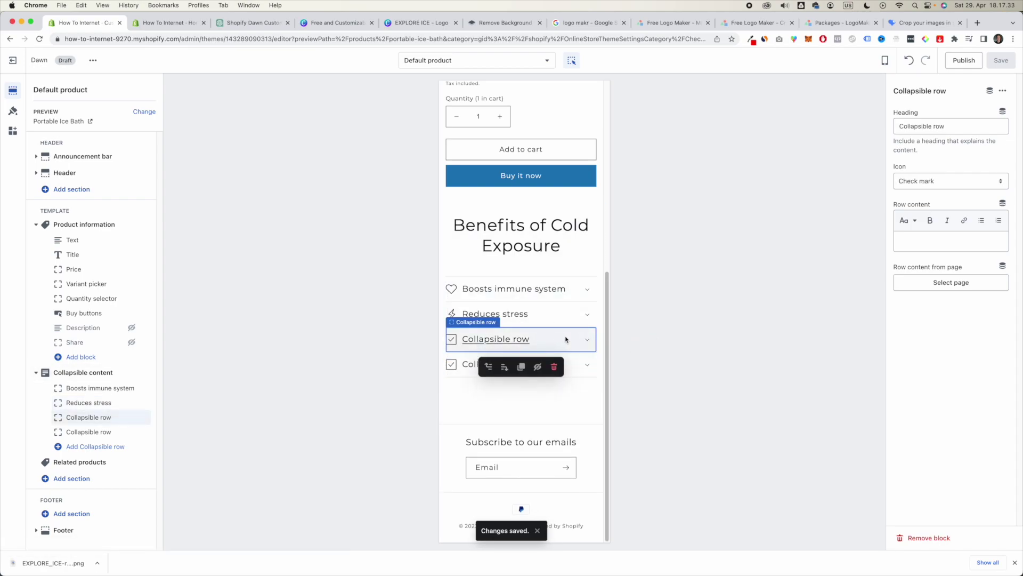
{"action": "left_click", "coordinate": [554, 367]}
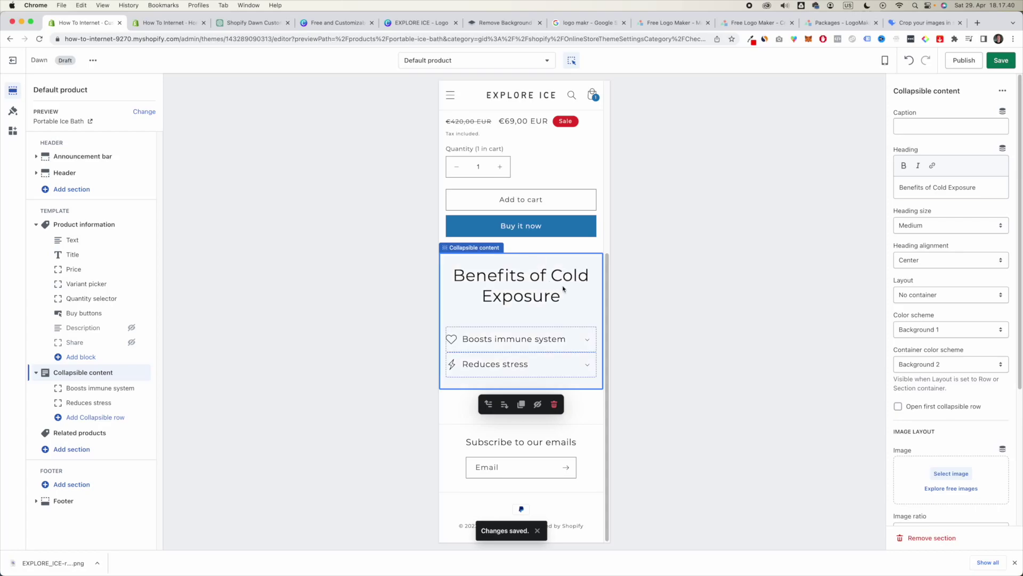
- Add a Multicolumn section below Related products in the default product template
{"action": "left_click", "coordinate": [68, 453]}
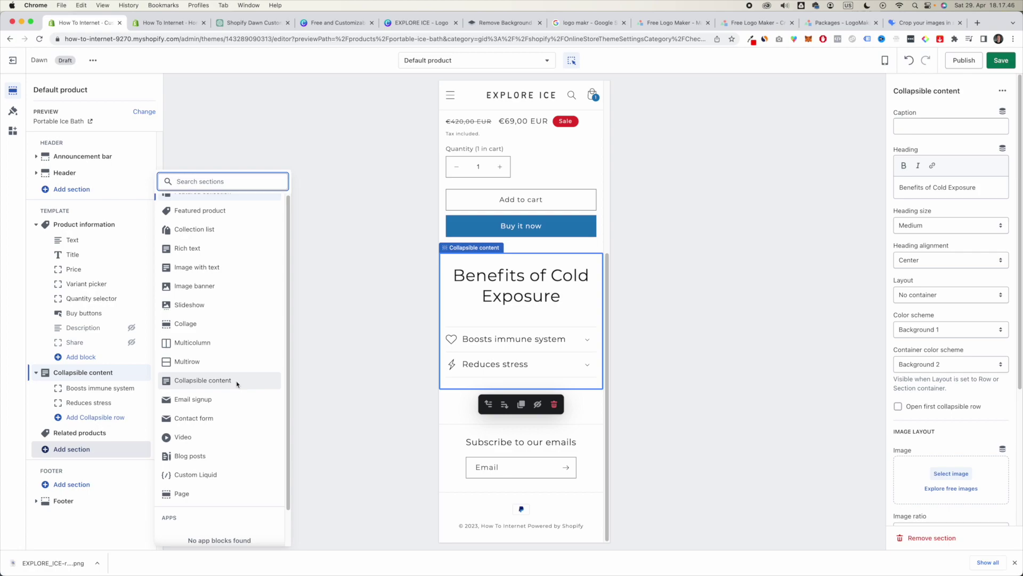
{"action": "left_click", "coordinate": [212, 343]}
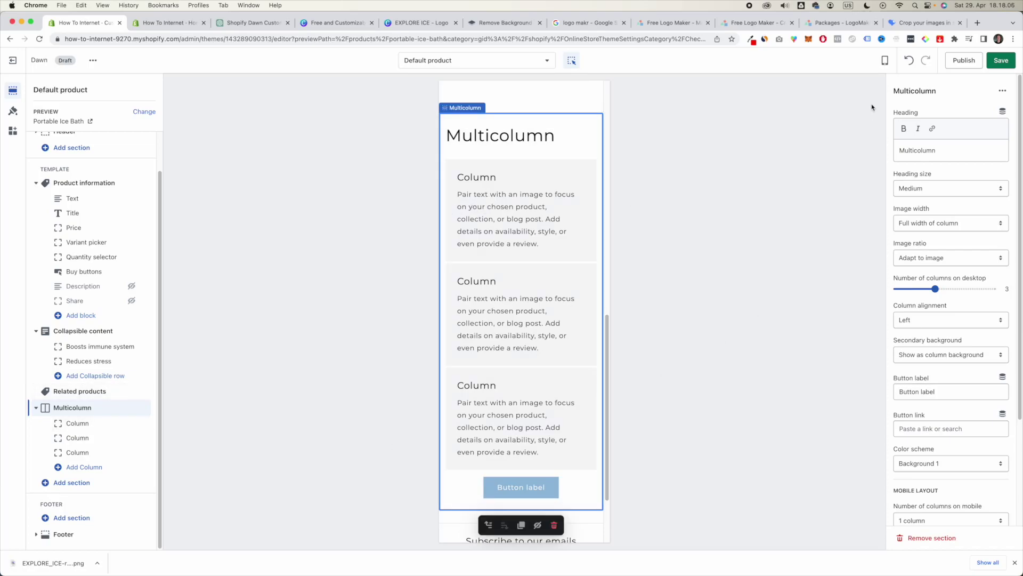
- Compare the Multicolumn section's layout in the desktop and mobile previews
{"action": "left_click", "coordinate": [886, 62]}
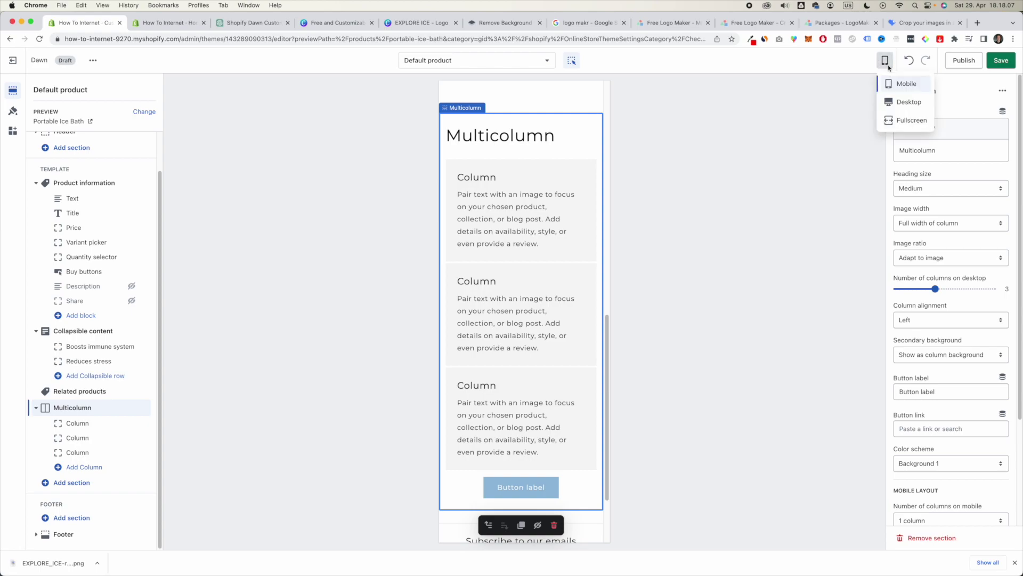
{"action": "left_click", "coordinate": [909, 103]}
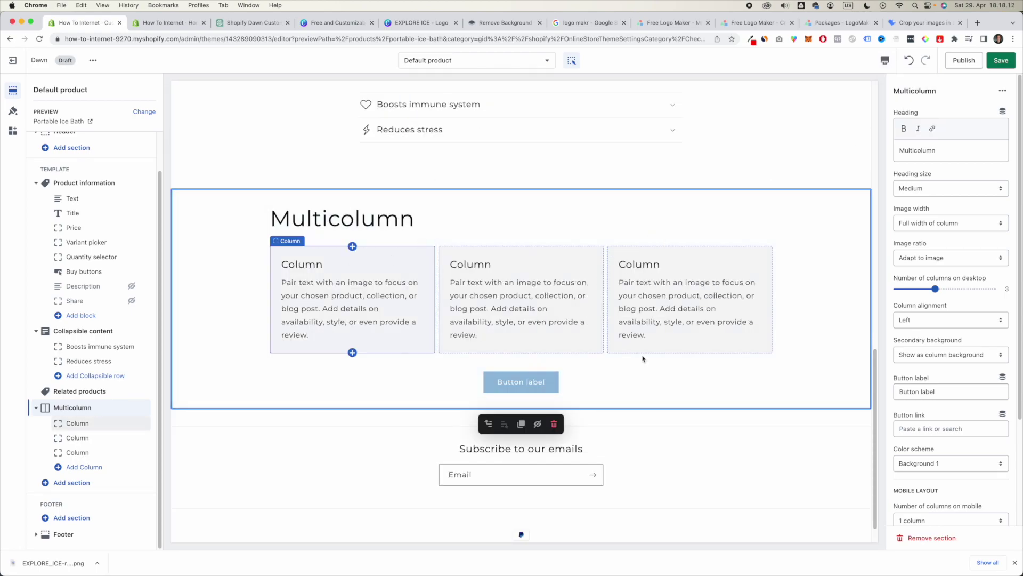
{"action": "left_click", "coordinate": [886, 62]}
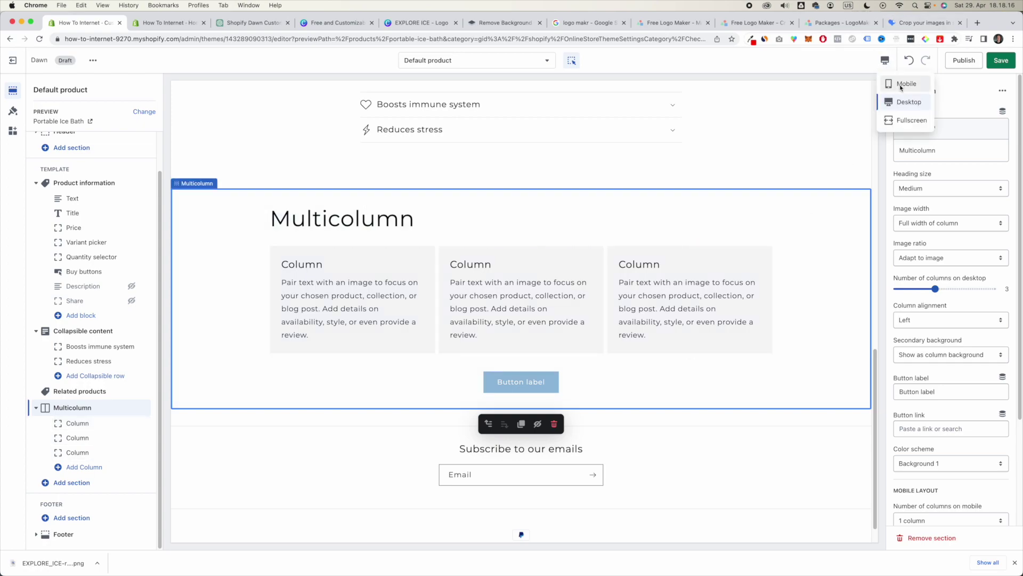
{"action": "left_click", "coordinate": [902, 86]}
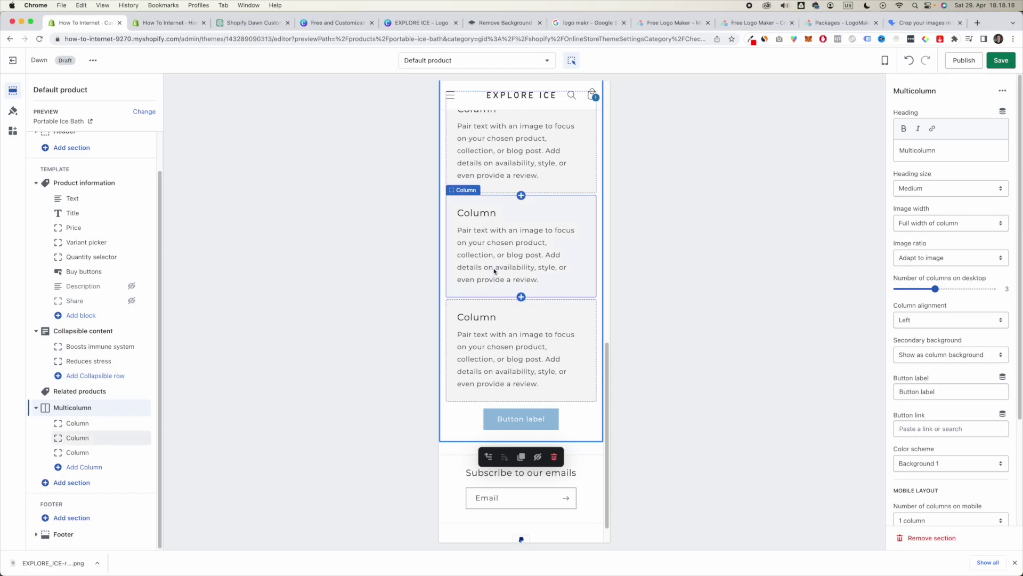
{"action": "scroll", "coordinate": [490, 273], "scroll_direction": "up", "scroll_amount": 2}
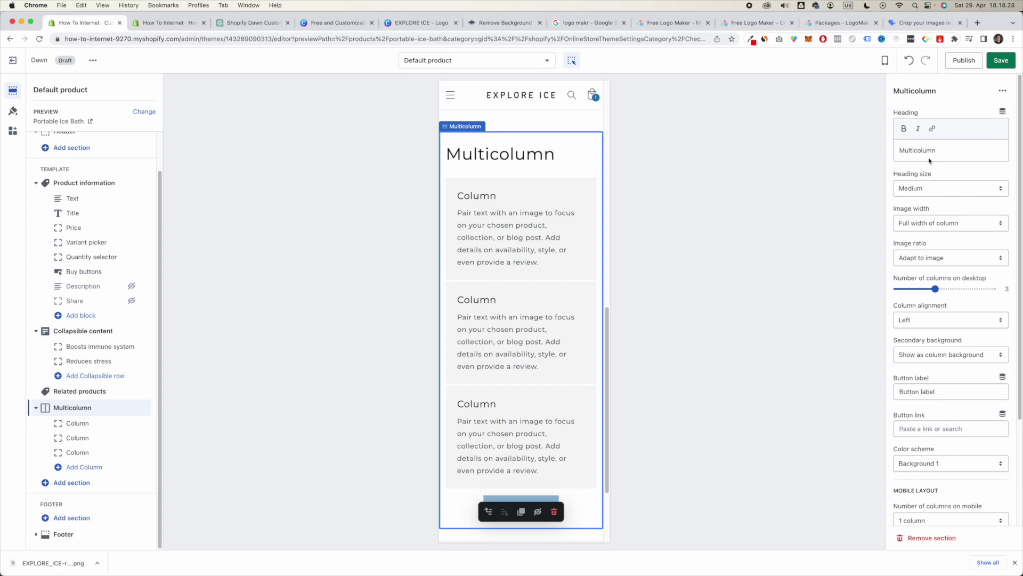
- Switch to the desktop preview and set the Multicolumn section's heading to "Features of the product"
{"action": "left_click", "coordinate": [950, 150]}
{"action": "left_click", "coordinate": [884, 60]}
{"action": "left_click", "coordinate": [902, 101]}
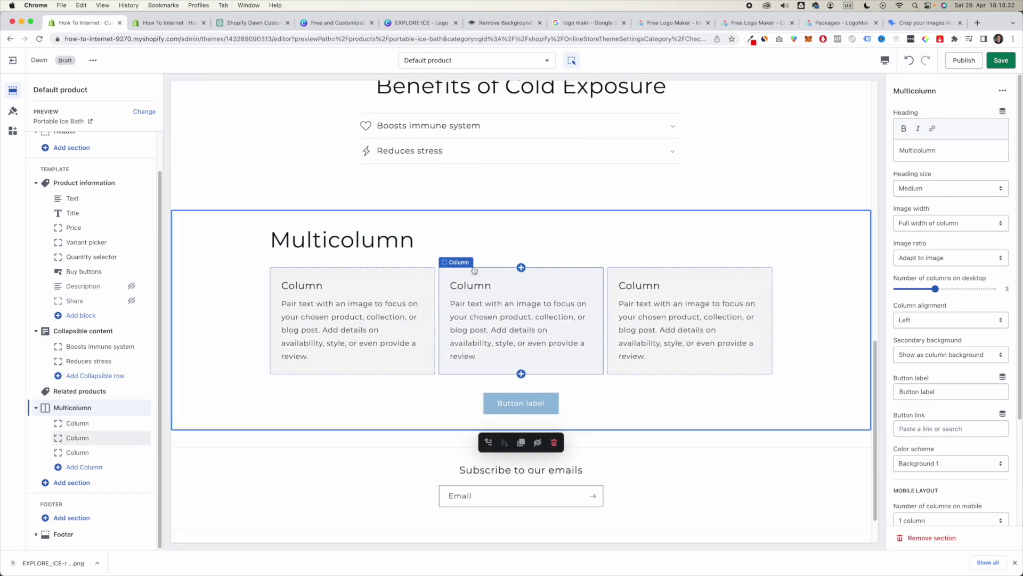
{"action": "scroll", "coordinate": [474, 270], "scroll_direction": "up", "scroll_amount": 5}
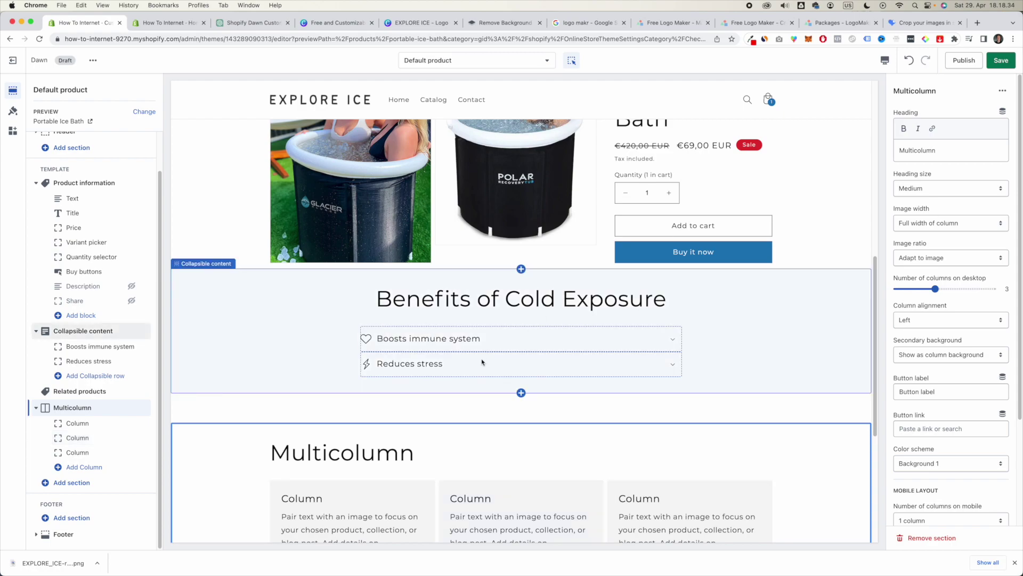
{"action": "scroll", "coordinate": [483, 363], "scroll_direction": "down", "scroll_amount": 3}
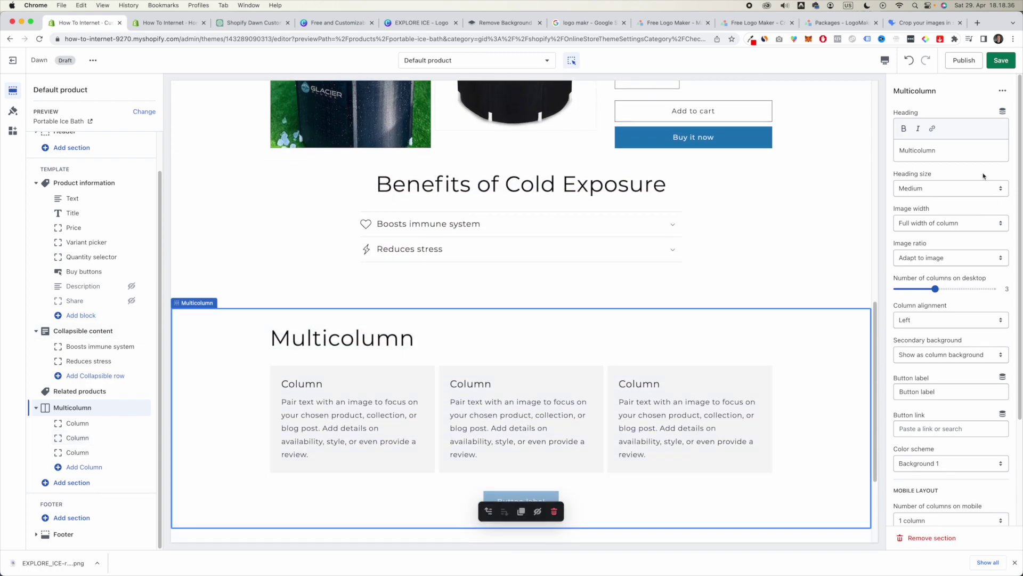
{"action": "double_click", "coordinate": [927, 151]}
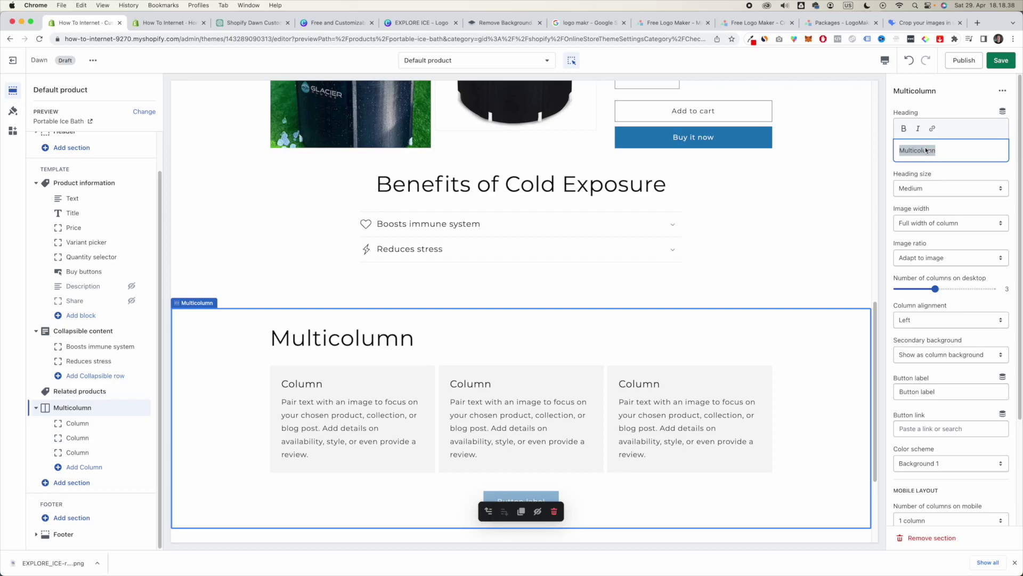
{"action": "type", "text": "Features of the product"}
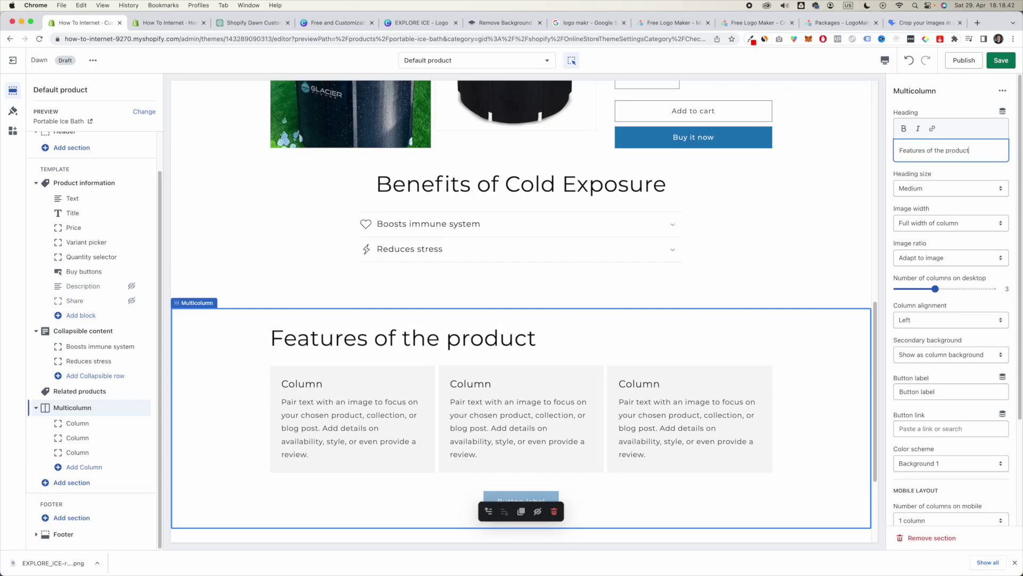
- Set the first column's image to I-tried-ice-baths-for-30-days
{"action": "left_click", "coordinate": [403, 431]}
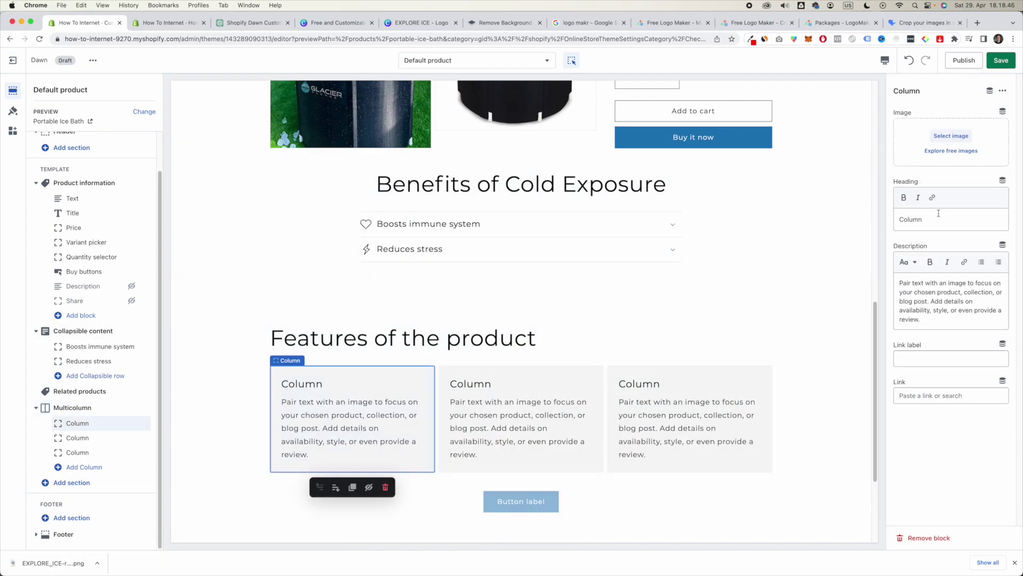
{"action": "left_click", "coordinate": [965, 143]}
{"action": "left_click", "coordinate": [714, 482]}
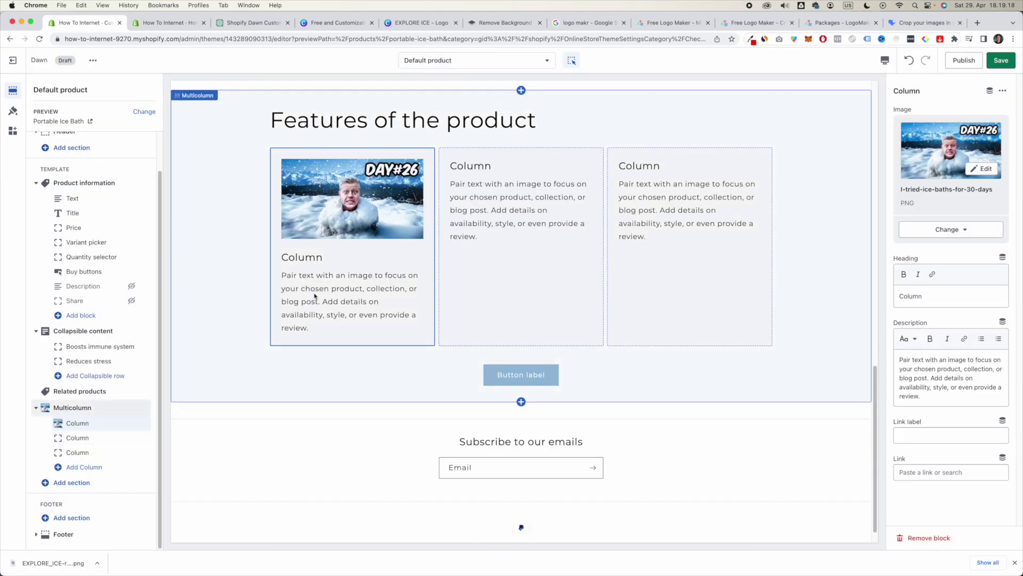
- Review the three columns of the Multicolumn section and open the settings of the second and third columns
{"action": "scroll", "coordinate": [314, 296], "scroll_direction": "up", "scroll_amount": 3}
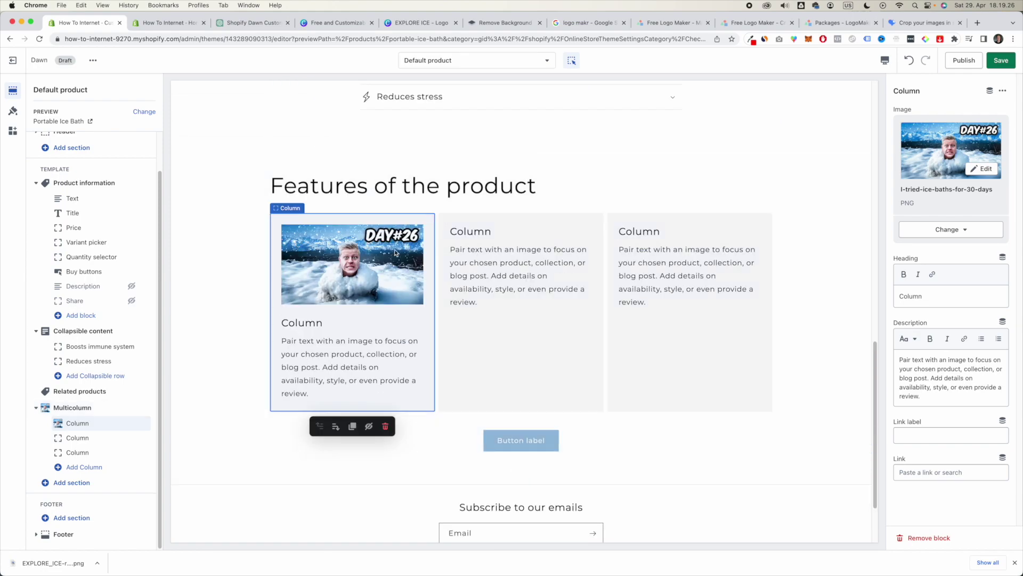
{"action": "scroll", "coordinate": [298, 176], "scroll_direction": "up", "scroll_amount": 1}
{"action": "scroll", "coordinate": [264, 191], "scroll_direction": "down", "scroll_amount": 2}
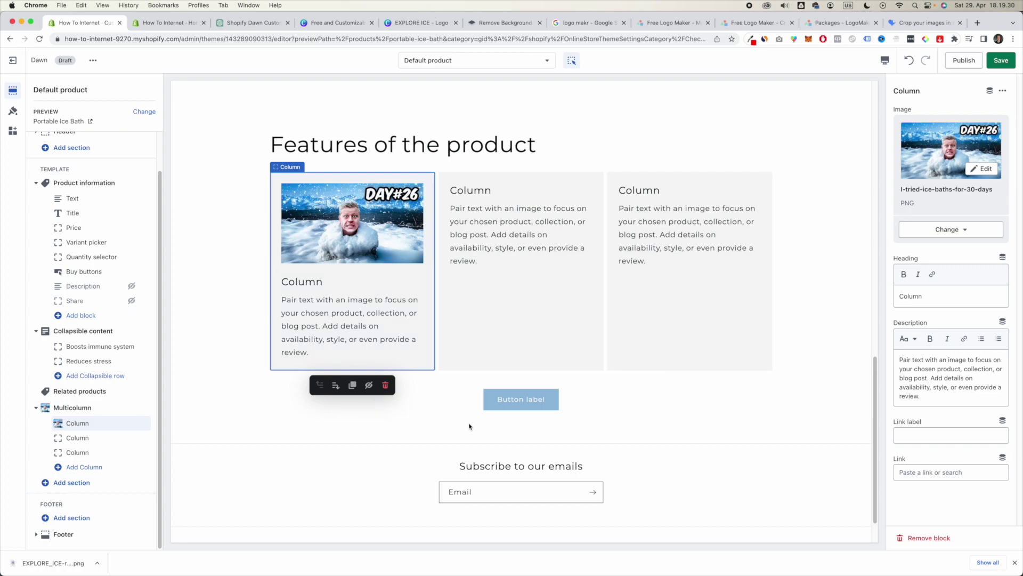
{"action": "left_click", "coordinate": [469, 262]}
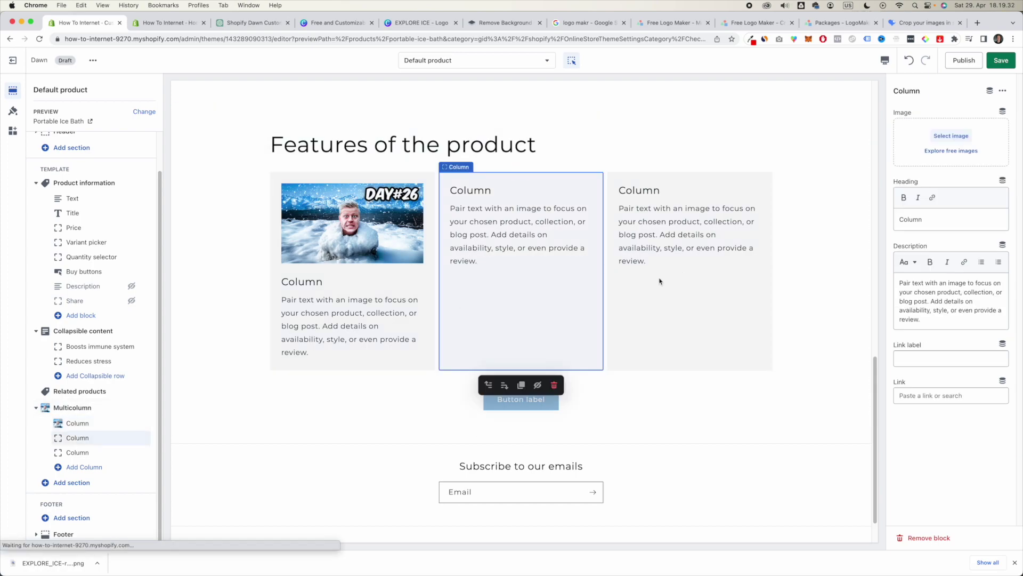
{"action": "left_click", "coordinate": [681, 280]}
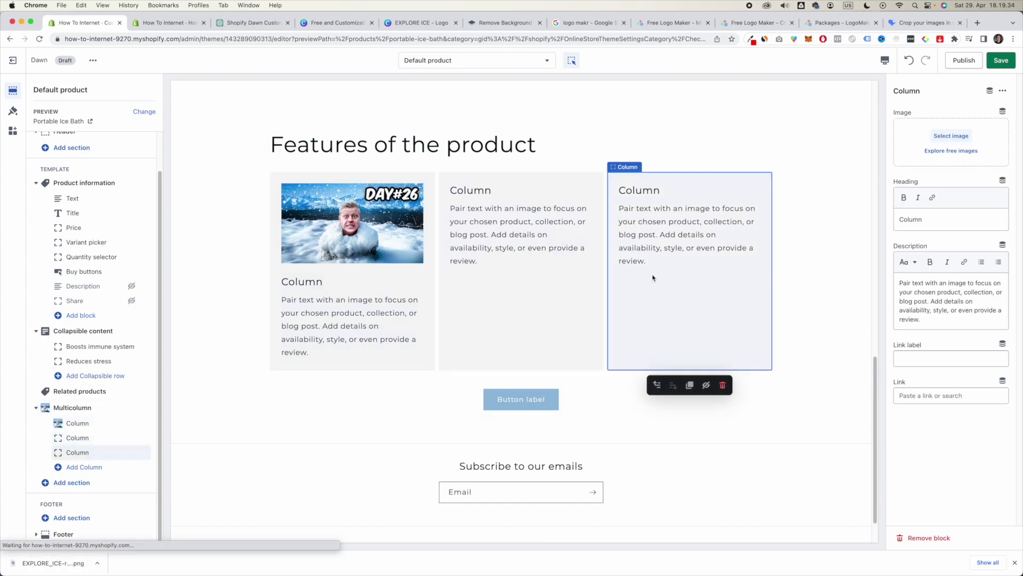
- Switch to the mobile preview and check how the Multicolumn section's columns stack
{"action": "left_click", "coordinate": [886, 63]}
{"action": "left_click", "coordinate": [906, 101]}
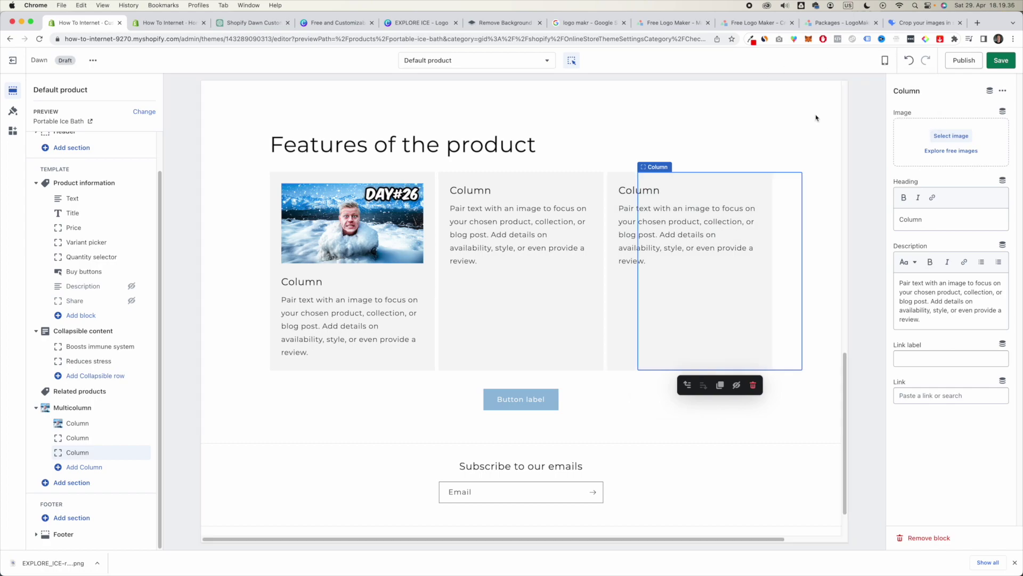
{"action": "scroll", "coordinate": [563, 228], "scroll_direction": "up", "scroll_amount": 5}
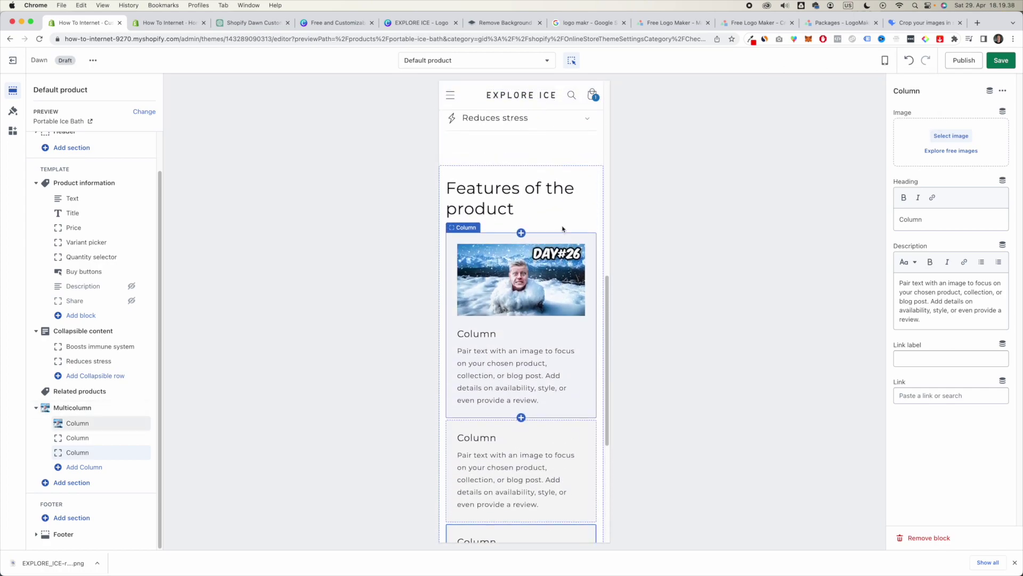
{"action": "scroll", "coordinate": [563, 229], "scroll_direction": "down", "scroll_amount": 8}
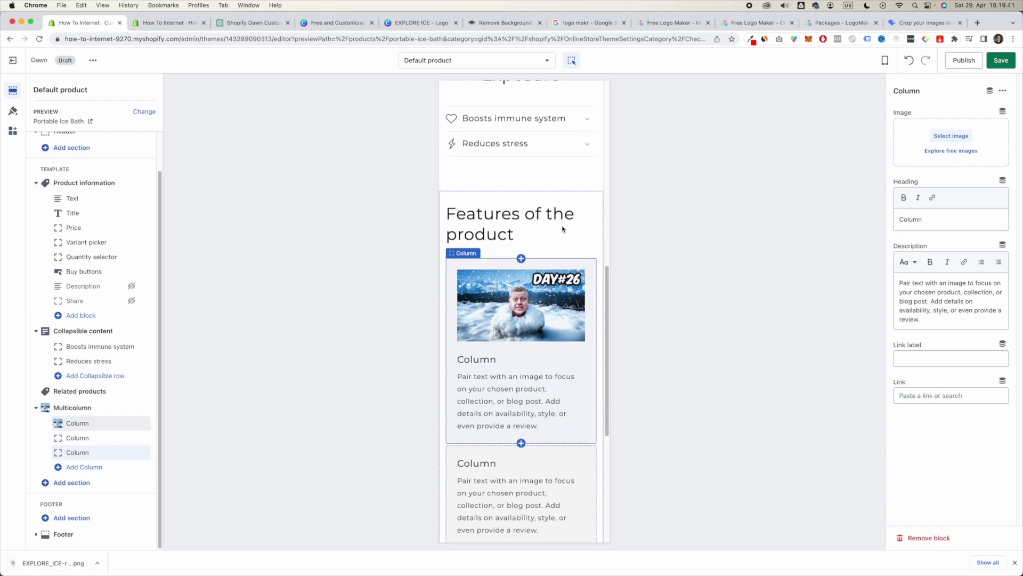
{"action": "scroll", "coordinate": [562, 229], "scroll_direction": "down", "scroll_amount": 3}
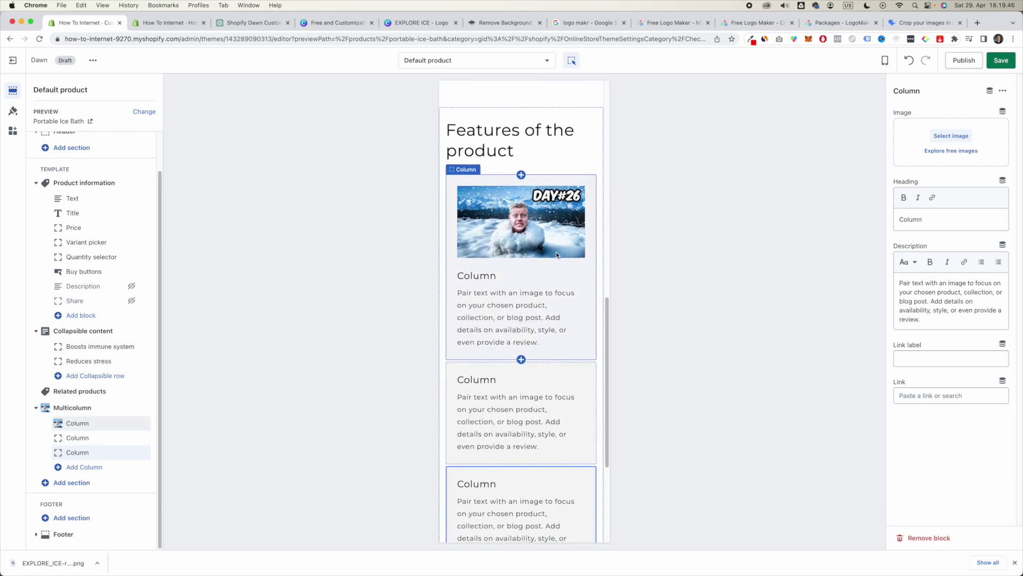
- Remove the second and third columns from the Multicolumn section and set its heading to "Feature of the product"
{"action": "left_click", "coordinate": [538, 282]}
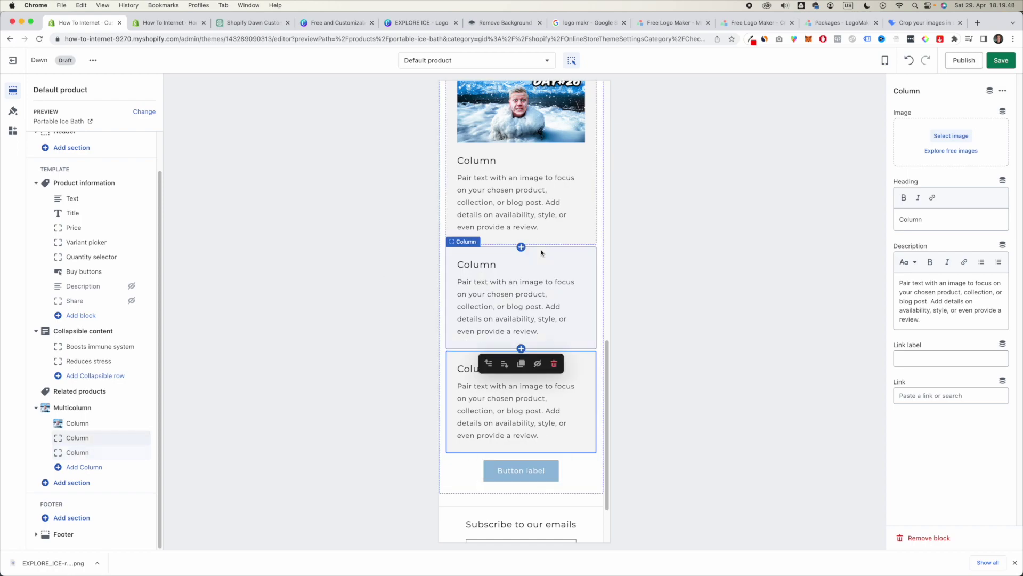
{"action": "left_click", "coordinate": [555, 364]}
{"action": "left_click", "coordinate": [555, 373]}
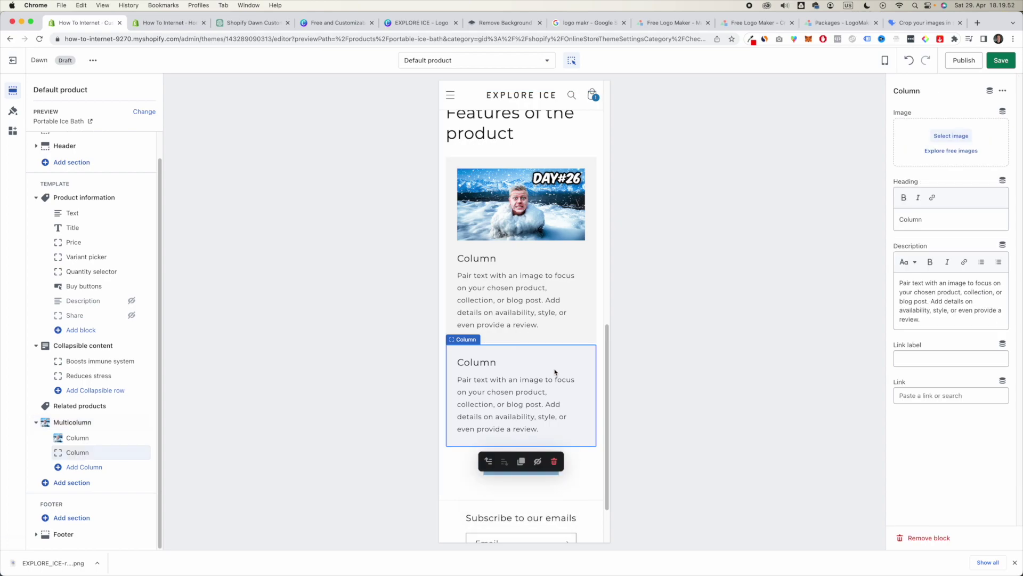
{"action": "left_click", "coordinate": [555, 462]}
{"action": "scroll", "coordinate": [498, 298], "scroll_direction": "up", "scroll_amount": 3}
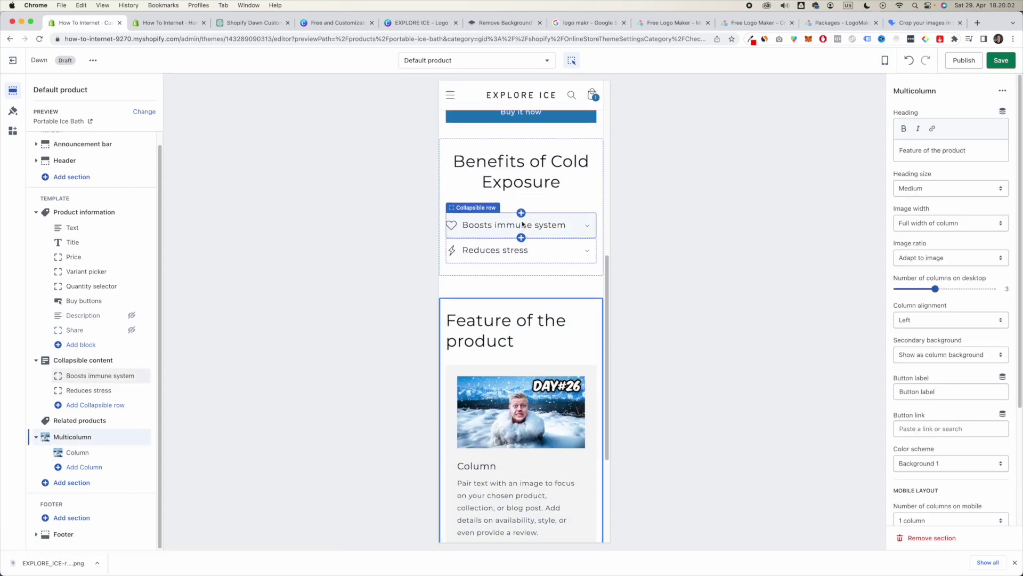
- Review the product page in the mobile preview, from the product images down to the Multicolumn section and footer
{"action": "scroll", "coordinate": [498, 300], "scroll_direction": "up", "scroll_amount": 4}
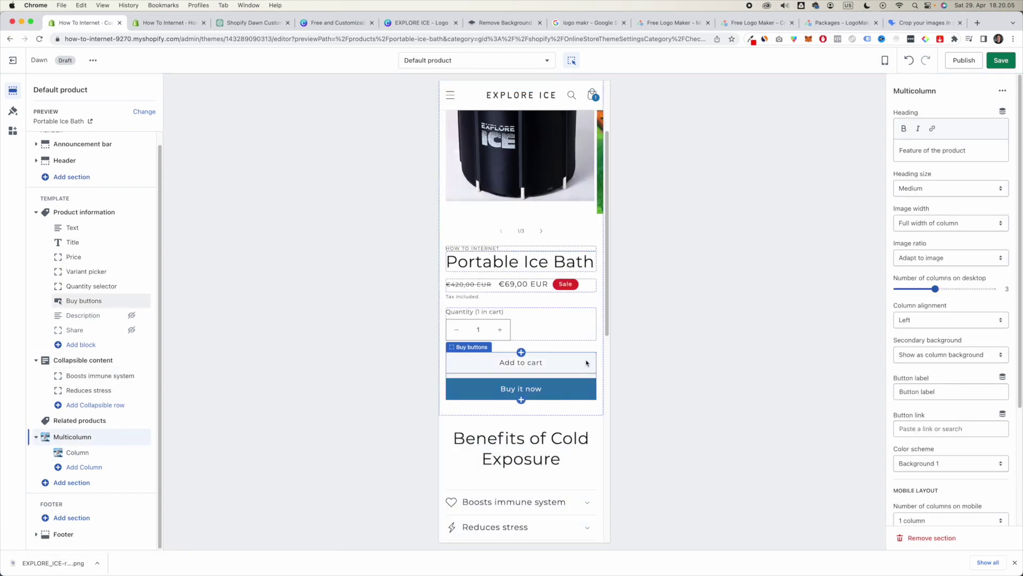
{"action": "scroll", "coordinate": [587, 363], "scroll_direction": "up", "scroll_amount": 3}
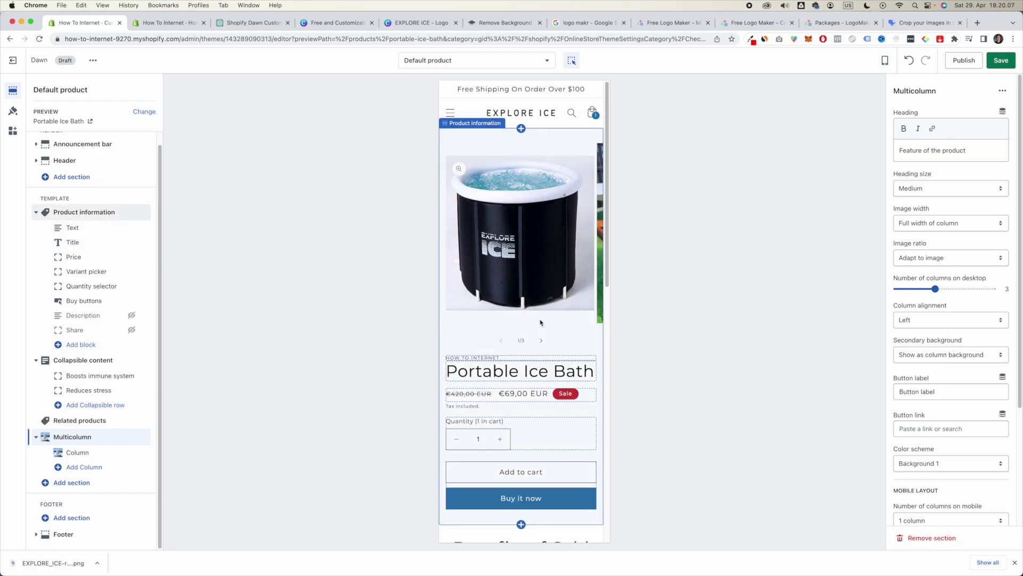
{"action": "left_click", "coordinate": [541, 341]}
{"action": "scroll", "coordinate": [586, 293], "scroll_direction": "down", "scroll_amount": 10}
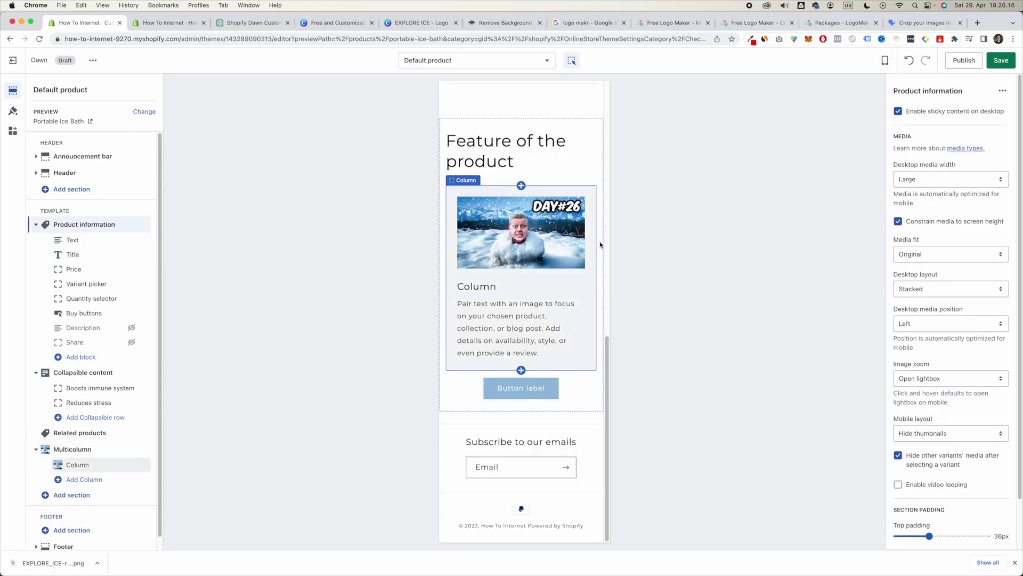
{"action": "scroll", "coordinate": [538, 283], "scroll_direction": "up", "scroll_amount": 2}
{"action": "scroll", "coordinate": [538, 277], "scroll_direction": "down", "scroll_amount": 2}
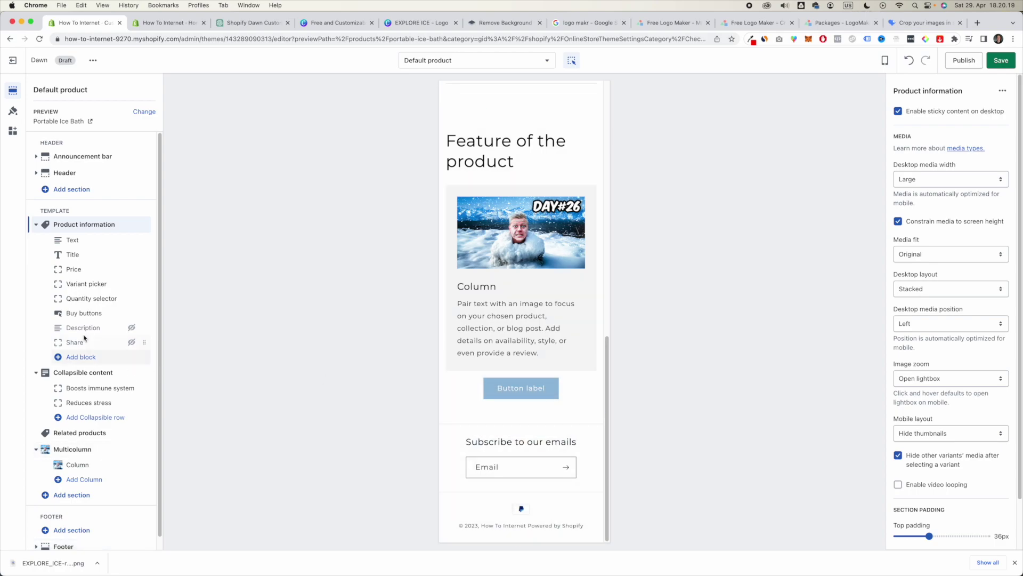
- Unhide the Description block in Product information and check its text in the mobile preview
{"action": "left_click", "coordinate": [131, 327]}
{"action": "scroll", "coordinate": [513, 381], "scroll_direction": "down", "scroll_amount": 10}
{"action": "scroll", "coordinate": [513, 382], "scroll_direction": "up", "scroll_amount": 8}
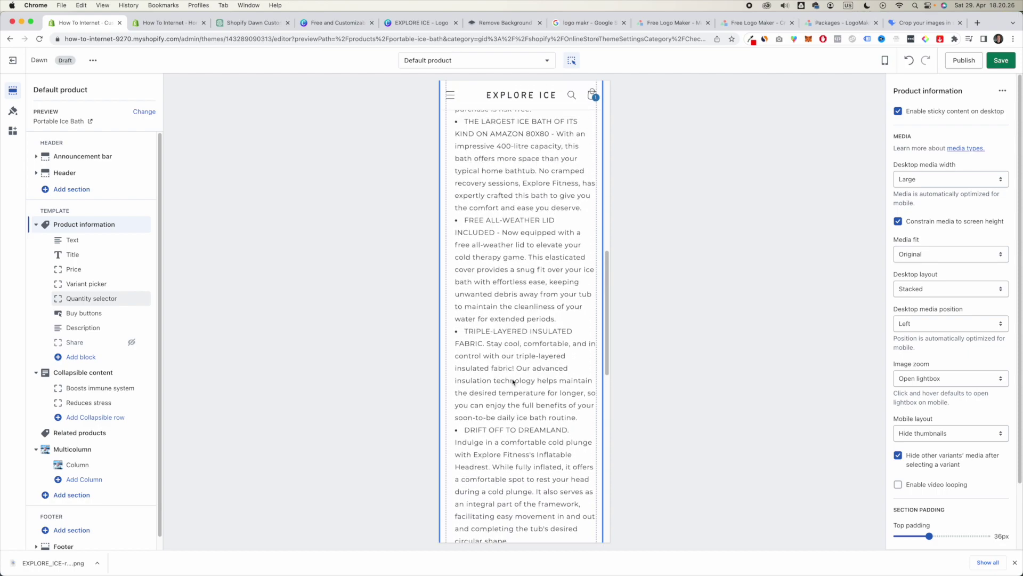
{"action": "scroll", "coordinate": [513, 382], "scroll_direction": "up", "scroll_amount": 5}
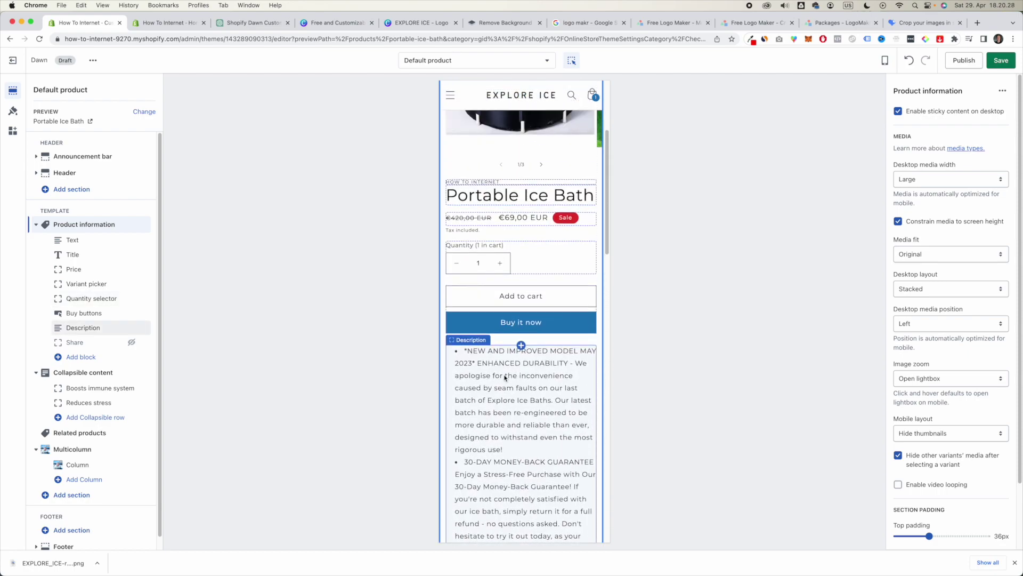
- Move the Description block to the top of Product information, move it back down below Share, and check the page
{"action": "mouse_move", "coordinate": [112, 330]}
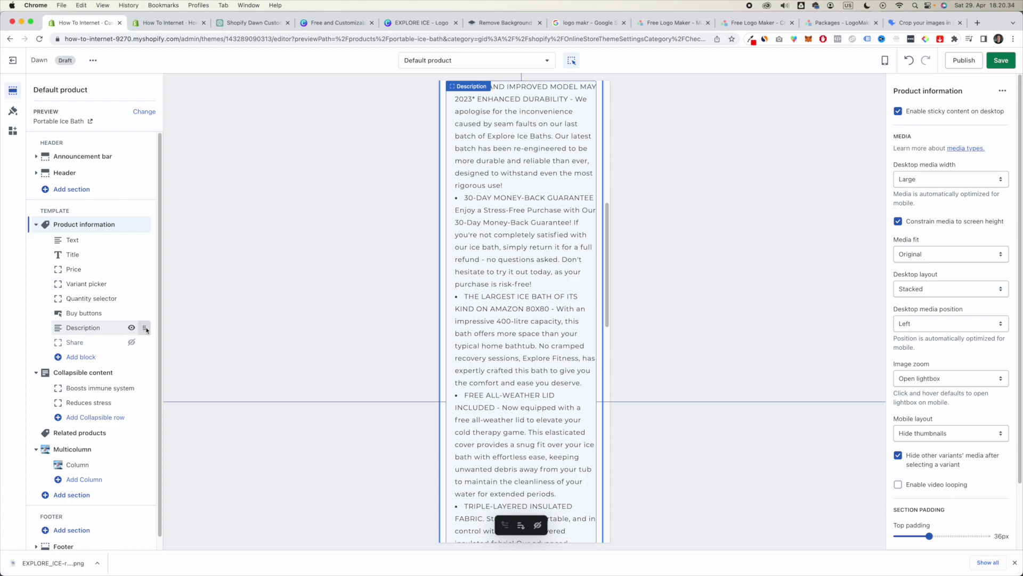
{"action": "left_click_drag", "start_coordinate": [145, 327], "coordinate": [139, 240]}
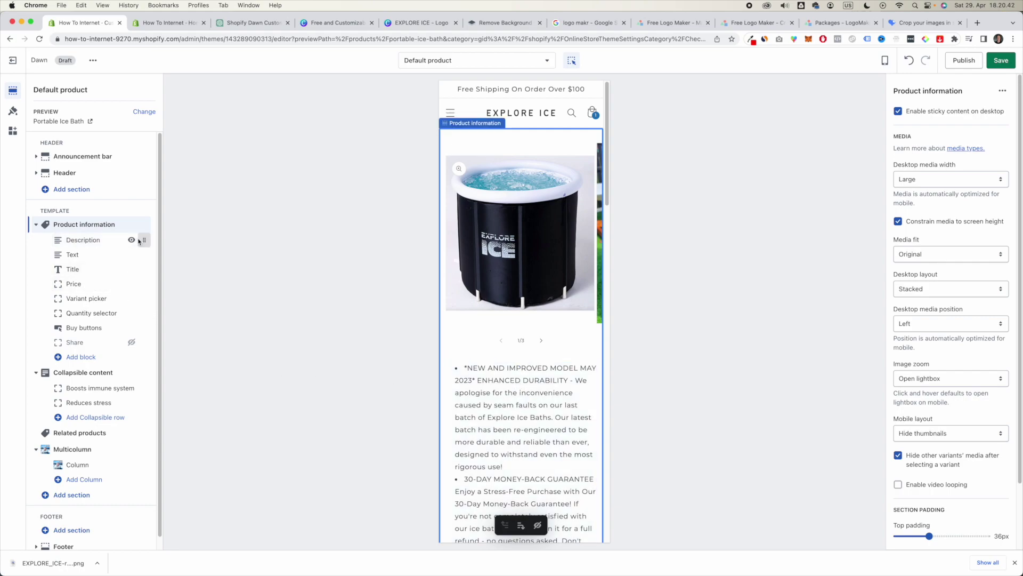
{"action": "left_click_drag", "start_coordinate": [144, 240], "coordinate": [140, 343]}
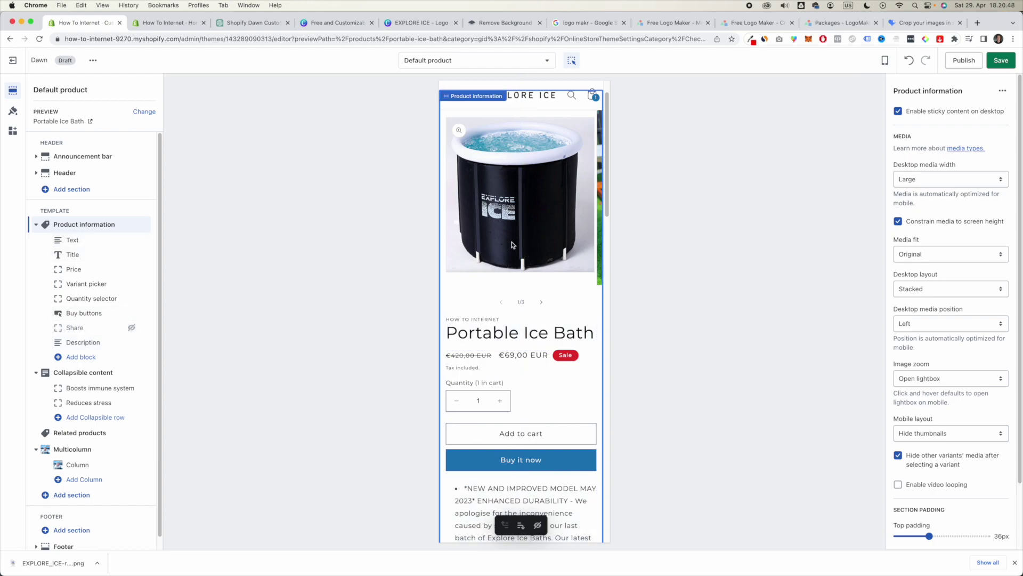
{"action": "scroll", "coordinate": [445, 354], "scroll_direction": "up", "scroll_amount": 2}
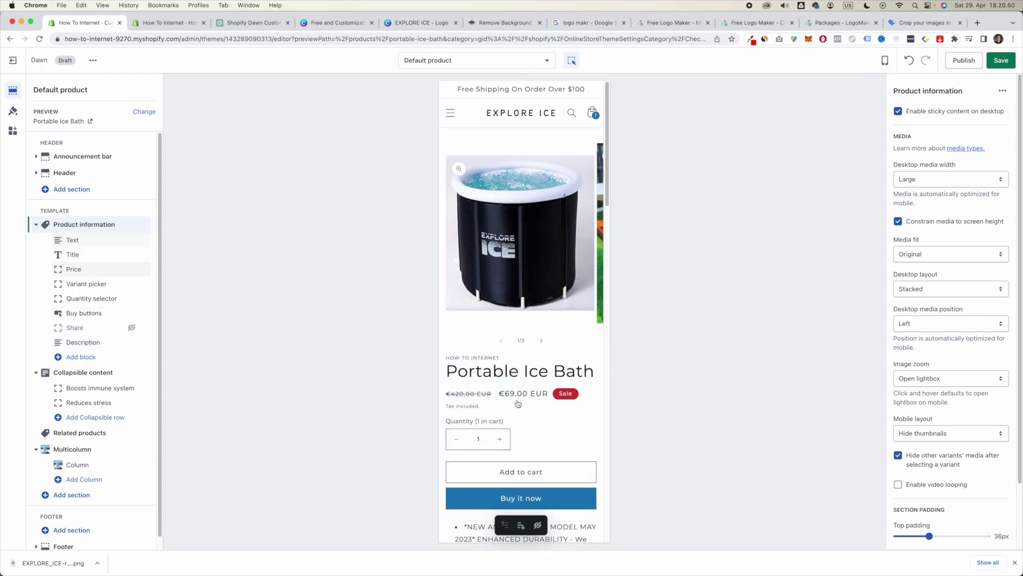
{"action": "scroll", "coordinate": [529, 380], "scroll_direction": "down", "scroll_amount": 3}
{"action": "scroll", "coordinate": [529, 381], "scroll_direction": "up", "scroll_amount": 3}
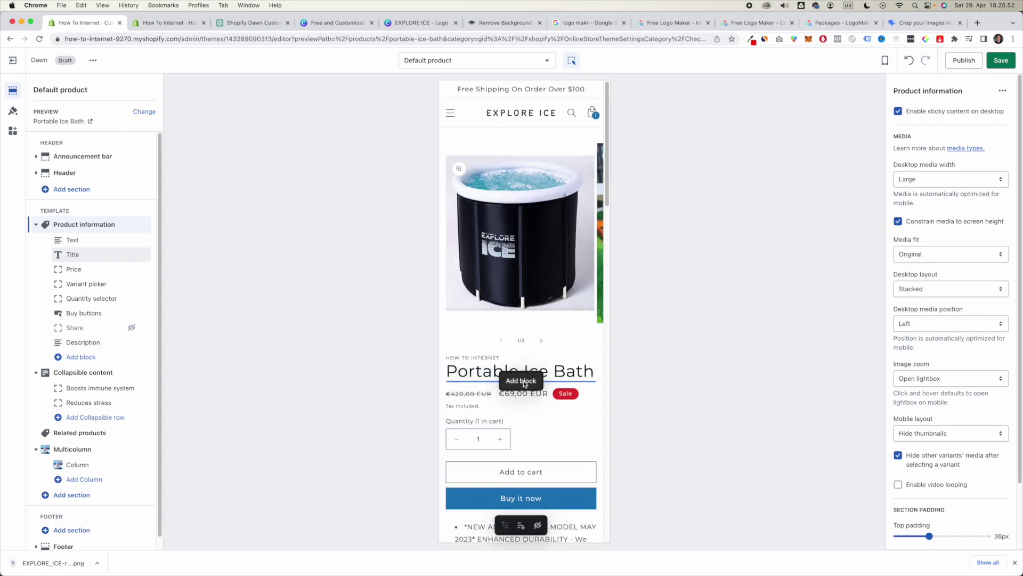
- Open the Portable Ice Bath product for editing in the store admin
{"action": "scroll", "coordinate": [544, 421], "scroll_direction": "down", "scroll_amount": 5}
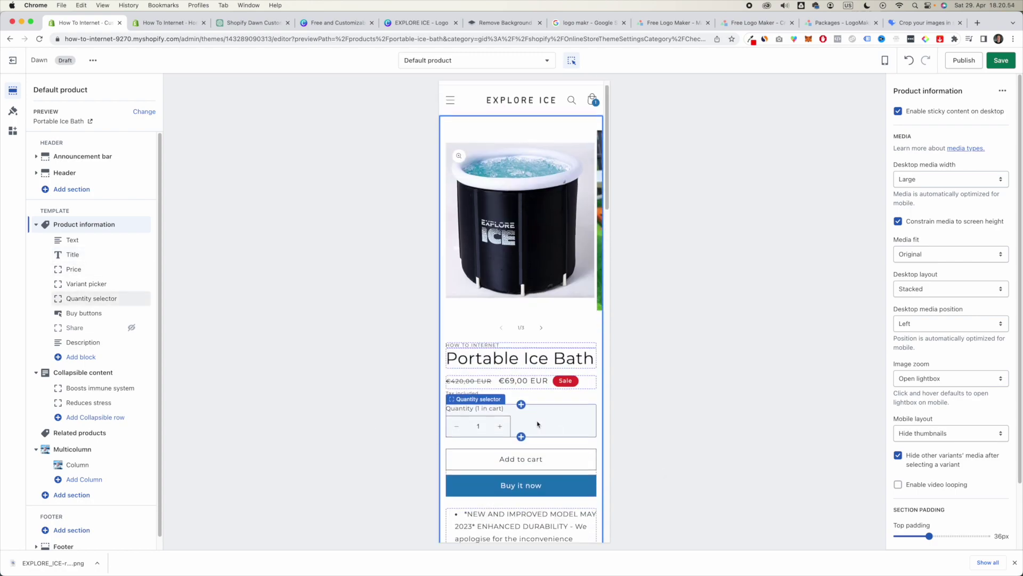
{"action": "scroll", "coordinate": [539, 423], "scroll_direction": "down", "scroll_amount": 15}
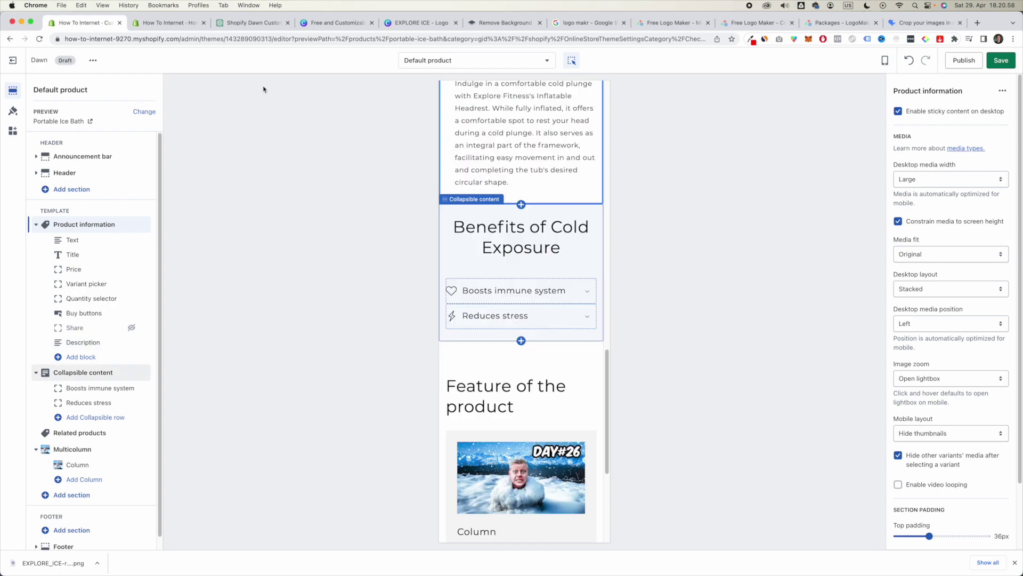
{"action": "left_click", "coordinate": [169, 23]}
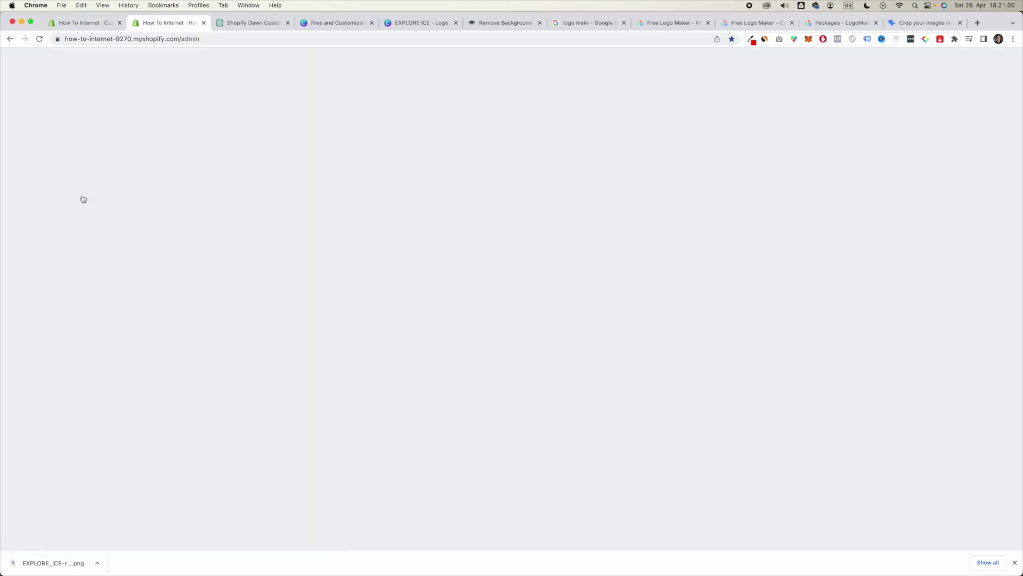
{"action": "left_click", "coordinate": [68, 115]}
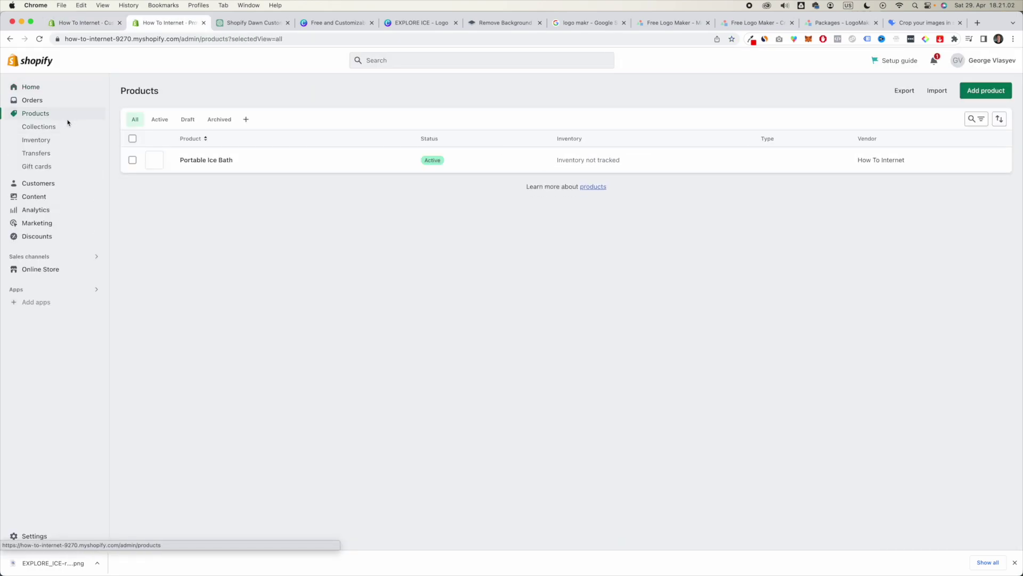
{"action": "left_click", "coordinate": [271, 163]}
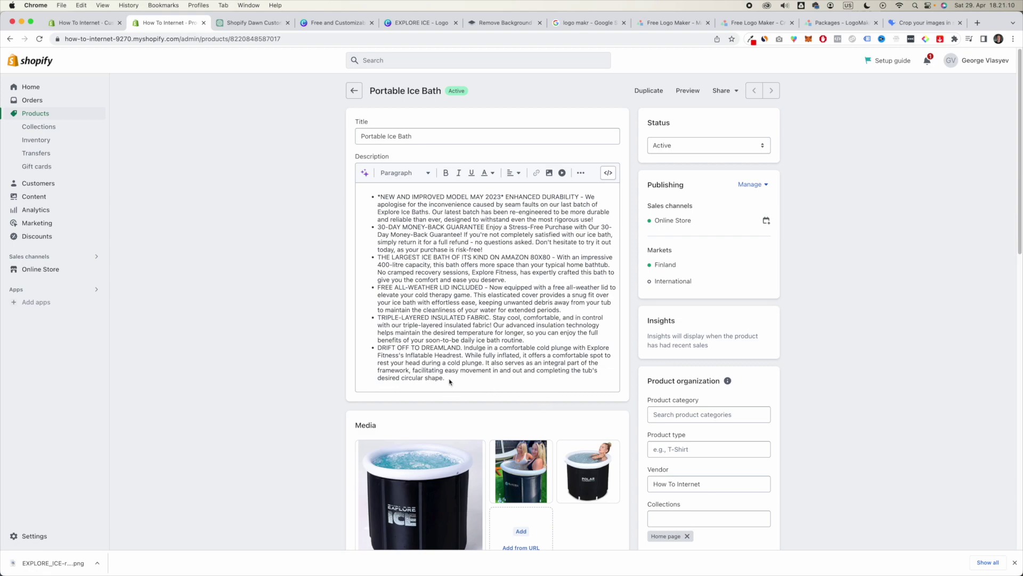
- Select the whole product description and look at the options for generating a product description
{"action": "left_click_drag", "start_coordinate": [463, 384], "coordinate": [368, 193]}
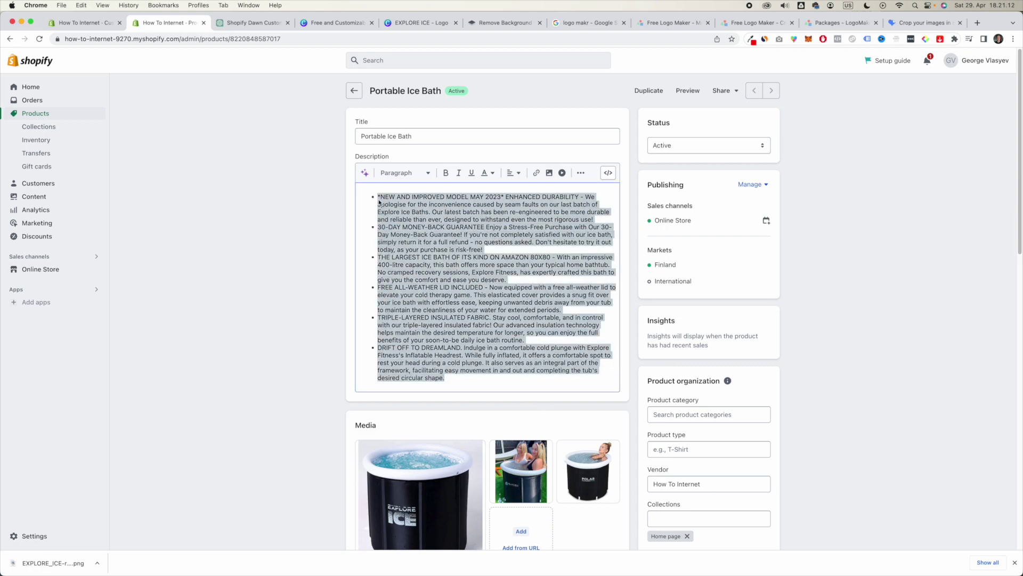
{"action": "left_click", "coordinate": [365, 173]}
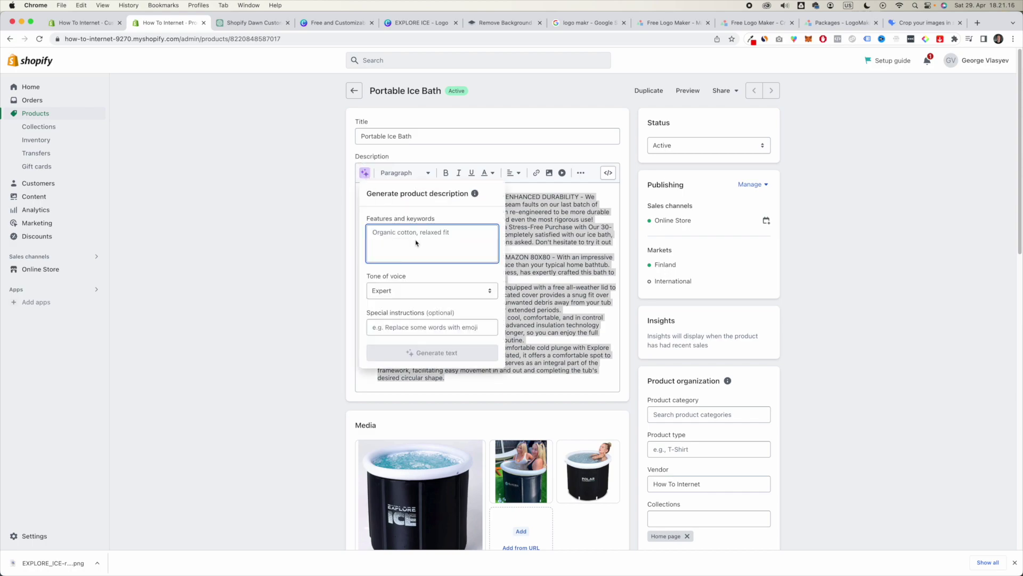
{"action": "left_click", "coordinate": [278, 250]}
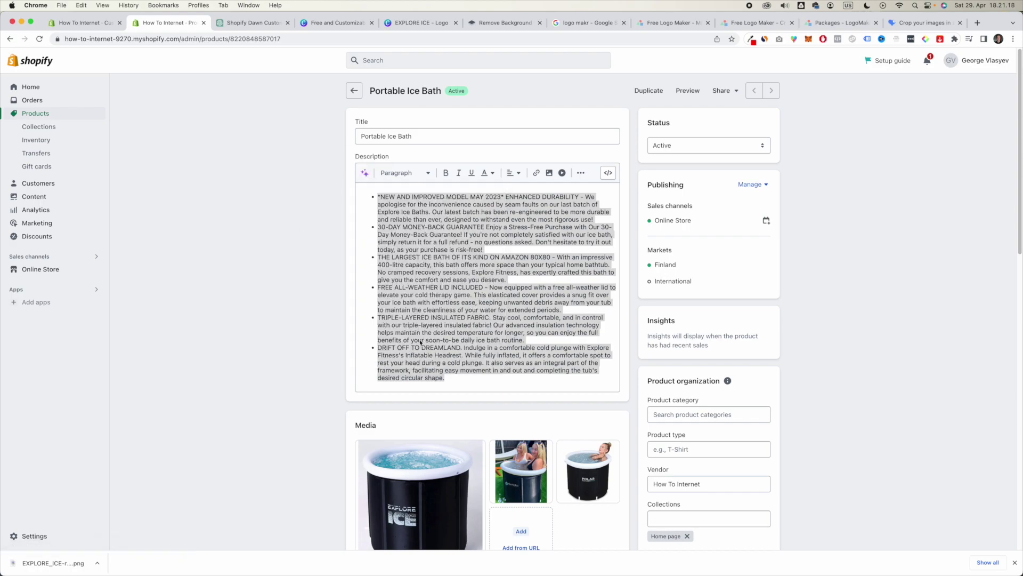
- Review the product's description, media, pricing, inventory, shipping and variant sections
{"action": "scroll", "coordinate": [248, 307], "scroll_direction": "down", "scroll_amount": 2}
{"action": "scroll", "coordinate": [248, 308], "scroll_direction": "down", "scroll_amount": 12}
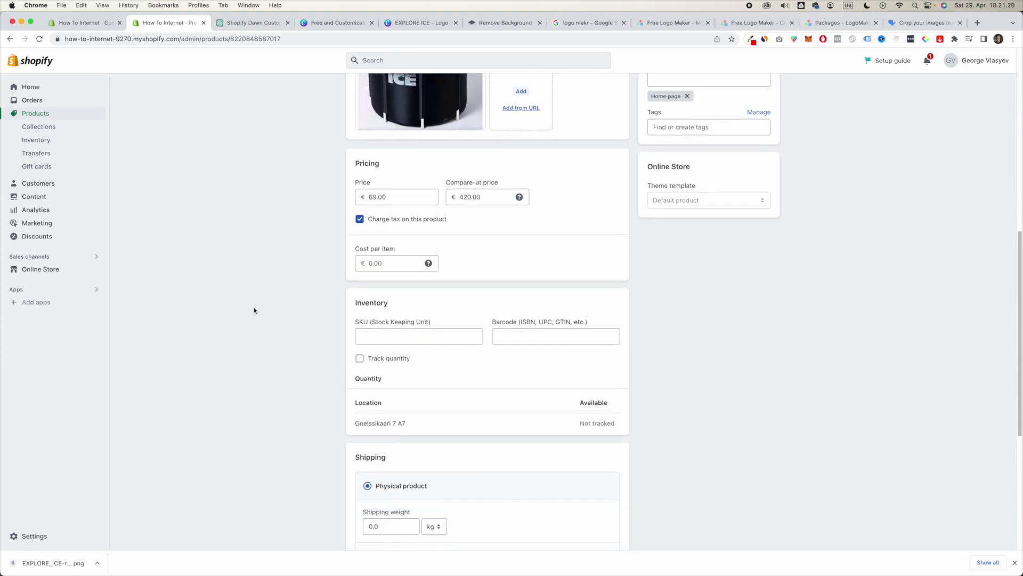
{"action": "scroll", "coordinate": [254, 309], "scroll_direction": "up", "scroll_amount": 15}
{"action": "scroll", "coordinate": [271, 320], "scroll_direction": "down", "scroll_amount": 15}
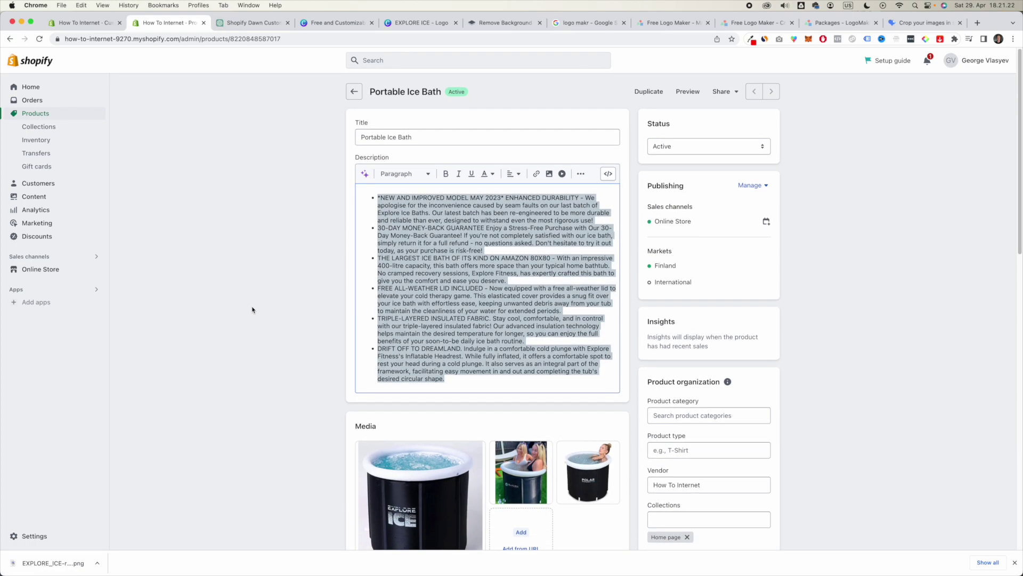
{"action": "scroll", "coordinate": [373, 362], "scroll_direction": "up", "scroll_amount": 1}
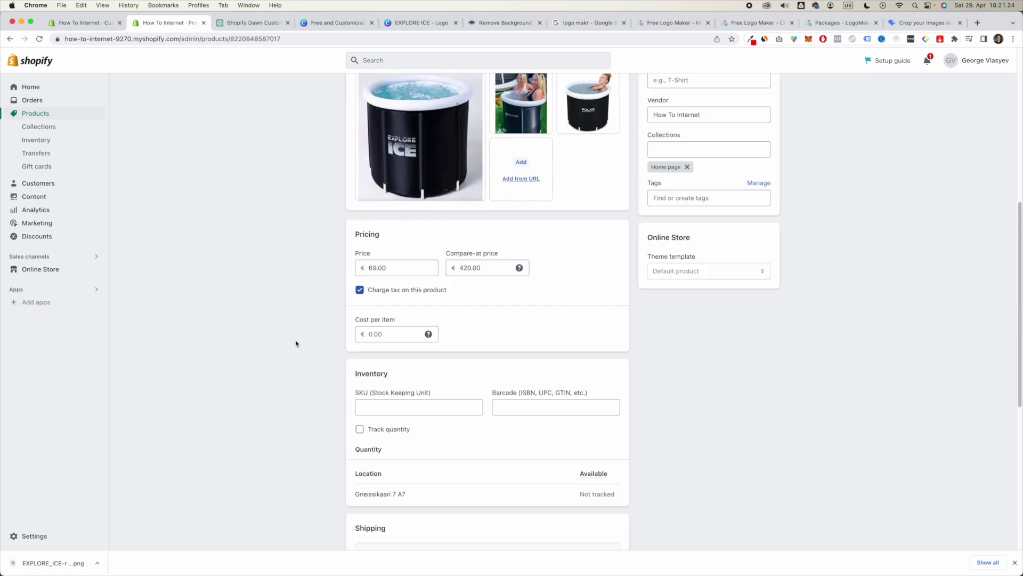
{"action": "scroll", "coordinate": [295, 343], "scroll_direction": "up", "scroll_amount": 15}
{"action": "scroll", "coordinate": [297, 349], "scroll_direction": "down", "scroll_amount": 3}
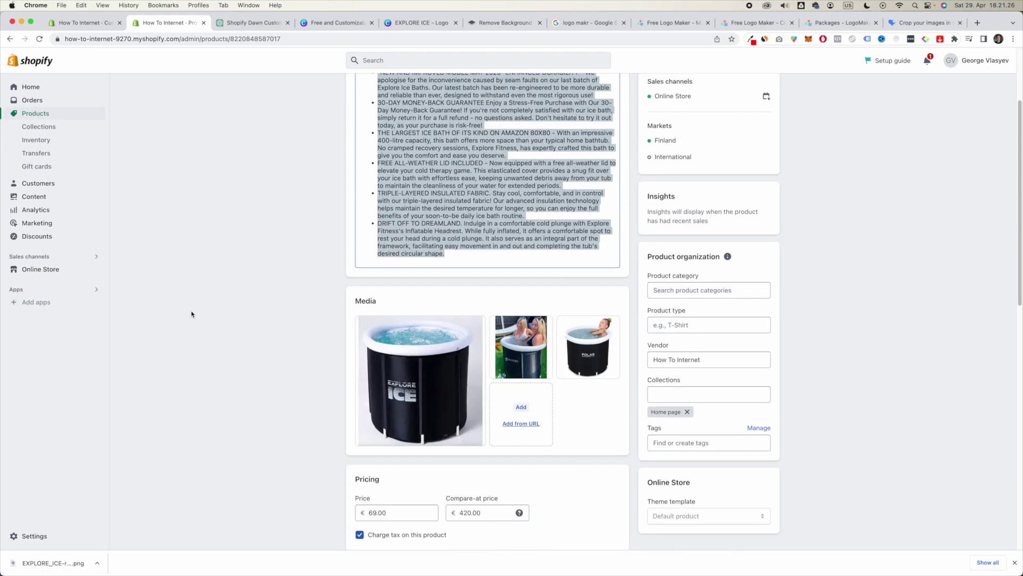
{"action": "scroll", "coordinate": [206, 320], "scroll_direction": "down", "scroll_amount": 10}
{"action": "scroll", "coordinate": [320, 362], "scroll_direction": "up", "scroll_amount": 1}
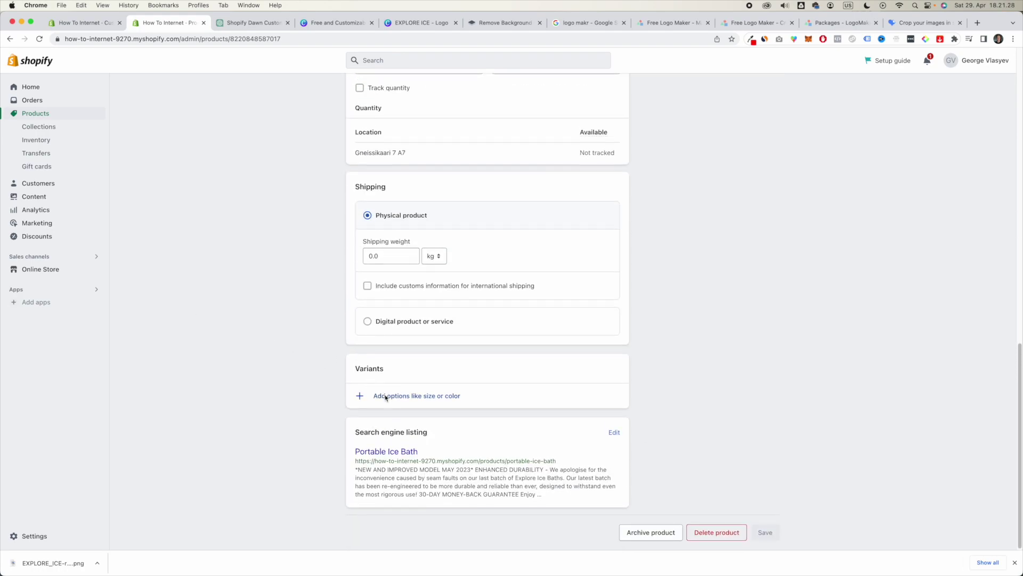
- Add a Size option to the product's variants with the values Medium and Large
{"action": "left_click", "coordinate": [386, 397]}
{"action": "left_click", "coordinate": [416, 421]}
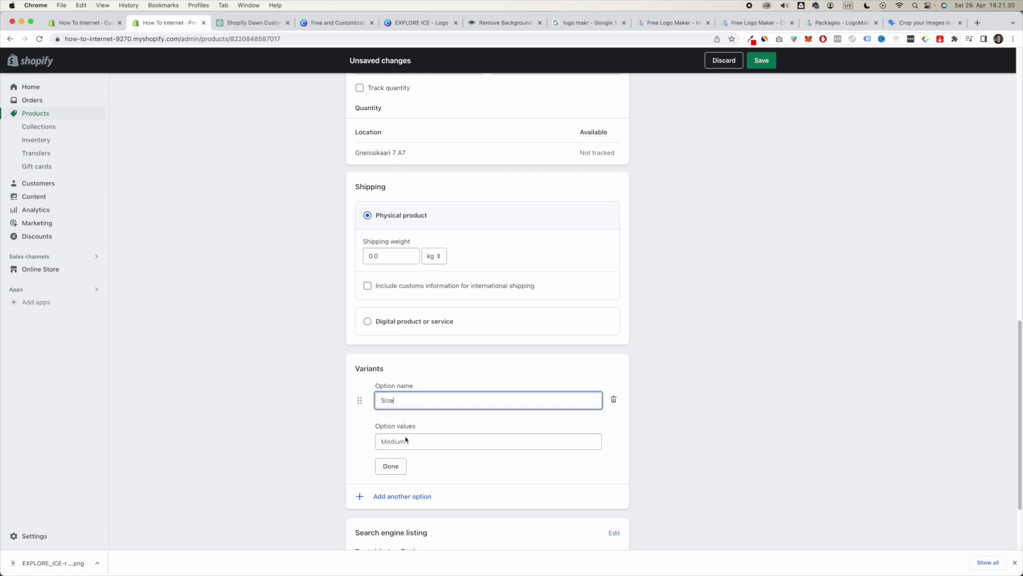
{"action": "left_click", "coordinate": [408, 441]}
{"action": "type", "text": "S"}
{"action": "key", "text": "BackSpace"}
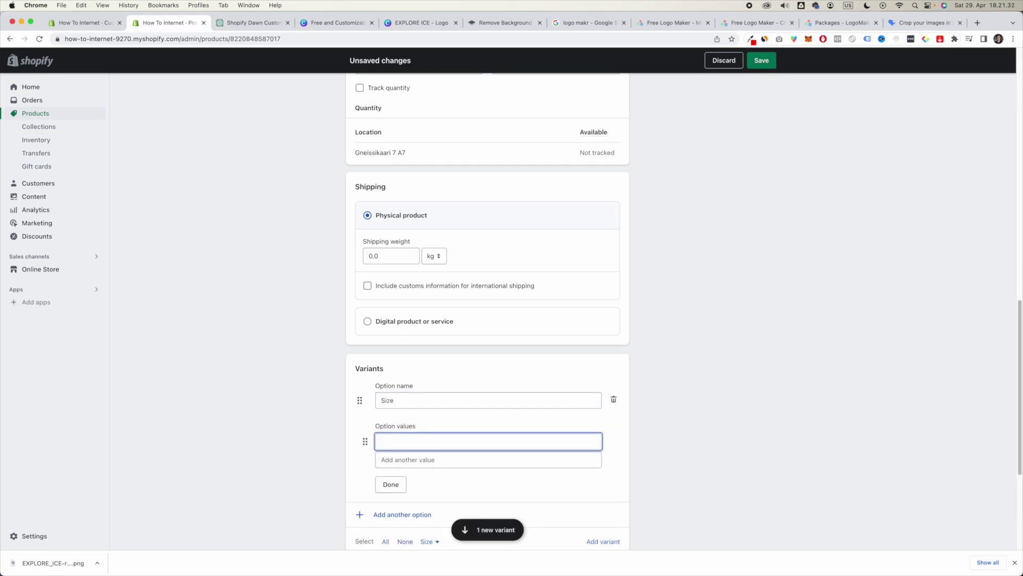
{"action": "key", "text": "Tab"}
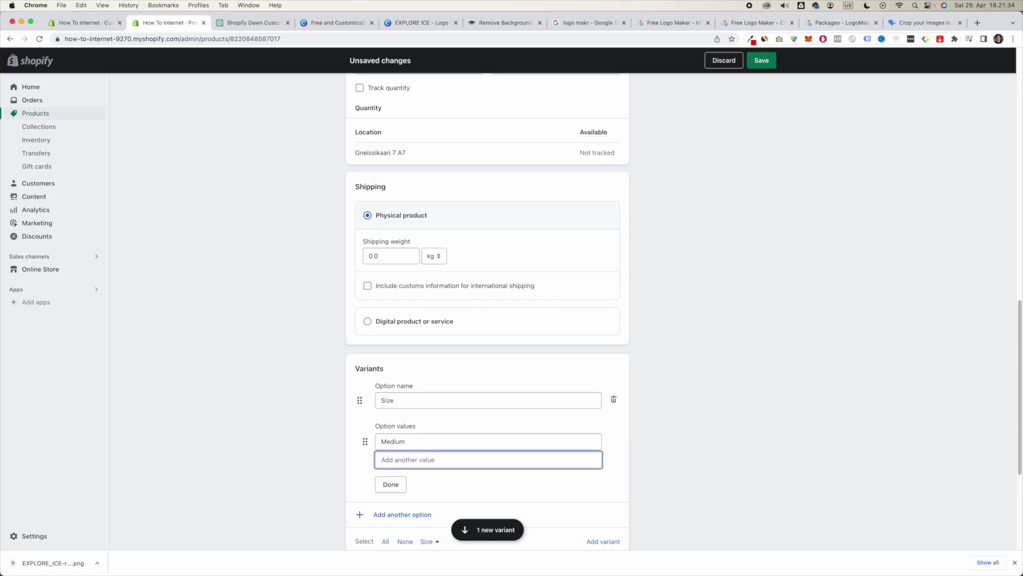
{"action": "type", "text": "Large"}
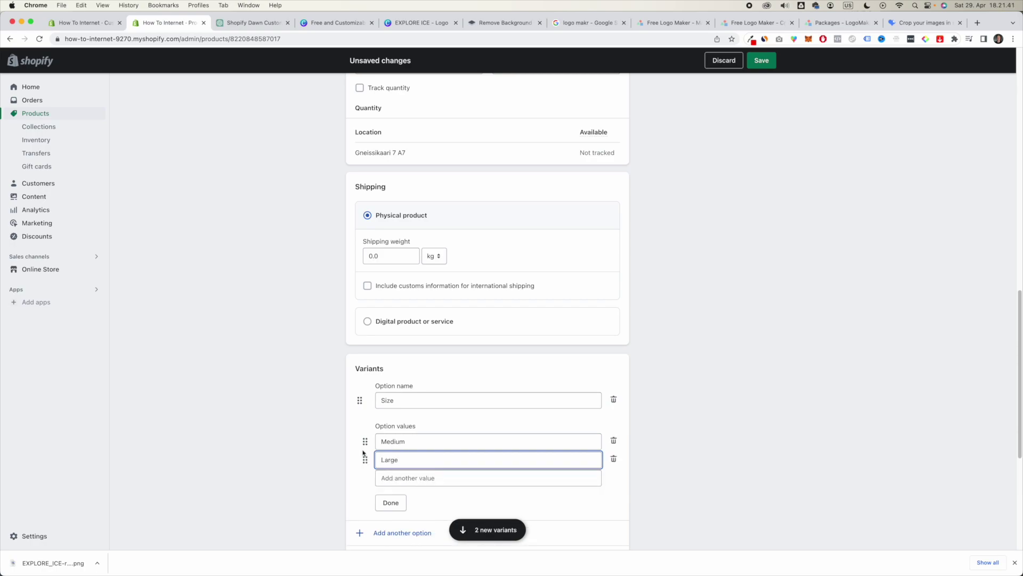
{"action": "left_click", "coordinate": [391, 502]}
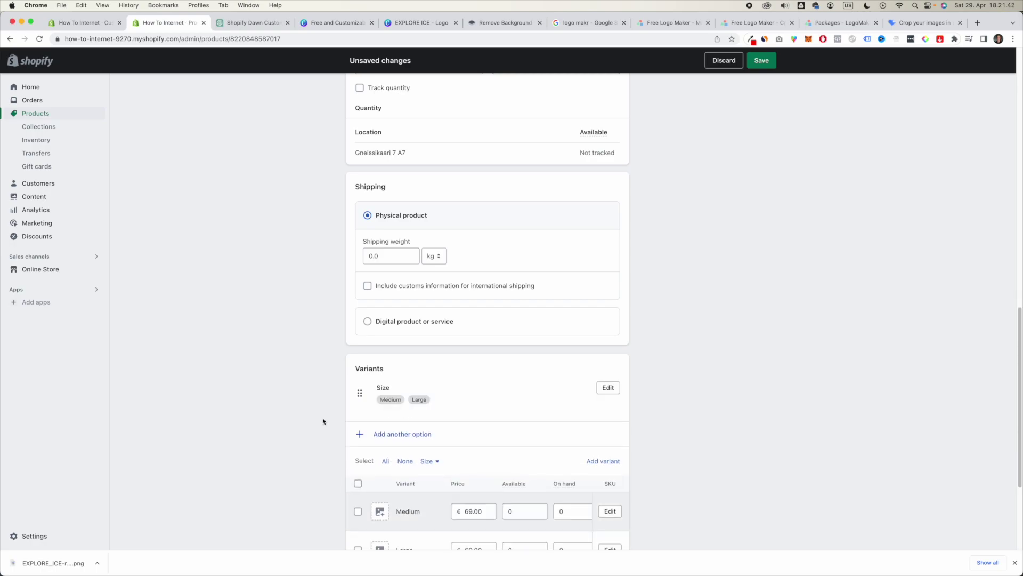
- Set the available quantity of the Medium and Large variants to 100 each and save the product
{"action": "scroll", "coordinate": [322, 421], "scroll_direction": "down", "scroll_amount": 3}
{"action": "left_click", "coordinate": [513, 395]}
{"action": "left_click", "coordinate": [525, 431]}
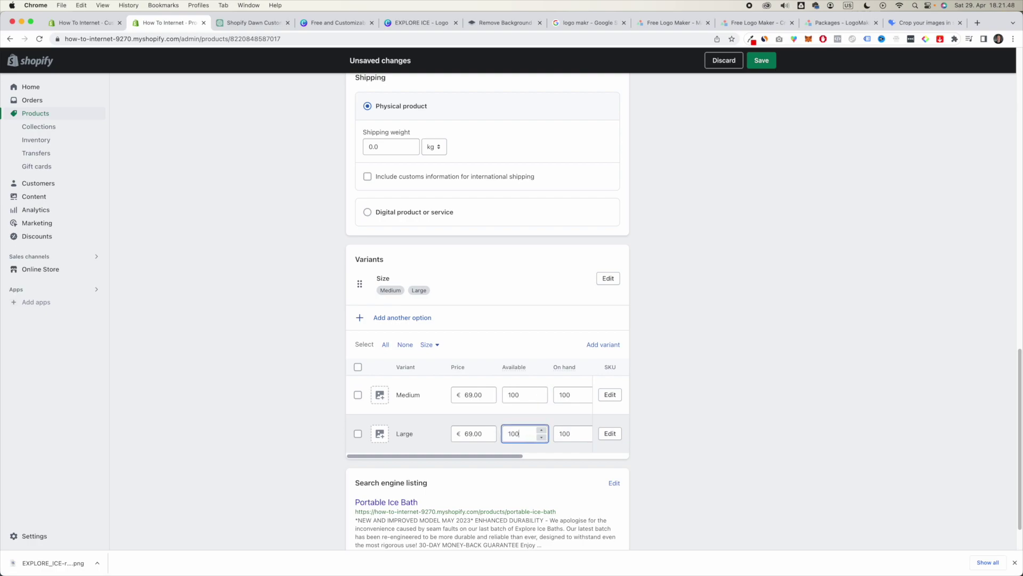
{"action": "type", "text": "100"}
{"action": "left_click", "coordinate": [762, 61]}
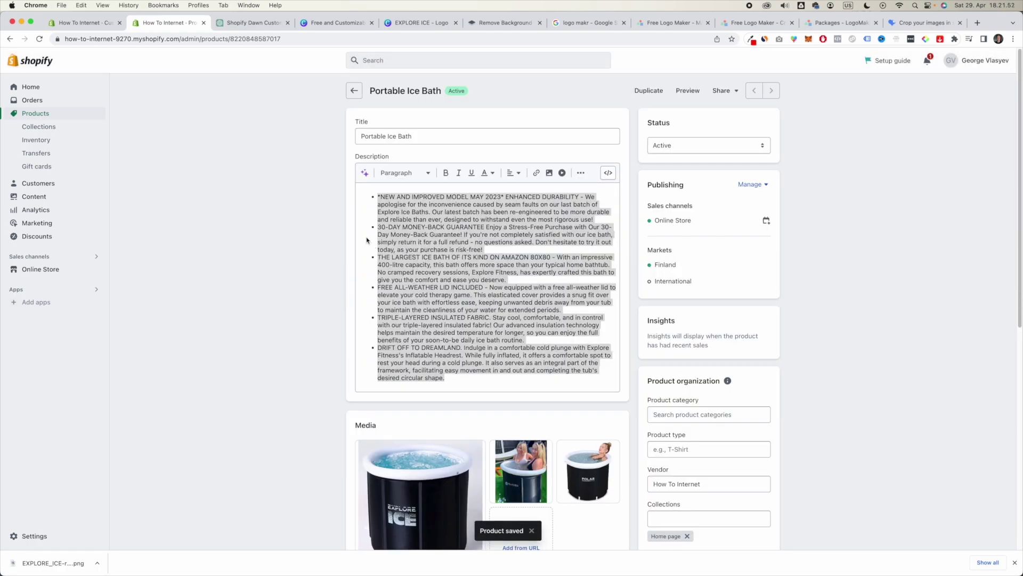
- Return to the theme editor and select the Variant picker block in the product preview
{"action": "left_click", "coordinate": [83, 22]}
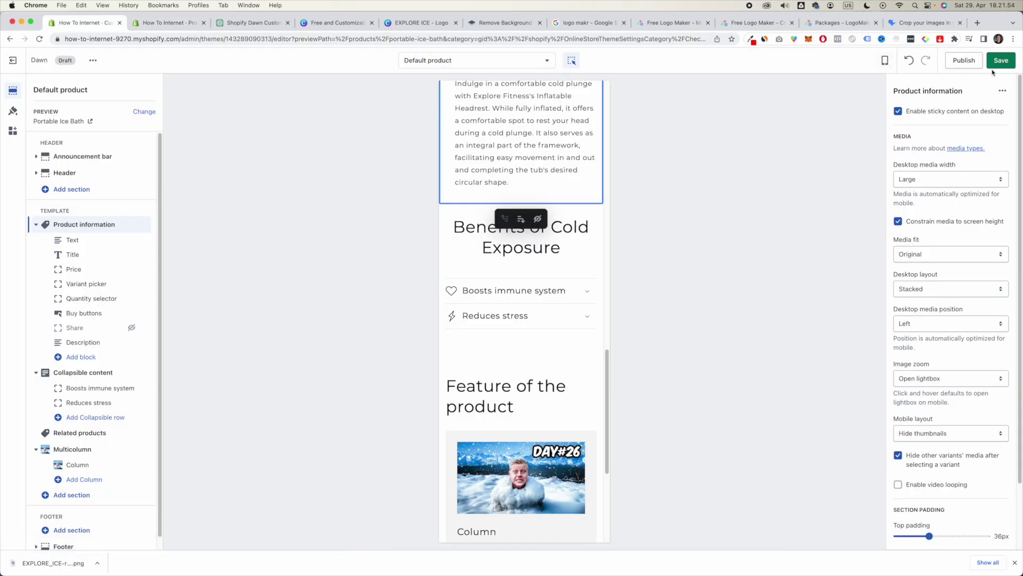
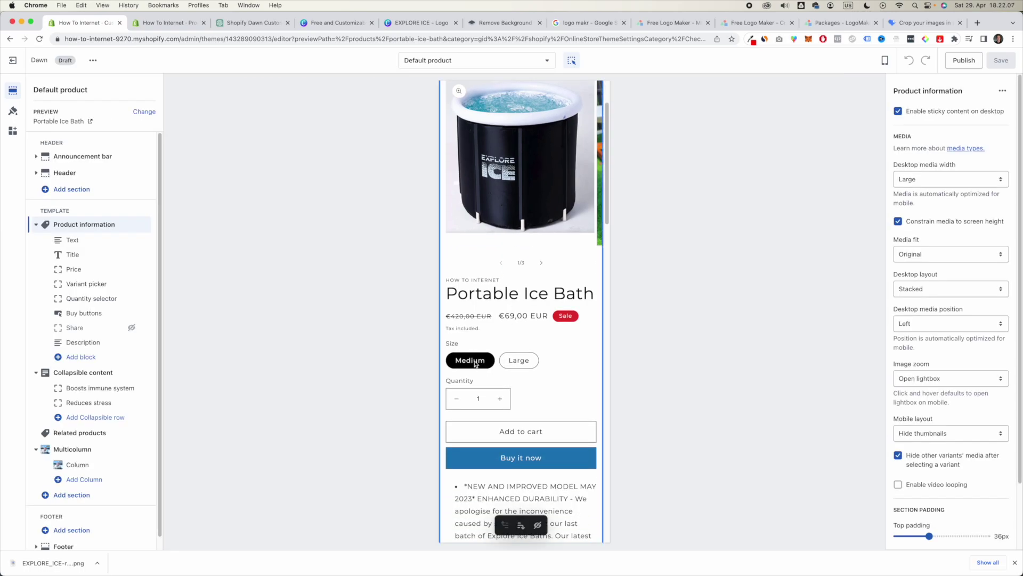
{"action": "left_click", "coordinate": [521, 362]}
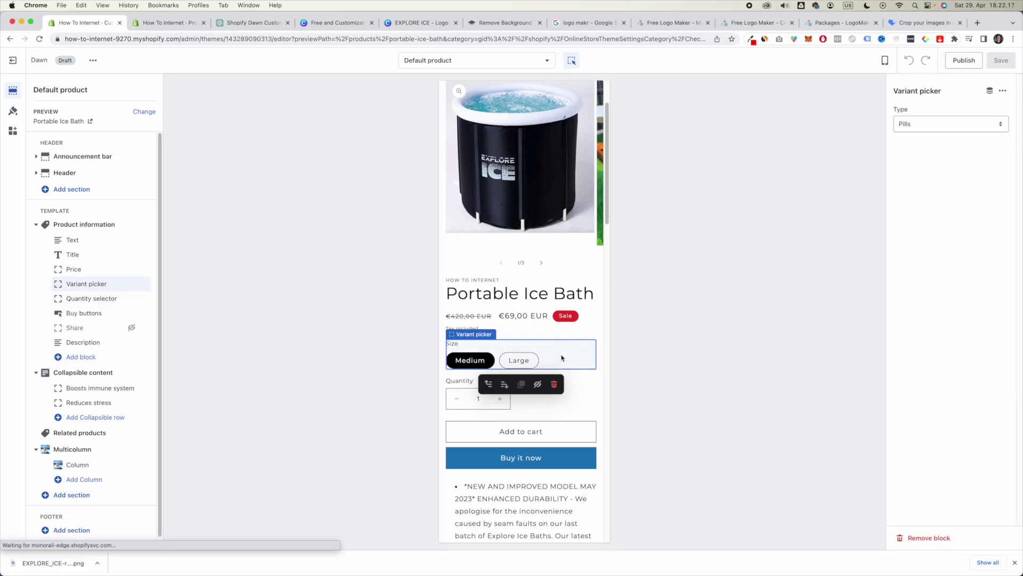
- Try the Dropdown type for the variant picker, checking its size list, and set the type back to Pills
{"action": "left_click", "coordinate": [912, 130]}
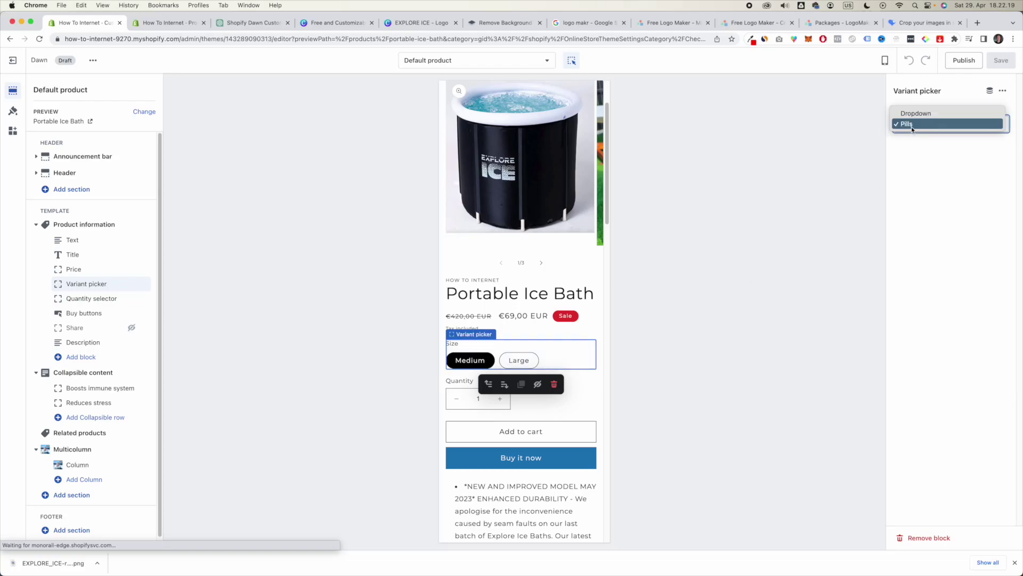
{"action": "left_click", "coordinate": [928, 143]}
{"action": "left_click", "coordinate": [921, 130]}
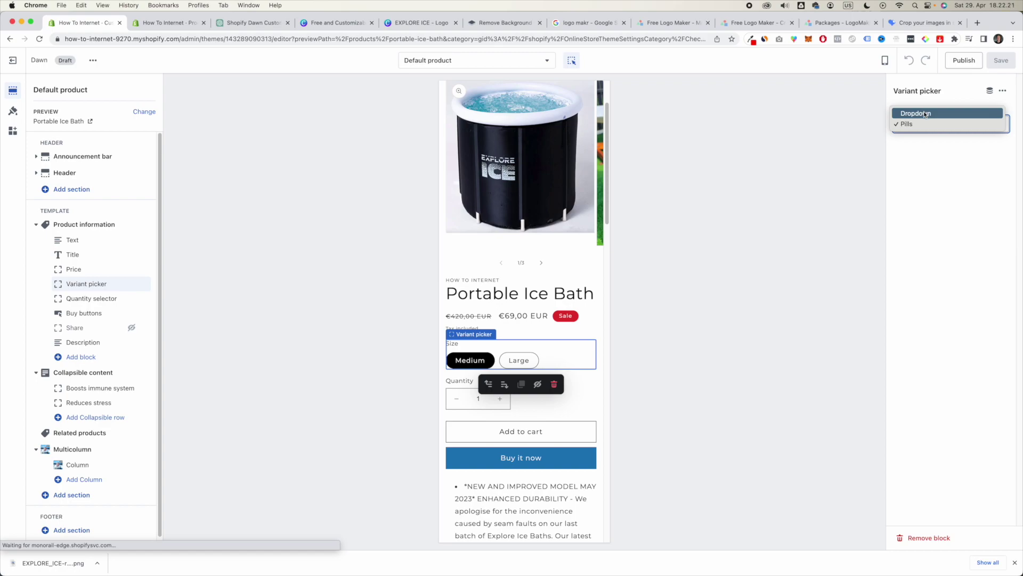
{"action": "left_click", "coordinate": [919, 114]}
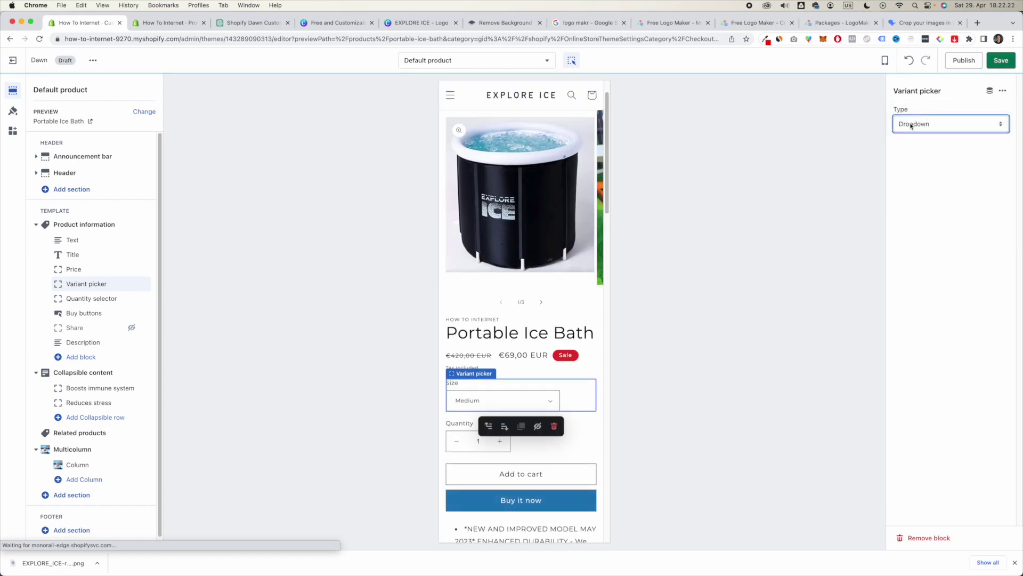
{"action": "left_click", "coordinate": [549, 401]}
{"action": "left_click", "coordinate": [683, 406]}
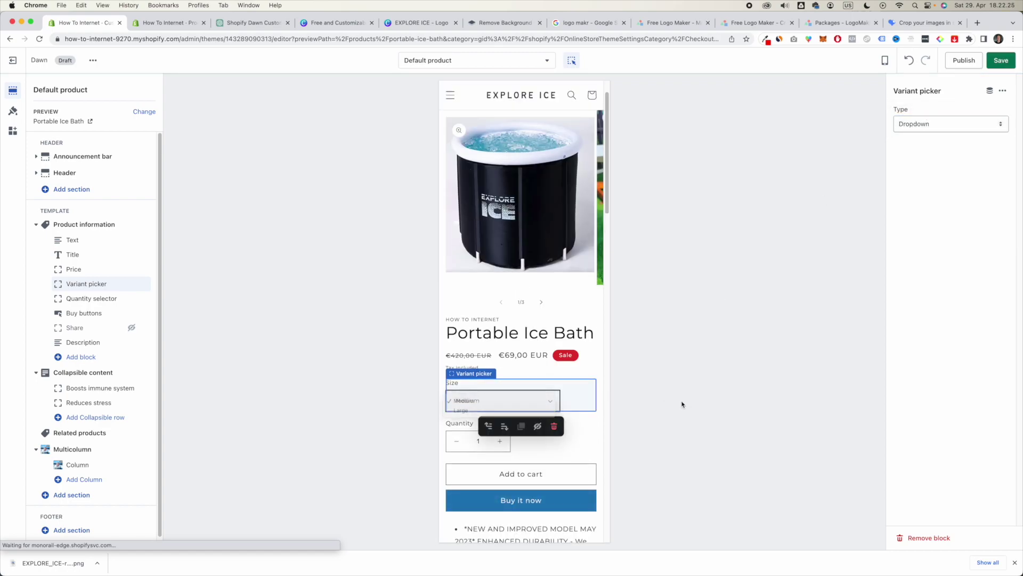
{"action": "left_click", "coordinate": [975, 123]}
{"action": "left_click", "coordinate": [954, 134]}
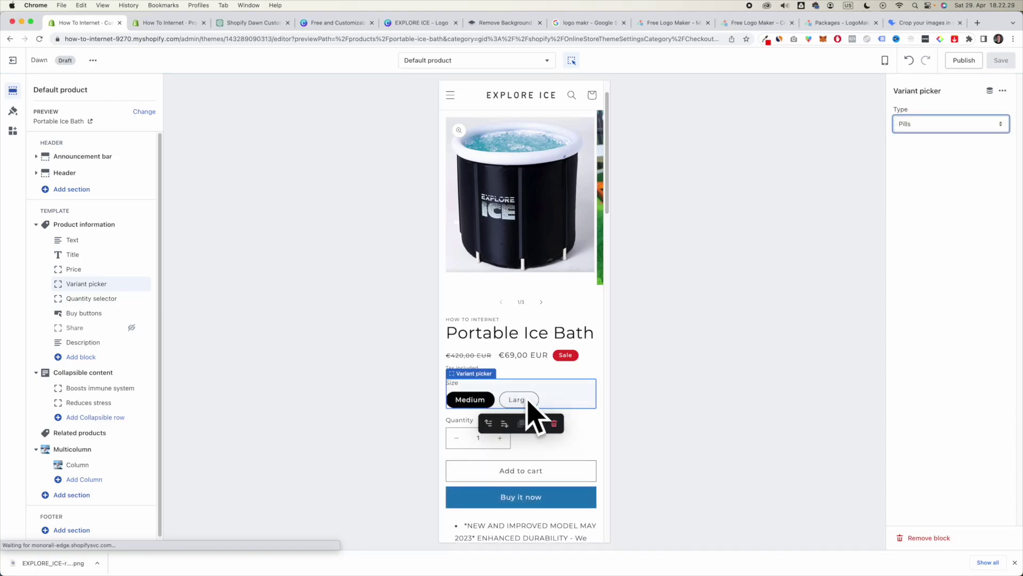
- Remove the button below the Multicolumn section's column by clearing its button label
{"action": "scroll", "coordinate": [397, 368], "scroll_direction": "down", "scroll_amount": 15}
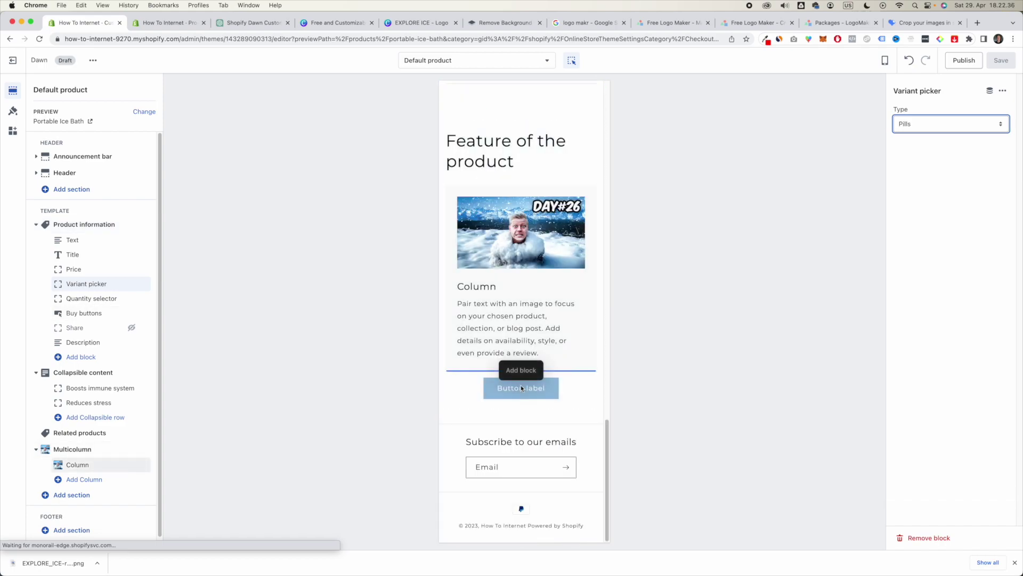
{"action": "left_click", "coordinate": [549, 390]}
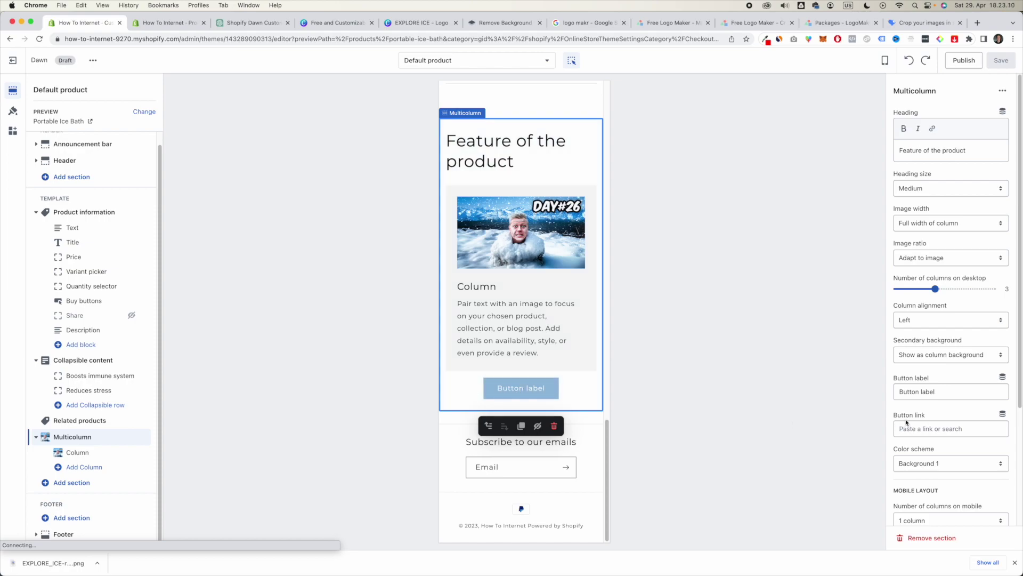
{"action": "left_click", "coordinate": [936, 428]}
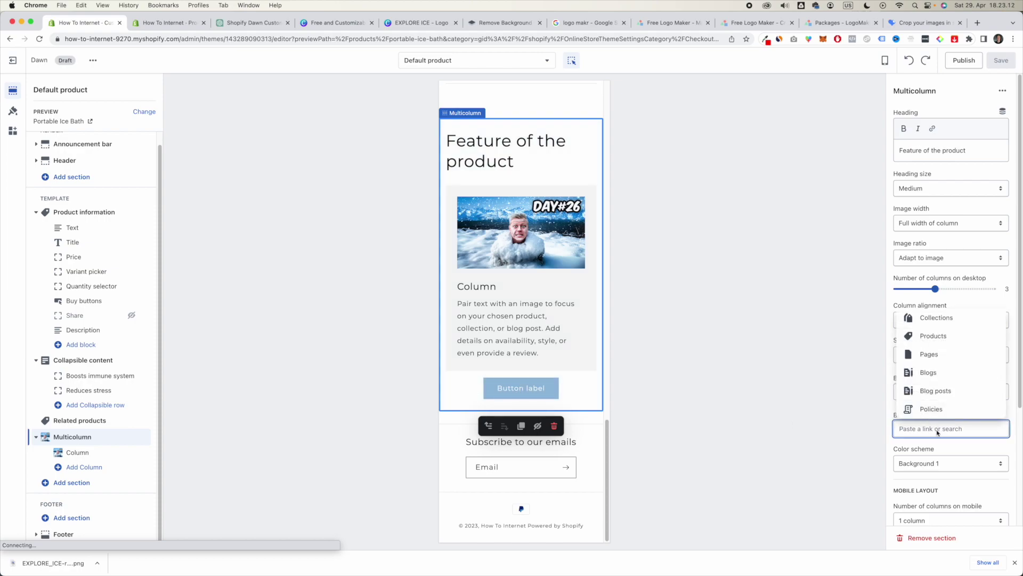
{"action": "left_click", "coordinate": [940, 452]}
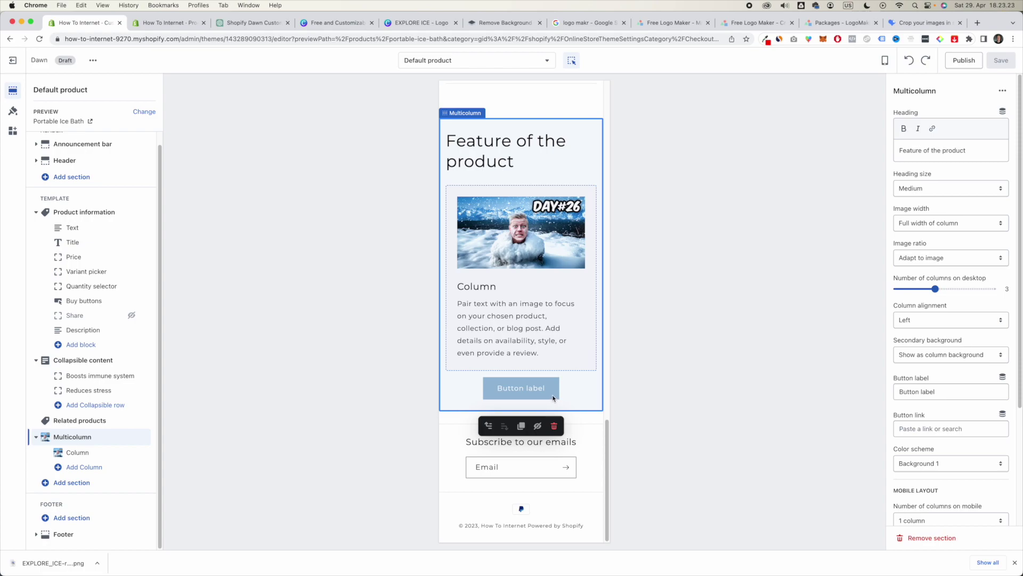
{"action": "triple_click", "coordinate": [952, 392]}
{"action": "key", "text": "BackSpace"}
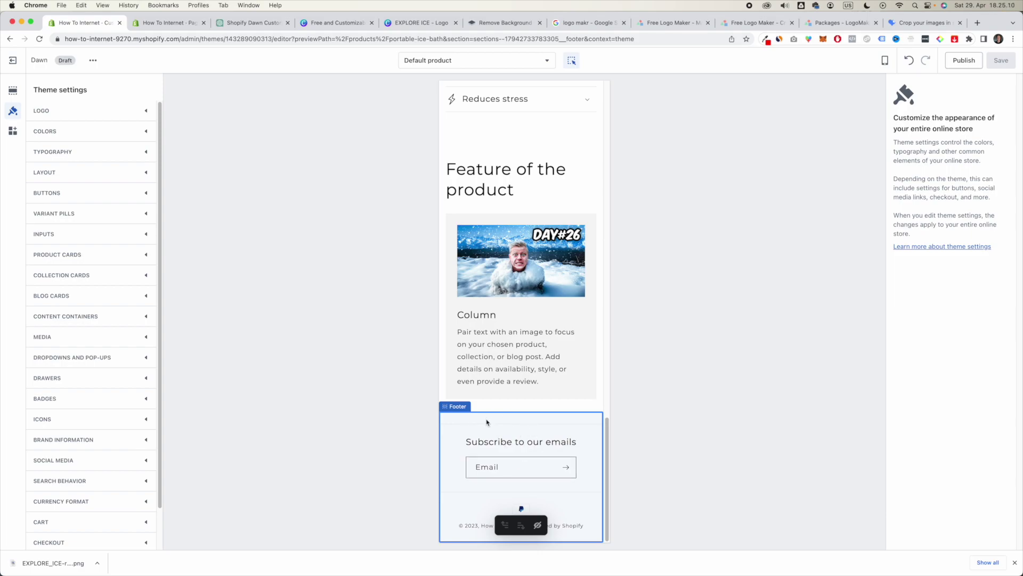
- Switch to the store admin and open the store settings
{"action": "left_click", "coordinate": [182, 26]}
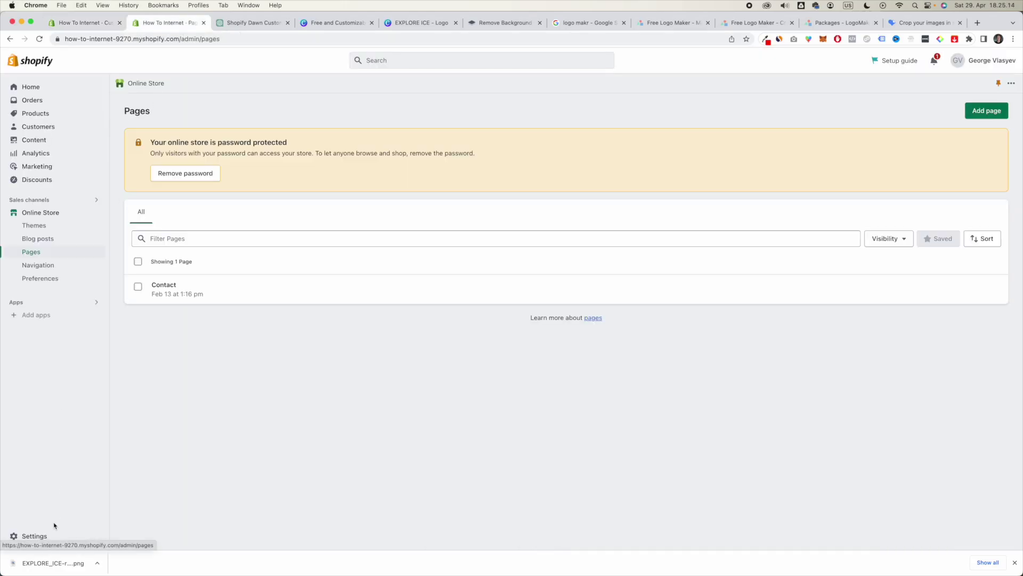
{"action": "left_click", "coordinate": [40, 536]}
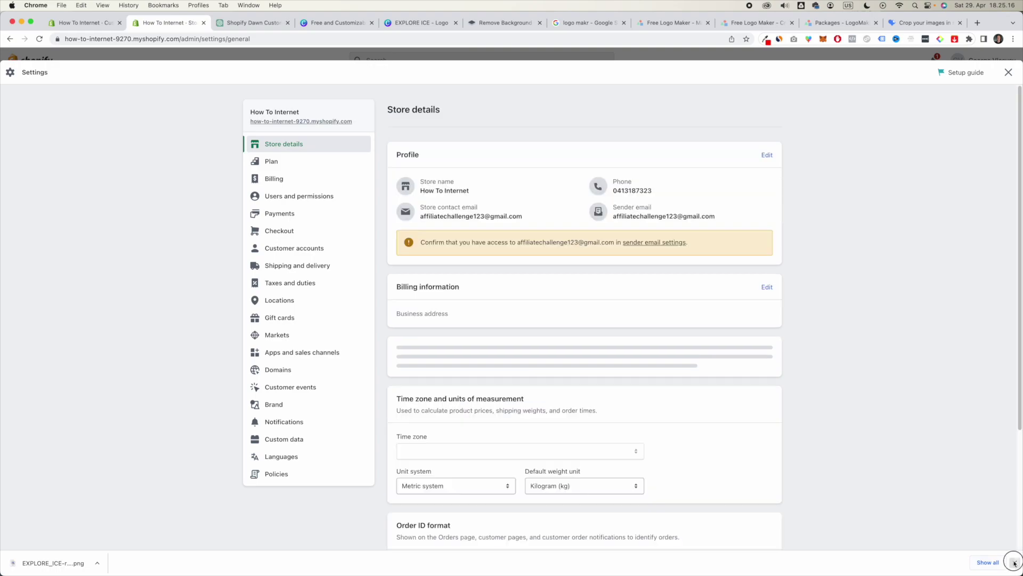
- Open the store's policy settings and create the refund policy and privacy policy from their templates
{"action": "left_click", "coordinate": [1014, 562]}
{"action": "left_click", "coordinate": [276, 474]}
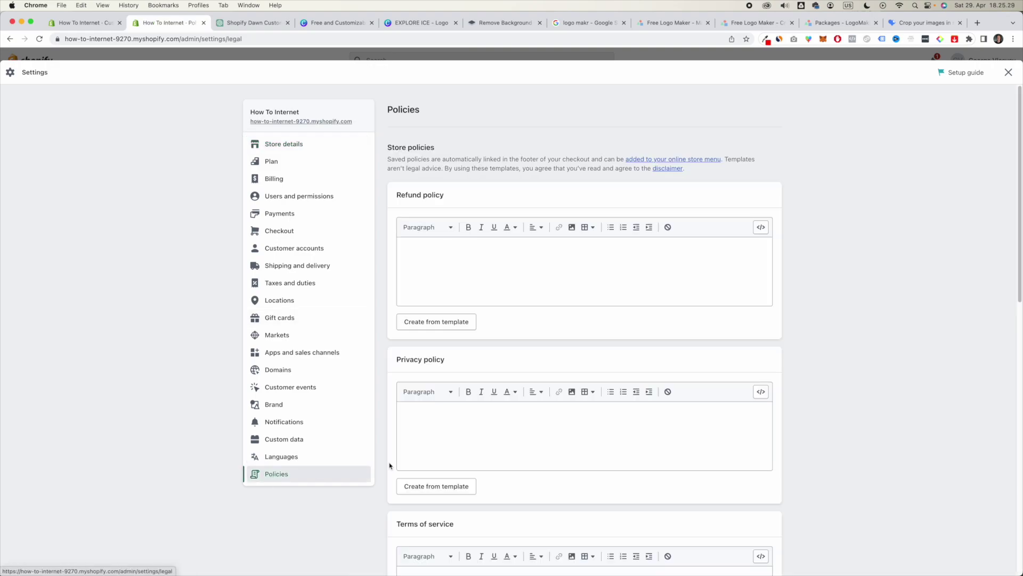
{"action": "scroll", "coordinate": [521, 297], "scroll_direction": "down", "scroll_amount": 6}
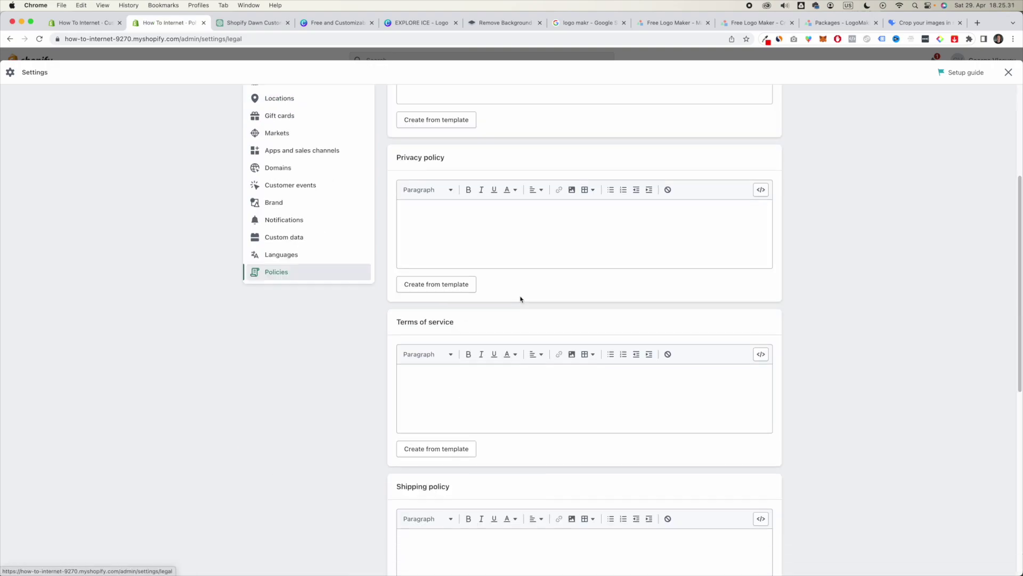
{"action": "scroll", "coordinate": [521, 297], "scroll_direction": "up", "scroll_amount": 6}
{"action": "left_click", "coordinate": [451, 324]}
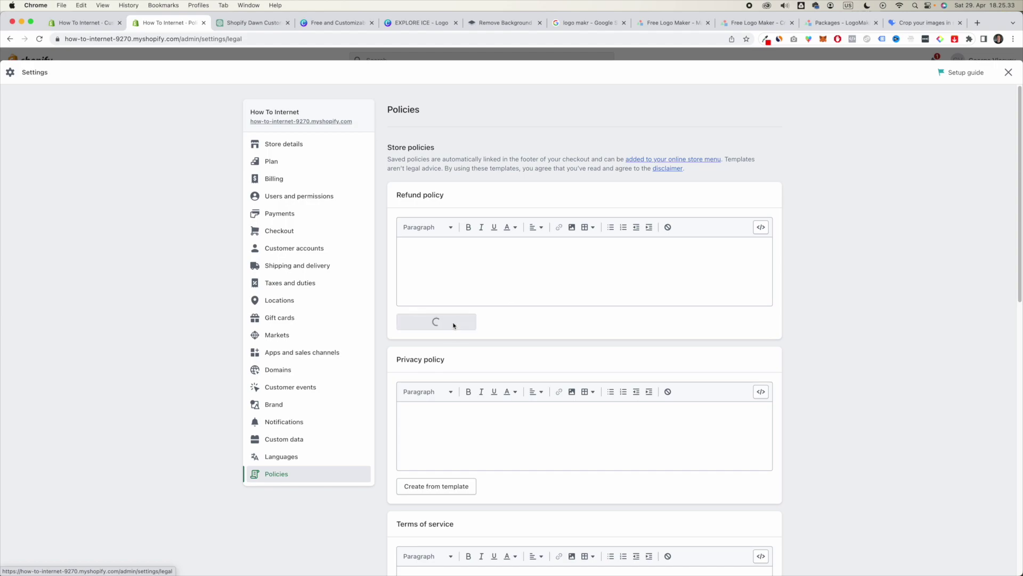
{"action": "left_click", "coordinate": [420, 494]}
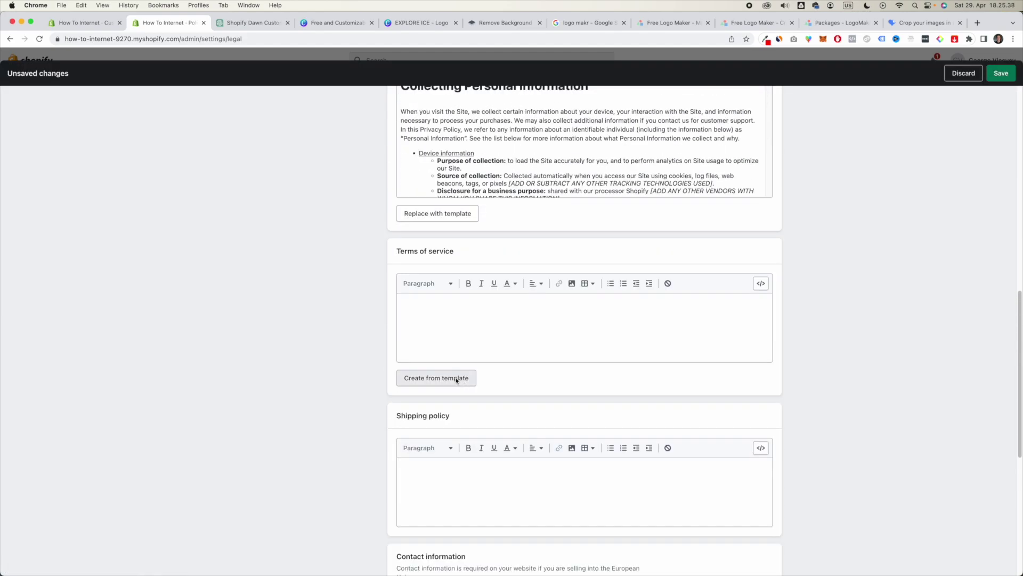
- Create the terms of service and the contact information from their templates
{"action": "left_click", "coordinate": [455, 378]}
{"action": "scroll", "coordinate": [440, 371], "scroll_direction": "down", "scroll_amount": 8}
{"action": "left_click", "coordinate": [439, 368]}
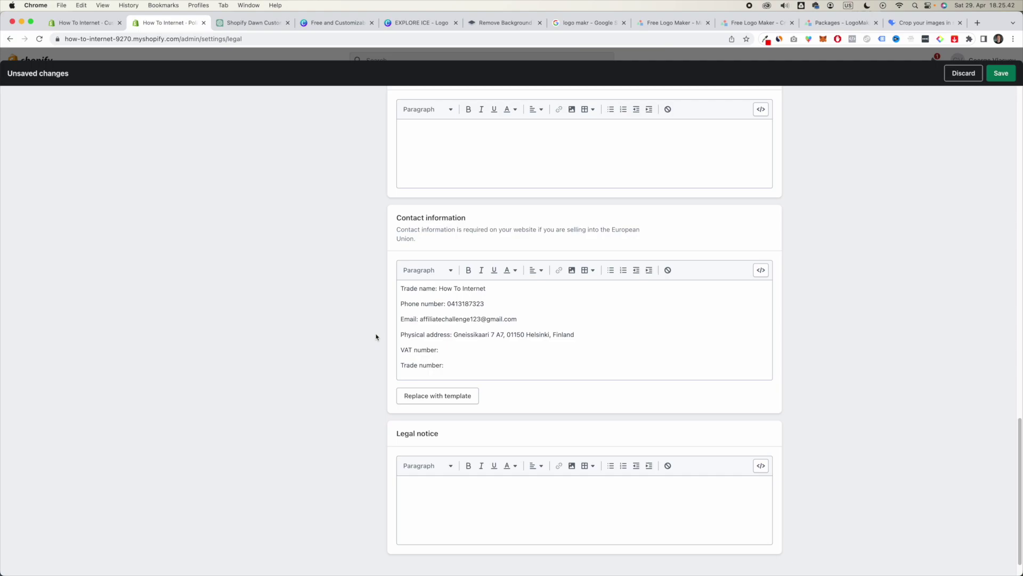
{"action": "scroll", "coordinate": [377, 338], "scroll_direction": "up", "scroll_amount": 15}
- Try a 150-day return period in the refund policy's first sentence and set it back to 30 days
{"action": "left_click_drag", "start_coordinate": [552, 299], "coordinate": [469, 300]}
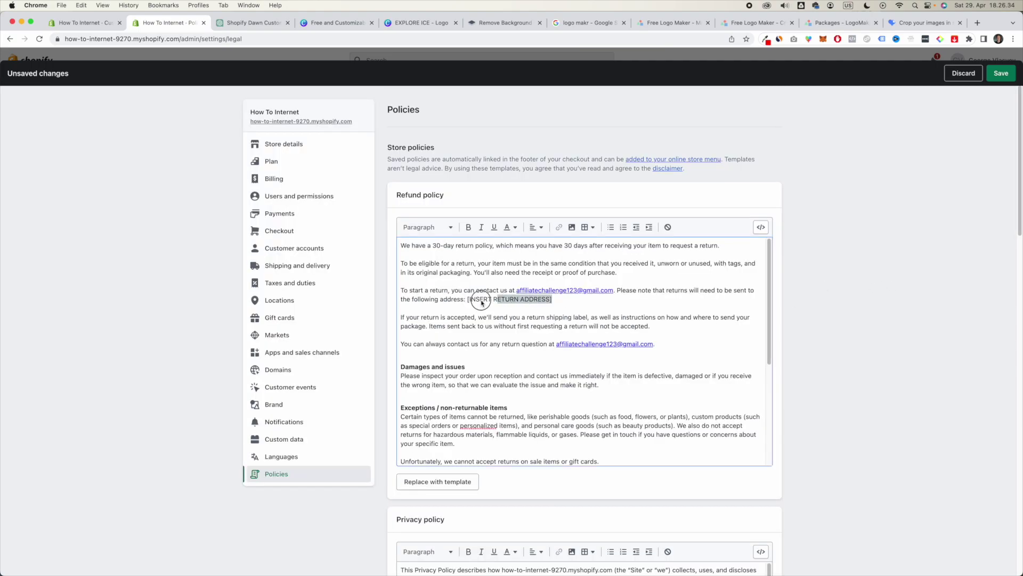
{"action": "left_click", "coordinate": [472, 302]}
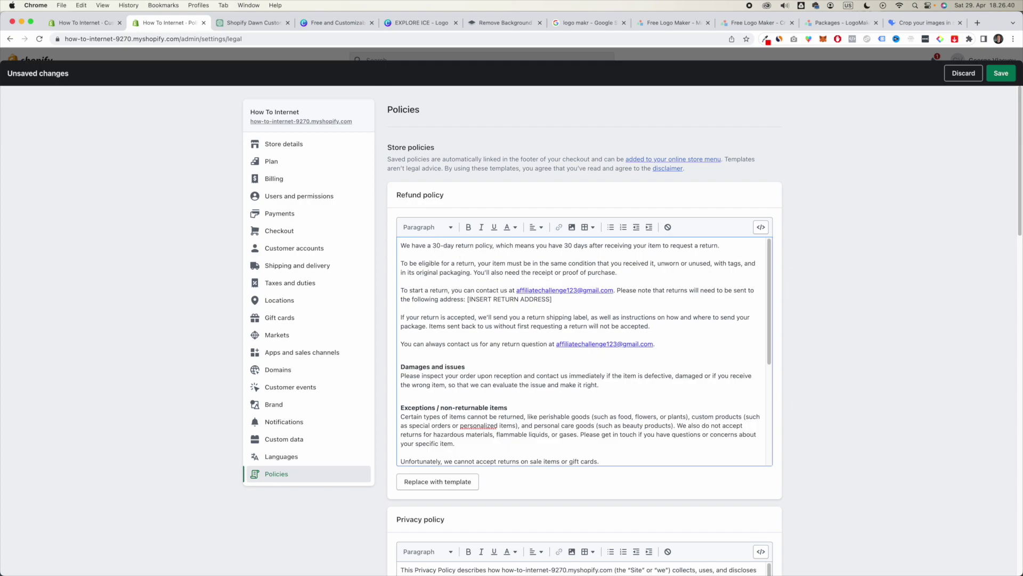
{"action": "key", "text": "BackSpace"}
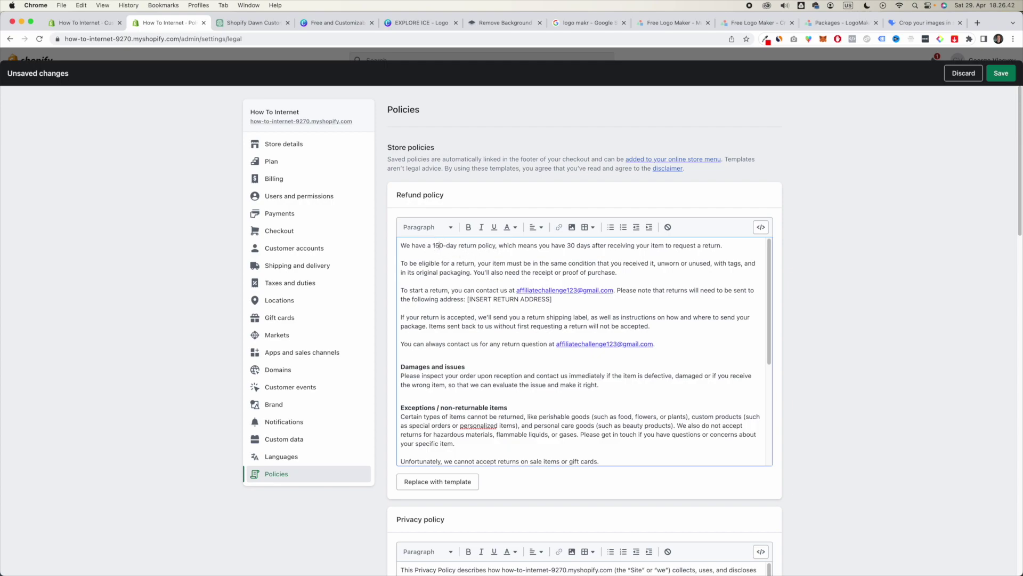
{"action": "type", "text": "3"}
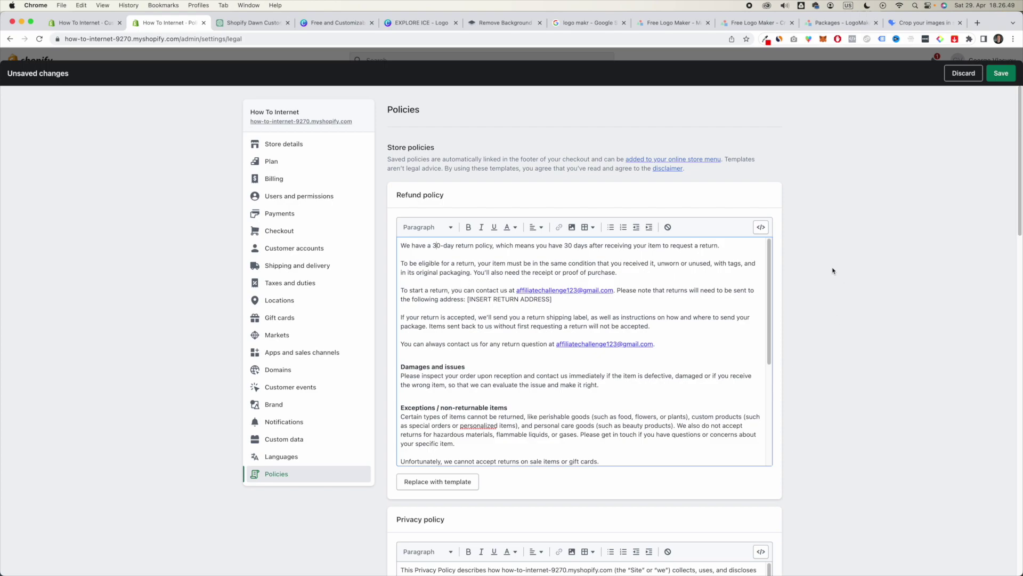
- Save the store policies and open the Footer menu in the online store's navigation
{"action": "left_click", "coordinate": [1003, 74]}
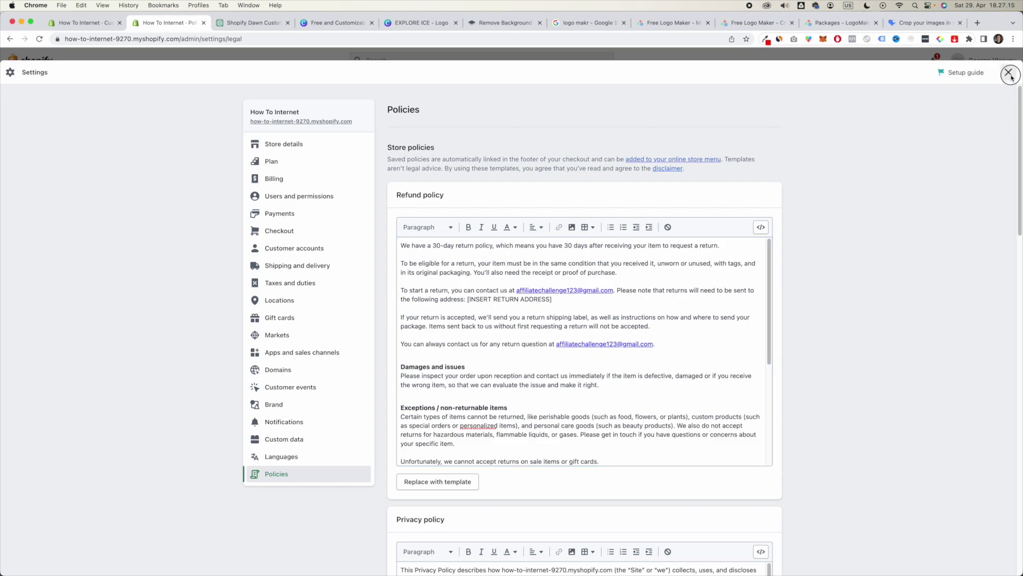
{"action": "left_click", "coordinate": [1009, 74]}
{"action": "left_click", "coordinate": [68, 271]}
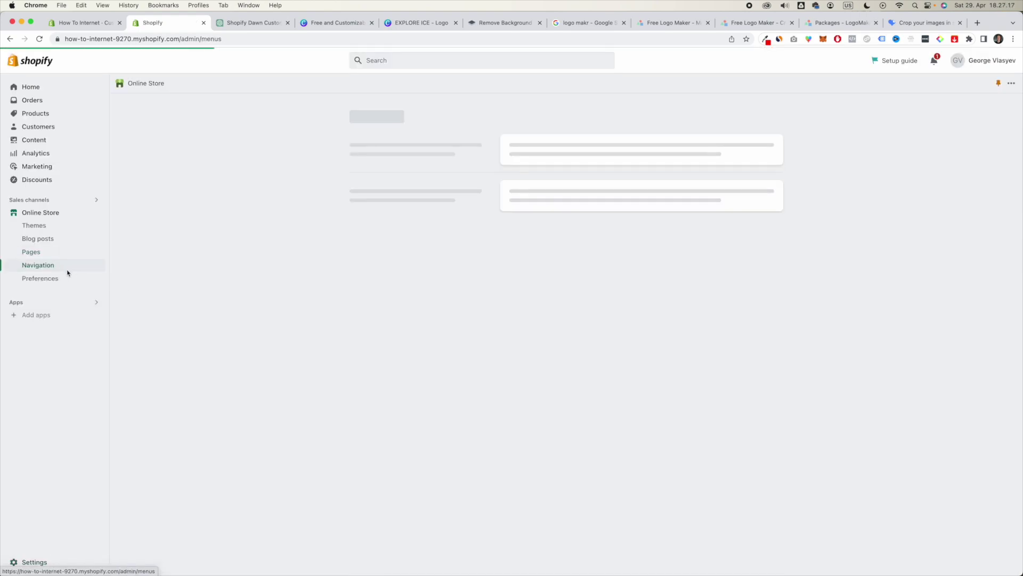
{"action": "left_click", "coordinate": [525, 260]}
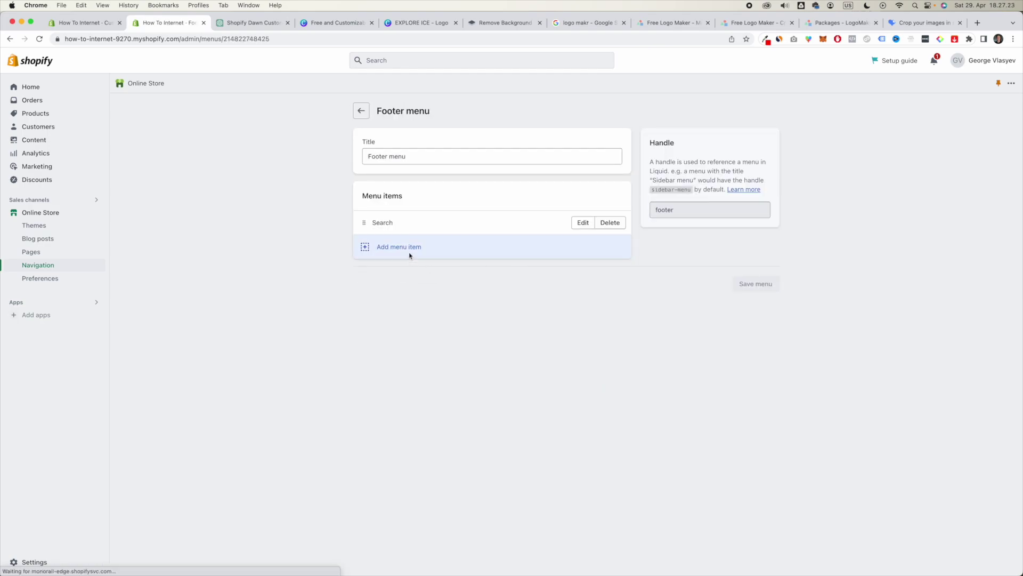
- Add a Privacy Policy item to the Footer menu, linked to the store's privacy policy
{"action": "left_click", "coordinate": [409, 251]}
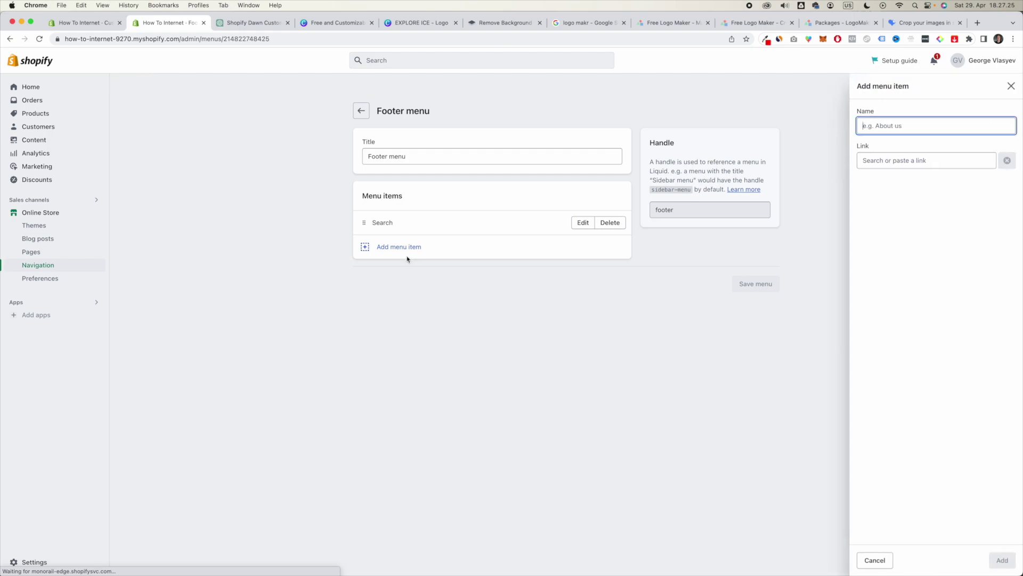
{"action": "left_click", "coordinate": [886, 162]}
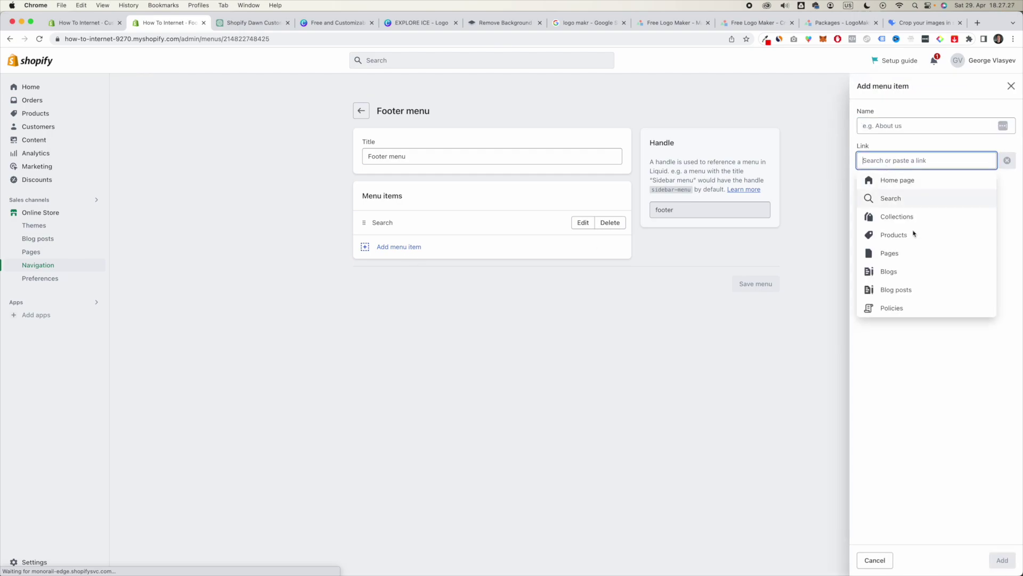
{"action": "left_click", "coordinate": [913, 308]}
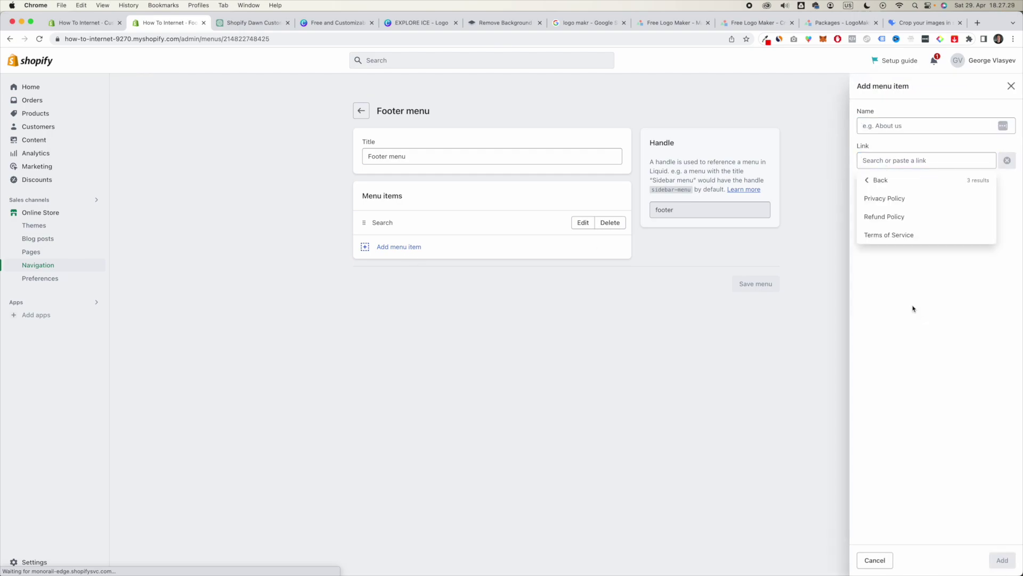
{"action": "left_click", "coordinate": [907, 204]}
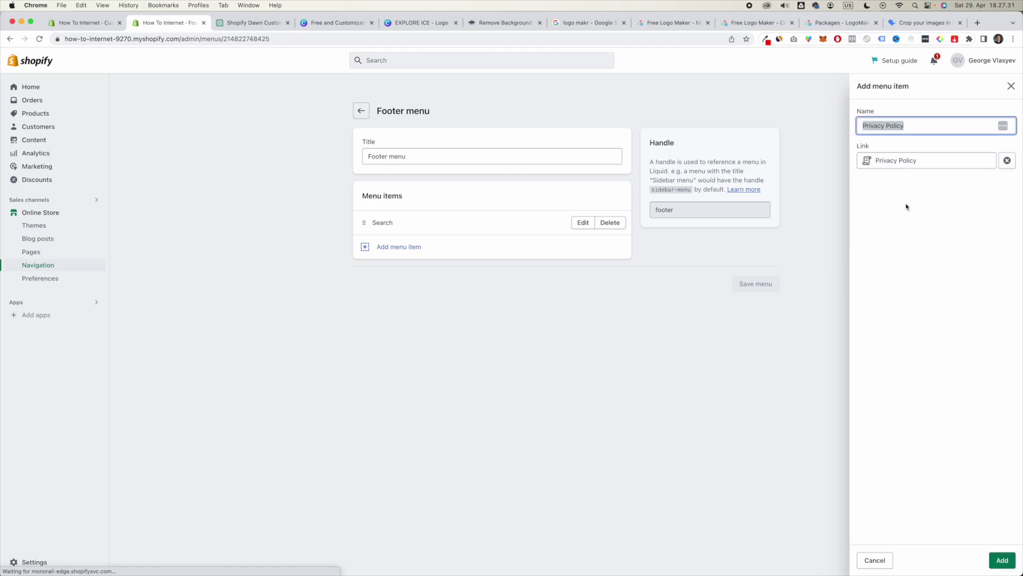
{"action": "left_click", "coordinate": [1001, 560]}
- Add a Refund Policy item to the Footer menu, linked to the store's refund policy
{"action": "left_click", "coordinate": [399, 271]}
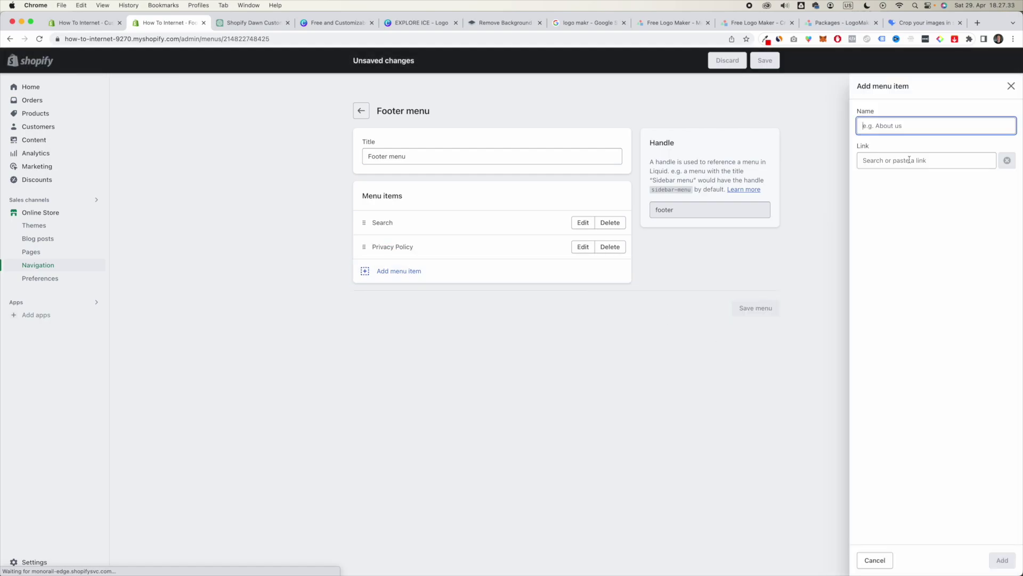
{"action": "left_click", "coordinate": [903, 164]}
{"action": "left_click", "coordinate": [906, 304]}
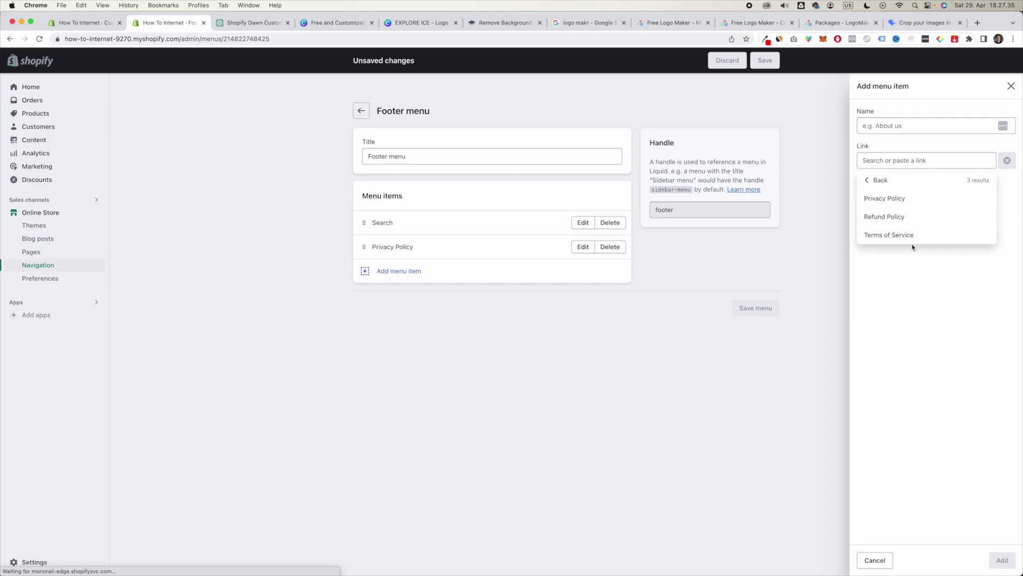
{"action": "left_click", "coordinate": [907, 217]}
{"action": "left_click", "coordinate": [1002, 560]}
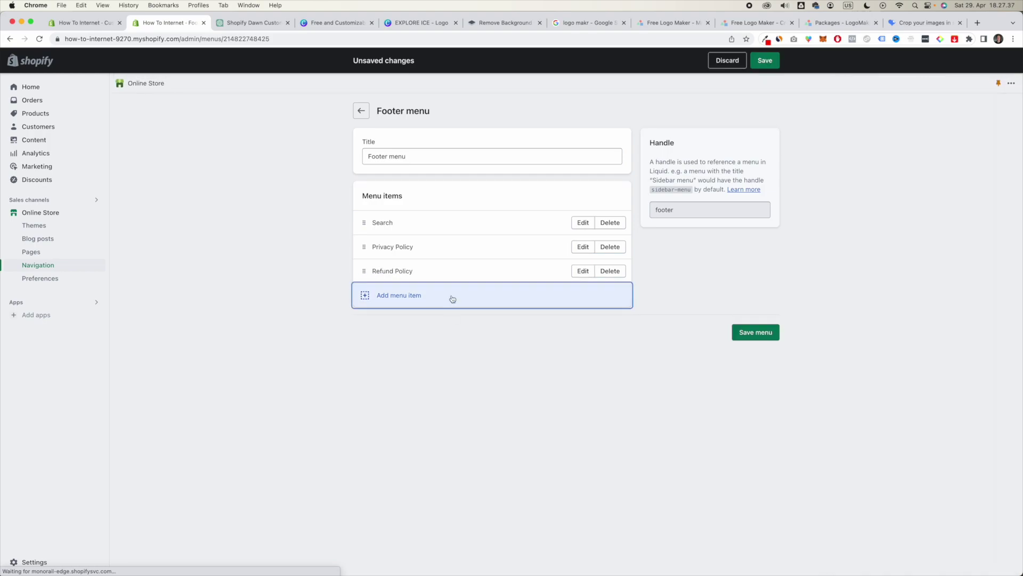
- Add a Terms of Service item linked to that policy and save the Footer menu
{"action": "left_click", "coordinate": [450, 295]}
{"action": "left_click", "coordinate": [911, 163]}
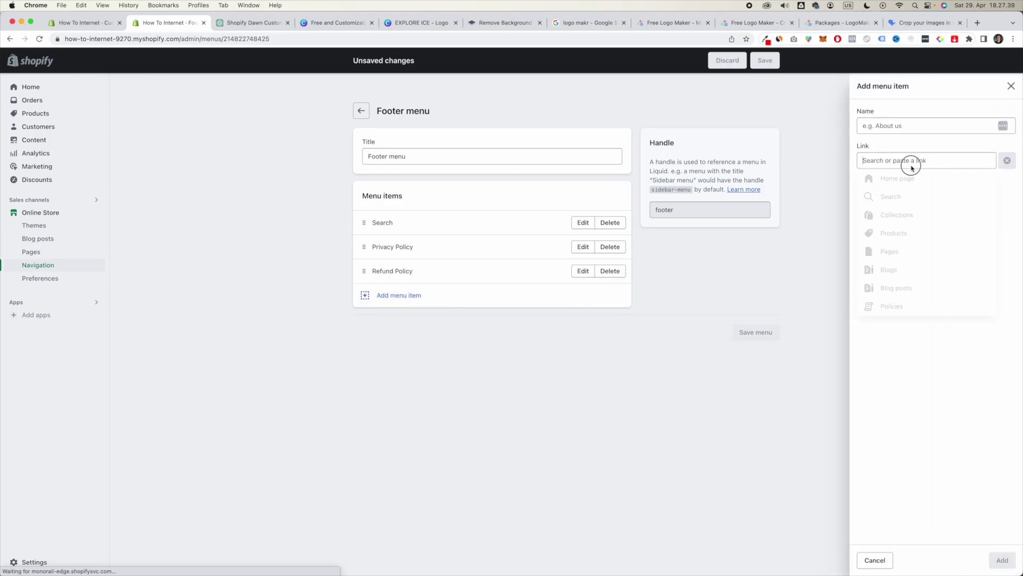
{"action": "left_click", "coordinate": [907, 304]}
{"action": "left_click", "coordinate": [925, 235]}
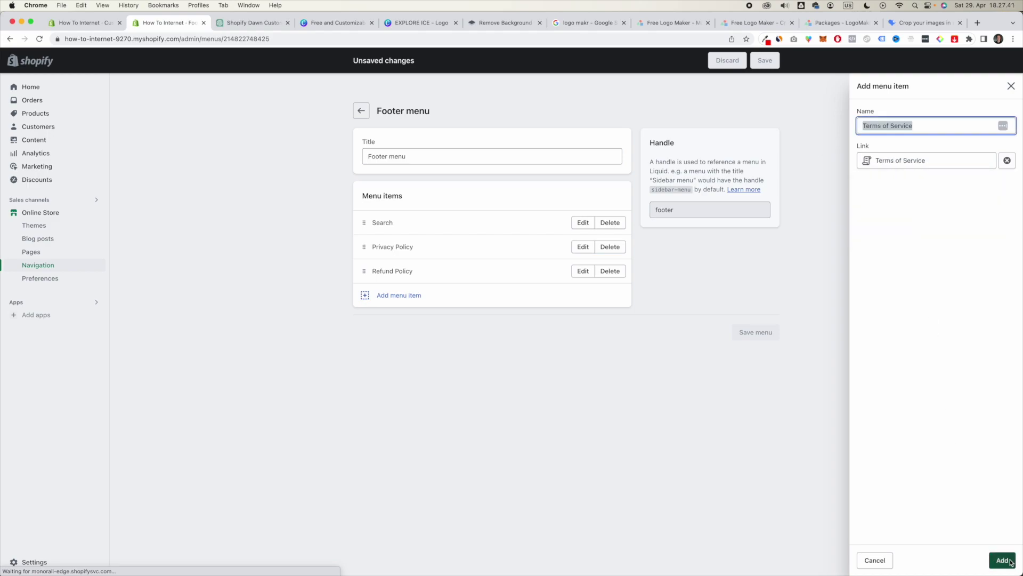
{"action": "left_click", "coordinate": [1003, 559]}
{"action": "left_click", "coordinate": [759, 359]}
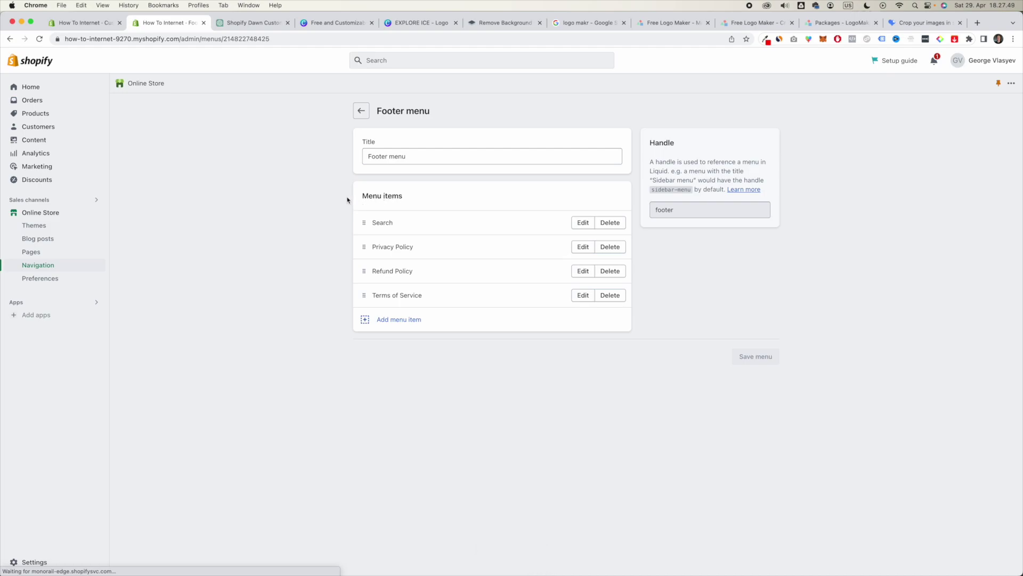
{"action": "left_click_drag", "start_coordinate": [376, 222], "coordinate": [385, 248]}
{"action": "left_click", "coordinate": [385, 250]}
{"action": "left_click", "coordinate": [326, 286]}
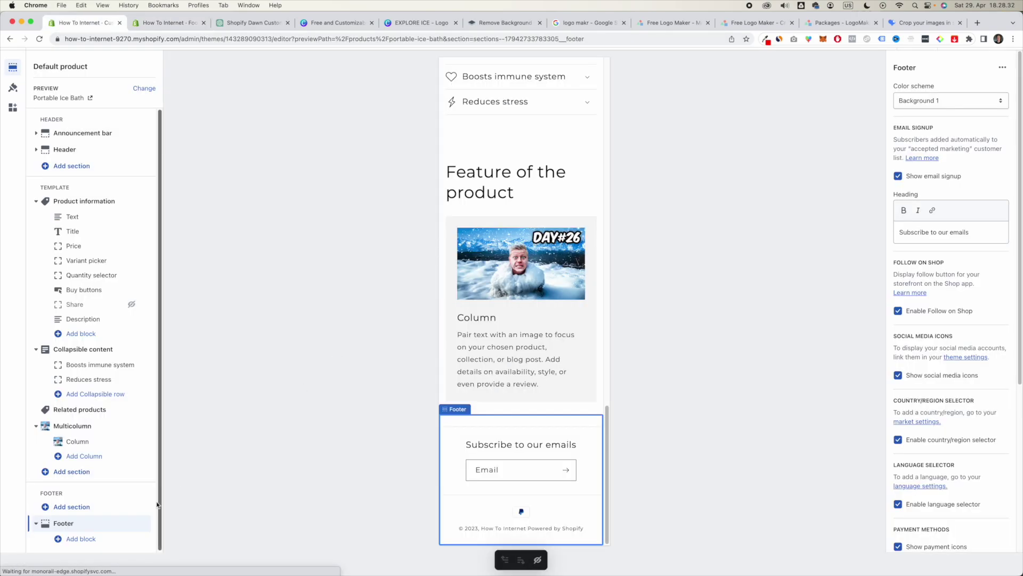
- In the theme editor, add a Menu block showing the Footer menu to the Footer section
{"action": "left_click", "coordinate": [84, 539]}
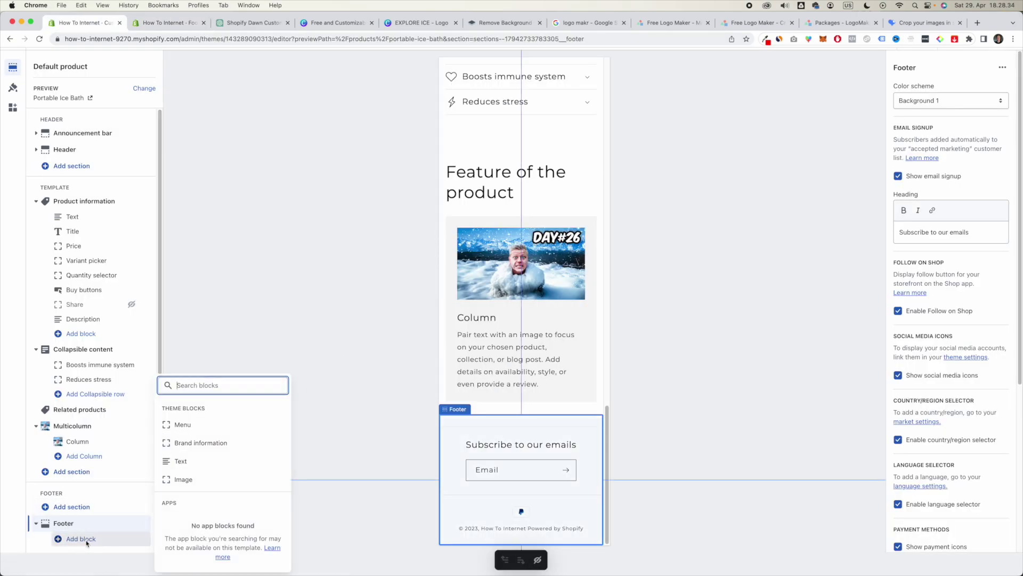
{"action": "left_click", "coordinate": [183, 425]}
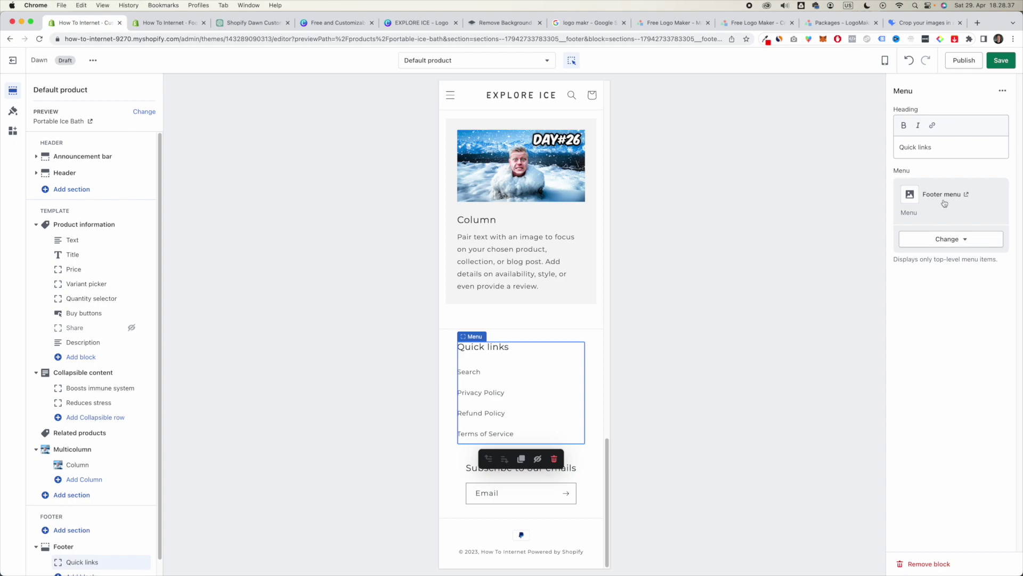
{"action": "left_click", "coordinate": [958, 243]}
{"action": "left_click", "coordinate": [990, 335]}
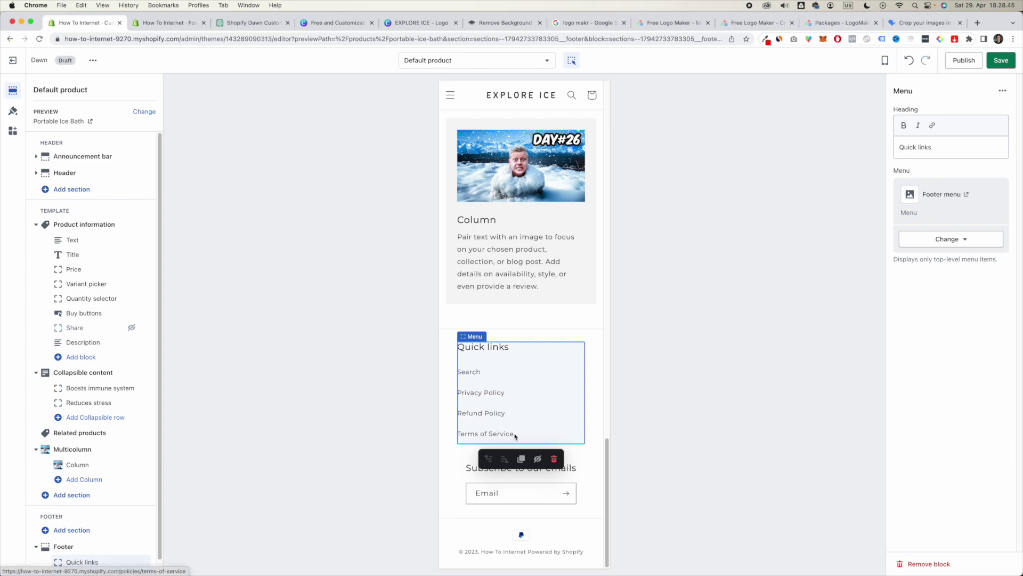
- Change the footer menu block's heading to "Menu" and save the theme
{"action": "left_click_drag", "start_coordinate": [939, 151], "coordinate": [871, 145]}
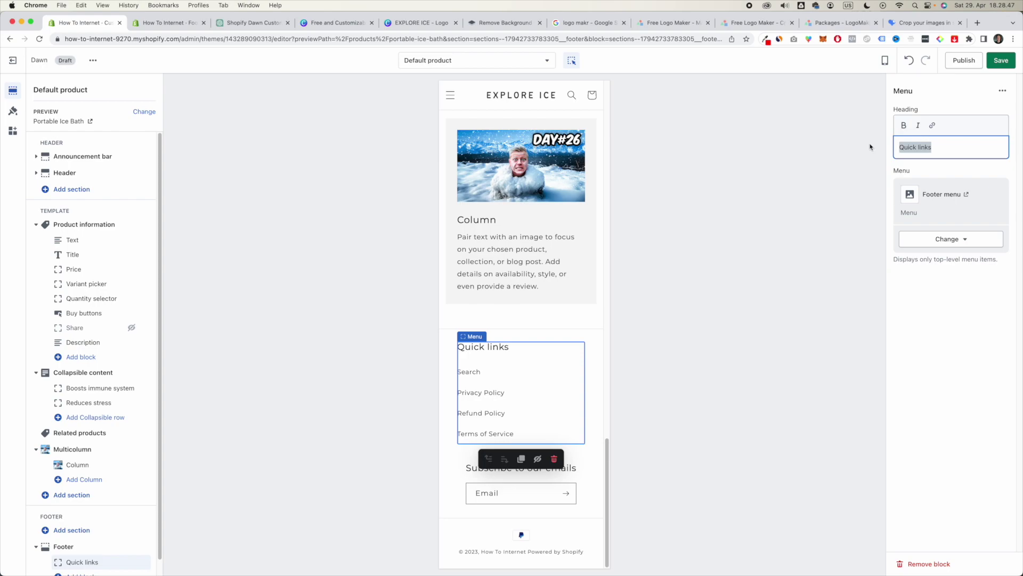
{"action": "type", "text": "Menu"}
{"action": "key", "text": "super+a"}
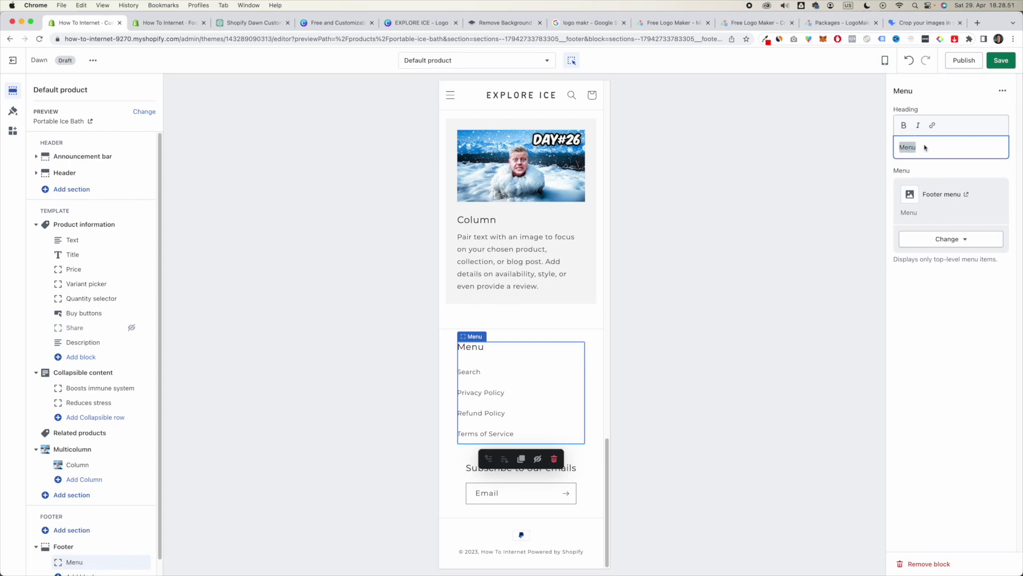
{"action": "left_click", "coordinate": [1001, 60]}
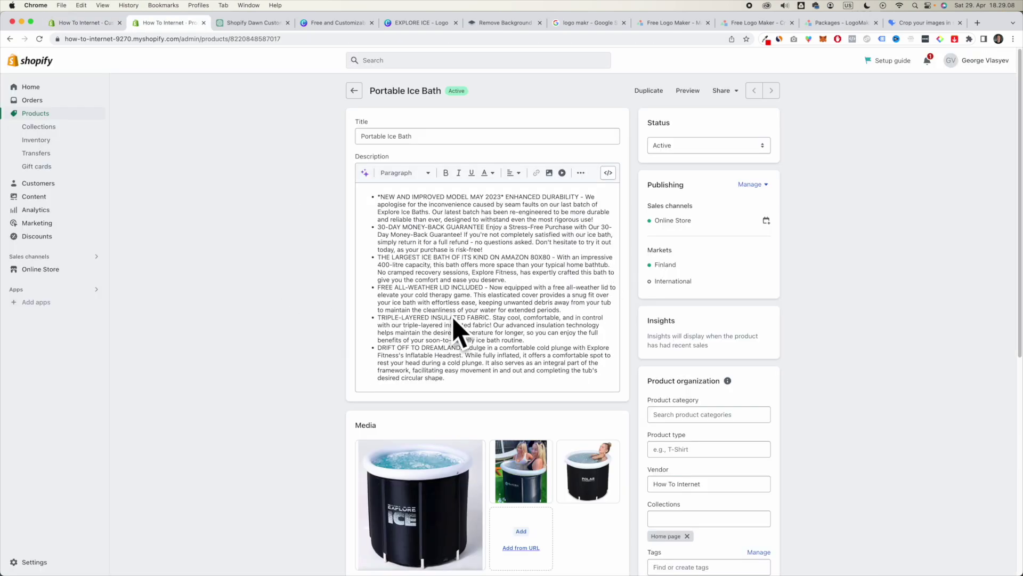
- Copy the Portable Ice Bath's product description and ask ChatGPT to write a short and simple description from it
{"action": "left_click", "coordinate": [469, 279]}
{"action": "key", "text": "super+a"}
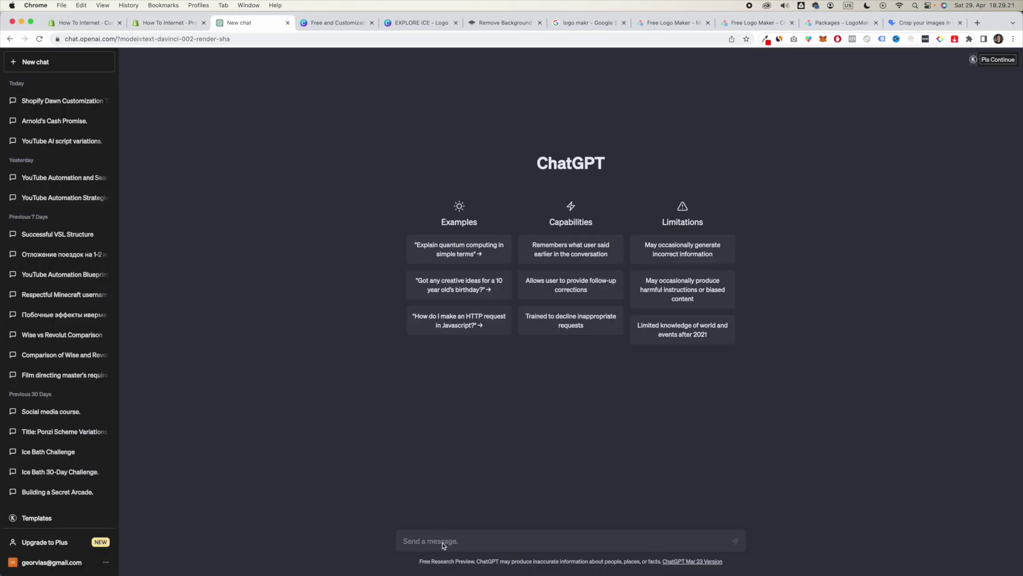
{"action": "type", "text": "wite a decsription for this prod"}
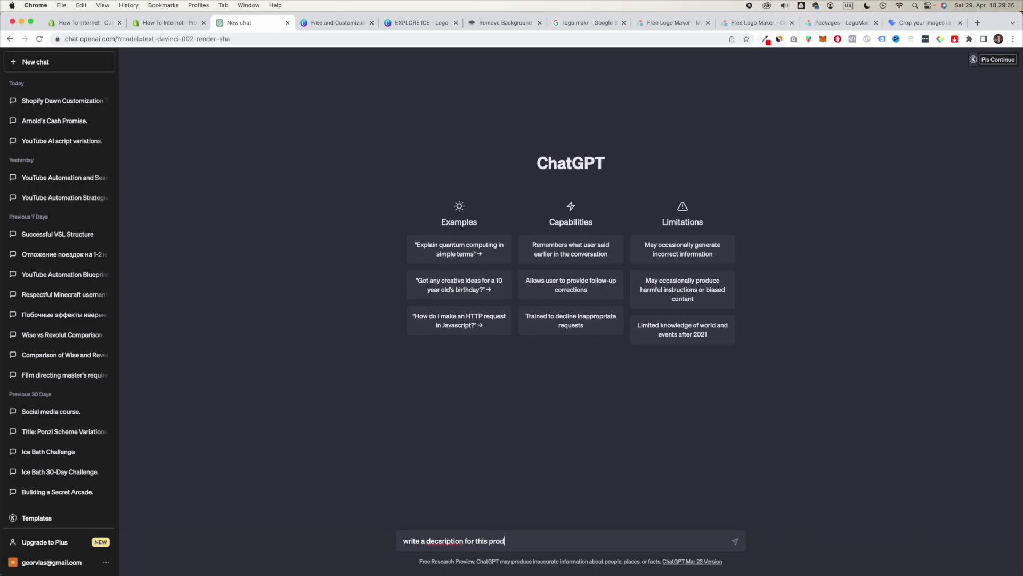
{"action": "type", "text": "uct. keep it short and sh"}
{"action": "type", "text": "mple:"}
{"action": "key", "text": "shift+Return"}
{"action": "type", "text": "*NEW AND IMPROVED MODEL MAY 2023* ENHANCED DURABILITY - We apologise for the inconvenience caused by seam faults on our last batch of Explore Ice Baths. Our latest batch has been re-engineered to be more durable and reliable than ever, designed to withstand even the most rigorous use! 30-DAY MONEY-BACK GUARANTEE Enjoy a Stress-Free Purchase with Our 30-Day Money-Back Guarantee! If you're not completely satisfied with our ice bath, simply return it for a full refund - no questions asked. Don't hesitate to try it out today, as your purchase is risk-free! THE LARGEST ICE BATH OF ITS KIND ON AMAZON 80×80 - With an impressive 400-litre capacity, this bath offers more space than your typical home bathtub. No cramped recovery sessions, Explore Fitness, has expertly crafted this bath to give you the comfort and ease you deserve. FREE ALL-WEATHER LID INCLUDED - Now equipped with a free all-weather lid to elevate your cold therapy game. This elasticated cover provides a snug fit over your ice bath with effortless ease, keeping unwanted debris away from your tub to maintain the cleanliness of your water for extended periods. TRIPLE-LAYERED INSULATED FABRIC. Stay cool, comfortable, and in control with our triple-layered insulated fabric! Our advanced insulation technology helps maintain the desired temperature for longer, so you can enjoy the full benefits of your soon-to-be daily ice bath routine. DRIFT OFF TO DREAMLAND. Indulge in a comfortable cold plunge with Explore Fitness's Inflatable Headrest. While fully inflated, it offers a comfortable spot to rest your head during a cold plunge. It also serves as an integral part of the framework, facilitating easy movement in and out and completing the tub's desired circular shape."}
{"action": "key", "text": "Return"}
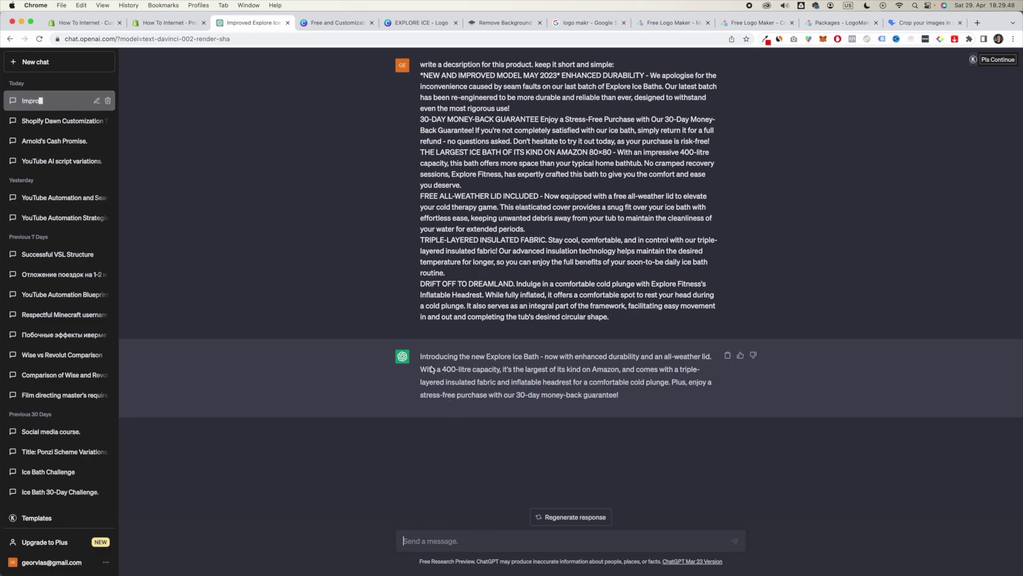
- Replace the Portable Ice Bath's description in the store admin with ChatGPT's answer and save the product
{"action": "left_click_drag", "start_coordinate": [419, 356], "coordinate": [645, 405]}
{"action": "key", "text": "super+c"}
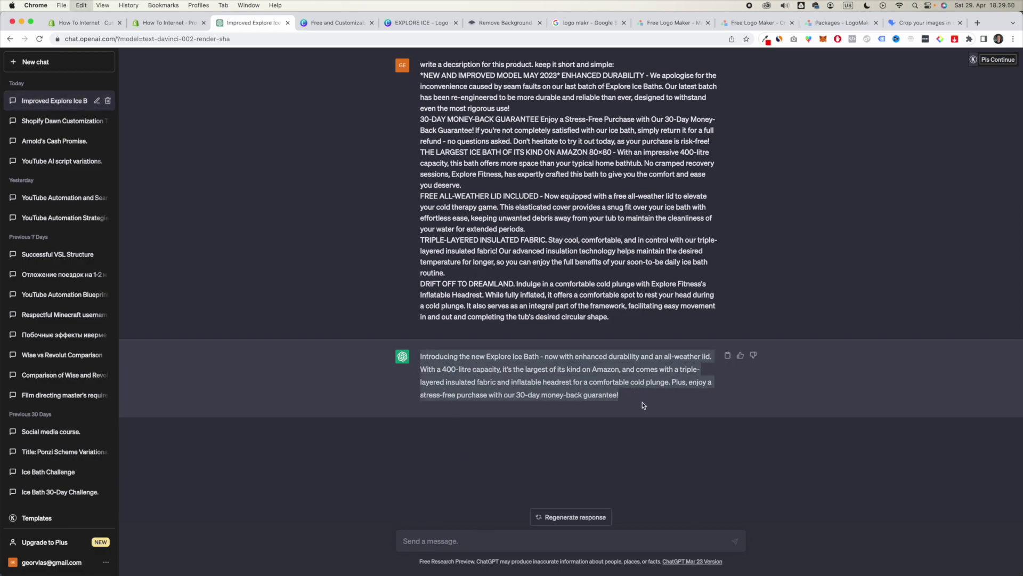
{"action": "left_click", "coordinate": [81, 23]}
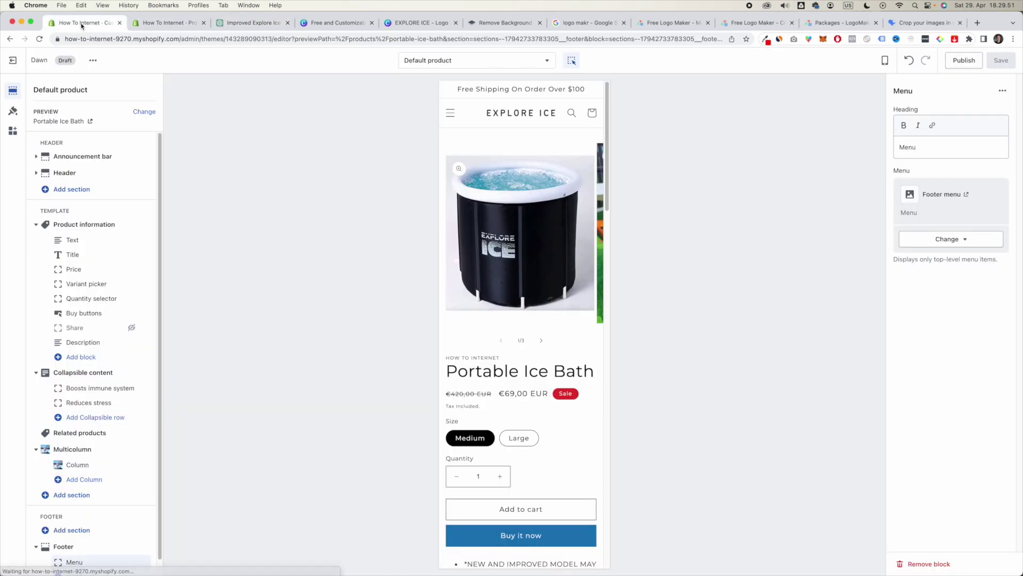
{"action": "left_click", "coordinate": [165, 23]}
{"action": "key", "text": "super+v"}
{"action": "left_click", "coordinate": [759, 62]}
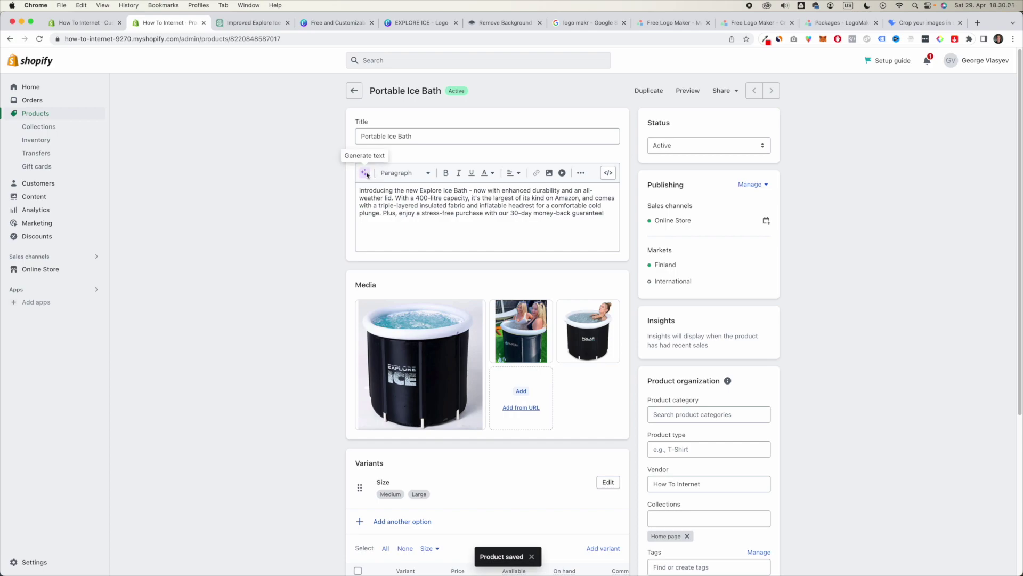
- Review the product description generator's keyword, tone of voice and special instruction options, and close it without generating text
{"action": "left_click", "coordinate": [365, 174]}
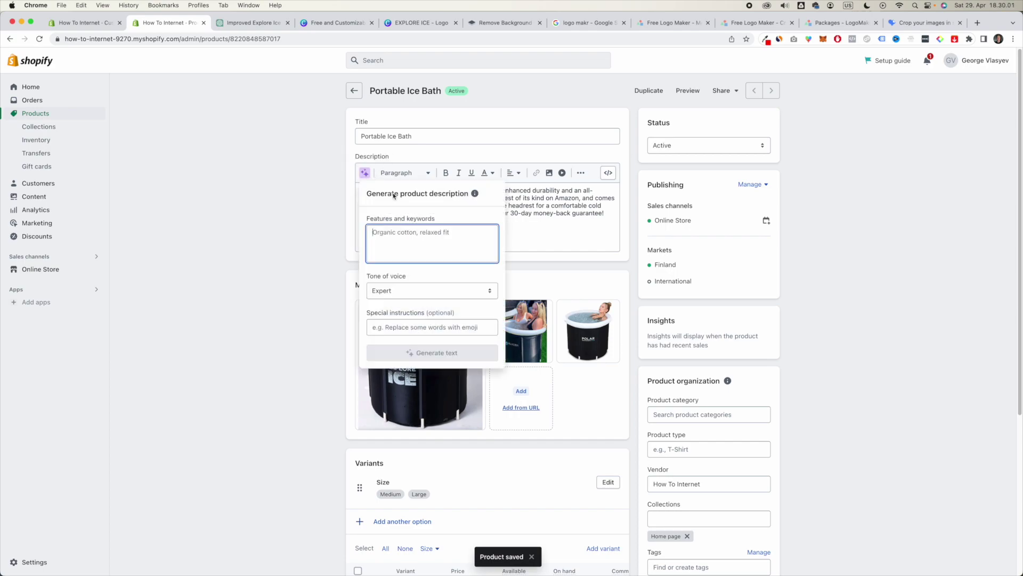
{"action": "left_click", "coordinate": [411, 291]}
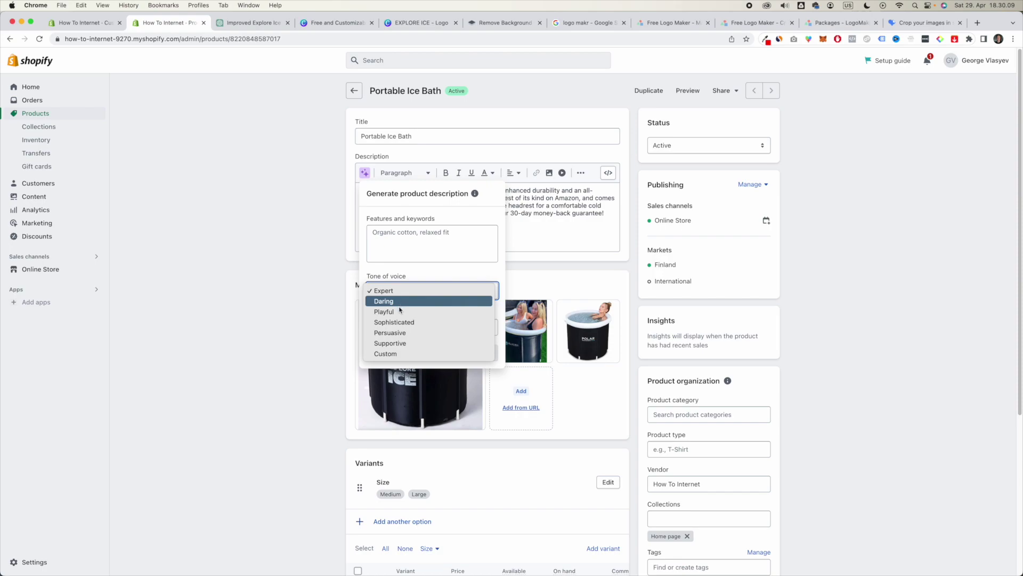
{"action": "left_click", "coordinate": [425, 275]}
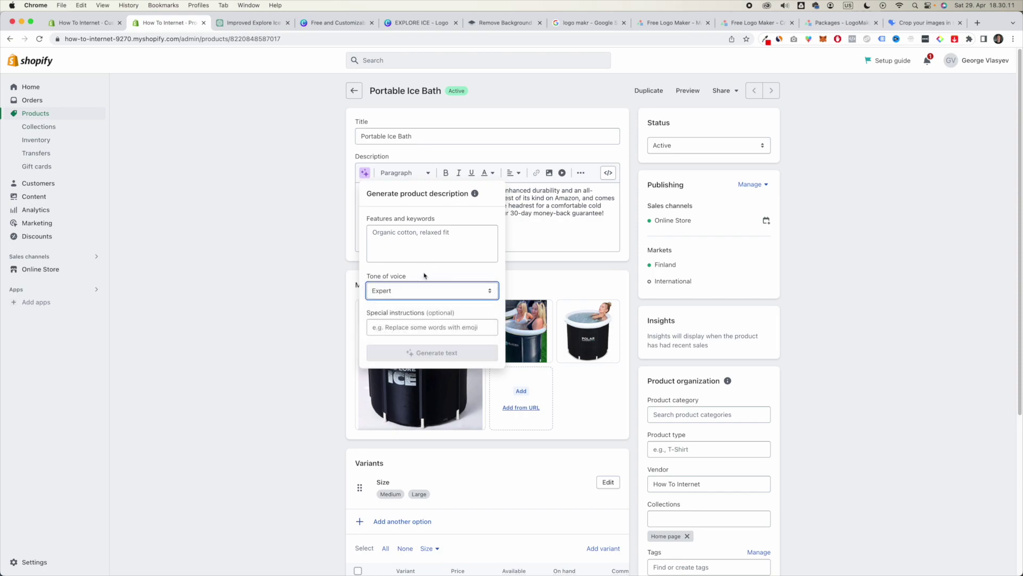
{"action": "left_click_drag", "start_coordinate": [373, 222], "coordinate": [428, 223]}
{"action": "left_click_drag", "start_coordinate": [414, 316], "coordinate": [444, 335]}
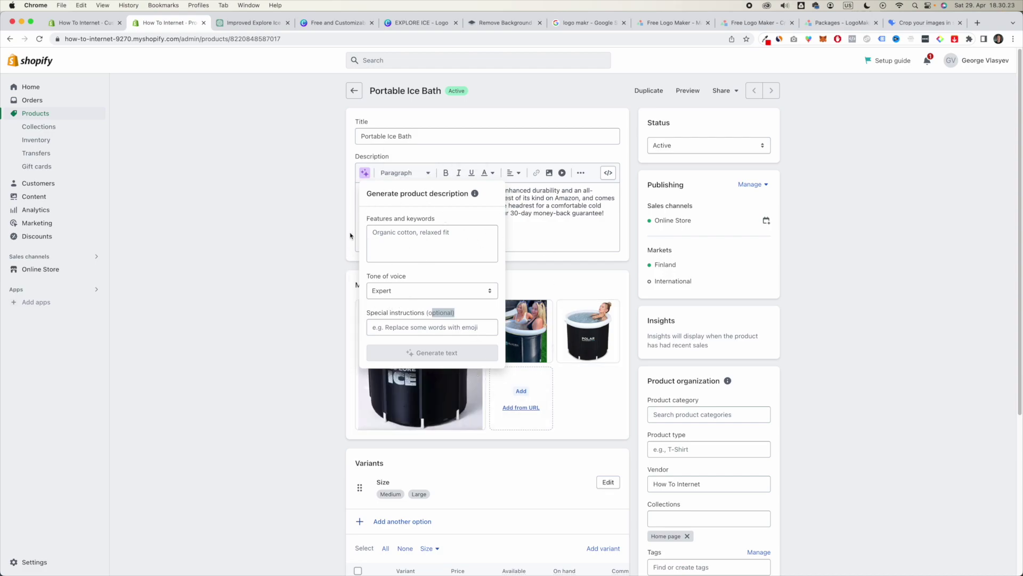
{"action": "left_click", "coordinate": [205, 251]}
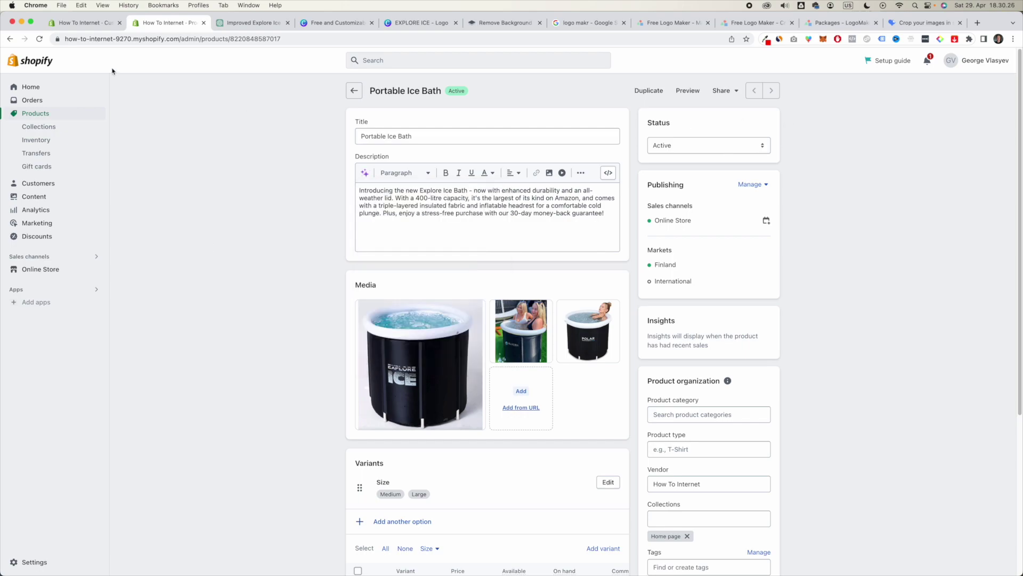
- Switch to the theme editor and check the header's navigation drawer in the mobile preview
{"action": "left_click", "coordinate": [83, 23]}
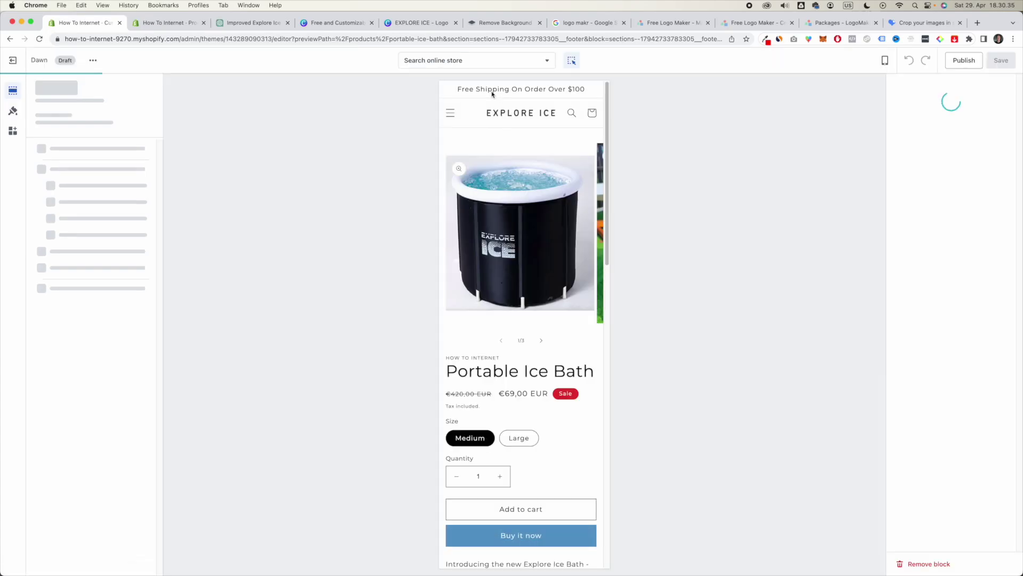
{"action": "left_click", "coordinate": [451, 117]}
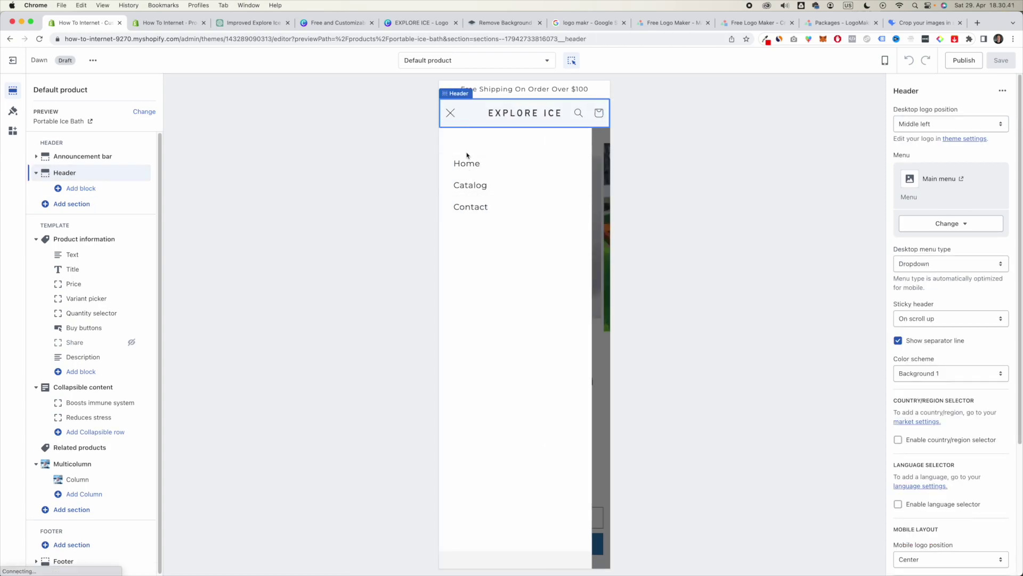
{"action": "left_click", "coordinate": [450, 112]}
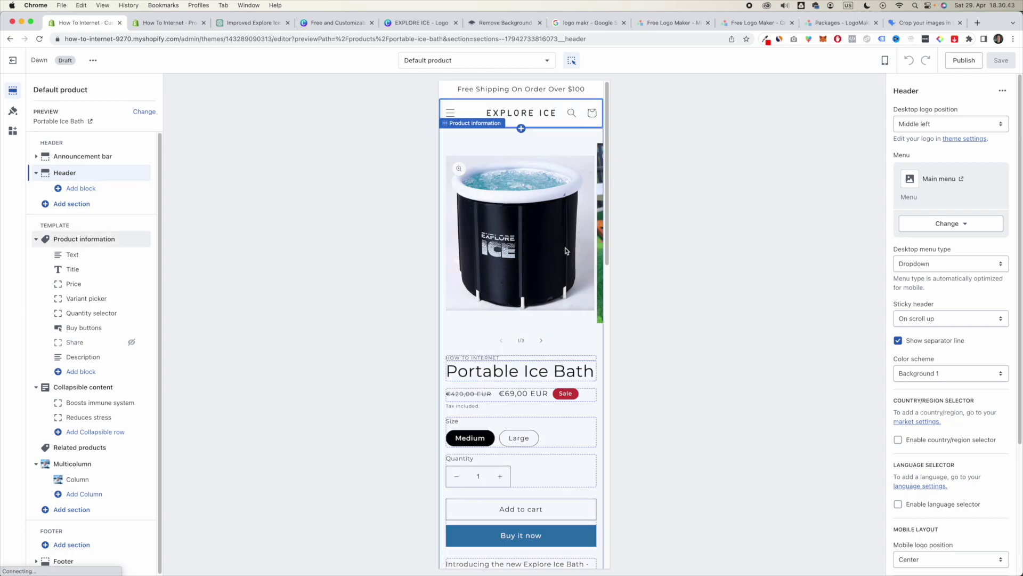
- Remove the vendor Text block above the Portable Ice Bath title from the Product information section
{"action": "scroll", "coordinate": [521, 307], "scroll_direction": "down", "scroll_amount": 3}
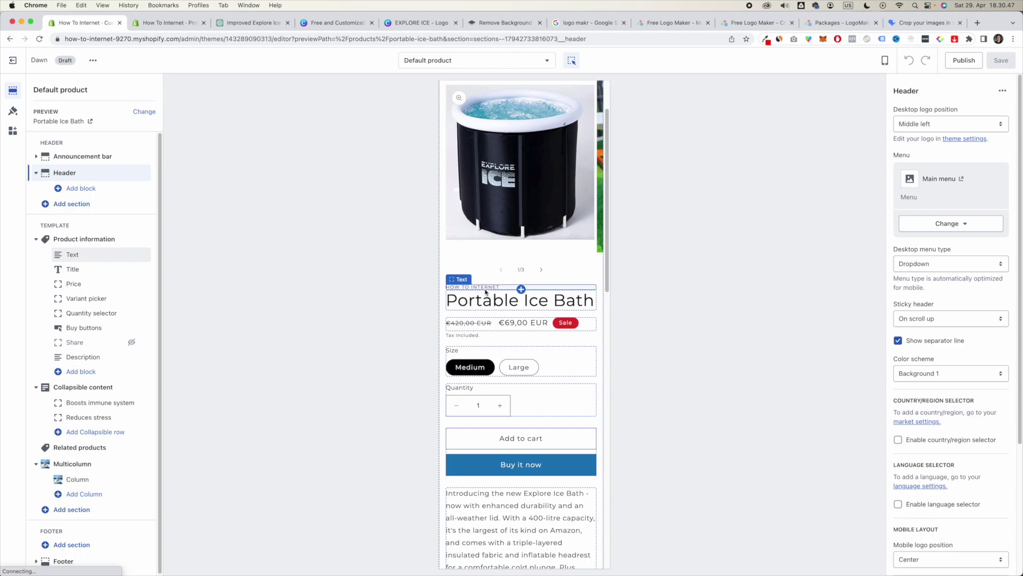
{"action": "left_click", "coordinate": [477, 288]}
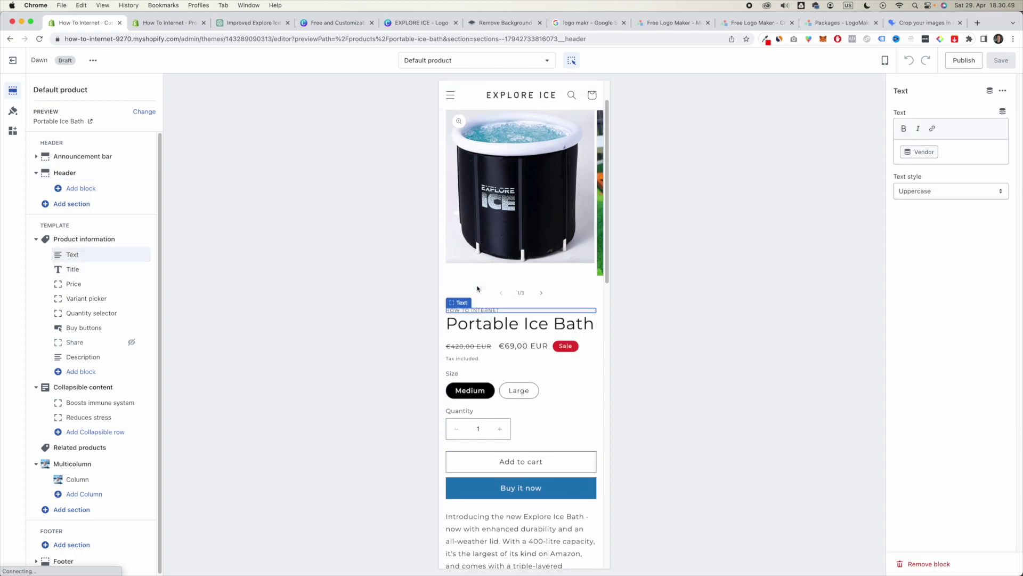
{"action": "left_click", "coordinate": [1003, 90]}
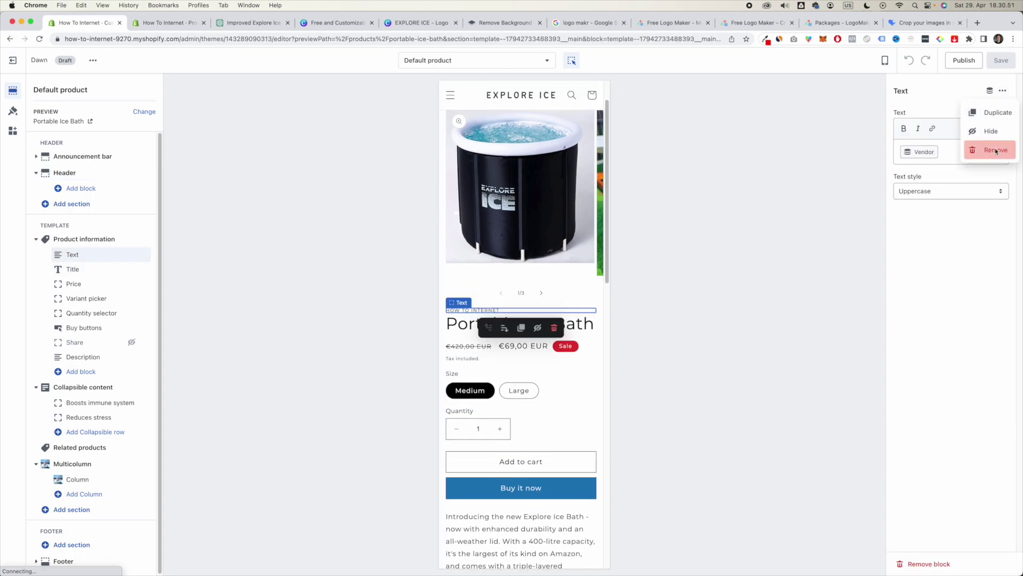
{"action": "left_click", "coordinate": [996, 149]}
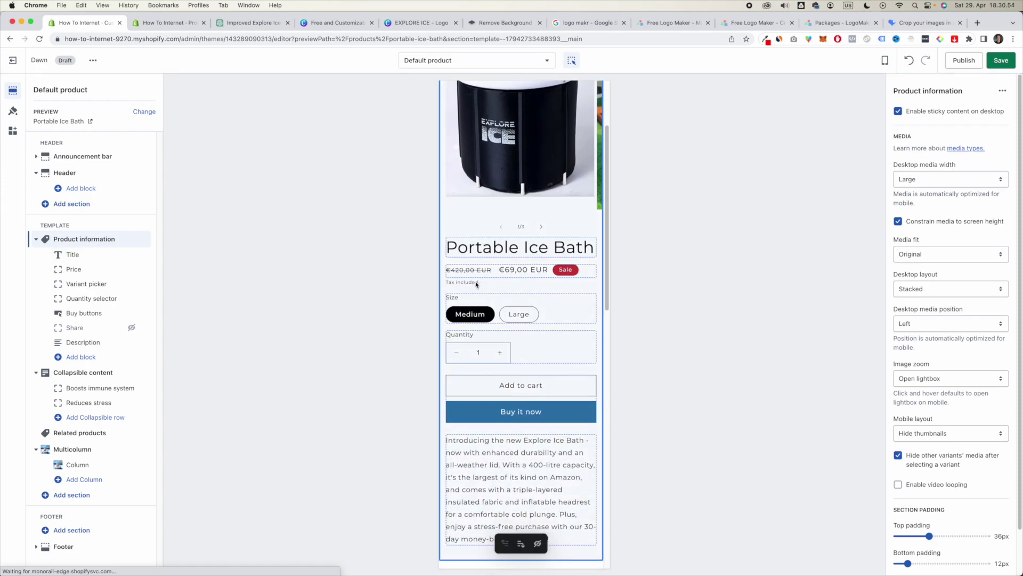
- Try adding a collapsible row below Reduces stress in the Benefits of Cold Exposure section, and remove it again
{"action": "scroll", "coordinate": [530, 287], "scroll_direction": "down", "scroll_amount": 5}
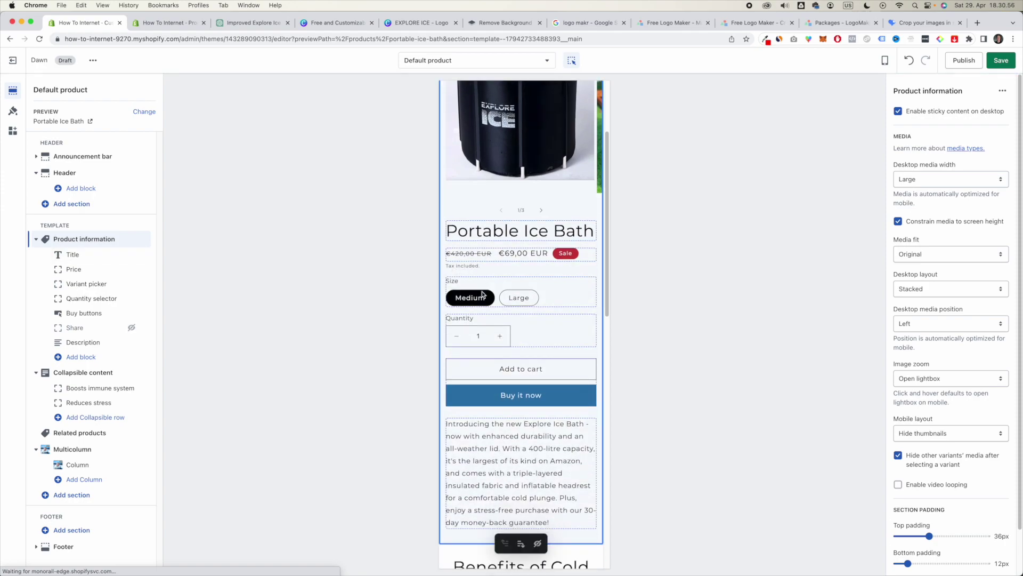
{"action": "scroll", "coordinate": [533, 272], "scroll_direction": "down", "scroll_amount": 1}
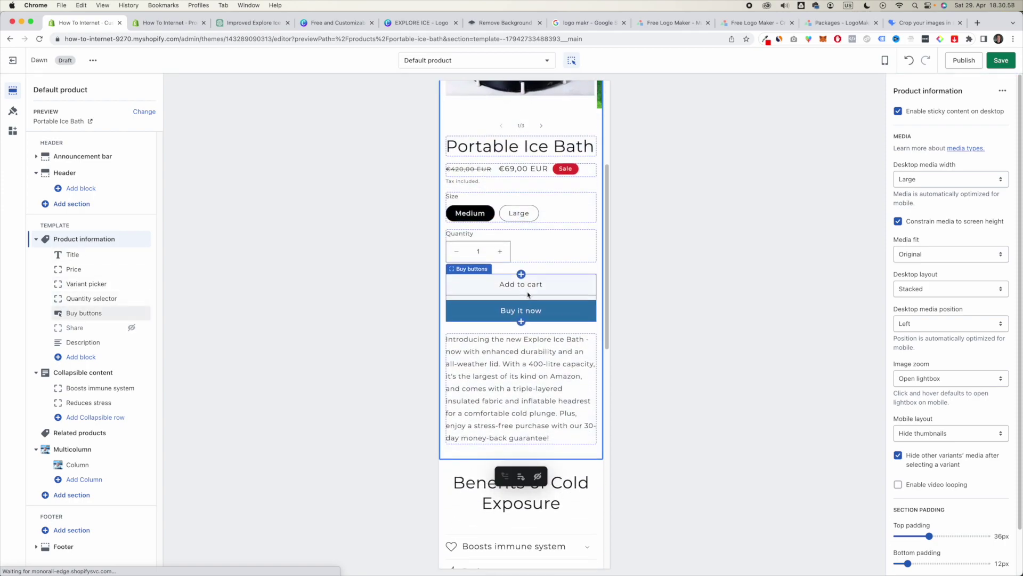
{"action": "scroll", "coordinate": [565, 317], "scroll_direction": "down", "scroll_amount": 8}
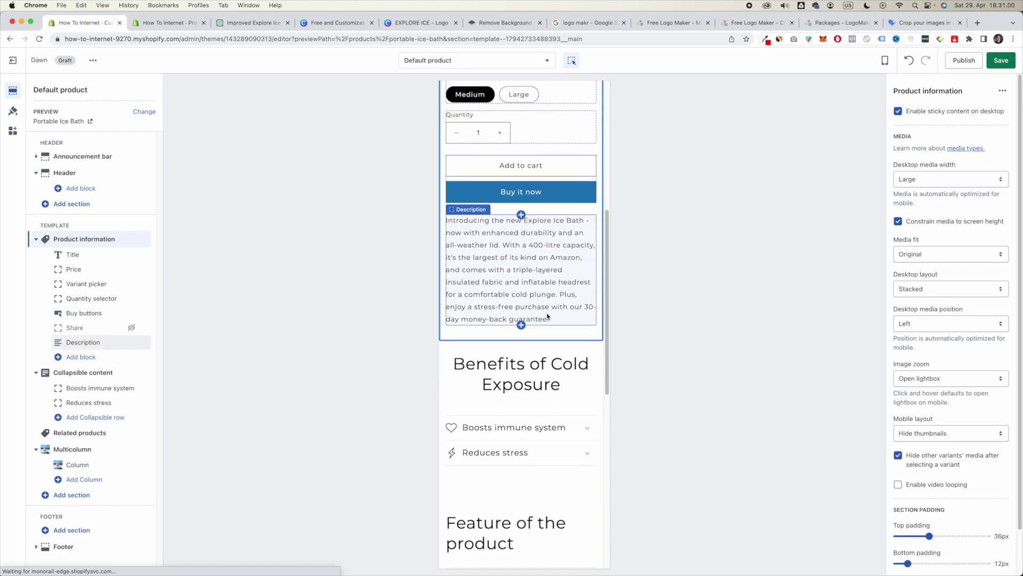
{"action": "scroll", "coordinate": [549, 293], "scroll_direction": "down", "scroll_amount": 3}
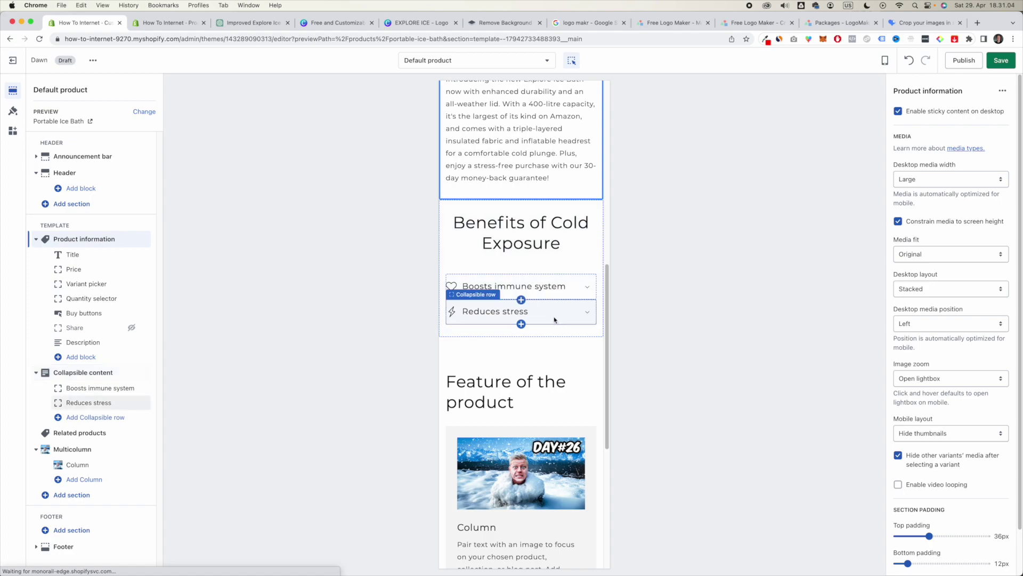
{"action": "left_click", "coordinate": [522, 324]}
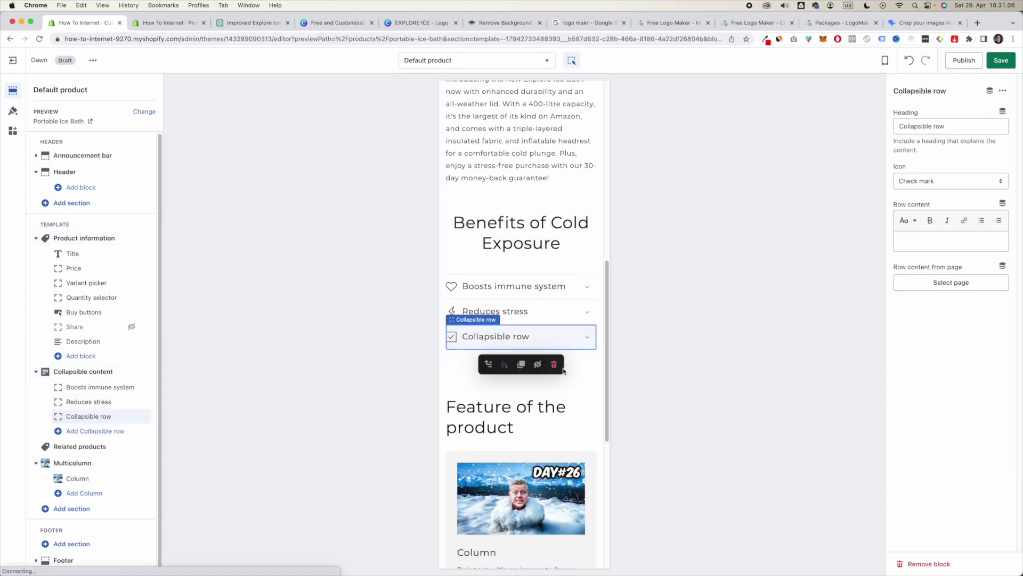
{"action": "left_click", "coordinate": [557, 361]}
- Browse the full list of theme sections available for the product template and close it without adding one
{"action": "scroll", "coordinate": [494, 240], "scroll_direction": "down", "scroll_amount": 5}
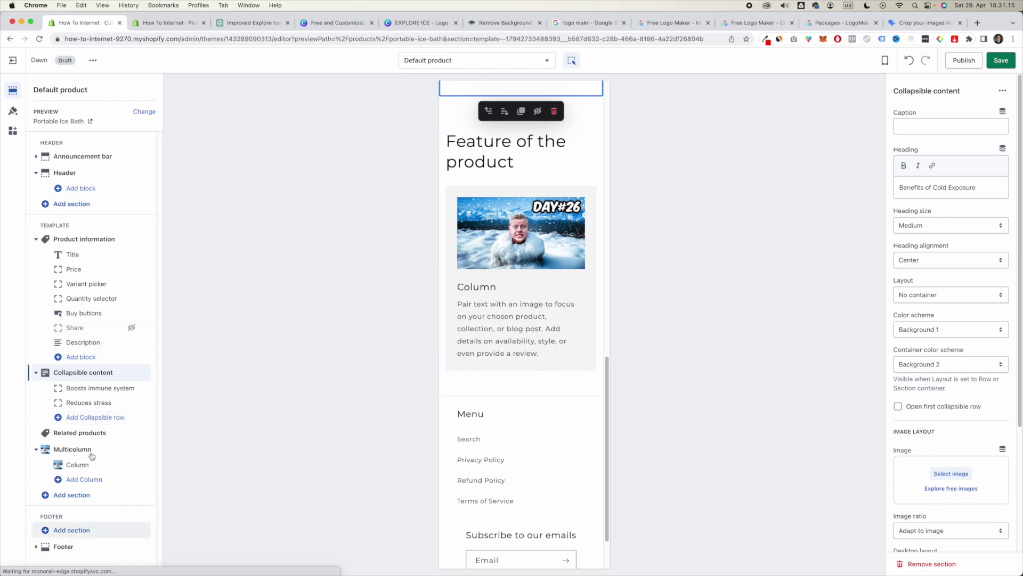
{"action": "left_click", "coordinate": [80, 497]}
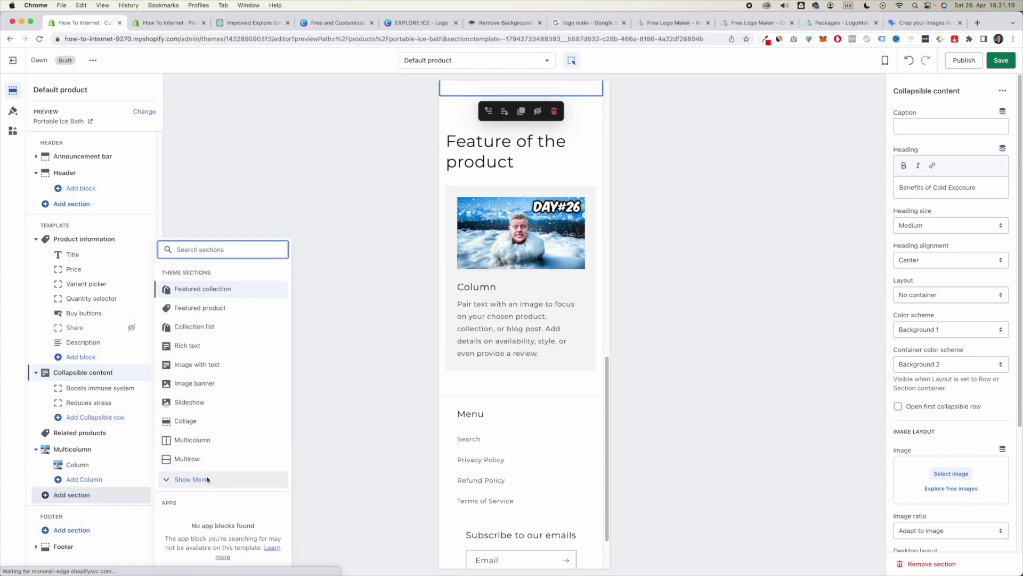
{"action": "left_click", "coordinate": [184, 480]}
{"action": "scroll", "coordinate": [216, 438], "scroll_direction": "down", "scroll_amount": 2}
{"action": "scroll", "coordinate": [215, 436], "scroll_direction": "down", "scroll_amount": 1}
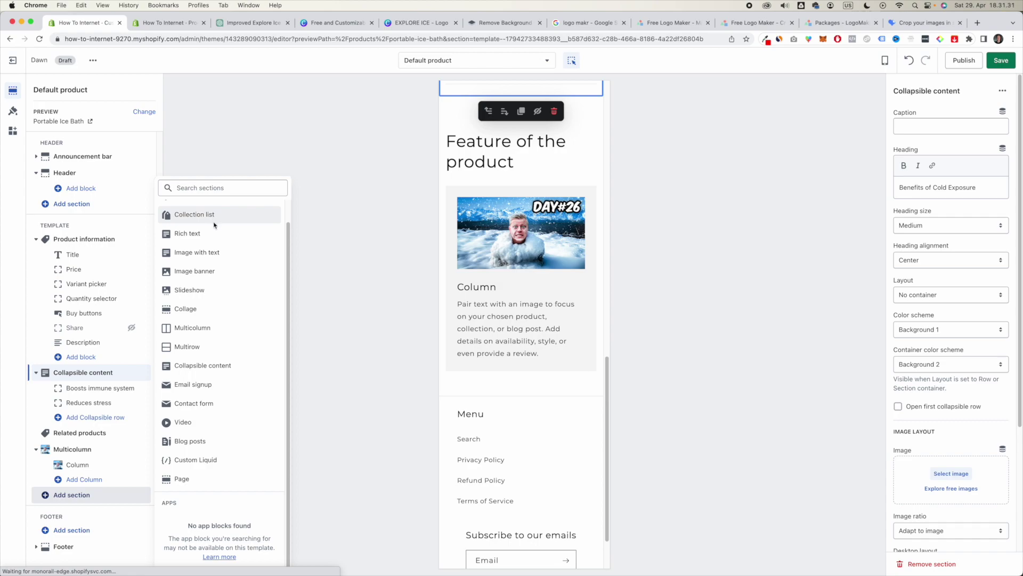
{"action": "left_click", "coordinate": [359, 315]}
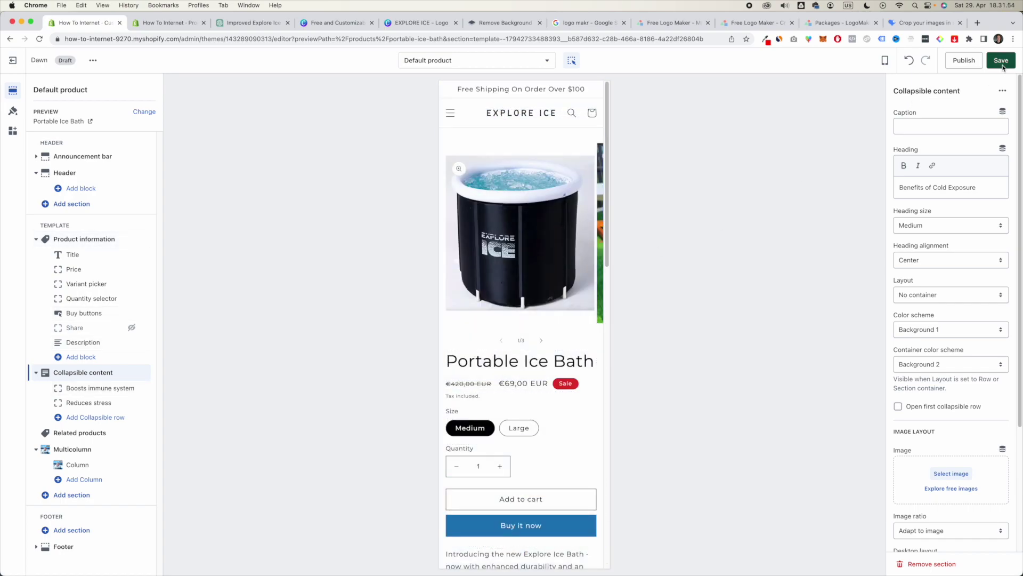
- Save the theme changes and look over the product page preview
{"action": "left_click", "coordinate": [1001, 61]}
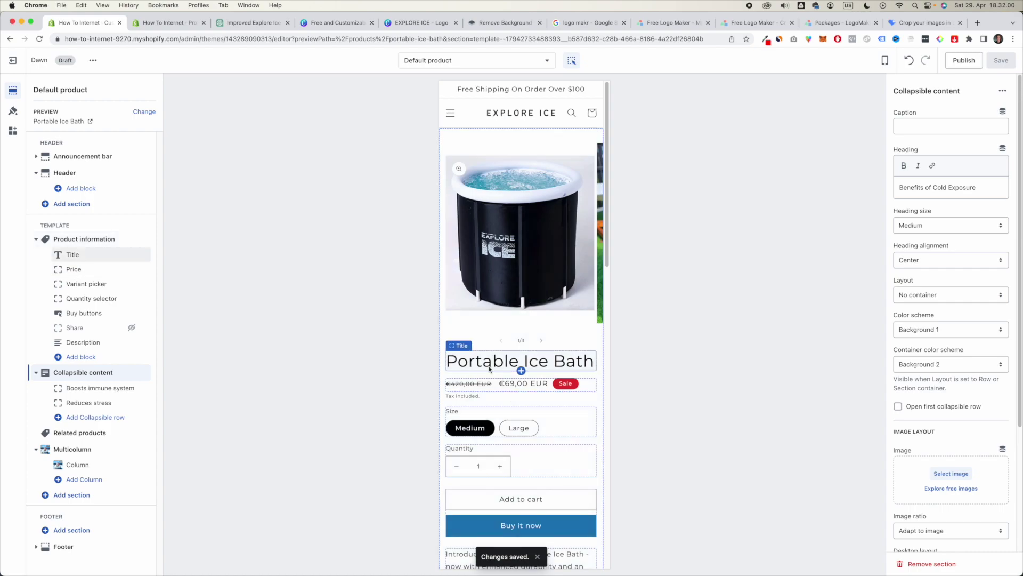
{"action": "scroll", "coordinate": [490, 368], "scroll_direction": "down", "scroll_amount": 3}
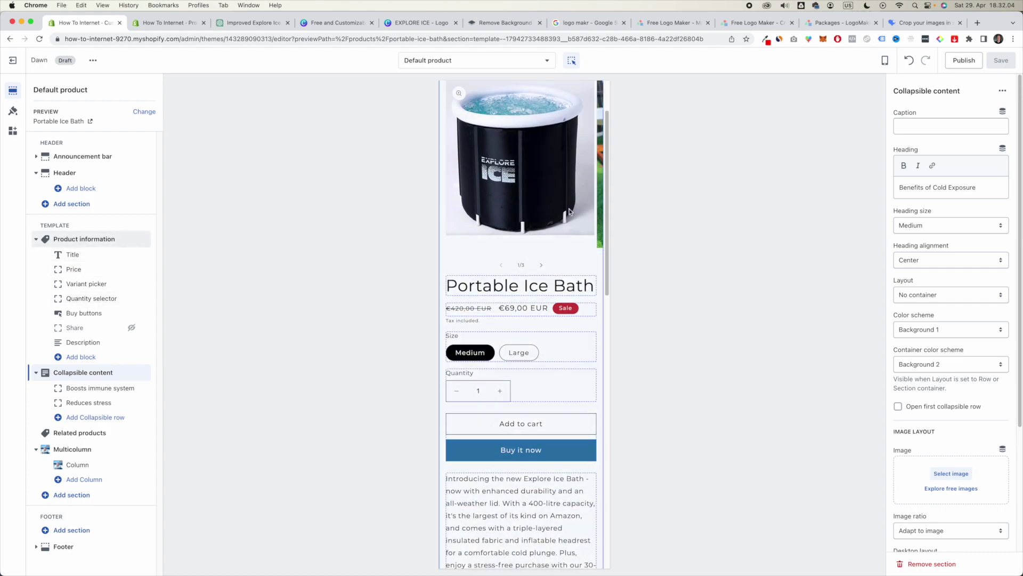
{"action": "scroll", "coordinate": [568, 184], "scroll_direction": "up", "scroll_amount": 3}
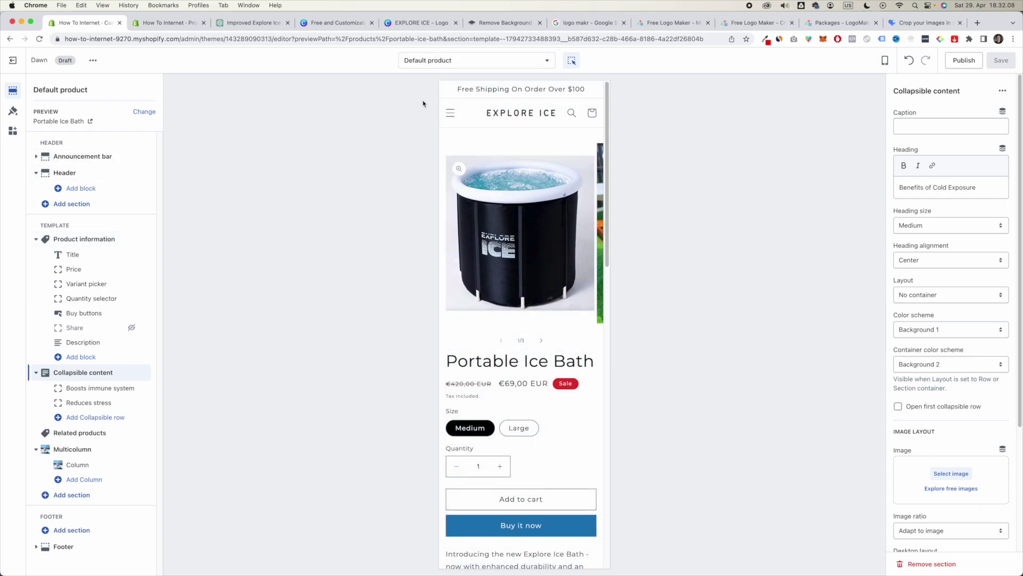
- Examine the Main menu's items in the store admin's navigation settings and compare them with the navigation drawer in the theme preview
{"action": "left_click", "coordinate": [171, 22]}
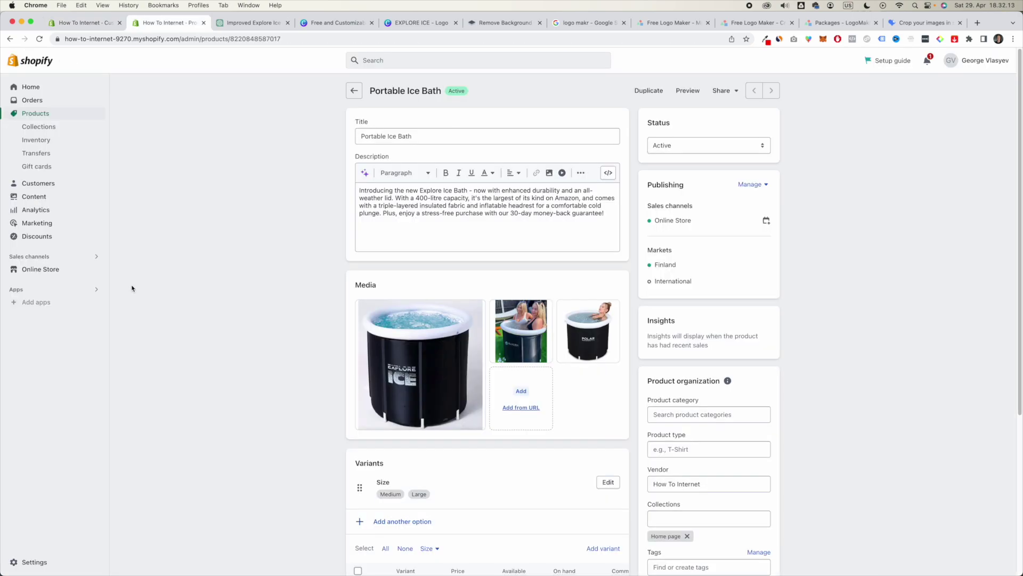
{"action": "left_click", "coordinate": [72, 269]}
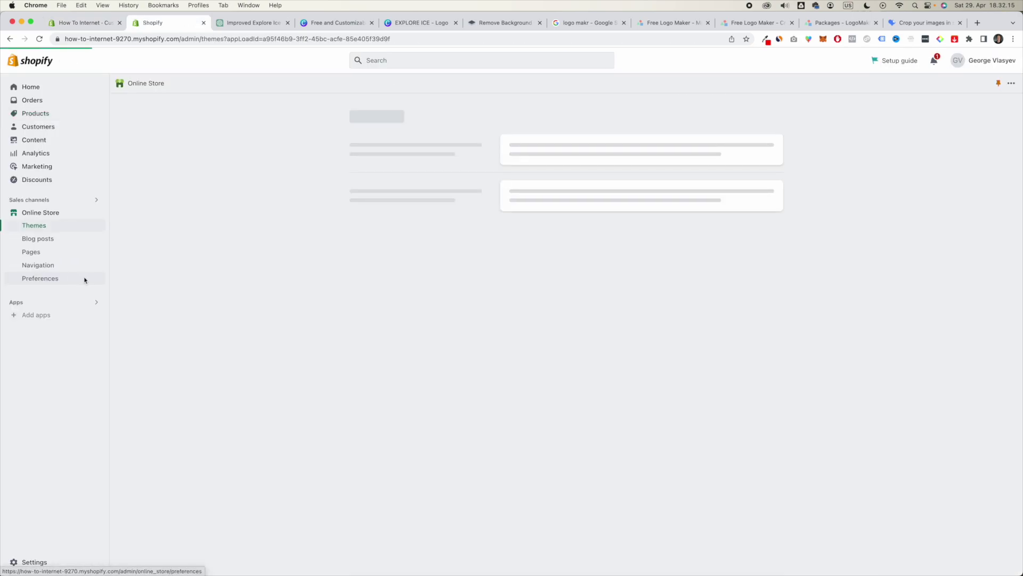
{"action": "left_click", "coordinate": [67, 267]}
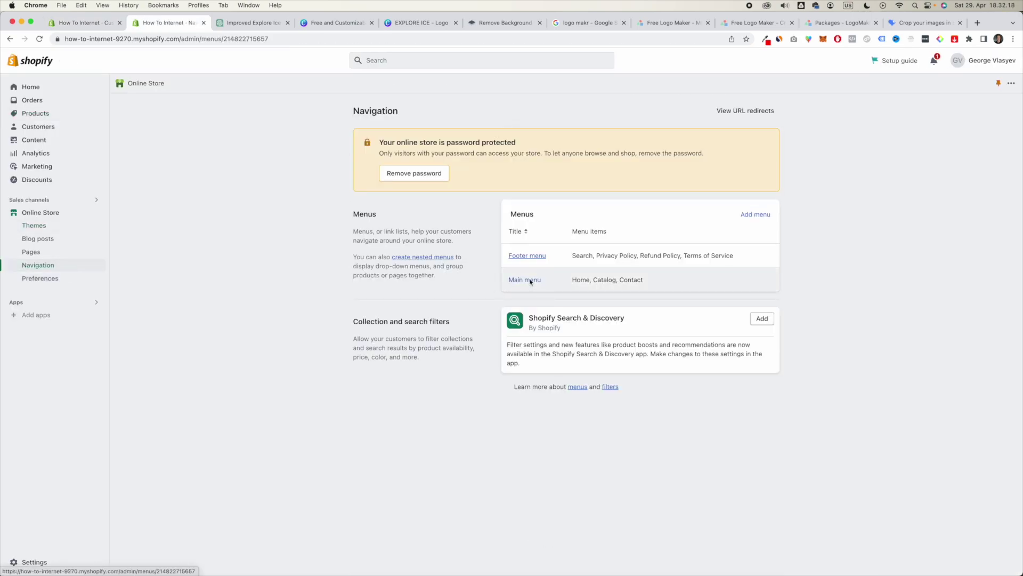
{"action": "left_click", "coordinate": [527, 281]}
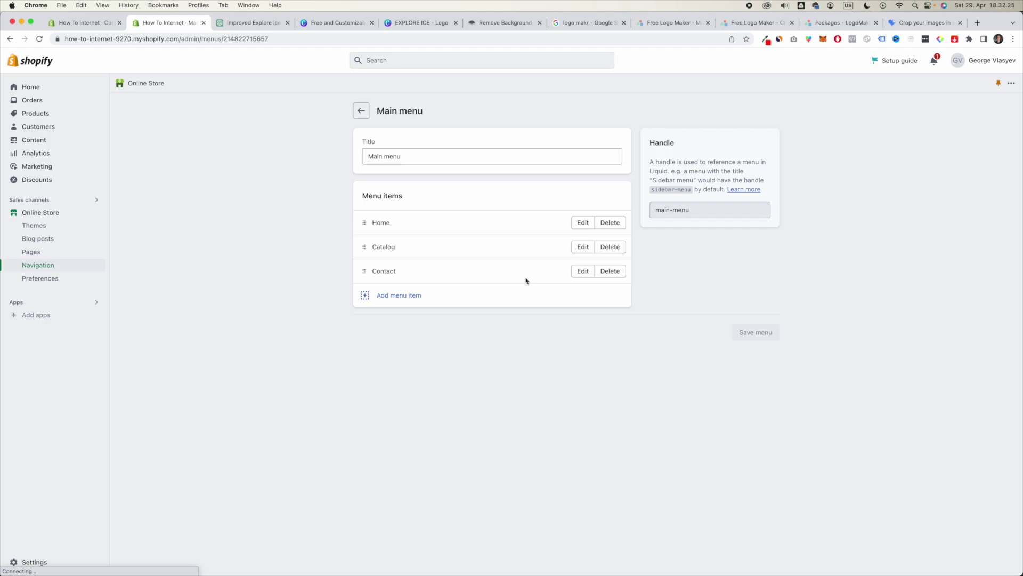
{"action": "left_click", "coordinate": [85, 23]}
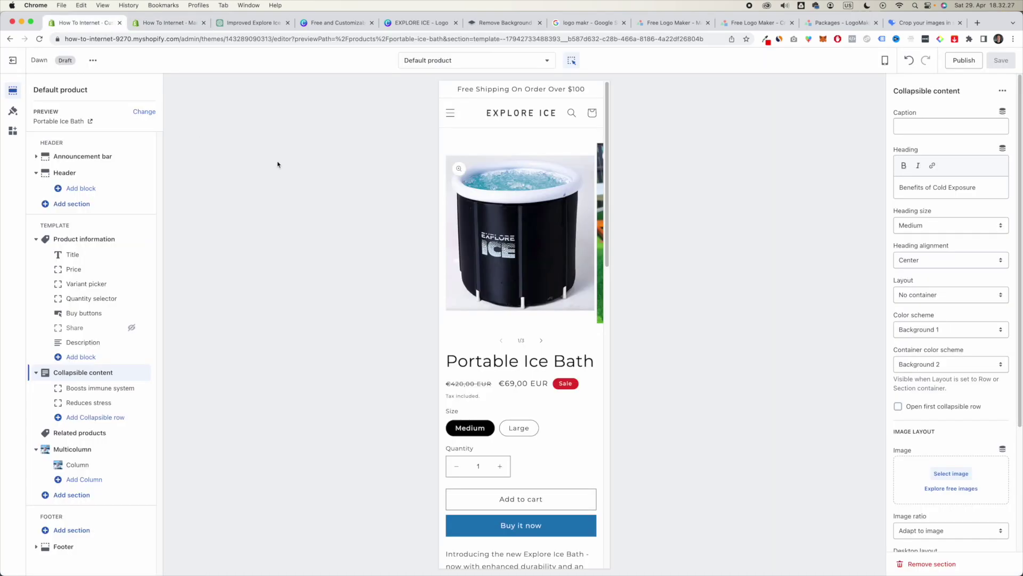
{"action": "left_click", "coordinate": [452, 114]}
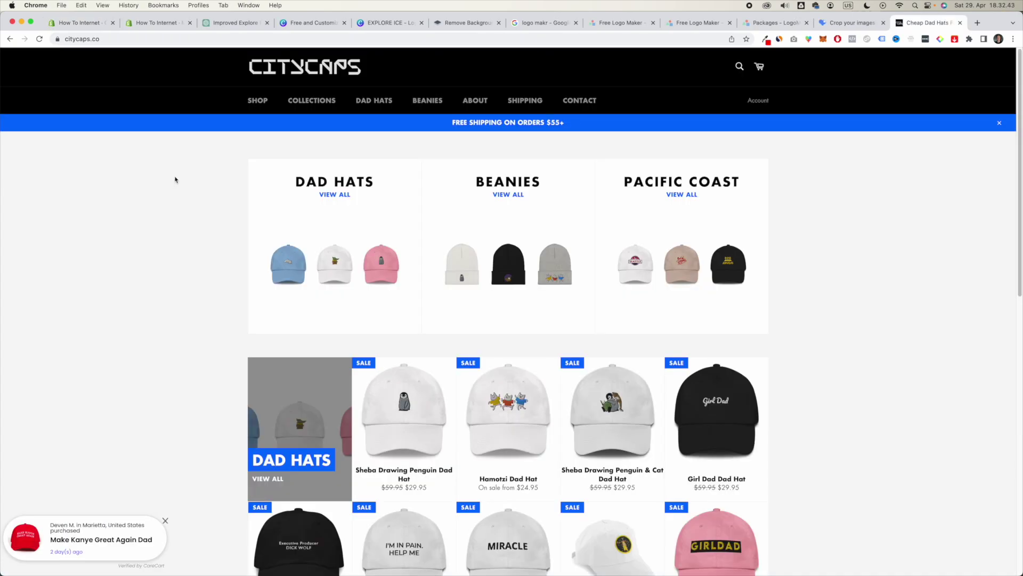
- Inspect the citycaps.co homepage with the browser's developer tools and show it in the mobile device view
{"action": "right_click", "coordinate": [130, 236]}
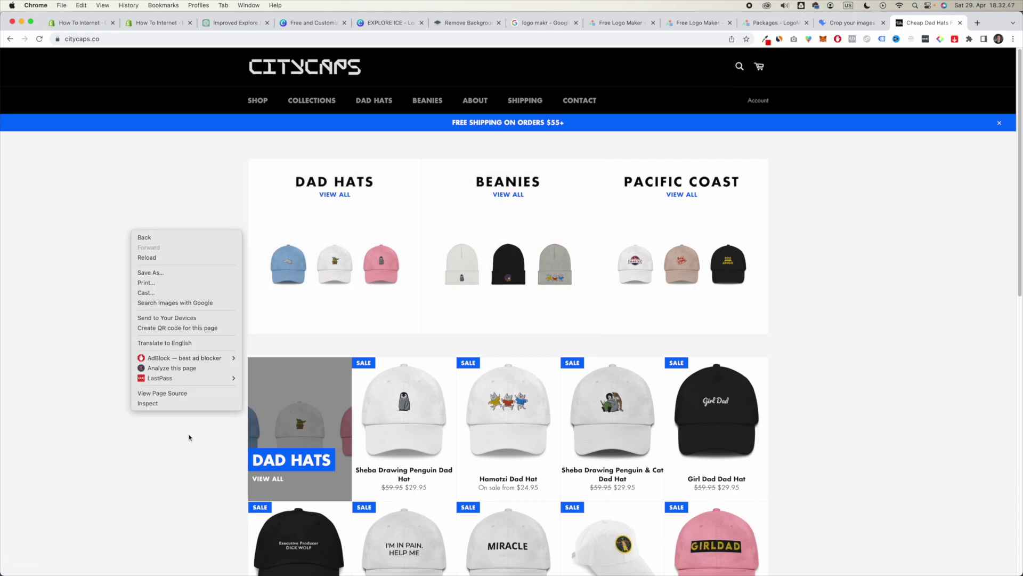
{"action": "left_click", "coordinate": [170, 411]}
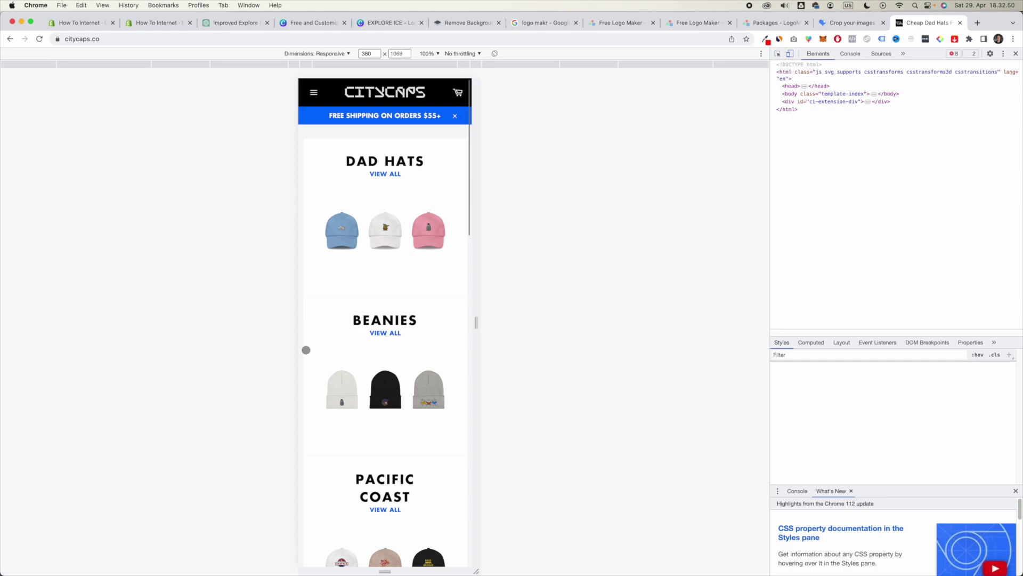
{"action": "left_click", "coordinate": [791, 54]}
{"action": "left_click", "coordinate": [791, 54]}
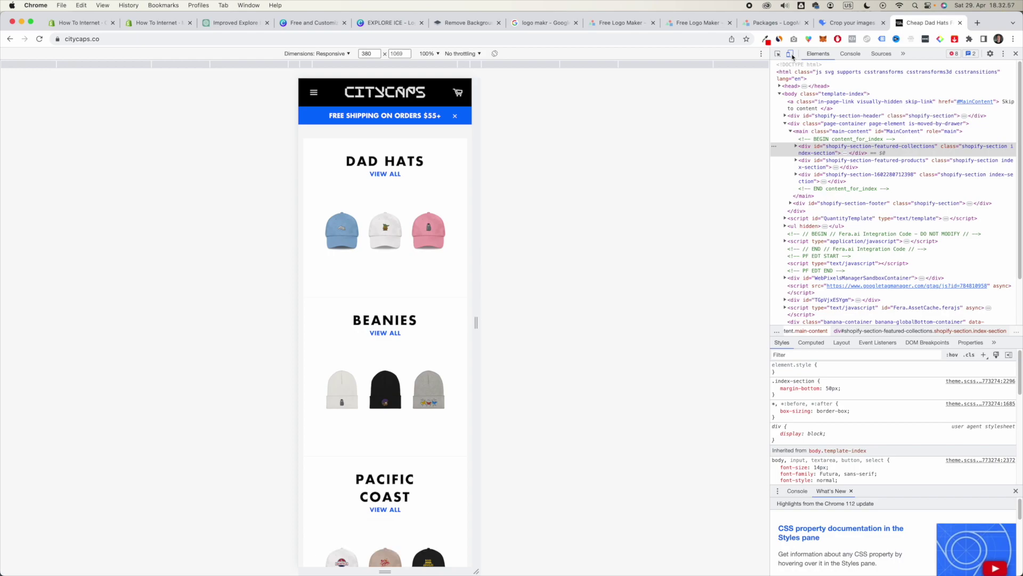
- Look through the CityCaps mobile homepage and open its navigation menu to examine the items
{"action": "scroll", "coordinate": [347, 210], "scroll_direction": "down", "scroll_amount": 5}
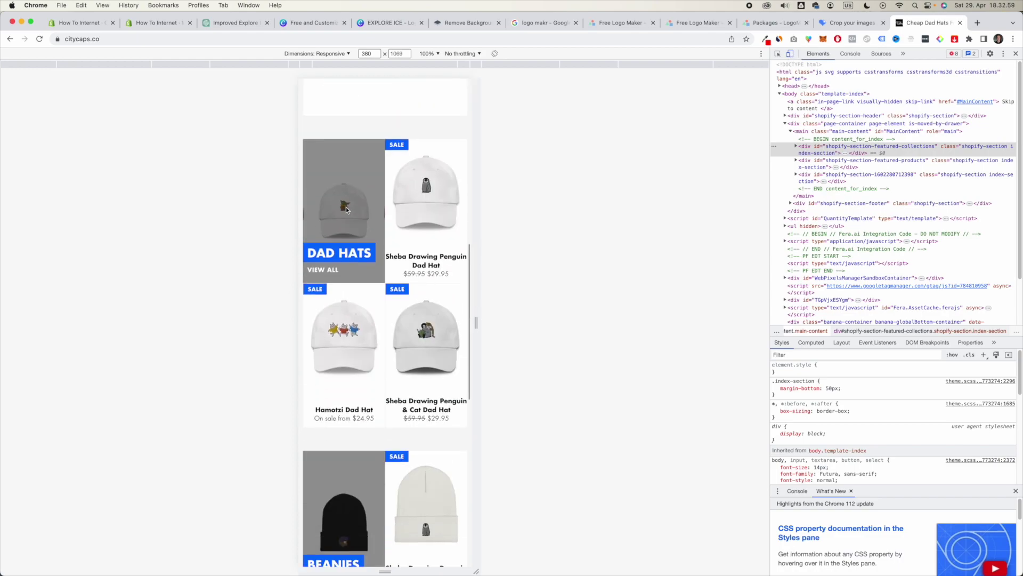
{"action": "scroll", "coordinate": [347, 210], "scroll_direction": "up", "scroll_amount": 5}
{"action": "left_click", "coordinate": [312, 94]}
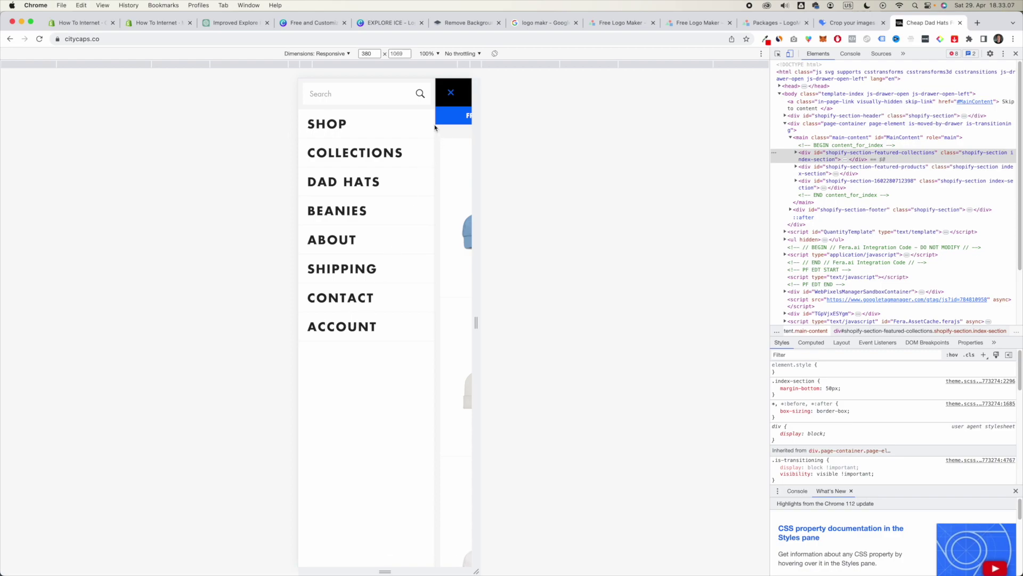
- Close the CityCaps navigation menu, look through the mobile homepage's product sections, and reopen the menu to examine its items
{"action": "left_click", "coordinate": [451, 93]}
{"action": "scroll", "coordinate": [395, 199], "scroll_direction": "down", "scroll_amount": 6}
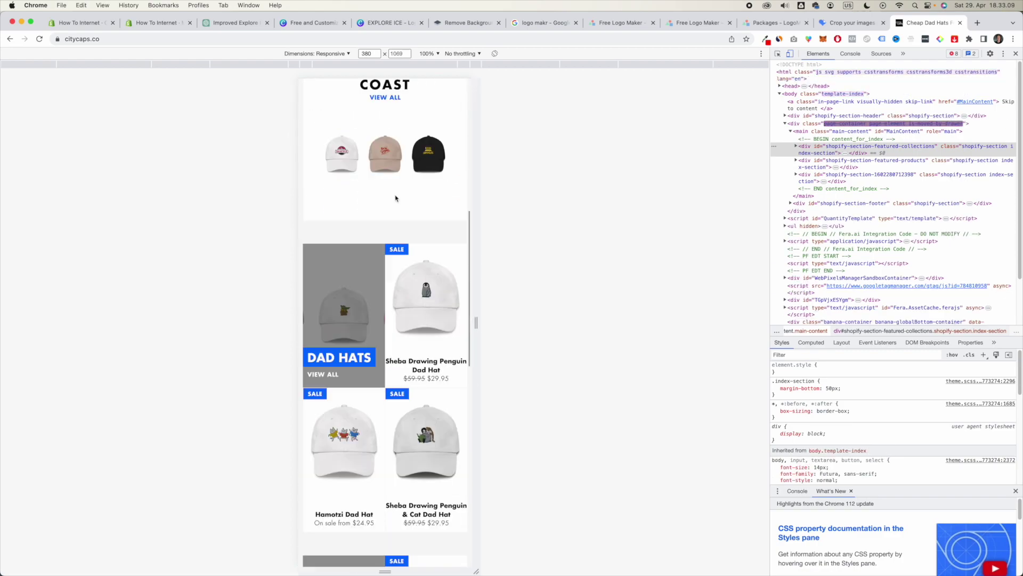
{"action": "scroll", "coordinate": [395, 198], "scroll_direction": "down", "scroll_amount": 15}
{"action": "scroll", "coordinate": [336, 185], "scroll_direction": "up", "scroll_amount": 13}
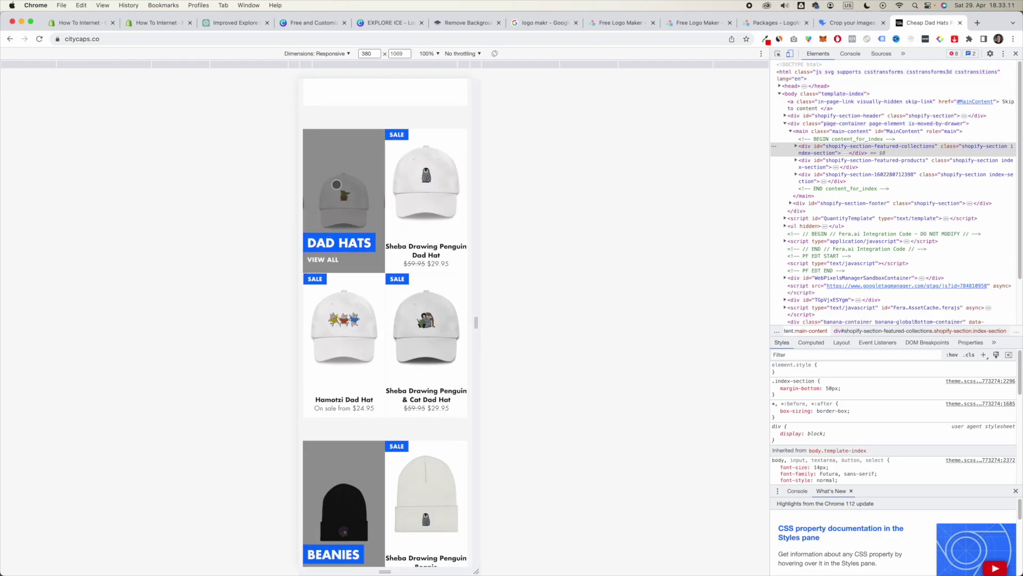
{"action": "scroll", "coordinate": [337, 185], "scroll_direction": "up", "scroll_amount": 12}
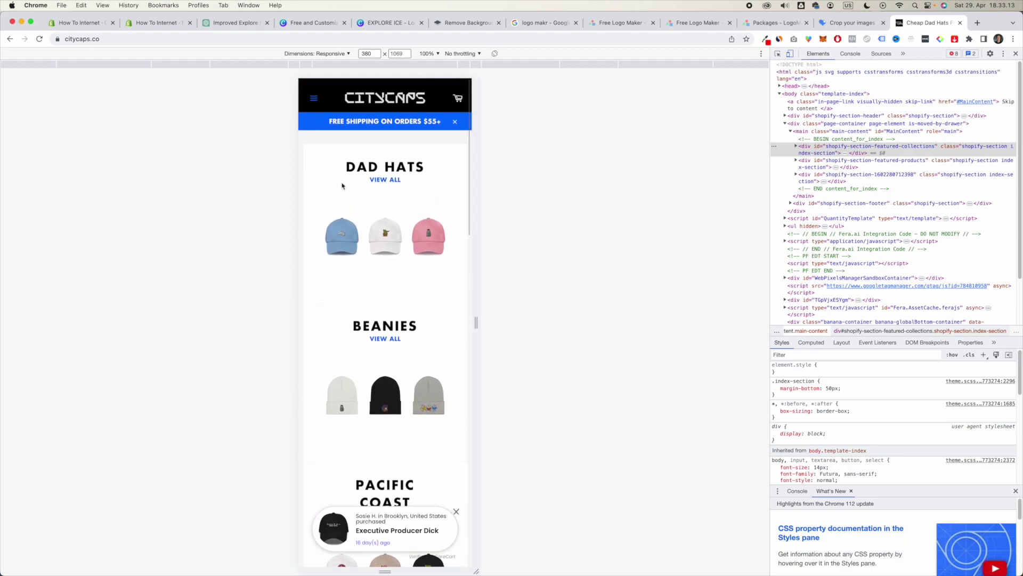
{"action": "left_click", "coordinate": [315, 93]}
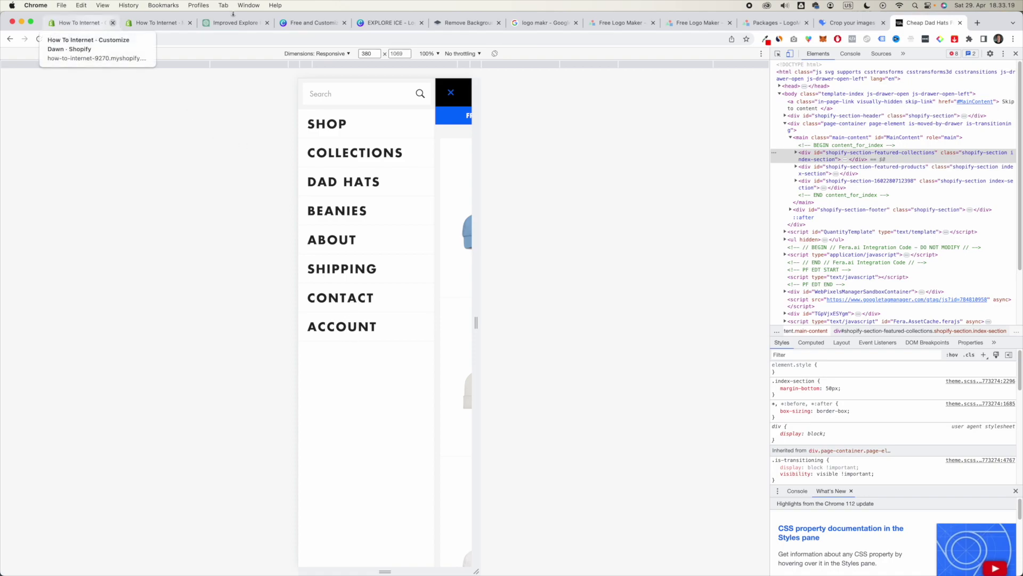
- Rearrange the browser tabs so the store admin's Main menu page sits right before the CityCaps tab
{"action": "left_click_drag", "start_coordinate": [929, 23], "coordinate": [142, 23]}
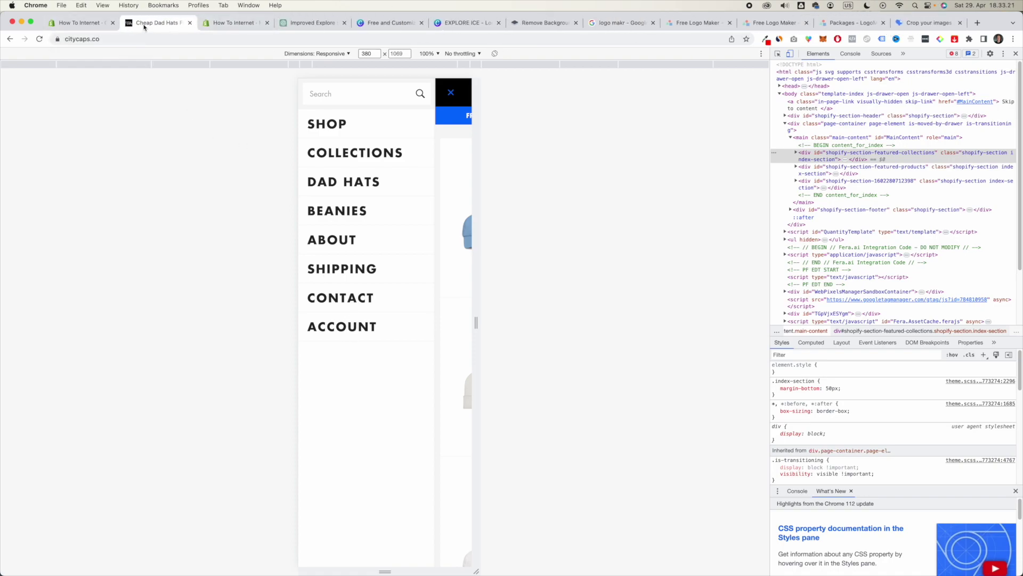
{"action": "left_click", "coordinate": [226, 23]}
{"action": "left_click_drag", "start_coordinate": [226, 24], "coordinate": [157, 25]}
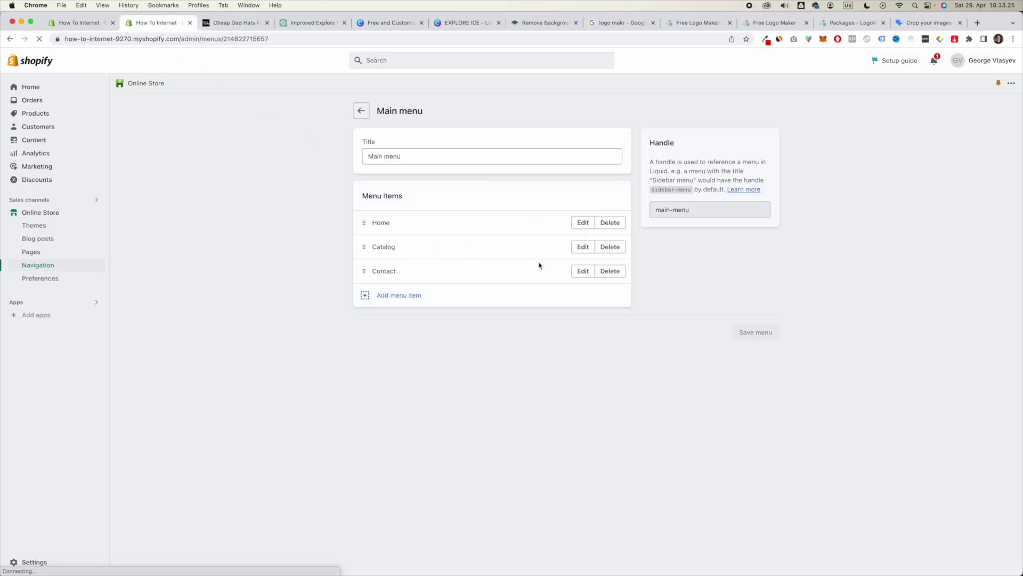
- Rename the Main menu's Catalog item to Shop, keeping its link to All products
{"action": "left_click", "coordinate": [582, 247]}
{"action": "double_click", "coordinate": [874, 126]}
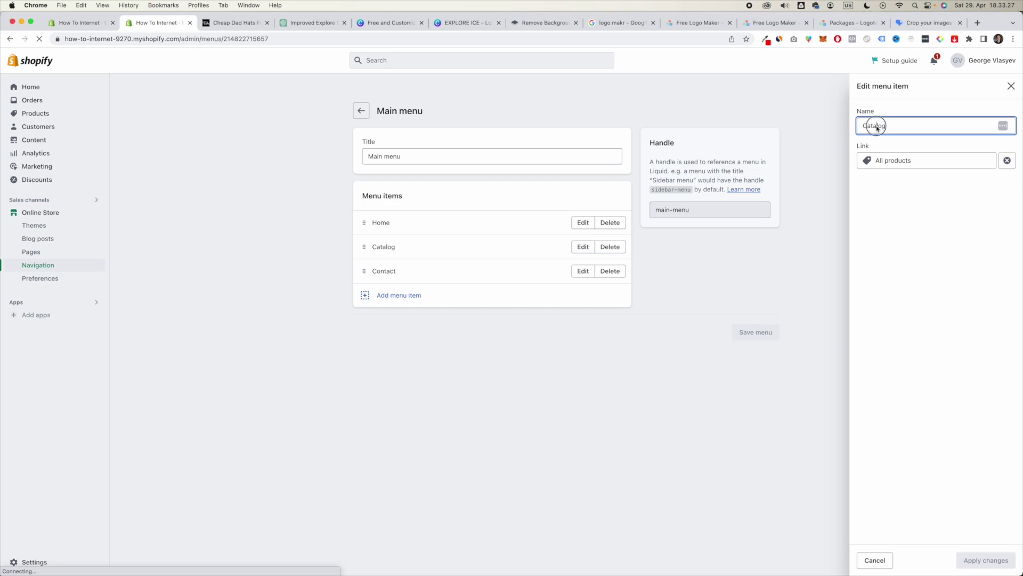
{"action": "type", "text": "Shop"}
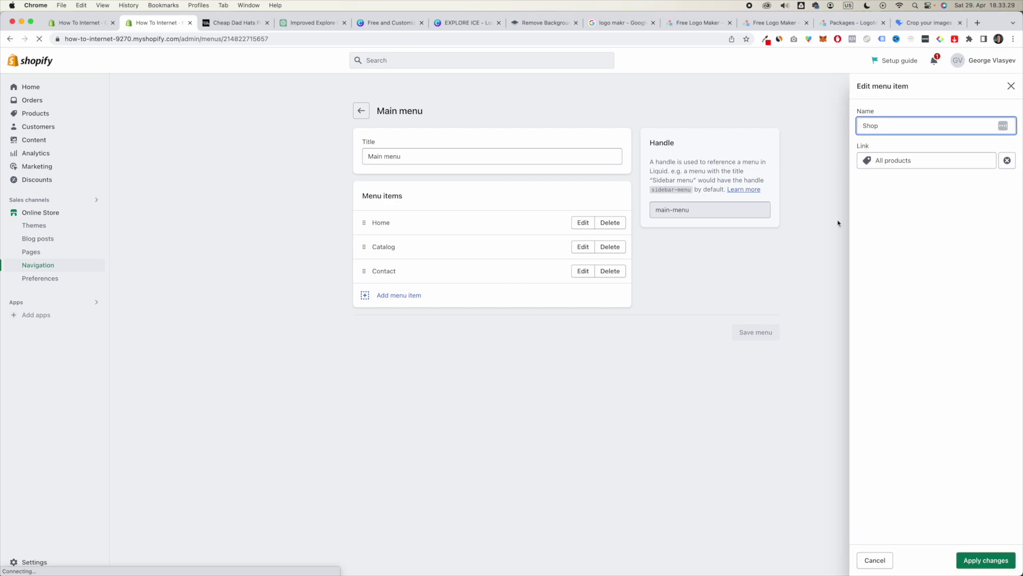
{"action": "left_click", "coordinate": [988, 559]}
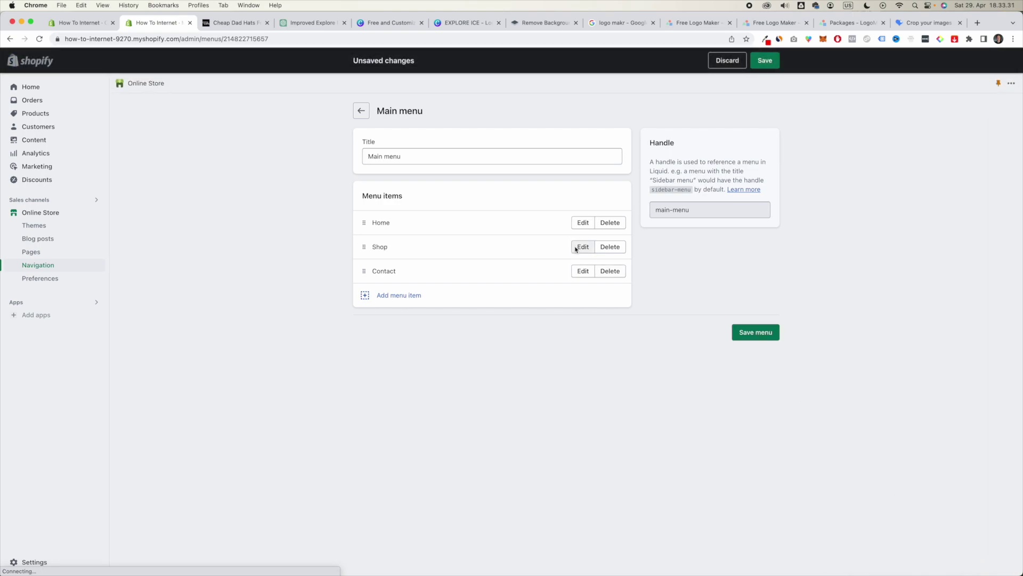
- Remove the Home item from the Main menu and compare the remaining items with the CityCaps menu
{"action": "left_click", "coordinate": [611, 224]}
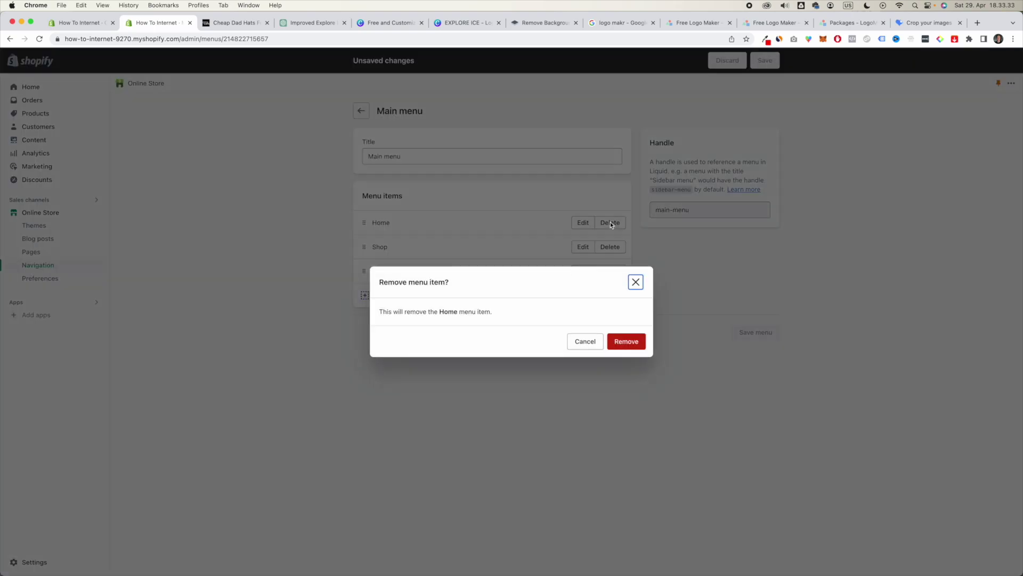
{"action": "left_click", "coordinate": [632, 345]}
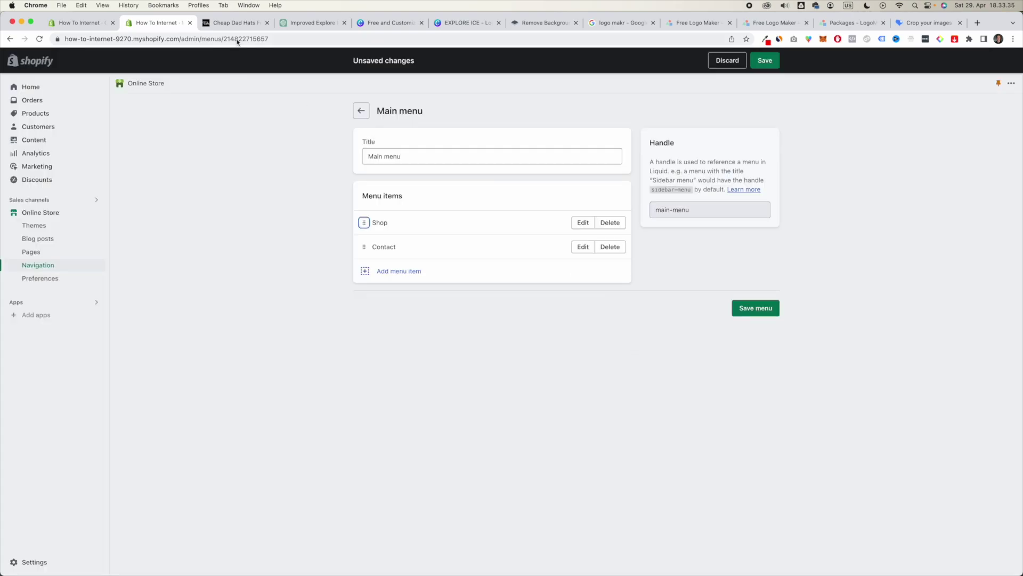
{"action": "left_click", "coordinate": [230, 23]}
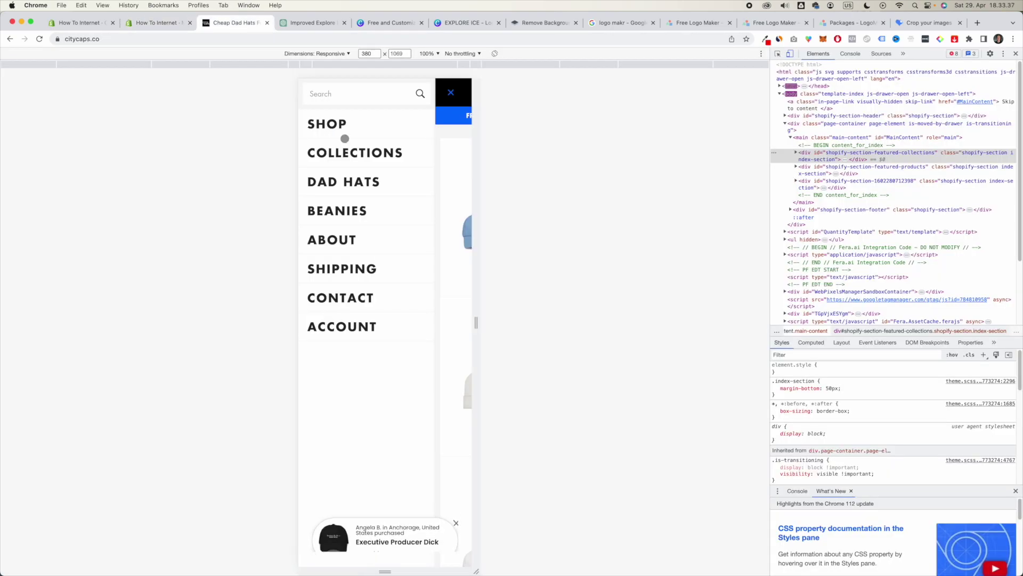
{"action": "left_click", "coordinate": [149, 23]}
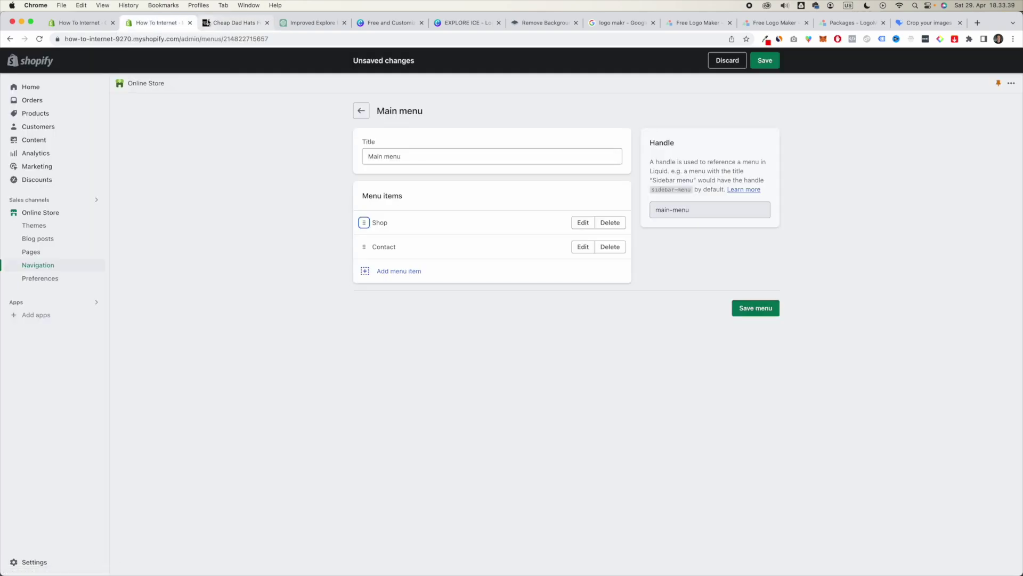
{"action": "left_click", "coordinate": [230, 23]}
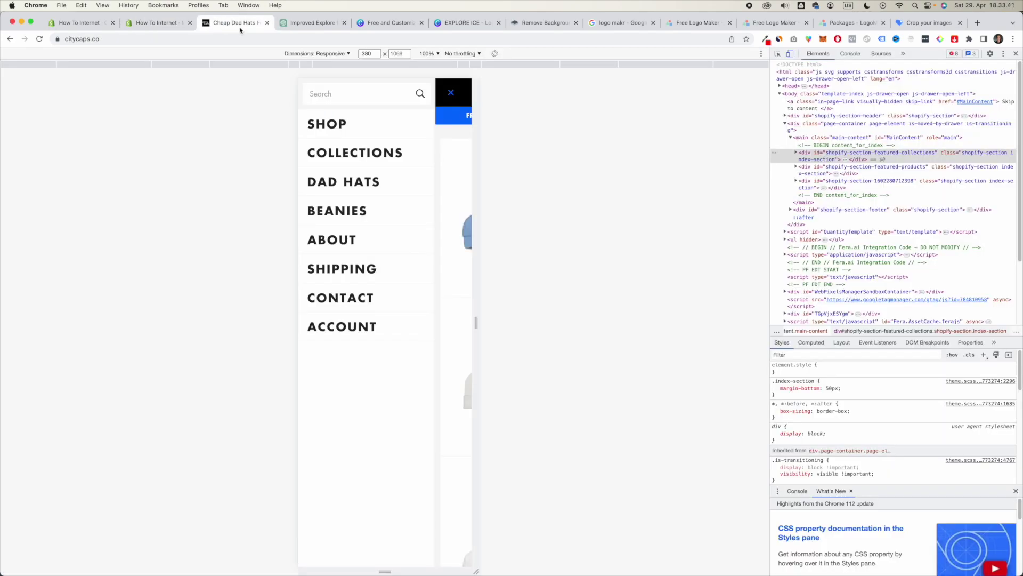
{"action": "left_click", "coordinate": [150, 23]}
- Add a Collections item linked to All collections to the Main menu and place it between Shop and Contact
{"action": "left_click", "coordinate": [583, 226]}
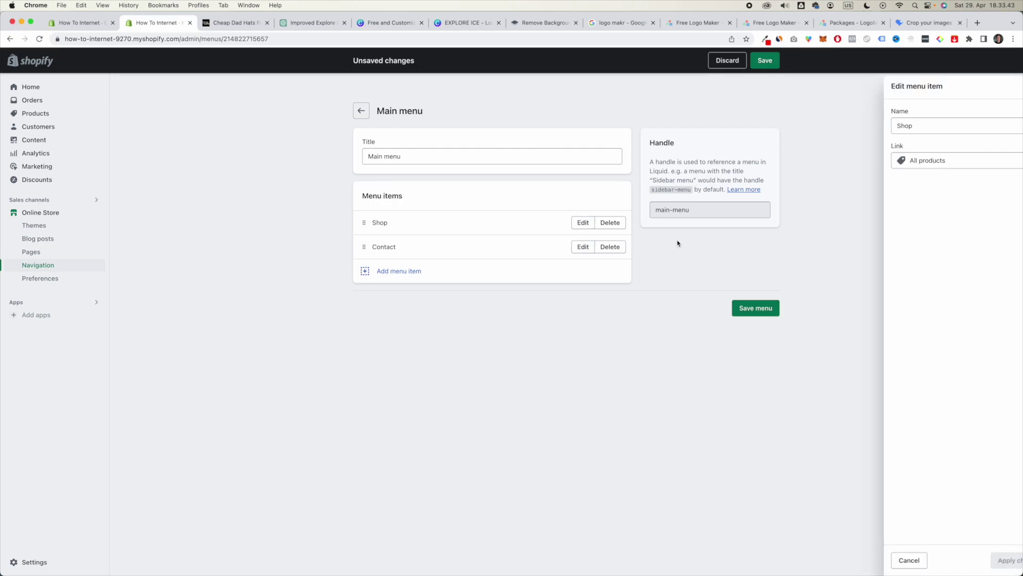
{"action": "left_click", "coordinate": [555, 261]}
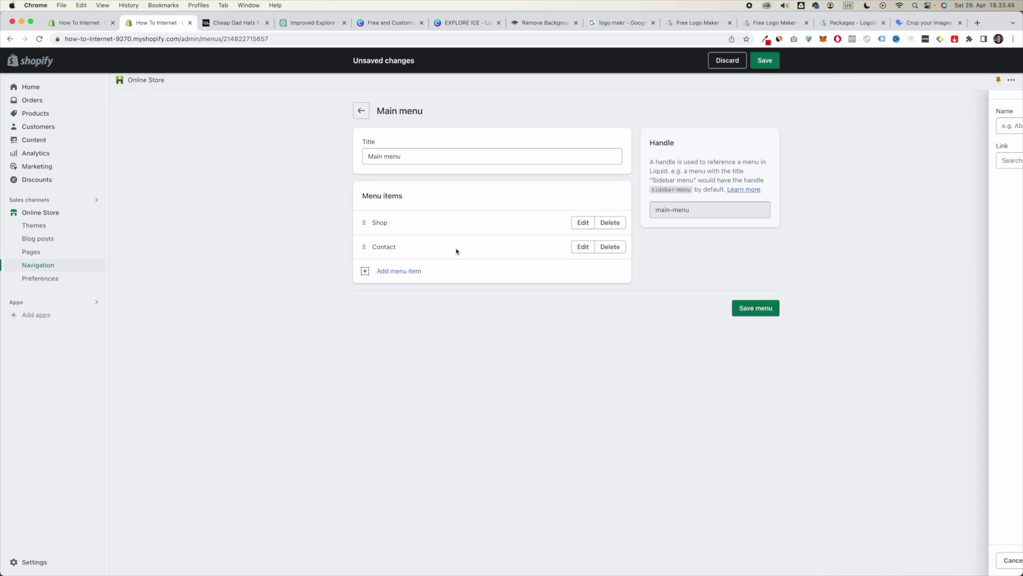
{"action": "left_click", "coordinate": [421, 274]}
{"action": "left_click", "coordinate": [925, 160]}
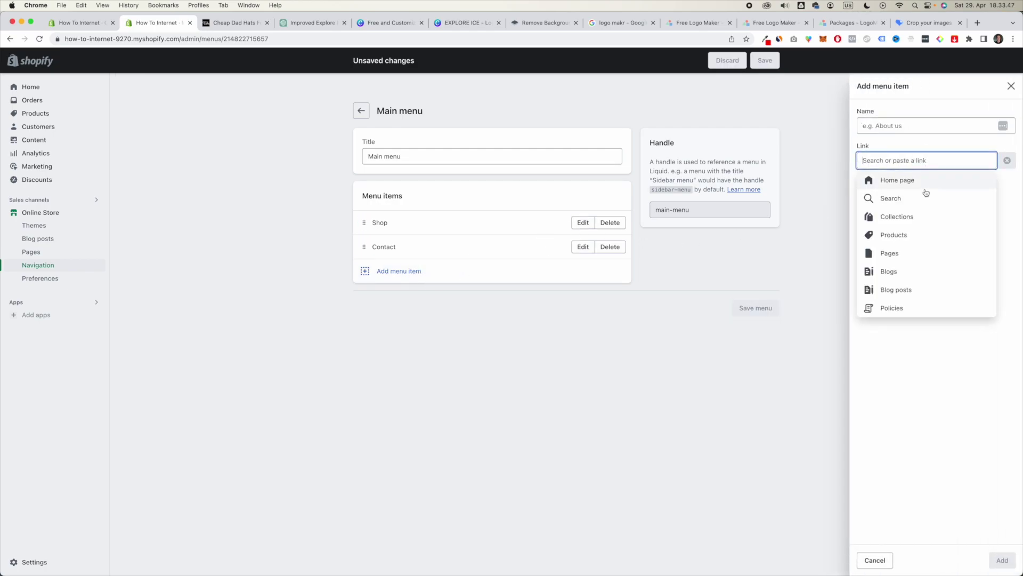
{"action": "left_click", "coordinate": [924, 216]}
{"action": "left_click", "coordinate": [925, 205]}
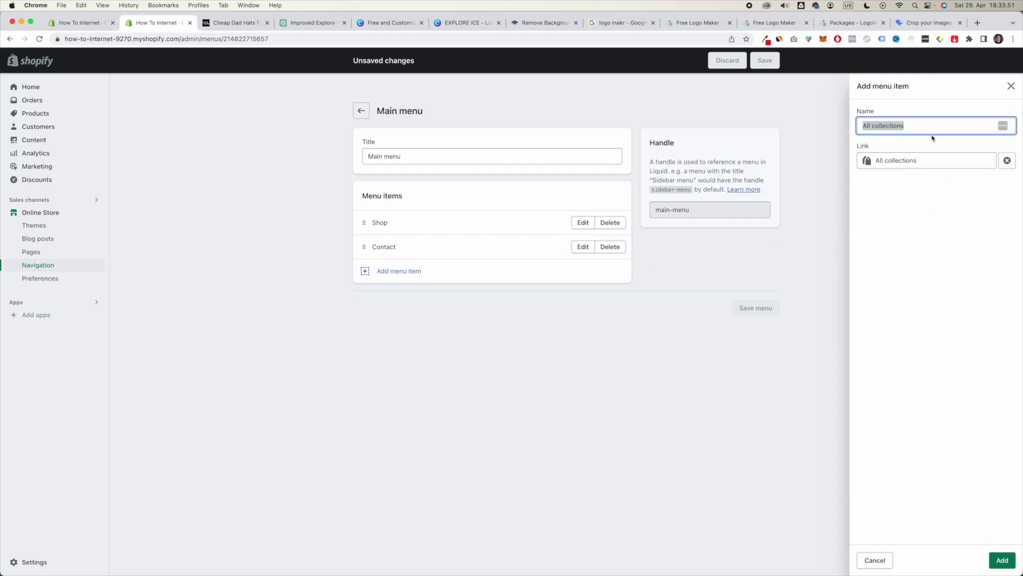
{"action": "type", "text": "C"}
{"action": "left_click", "coordinate": [1002, 560]}
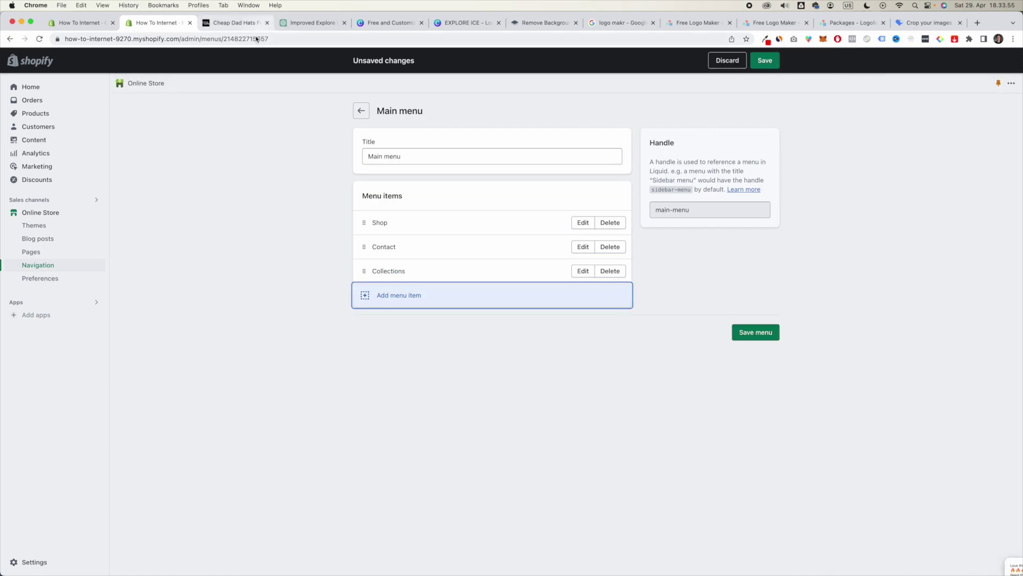
{"action": "left_click_drag", "start_coordinate": [362, 275], "coordinate": [368, 253]}
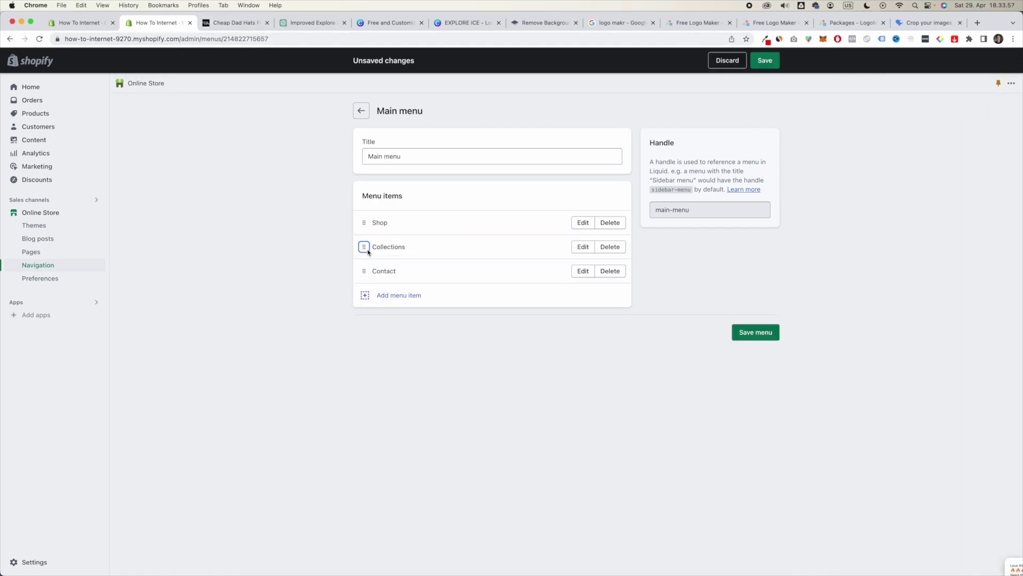
- Remove the Collections item from the Main menu and check the CityCaps menu for other items to use
{"action": "left_click", "coordinate": [235, 22]}
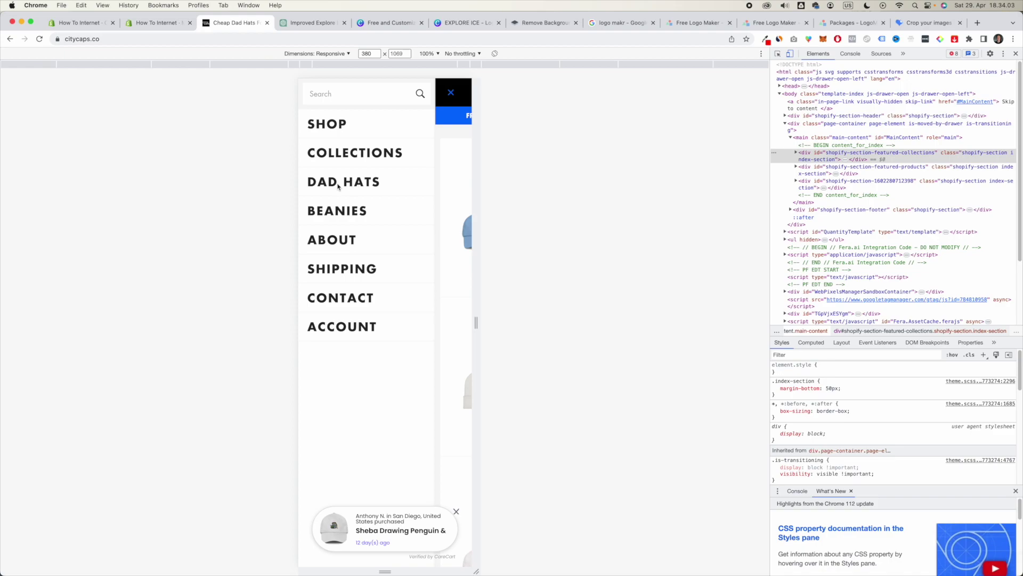
{"action": "left_click", "coordinate": [156, 22]}
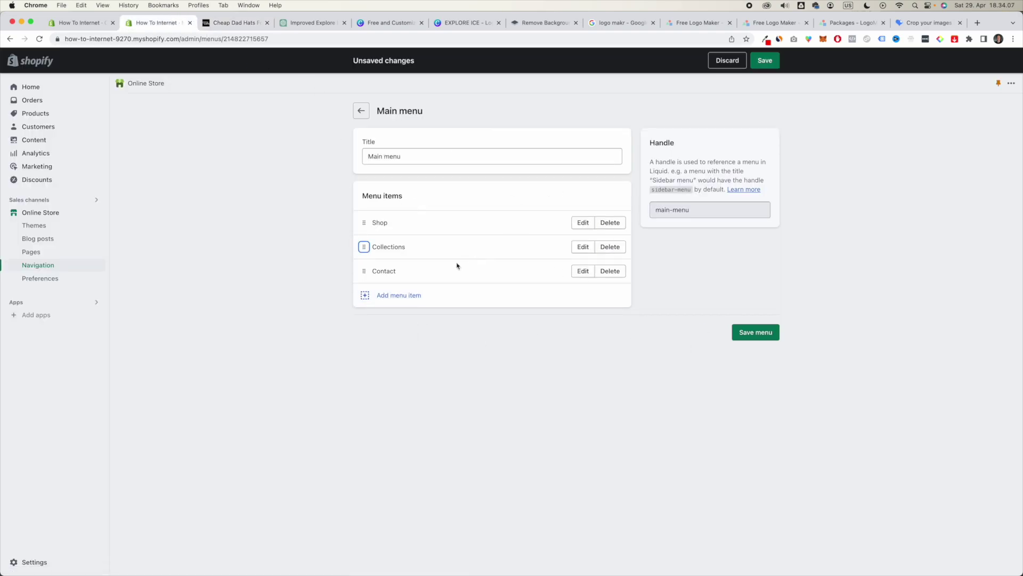
{"action": "left_click", "coordinate": [610, 246]}
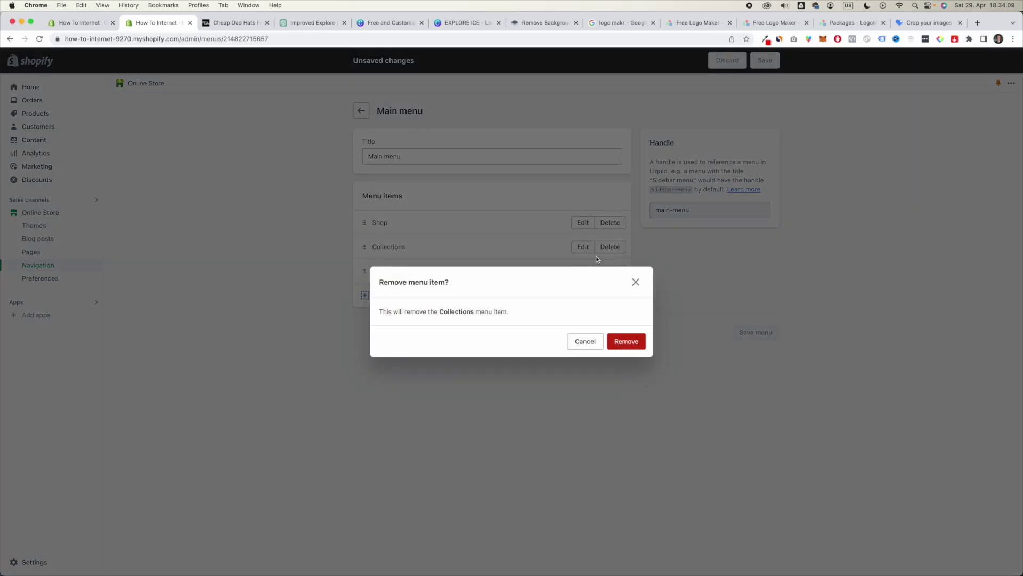
{"action": "left_click", "coordinate": [626, 341]}
{"action": "left_click", "coordinate": [231, 23]}
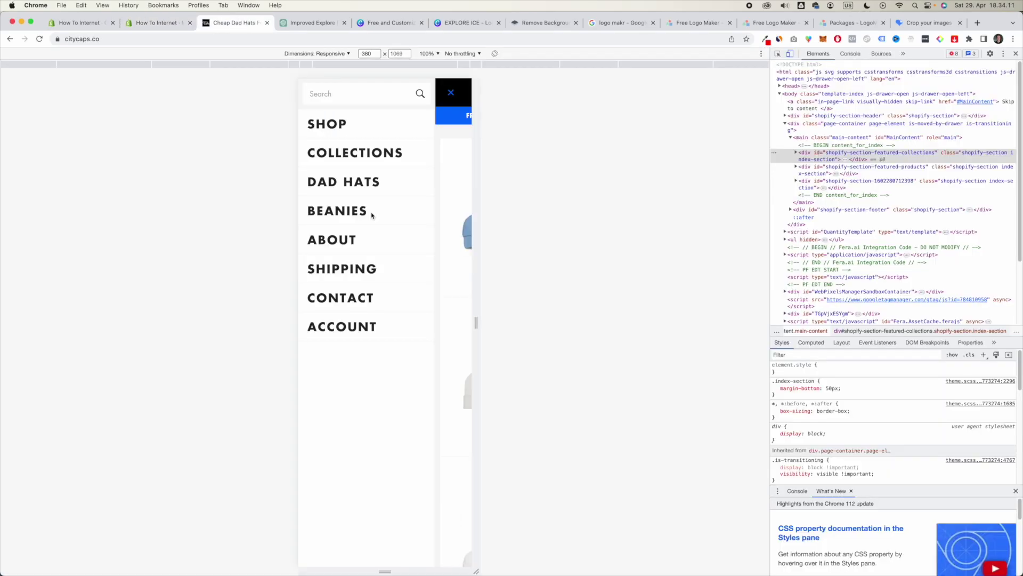
{"action": "left_click", "coordinate": [160, 22]}
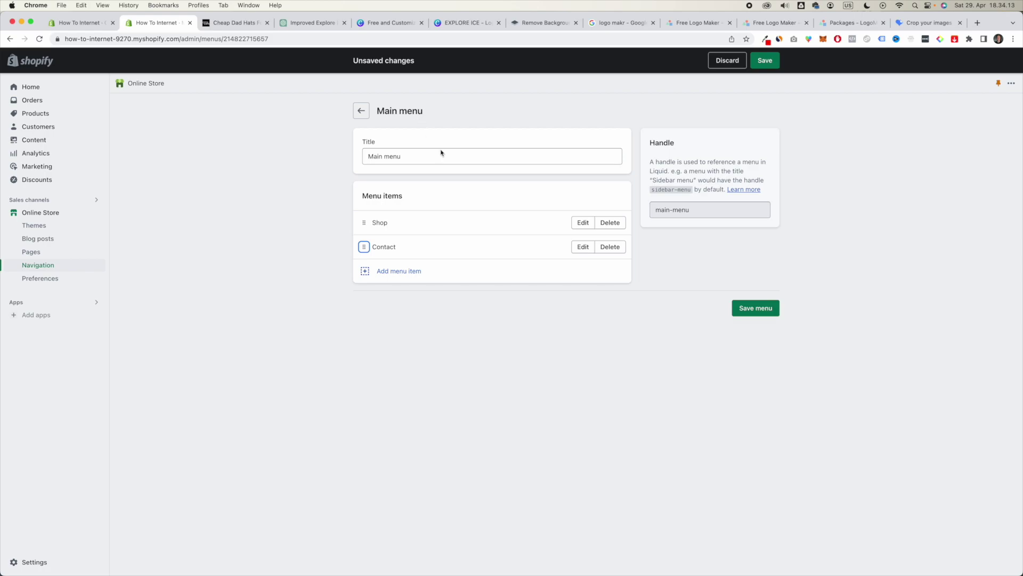
{"action": "left_click", "coordinate": [379, 271]}
{"action": "type", "text": "About"}
{"action": "left_click", "coordinate": [889, 161]}
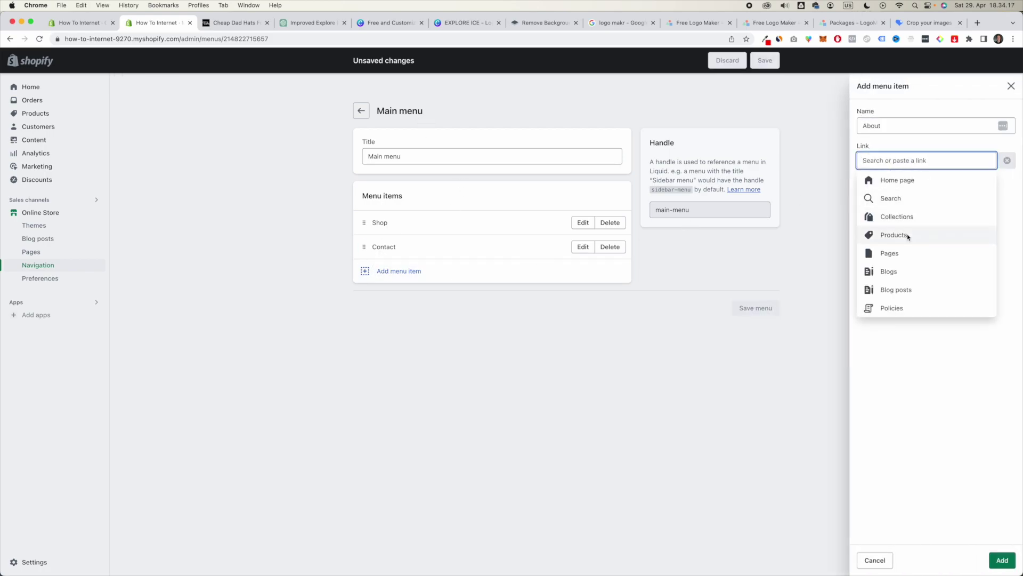
{"action": "left_click", "coordinate": [904, 250]}
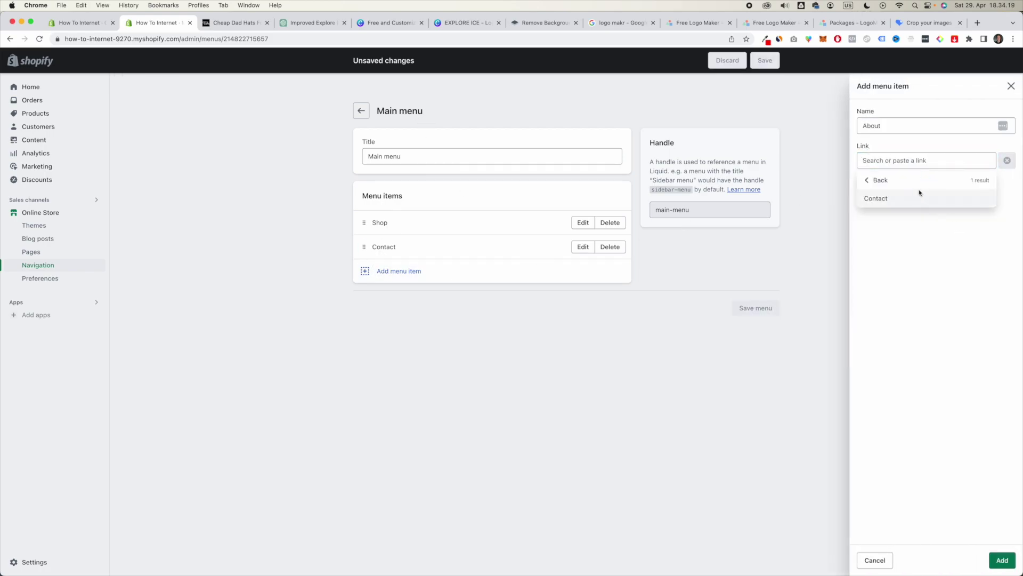
{"action": "left_click", "coordinate": [1011, 86]}
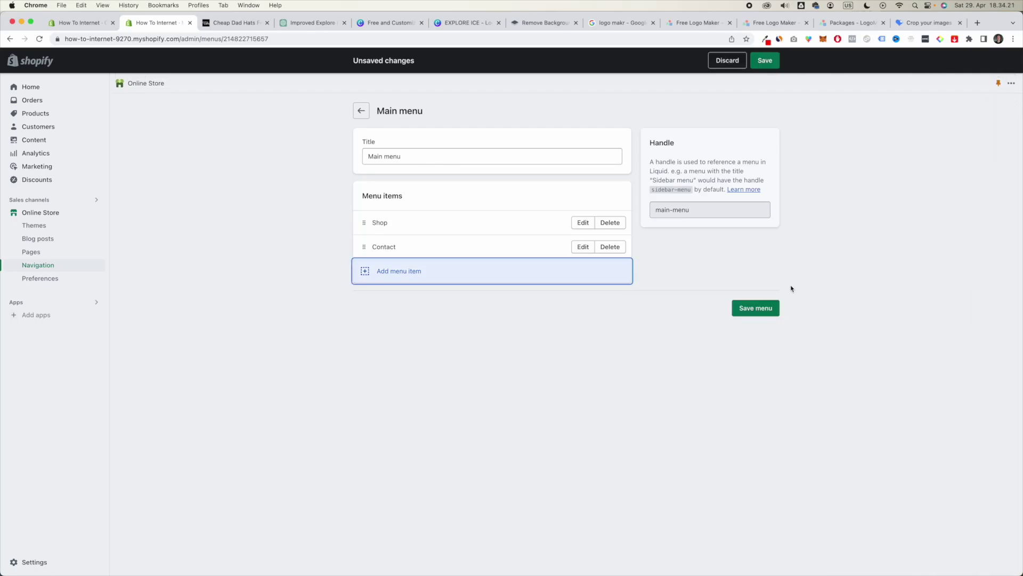
- Save the Main menu and start a new store page titled About
{"action": "left_click", "coordinate": [770, 68]}
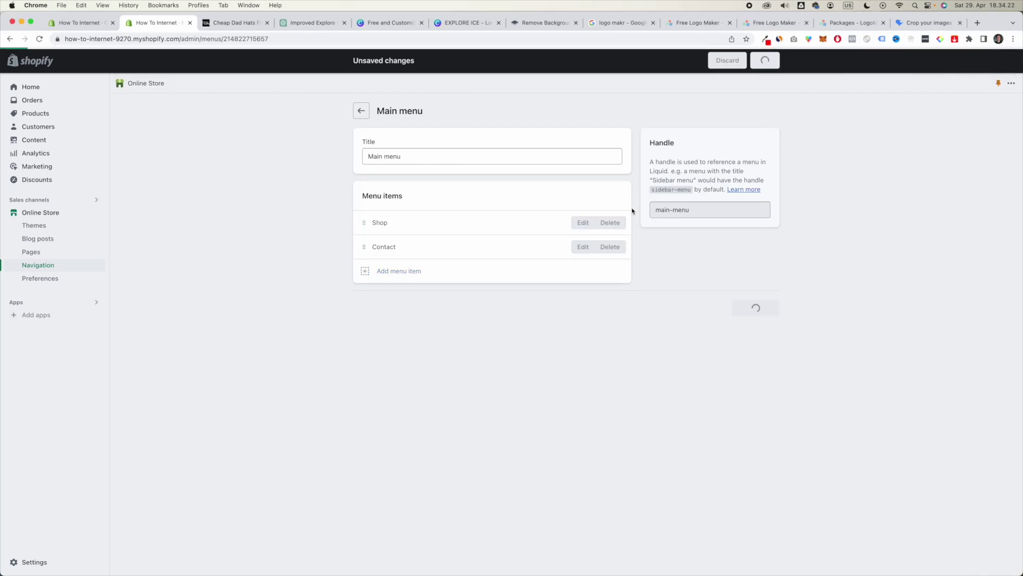
{"action": "left_click", "coordinate": [65, 253]}
{"action": "left_click", "coordinate": [984, 110]}
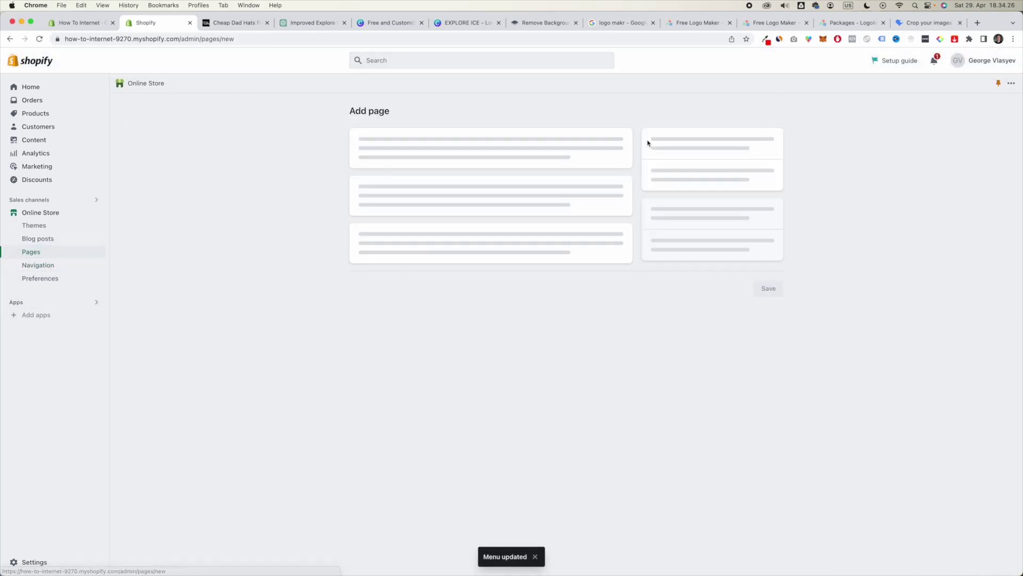
{"action": "left_click", "coordinate": [406, 156]}
{"action": "type", "text": "About"}
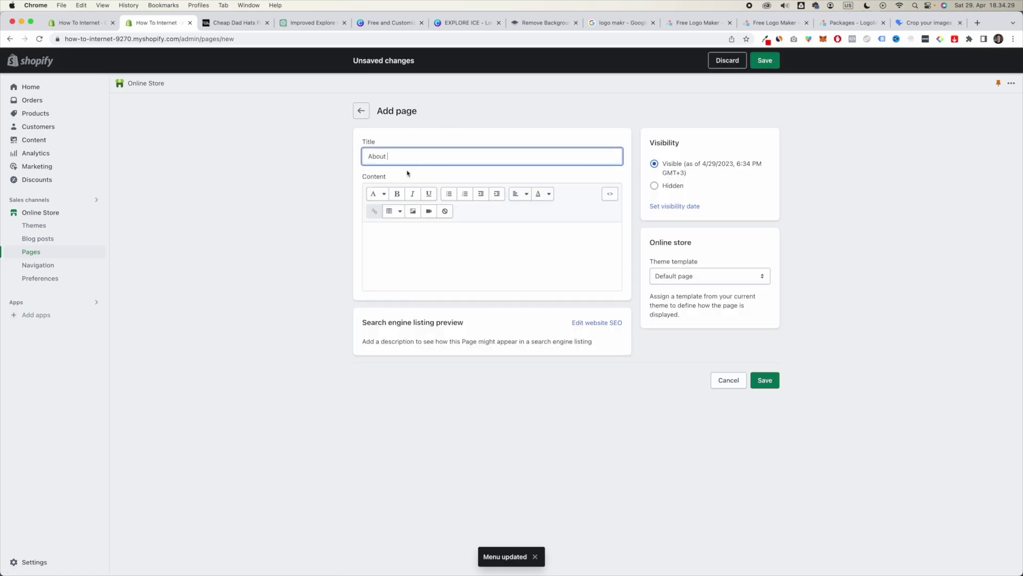
- Enter "we are the coolest portable ice baths ever" as the About page's content and save the page
{"action": "left_click", "coordinate": [432, 242]}
{"action": "type", "text": "q"}
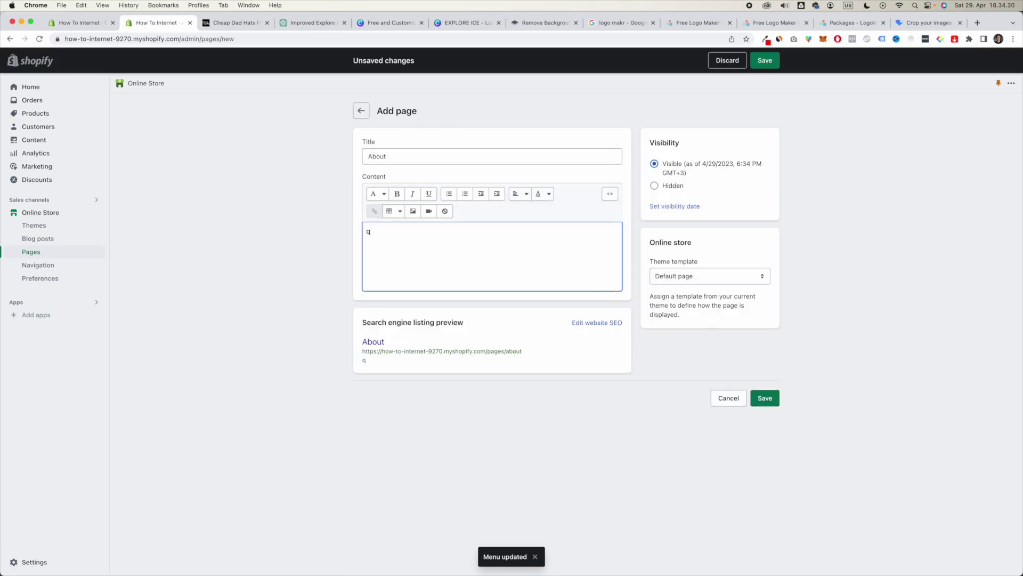
{"action": "key", "text": "BackSpace"}
{"action": "type", "text": "we are the coolest portable ice baths ever"}
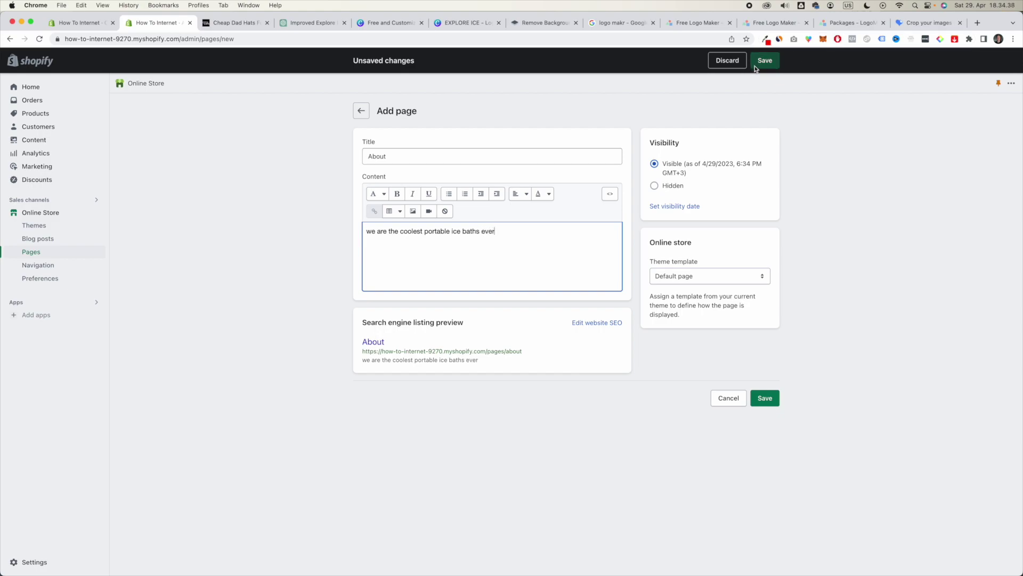
{"action": "left_click", "coordinate": [755, 69]}
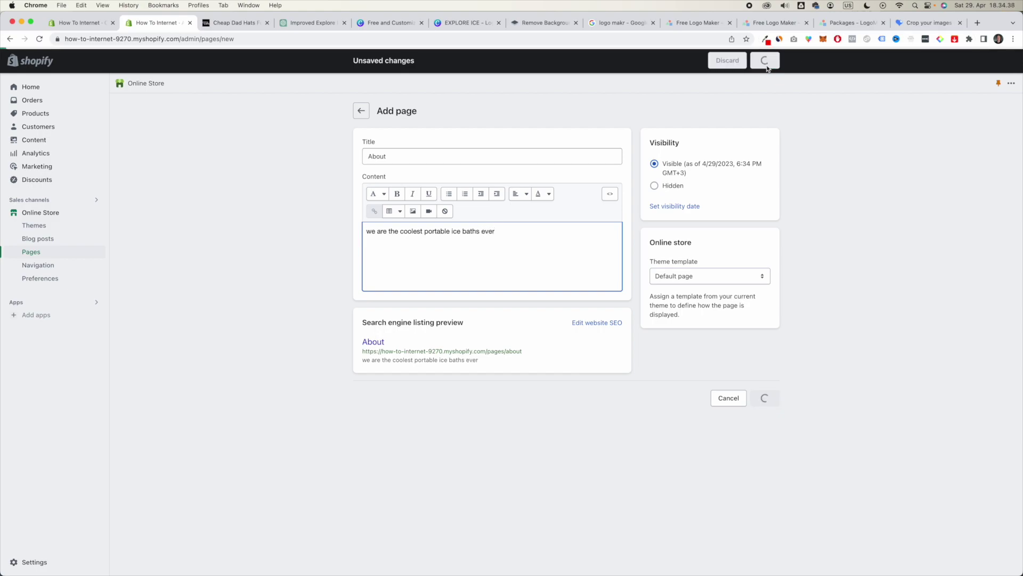
- Add an About item linked to the About page to the Main menu
{"action": "left_click", "coordinate": [41, 266]}
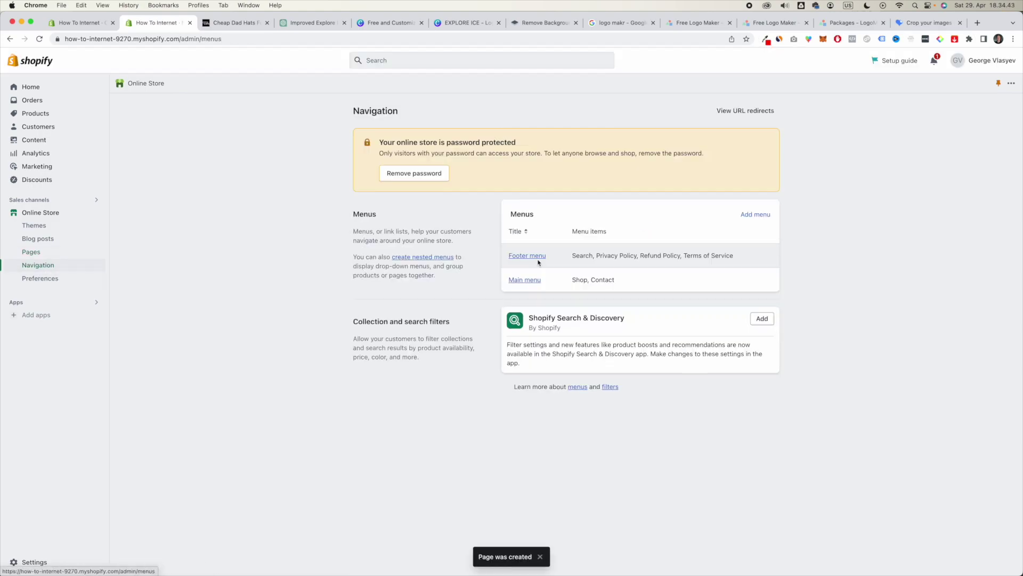
{"action": "left_click", "coordinate": [530, 281]}
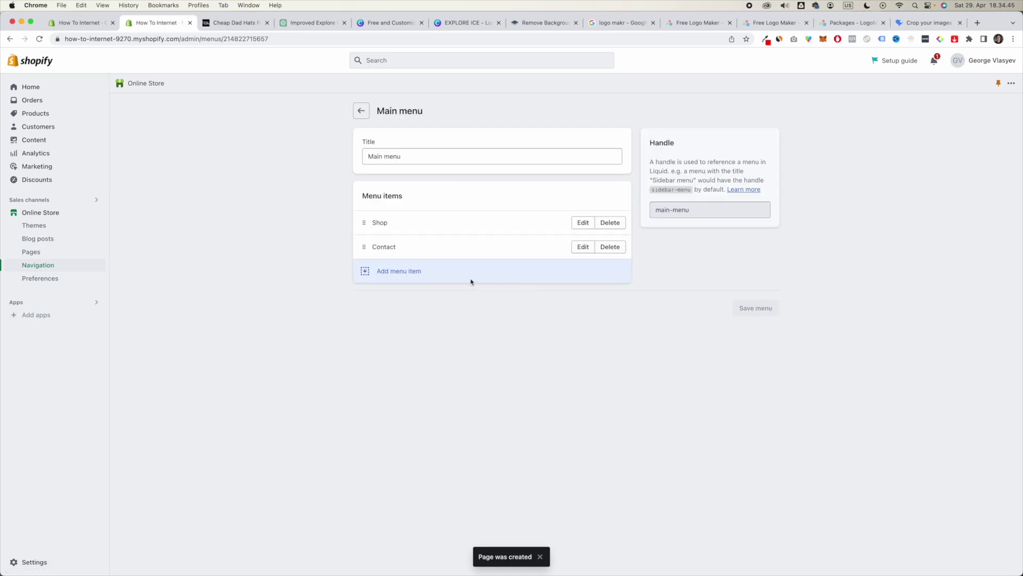
{"action": "left_click", "coordinate": [471, 281]}
{"action": "left_click", "coordinate": [894, 166]}
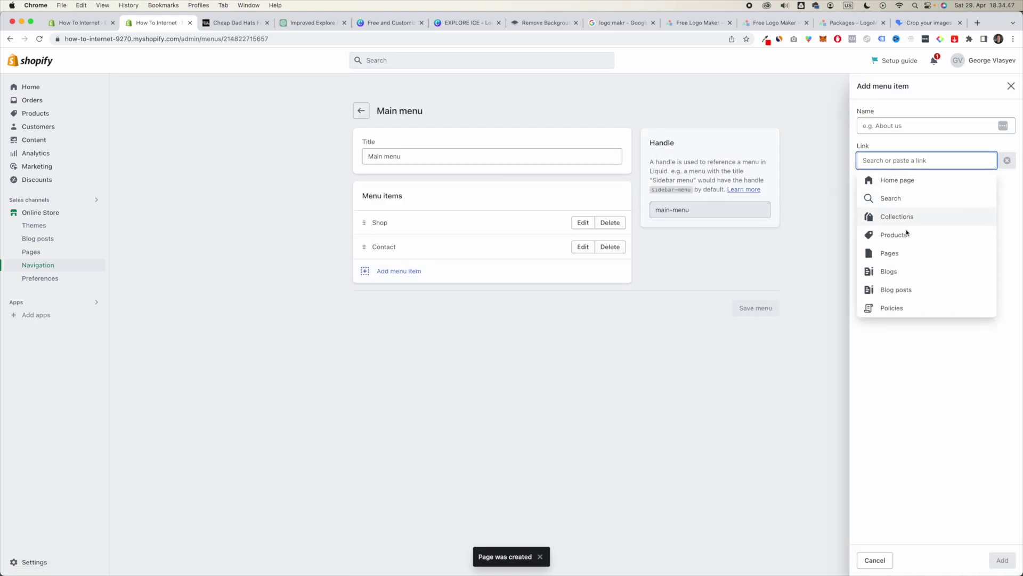
{"action": "left_click", "coordinate": [906, 254]}
{"action": "left_click", "coordinate": [903, 199]}
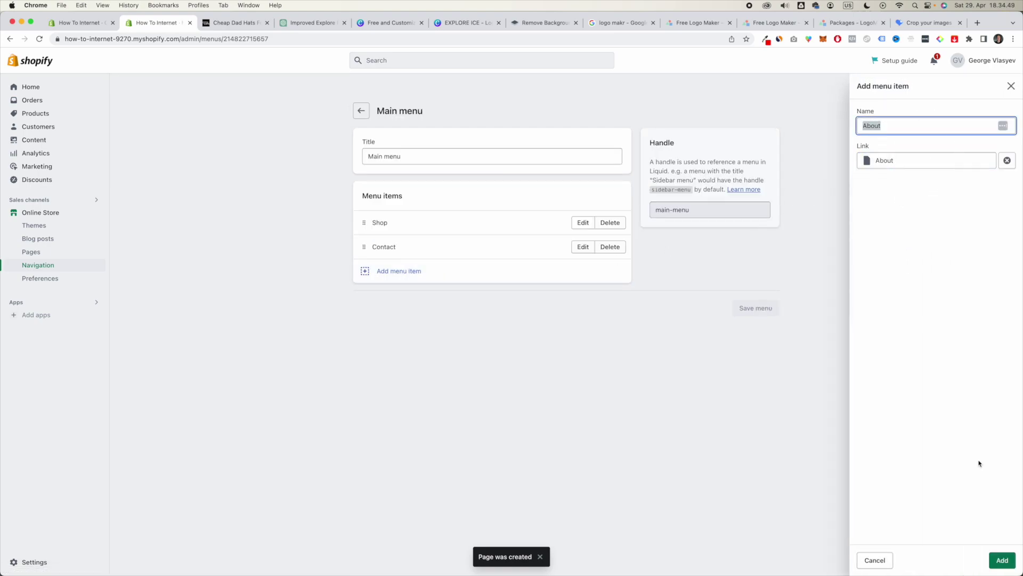
{"action": "left_click", "coordinate": [1014, 559]}
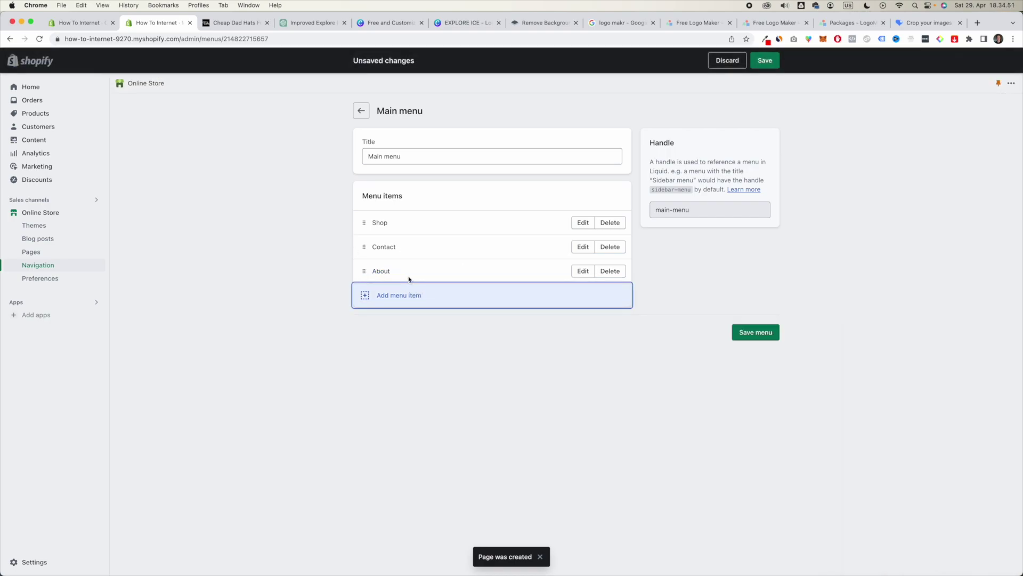
- Check the CityCaps menu for further items and save the Main menu
{"action": "left_click", "coordinate": [199, 23]}
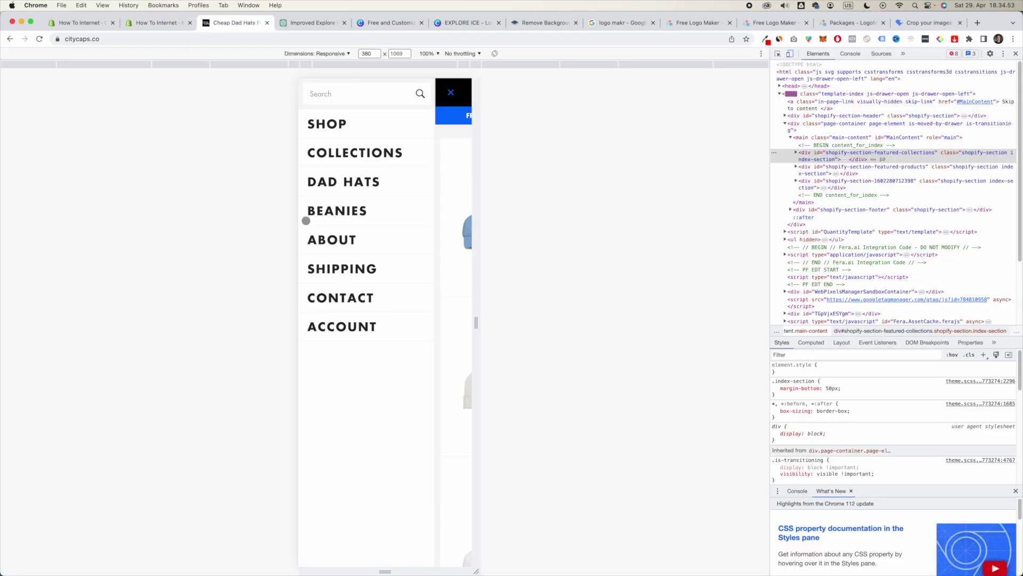
{"action": "left_click", "coordinate": [153, 23]}
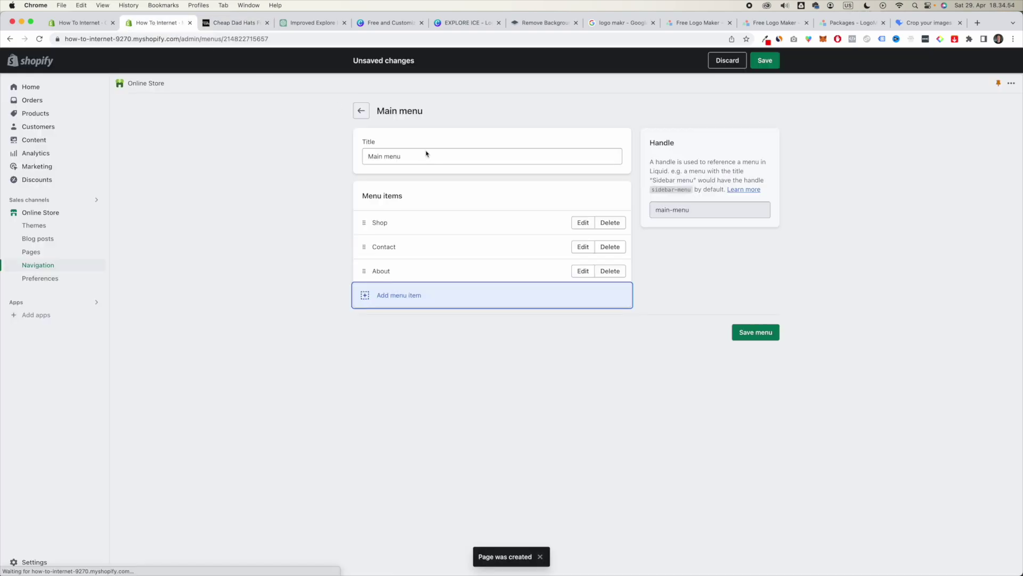
{"action": "left_click", "coordinate": [410, 295]}
{"action": "left_click", "coordinate": [1015, 86]}
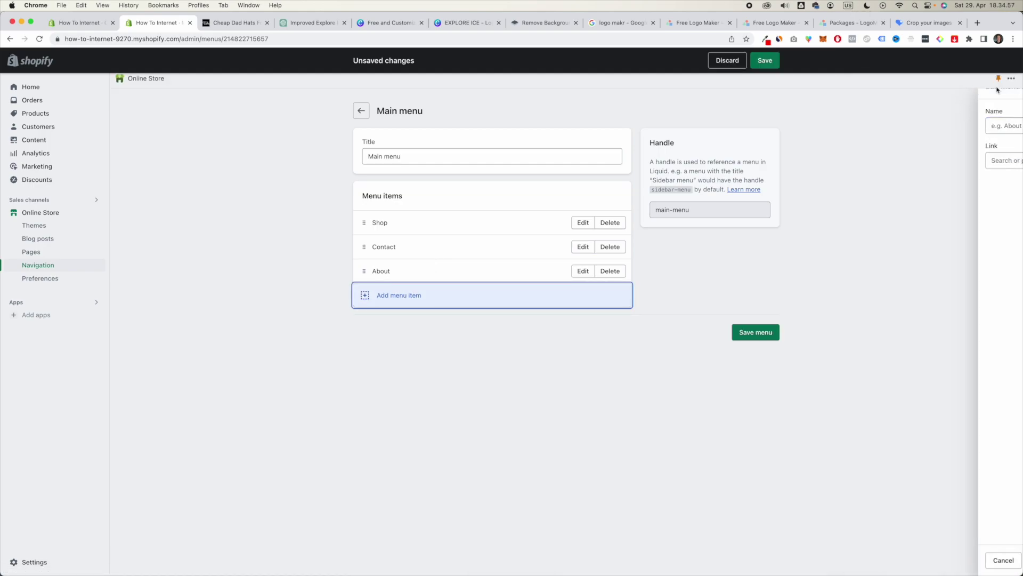
{"action": "left_click", "coordinate": [765, 60]}
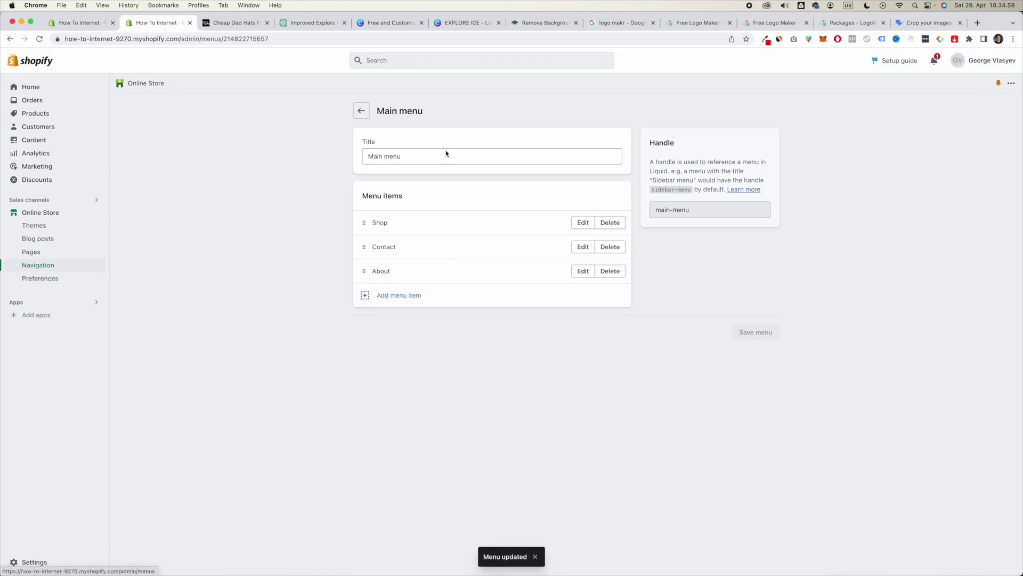
- Create a store page titled Shipping with no content and save it
{"action": "left_click", "coordinate": [52, 253]}
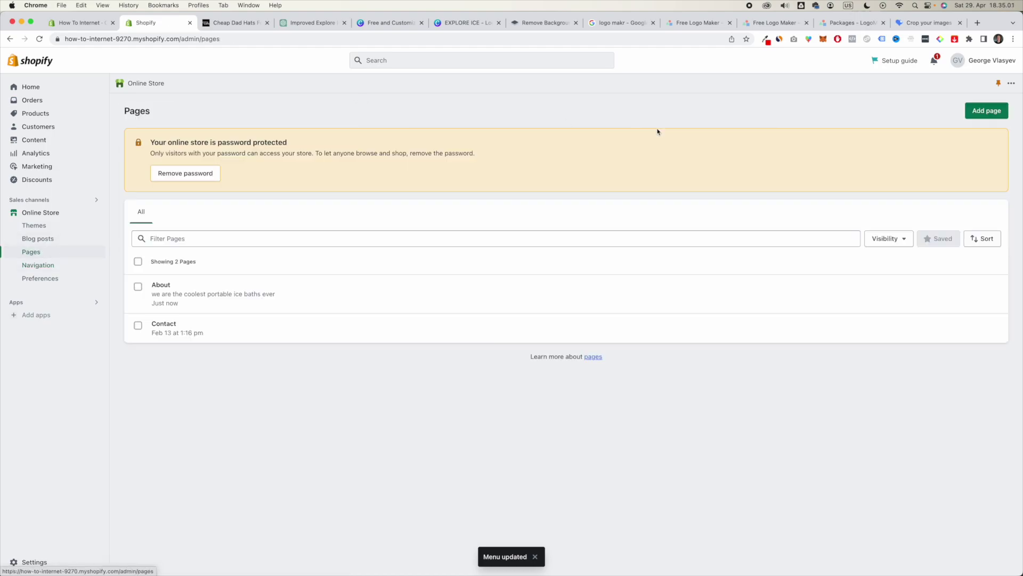
{"action": "left_click", "coordinate": [986, 111]}
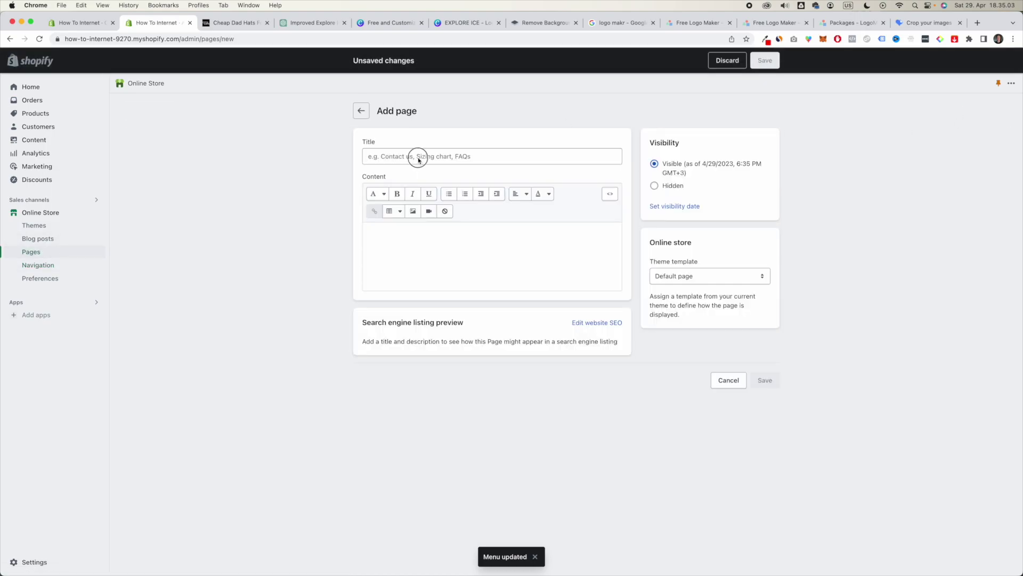
{"action": "left_click", "coordinate": [418, 157]}
{"action": "type", "text": "Shipping"}
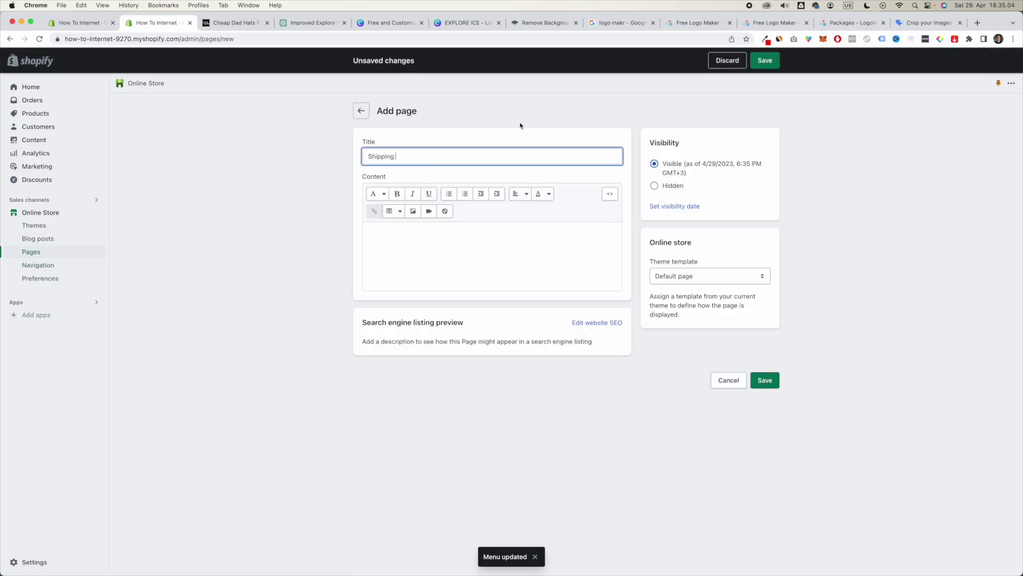
{"action": "left_click", "coordinate": [765, 61]}
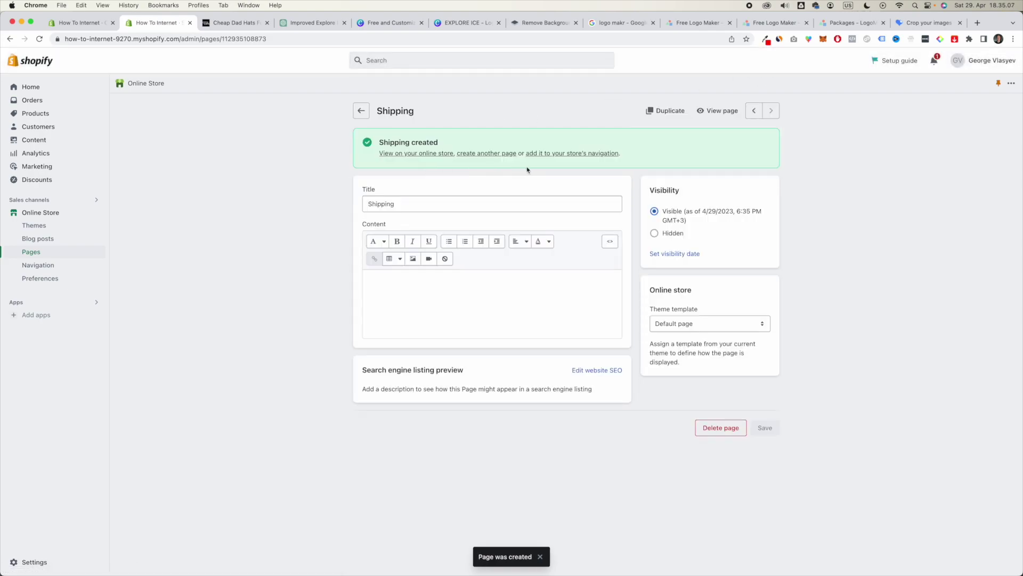
- Start another store page titled Contact and examine the CityCaps contact page as a reference
{"action": "left_click", "coordinate": [500, 154]}
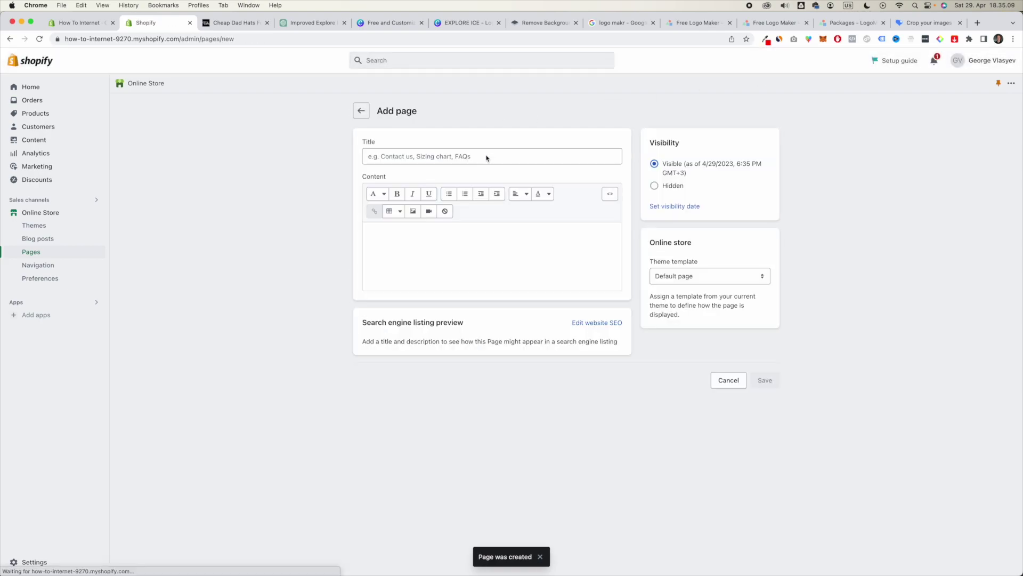
{"action": "type", "text": "Contact"}
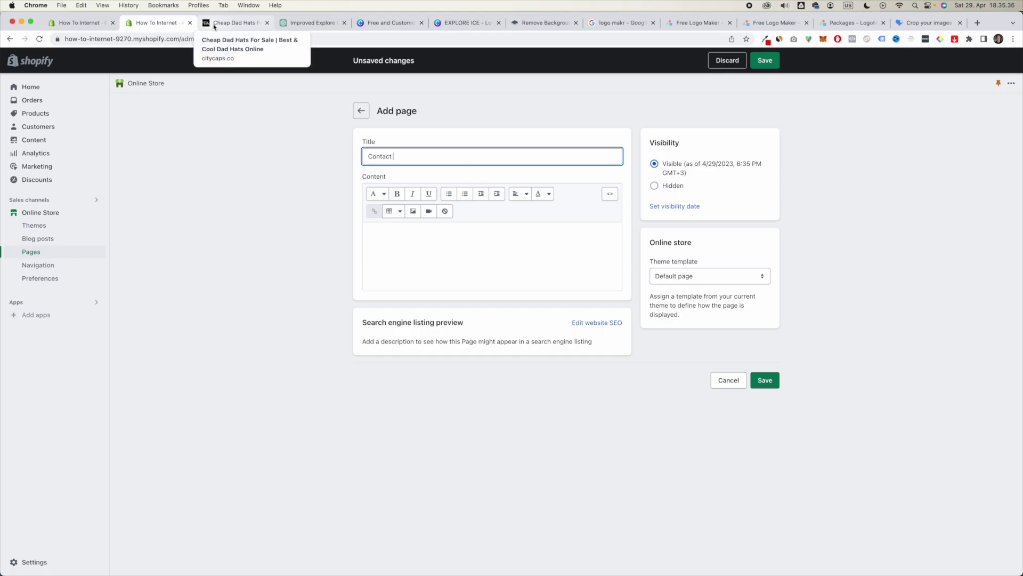
{"action": "left_click", "coordinate": [245, 23]}
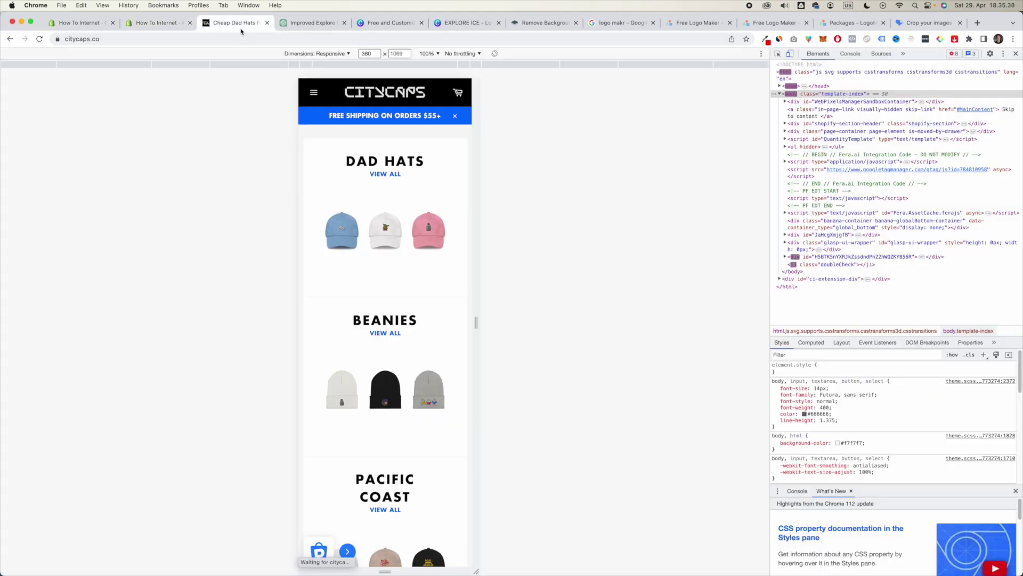
{"action": "left_click", "coordinate": [315, 91]}
{"action": "left_click", "coordinate": [347, 296]}
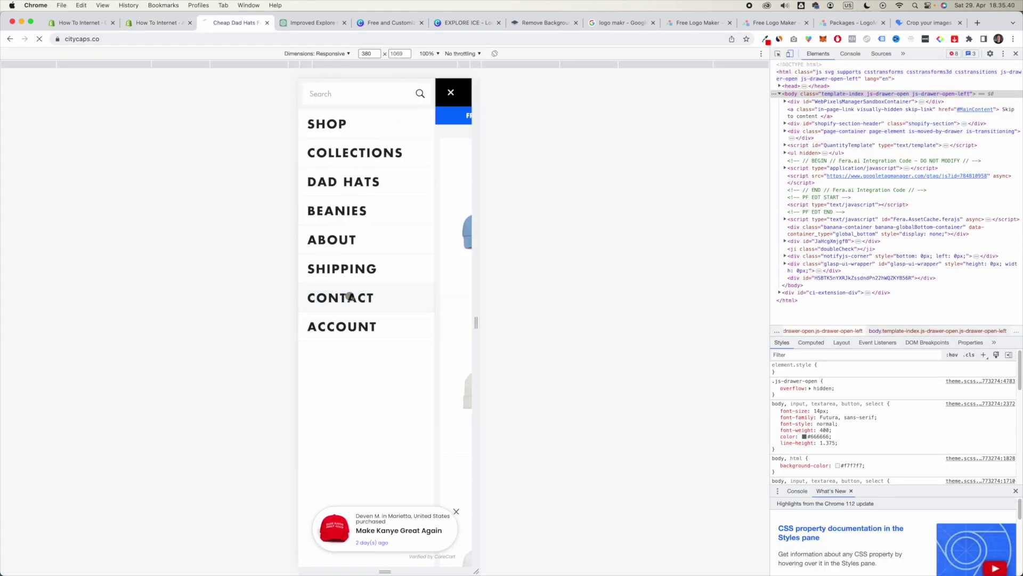
{"action": "scroll", "coordinate": [421, 295], "scroll_direction": "down", "scroll_amount": 3}
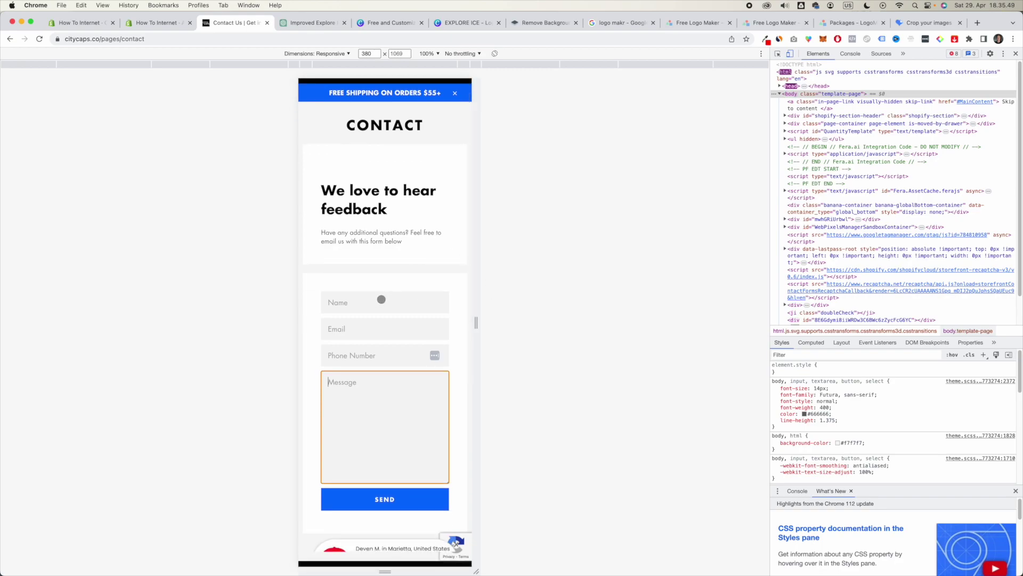
{"action": "scroll", "coordinate": [400, 329], "scroll_direction": "down", "scroll_amount": 2}
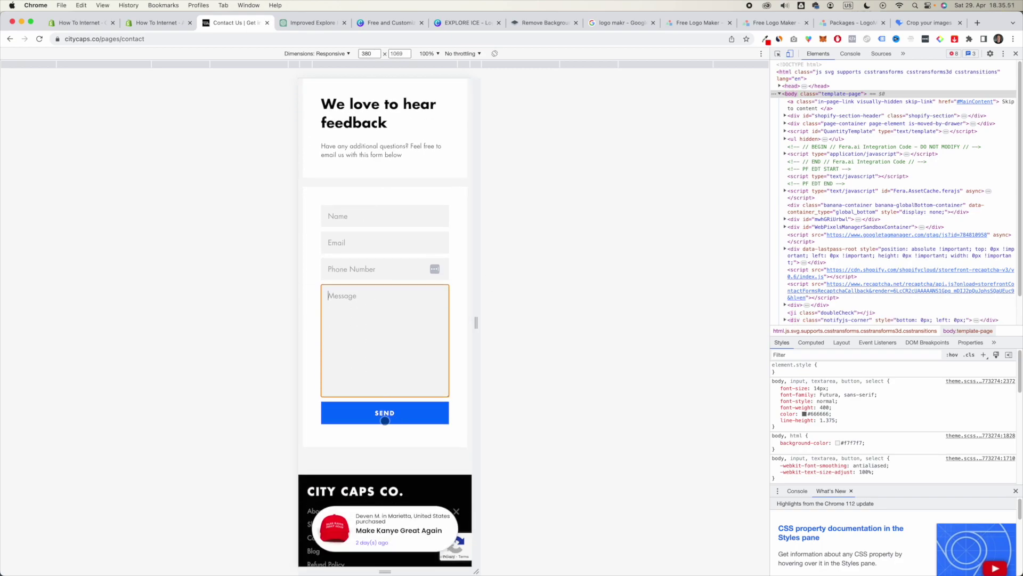
{"action": "scroll", "coordinate": [391, 414], "scroll_direction": "down", "scroll_amount": 4}
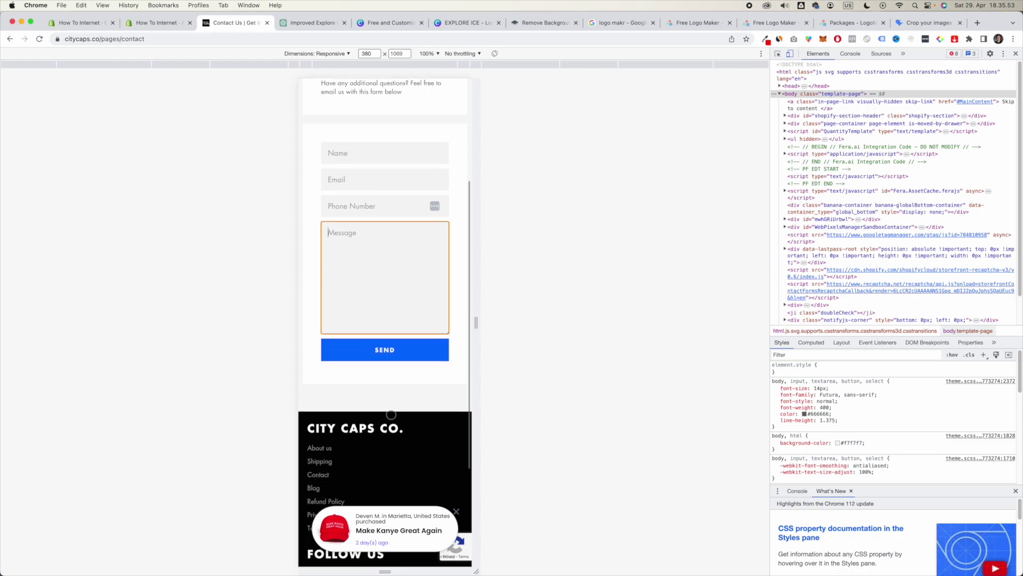
{"action": "scroll", "coordinate": [400, 290], "scroll_direction": "up", "scroll_amount": 10}
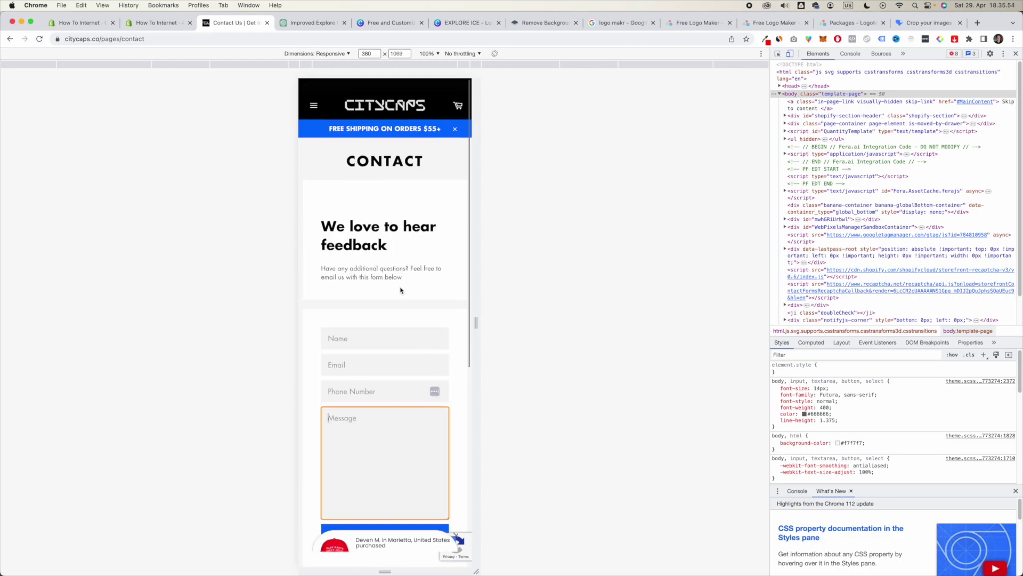
- Assign the contact theme template to the Contact page, saving it and viewing it on the online store
{"action": "left_click", "coordinate": [159, 24]}
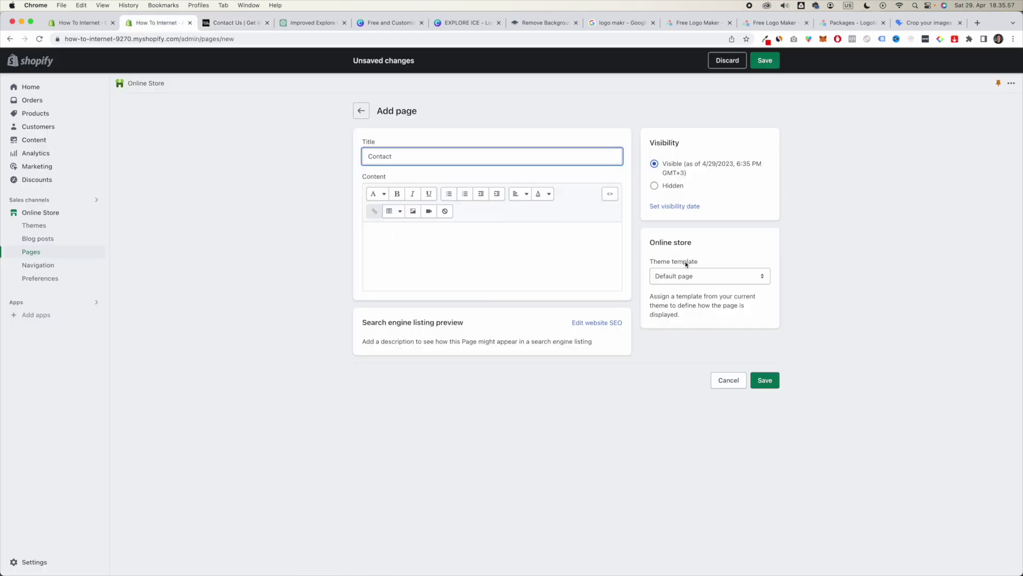
{"action": "left_click", "coordinate": [694, 276]}
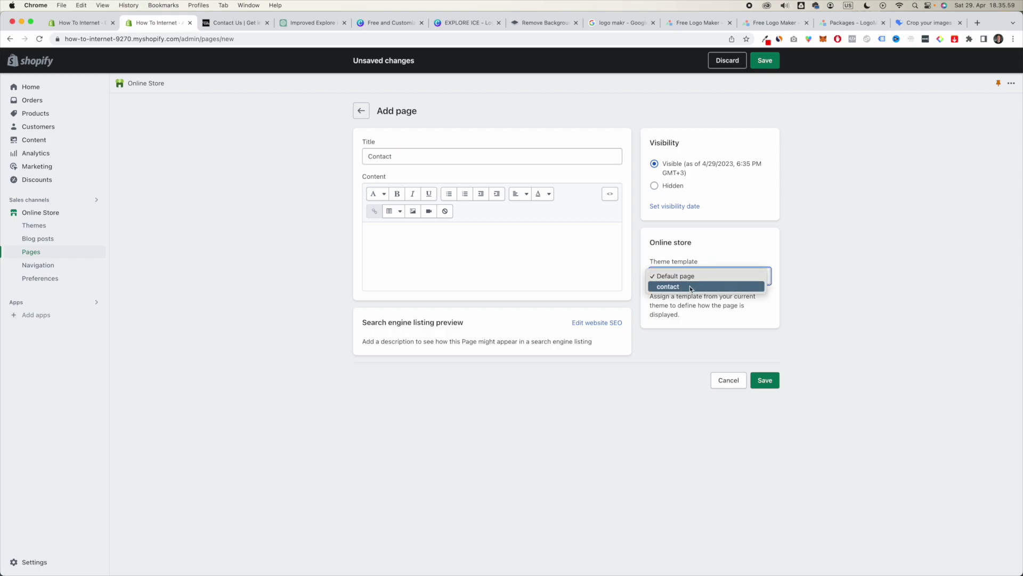
{"action": "left_click", "coordinate": [690, 286]}
{"action": "left_click", "coordinate": [765, 60]}
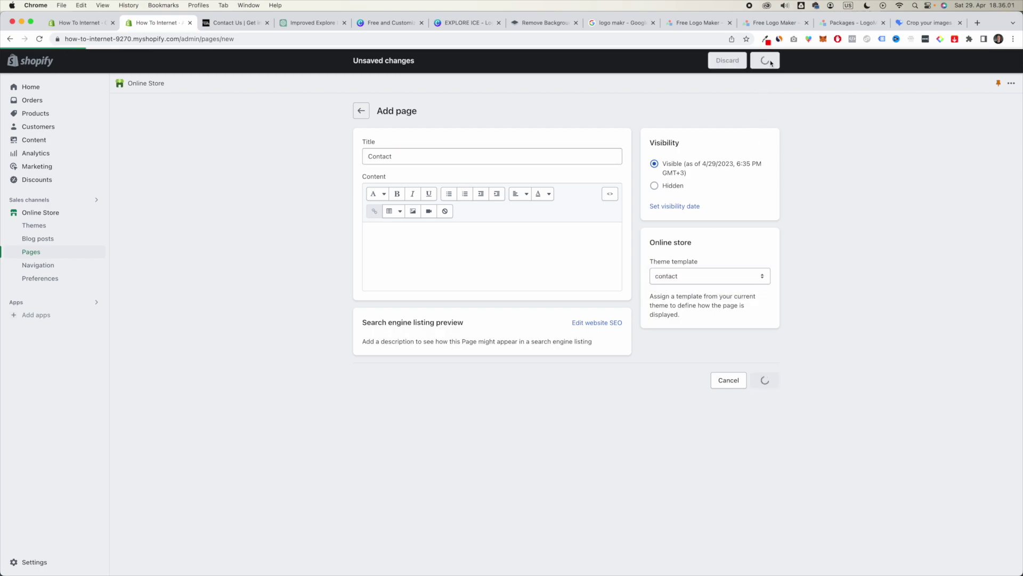
{"action": "left_click", "coordinate": [436, 155]}
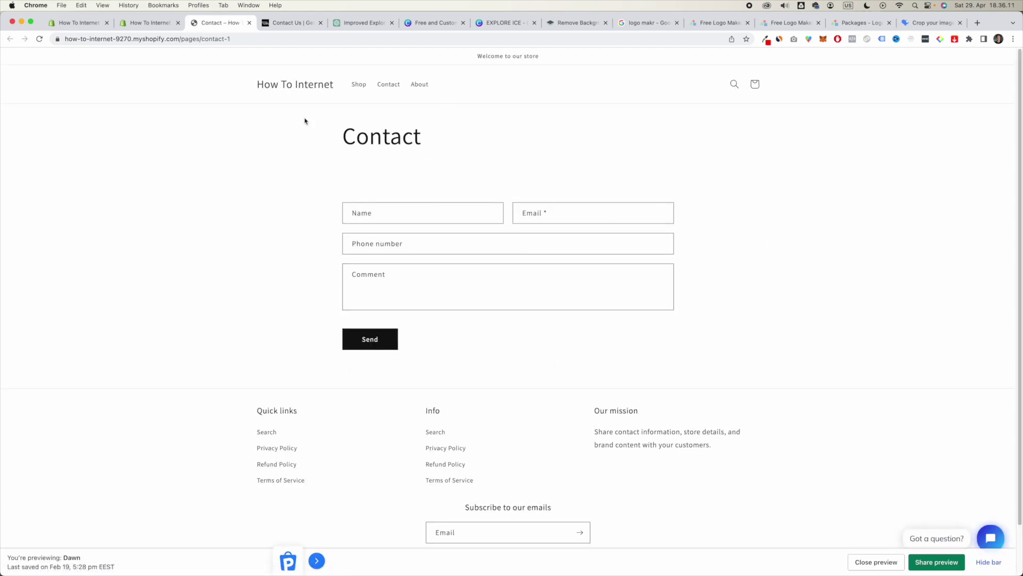
{"action": "left_click", "coordinate": [134, 26]}
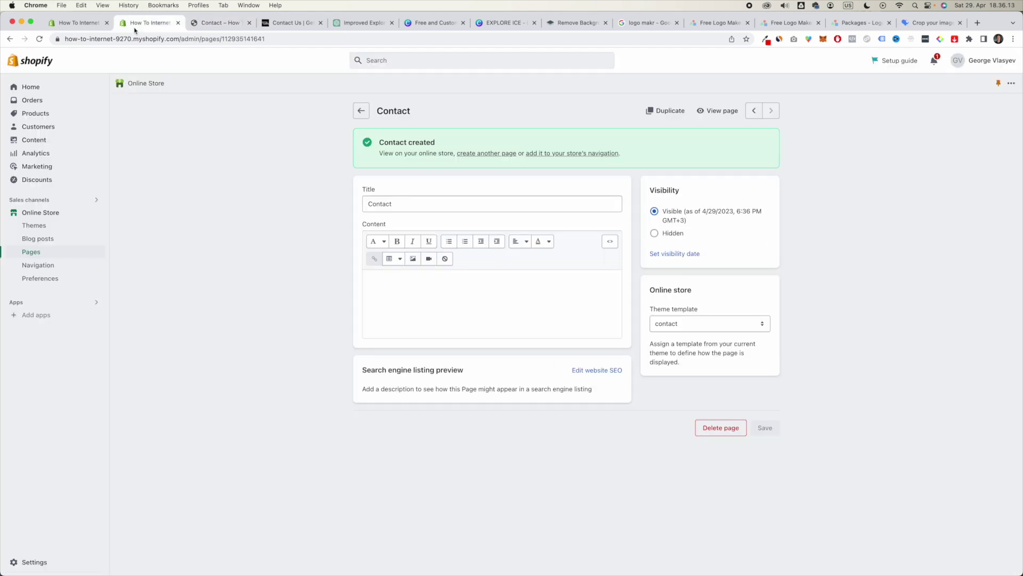
- Return to the theme editor's home page and set the uploaded JPG of two women in an ice bath as the image banner's first image
{"action": "left_click", "coordinate": [103, 27]}
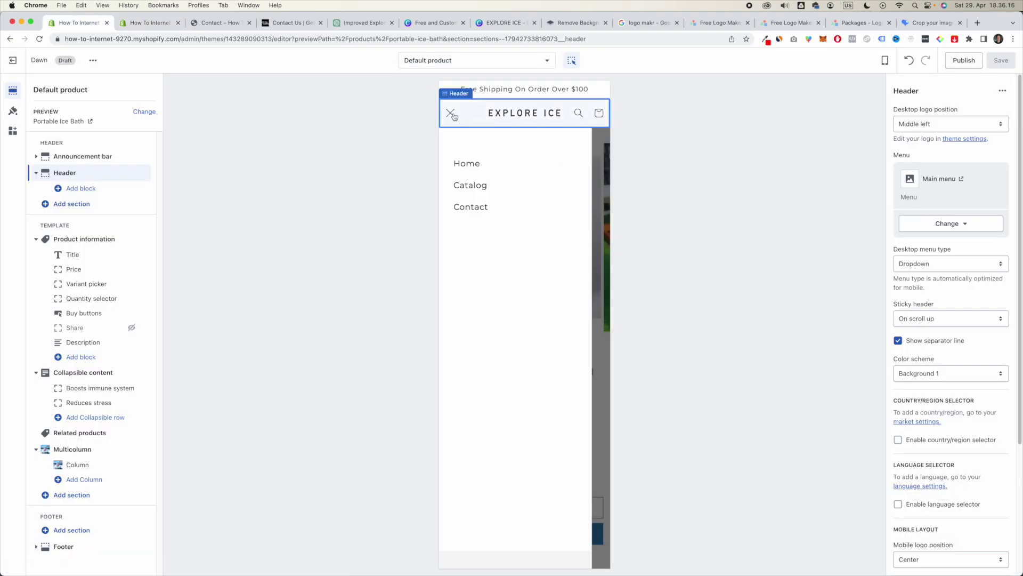
{"action": "left_click", "coordinate": [453, 116]}
{"action": "left_click", "coordinate": [520, 113]}
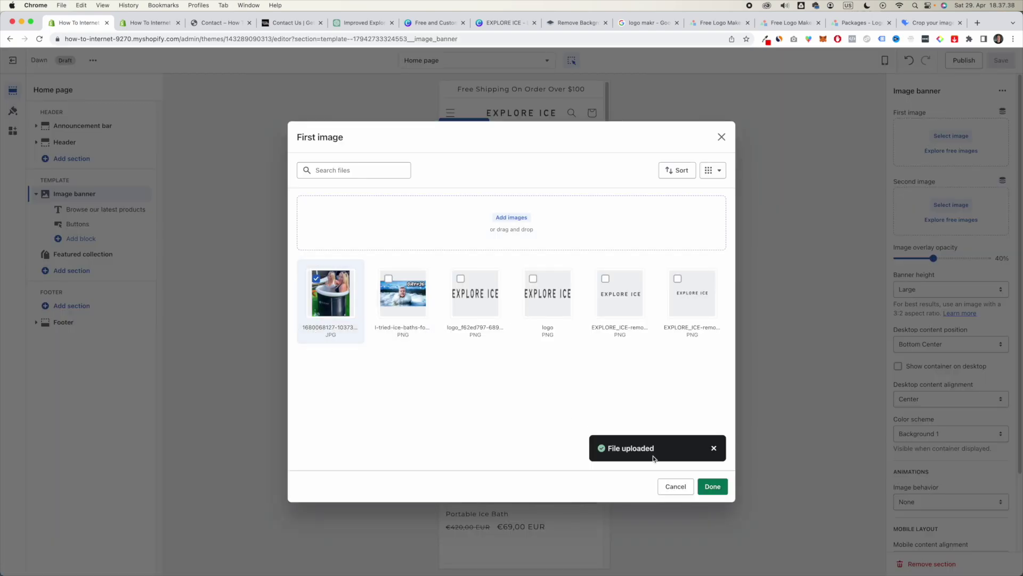
{"action": "left_click", "coordinate": [717, 489]}
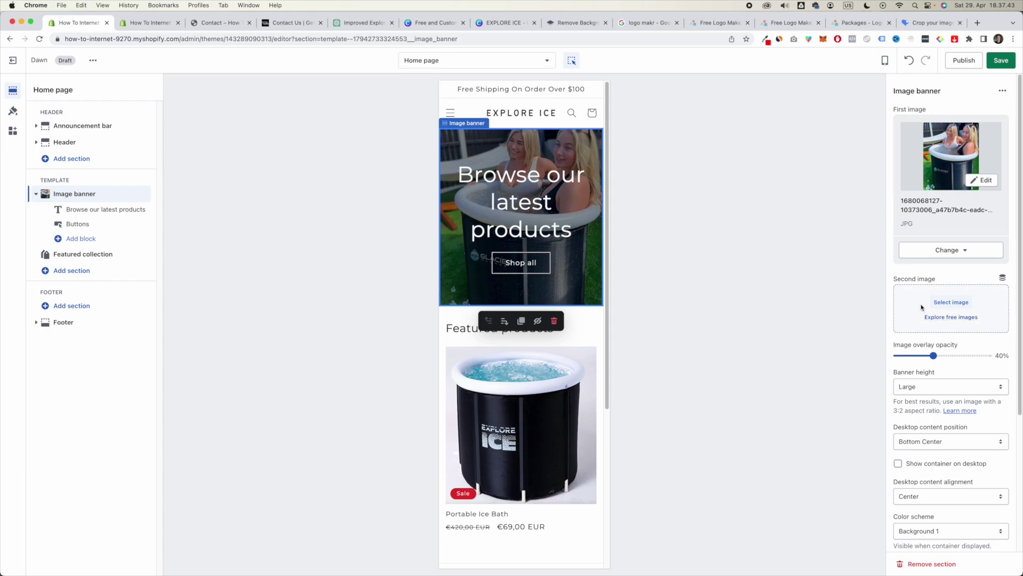
- Try the Polar ice bath WEBP as the image banner's second image, and remove it
{"action": "left_click", "coordinate": [903, 327]}
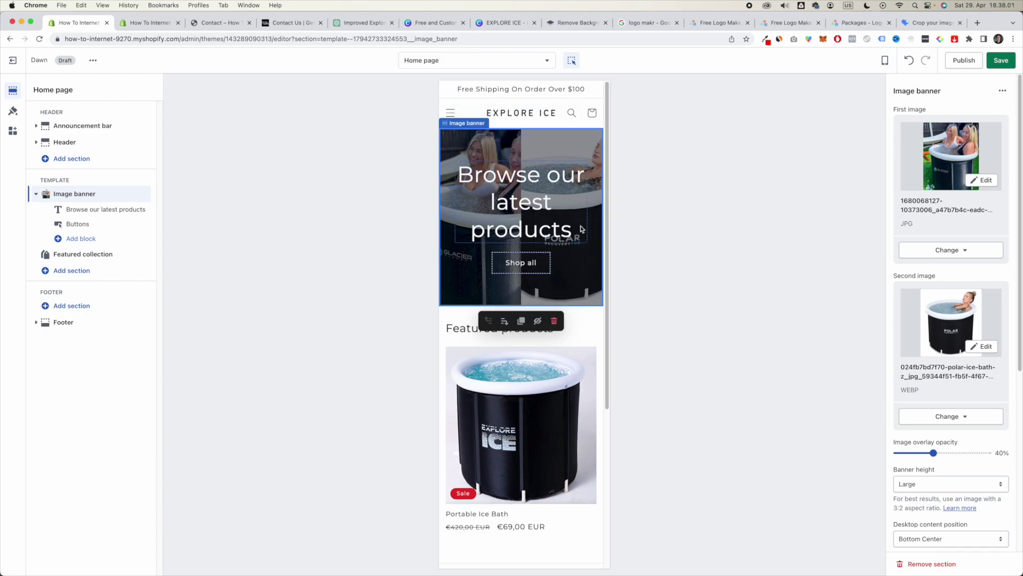
{"action": "left_click", "coordinate": [970, 421]}
{"action": "left_click", "coordinate": [962, 478]}
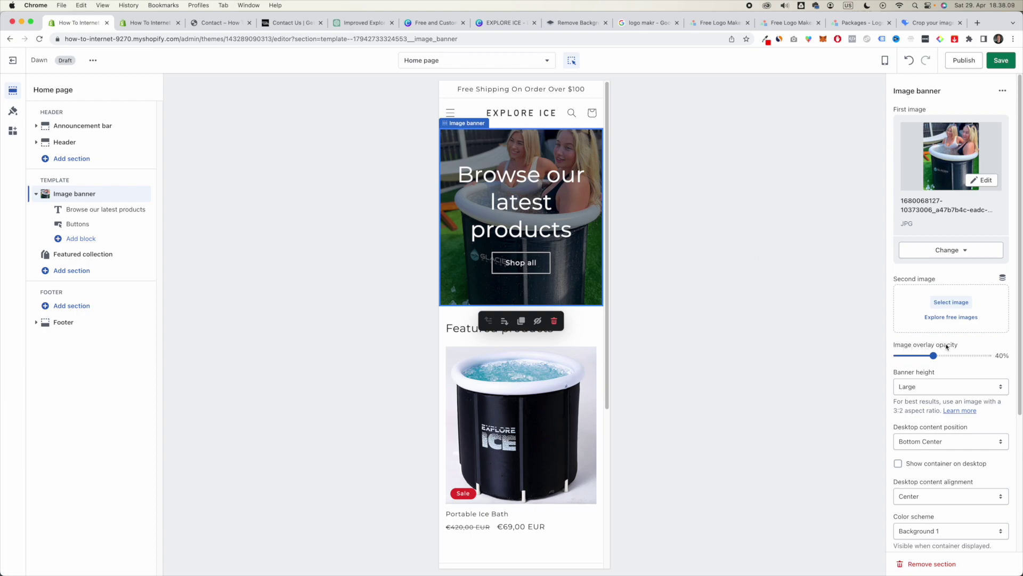
- Set the image banner's overlay opacity to 30%
{"action": "left_click_drag", "start_coordinate": [941, 356], "coordinate": [898, 356]}
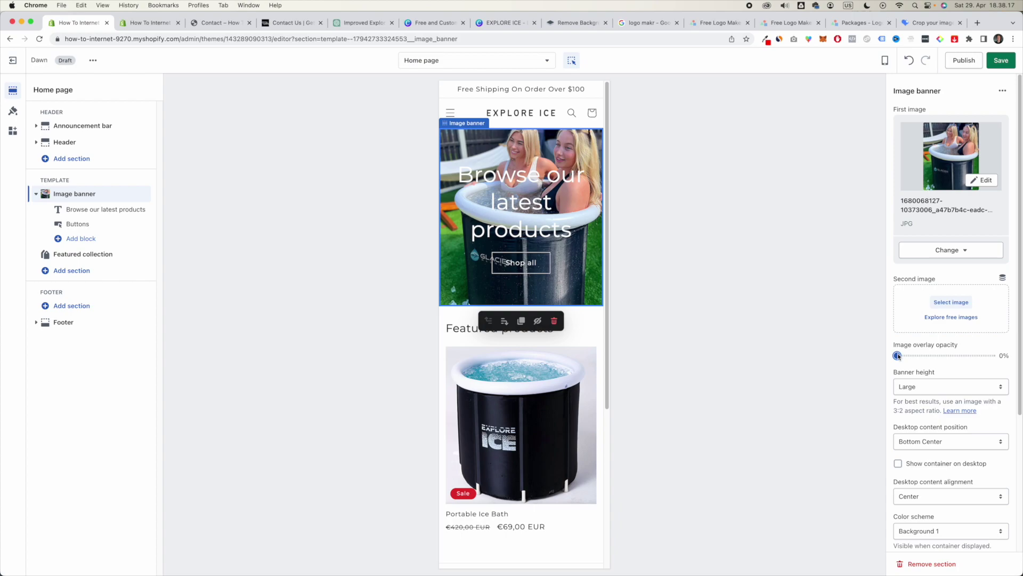
{"action": "left_click_drag", "start_coordinate": [898, 356], "coordinate": [927, 356]}
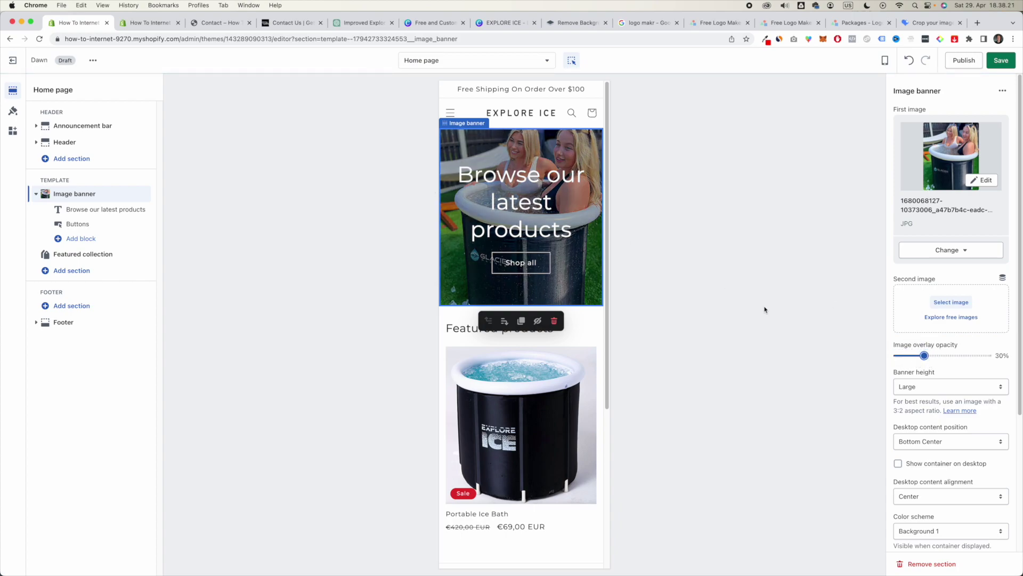
{"action": "scroll", "coordinate": [969, 427], "scroll_direction": "down", "scroll_amount": 5}
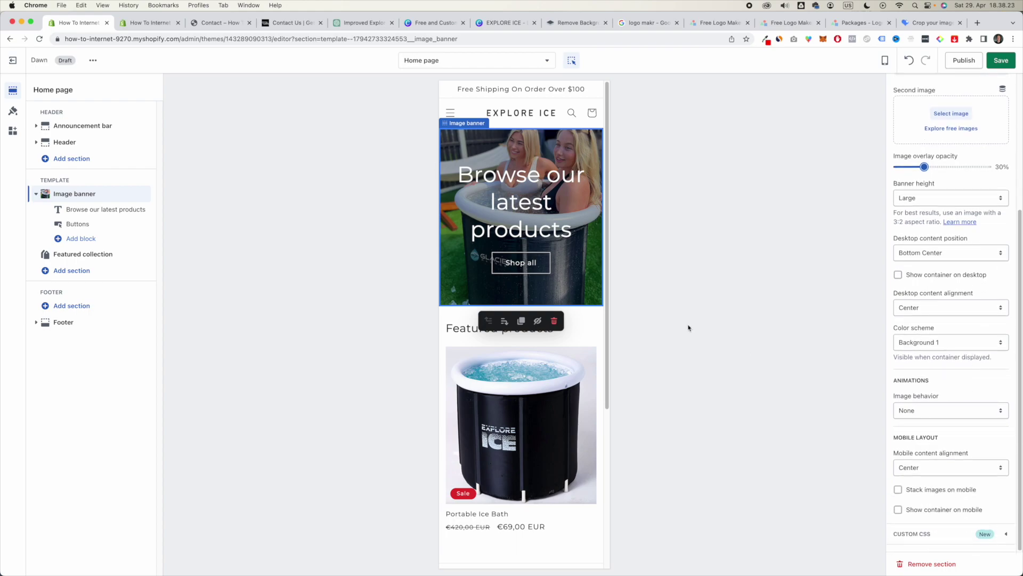
- Replace the image banner's heading text with "Exploring Ice Together"
{"action": "left_click", "coordinate": [533, 184]}
{"action": "triple_click", "coordinate": [952, 149]}
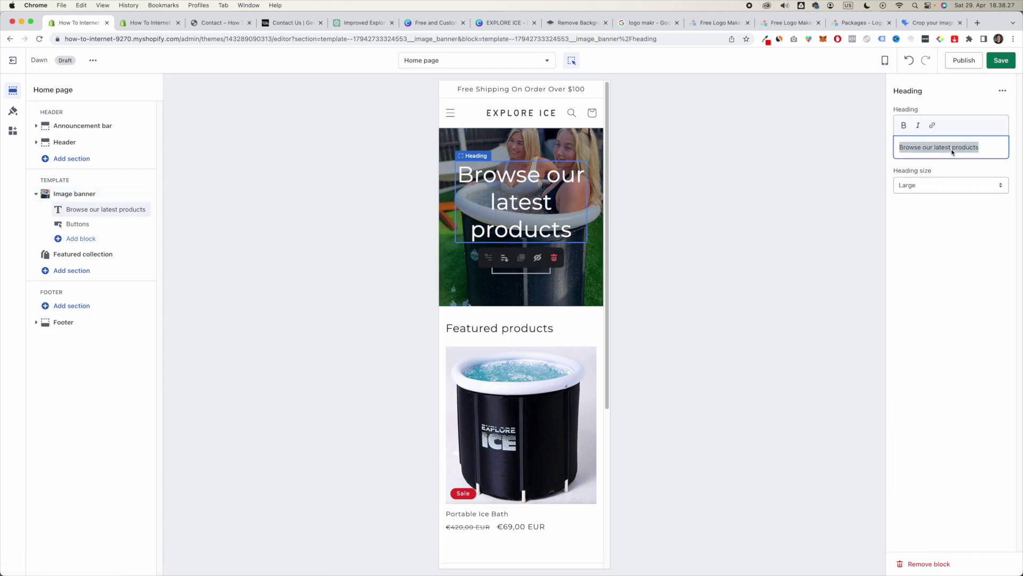
{"action": "type", "text": "50% of"}
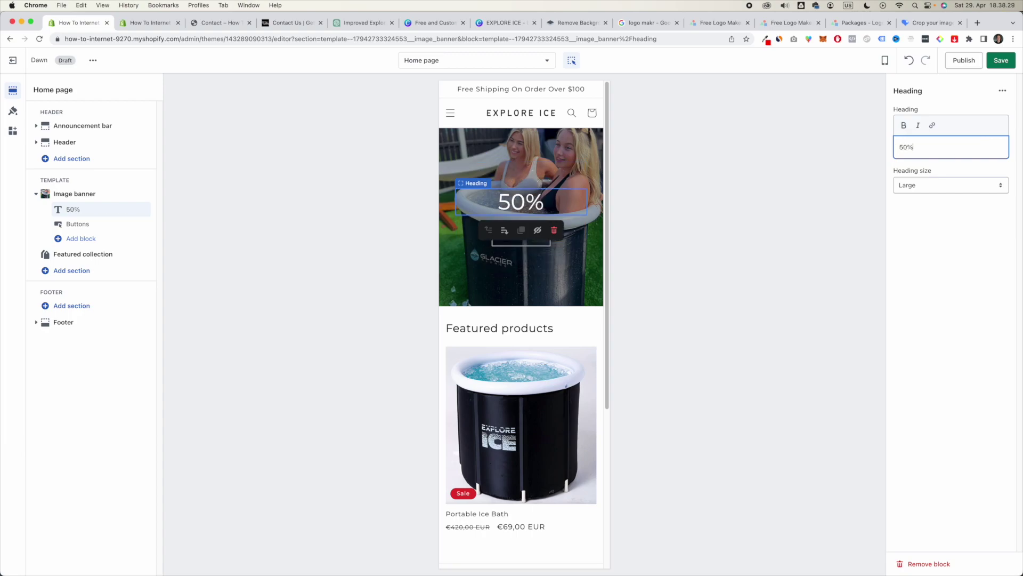
{"action": "key", "text": "BackSpace"}
{"action": "key", "text": "BackSpace"}
{"action": "key", "text": "BackSpace"}
{"action": "key", "text": "BackSpace"}
{"action": "key", "text": "BackSpace"}
{"action": "key", "text": "BackSpace"}
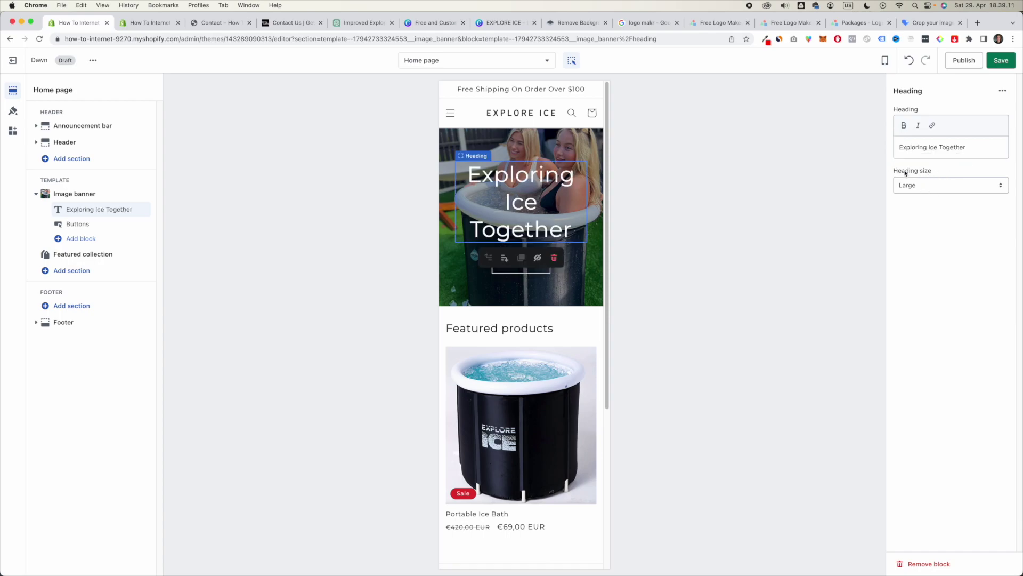
- Set the banner heading's size to Medium and save the theme changes
{"action": "left_click", "coordinate": [924, 188]}
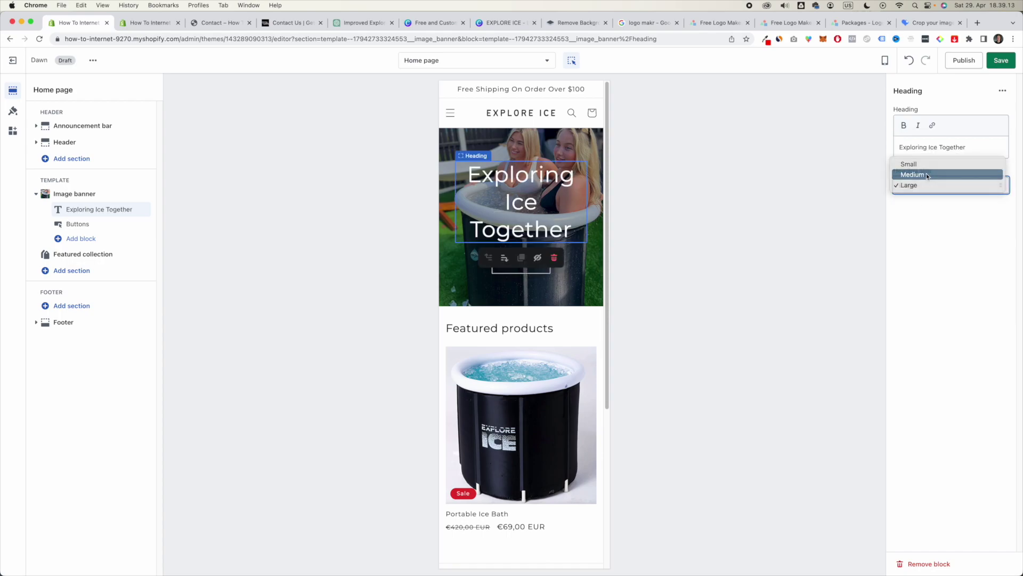
{"action": "left_click", "coordinate": [928, 176]}
{"action": "key", "text": "super+s"}
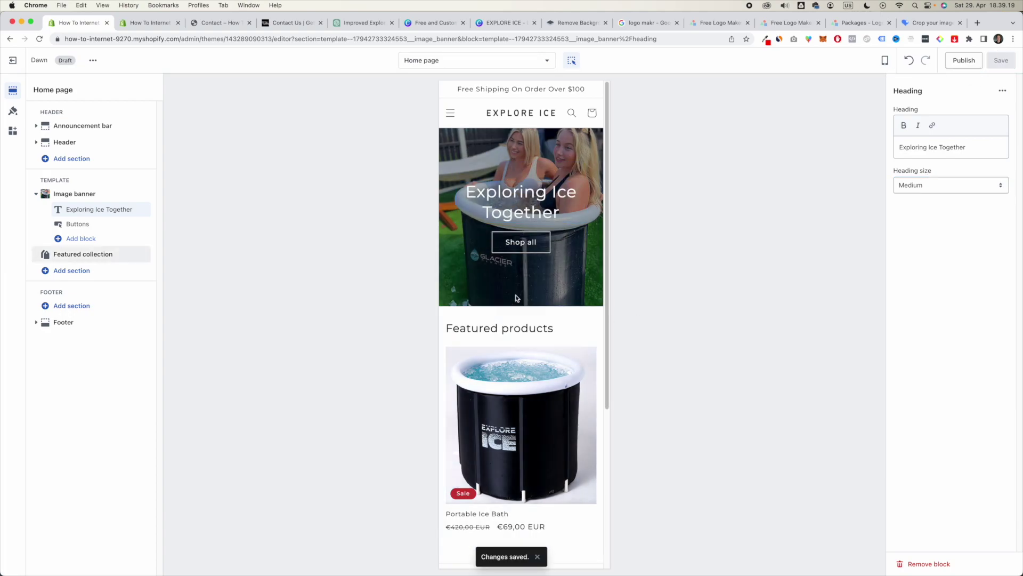
- Hide the home page's Featured collection section and show it again
{"action": "scroll", "coordinate": [515, 356], "scroll_direction": "down", "scroll_amount": 5}
{"action": "scroll", "coordinate": [516, 356], "scroll_direction": "up", "scroll_amount": 5}
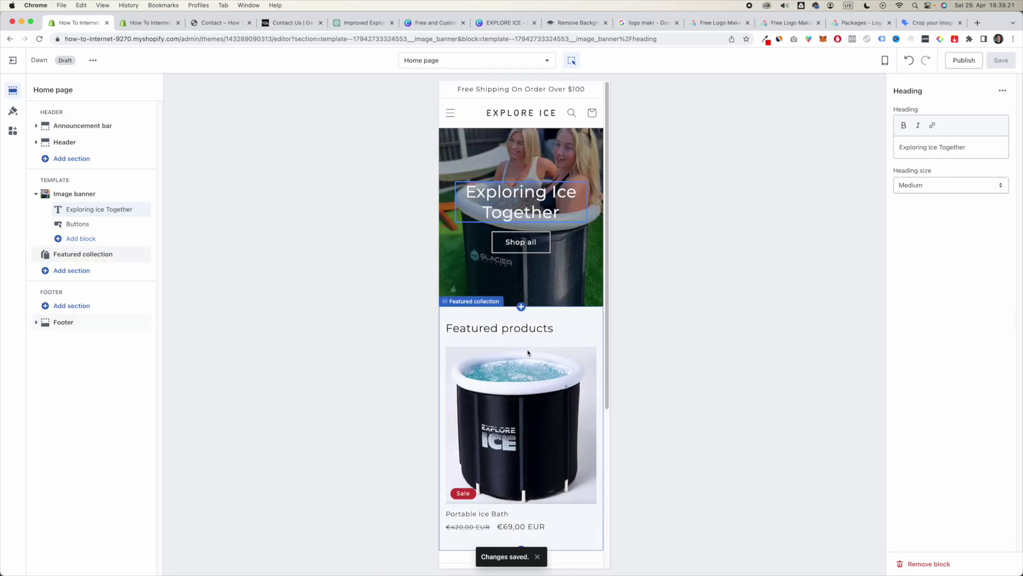
{"action": "left_click", "coordinate": [571, 326]}
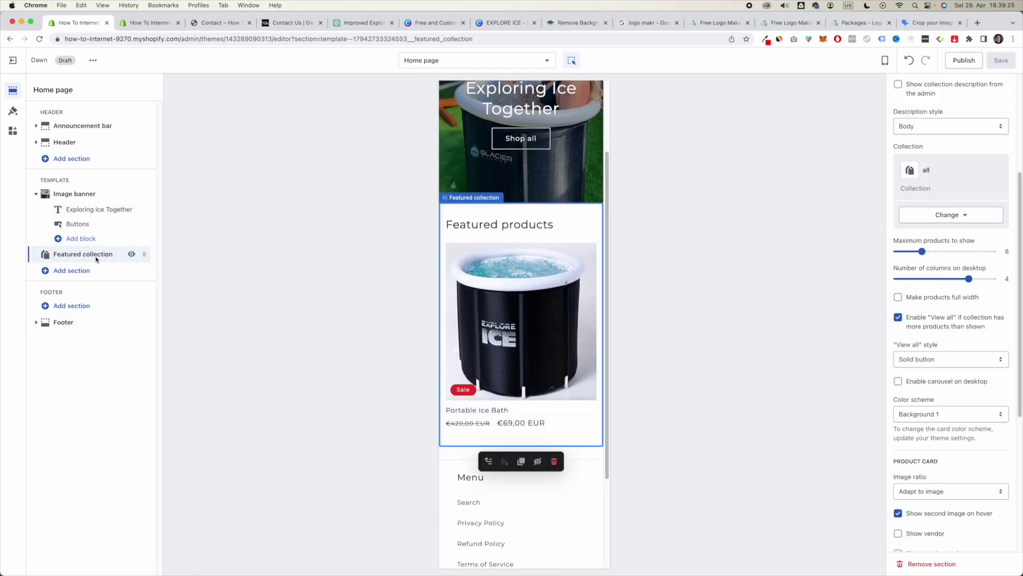
{"action": "left_click", "coordinate": [132, 254]}
{"action": "left_click", "coordinate": [131, 255]}
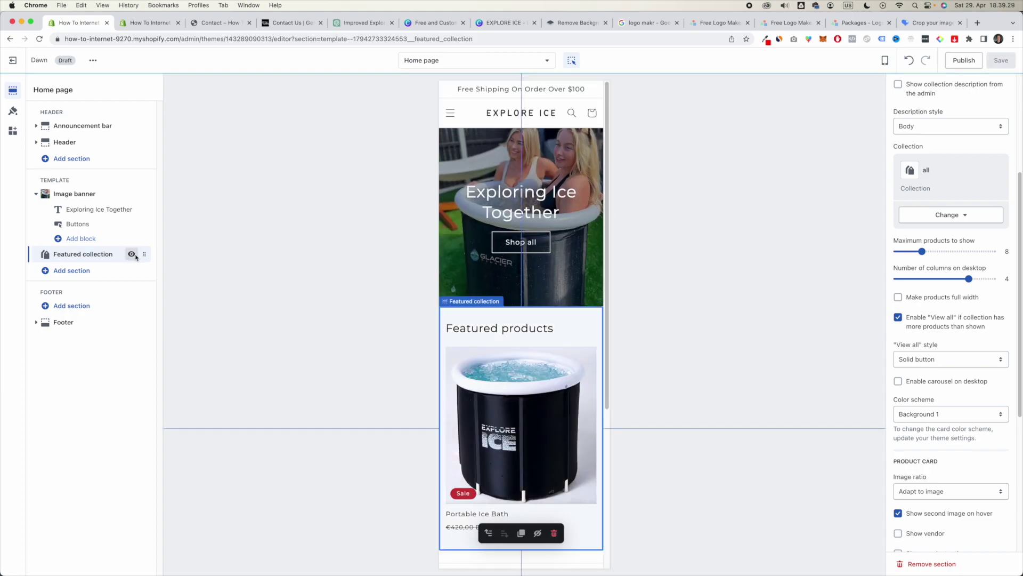
- Add a Rich text section below the Featured collection and open its heading block's settings
{"action": "left_click", "coordinate": [83, 271]}
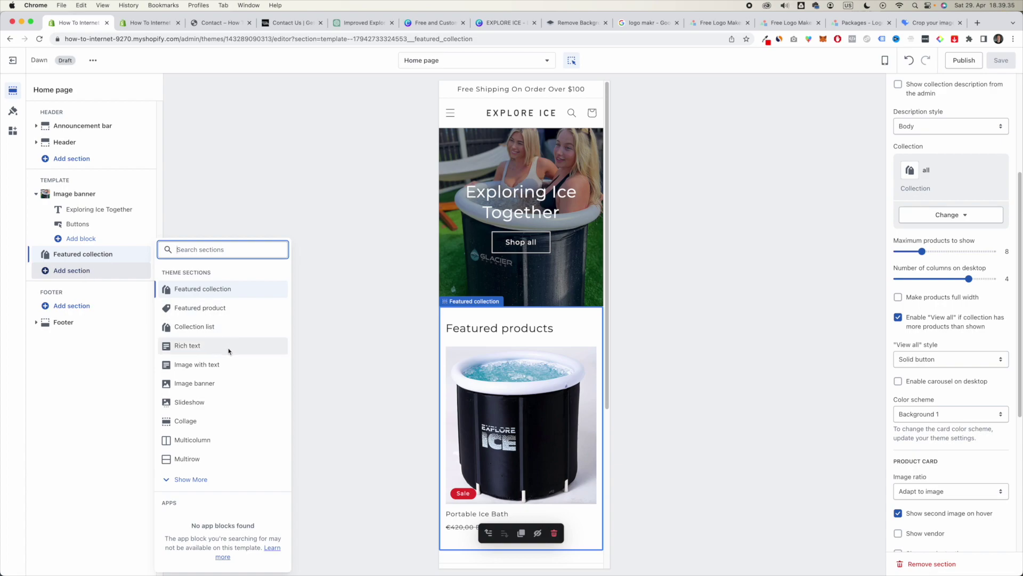
{"action": "left_click", "coordinate": [207, 349]}
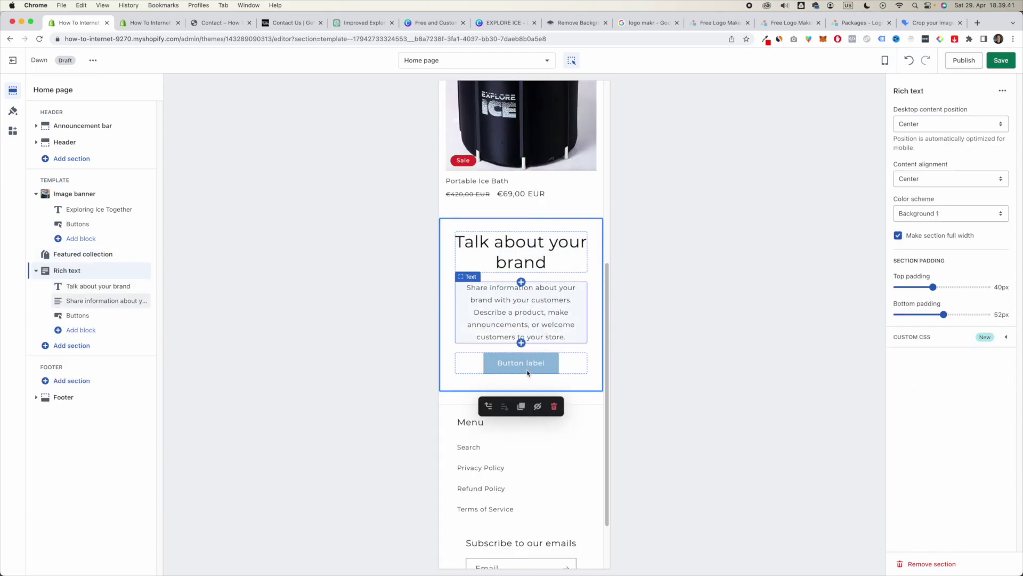
{"action": "left_click", "coordinate": [528, 259]}
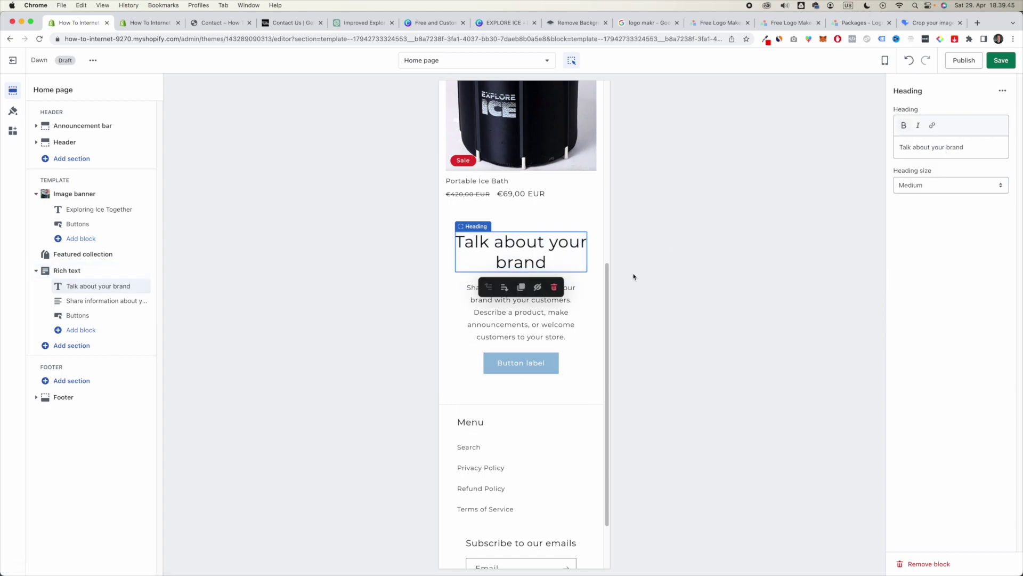
- Link the Rich text section's first button to the Portable Ice Bath product, save the changes and try the button in the preview
{"action": "left_click", "coordinate": [521, 366]}
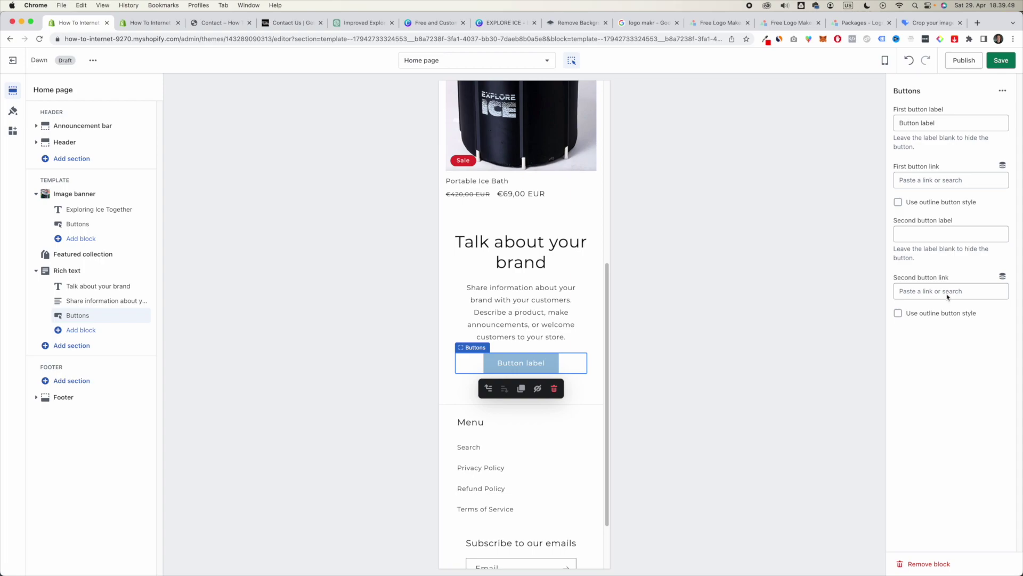
{"action": "left_click", "coordinate": [944, 180]}
{"action": "left_click", "coordinate": [937, 91]}
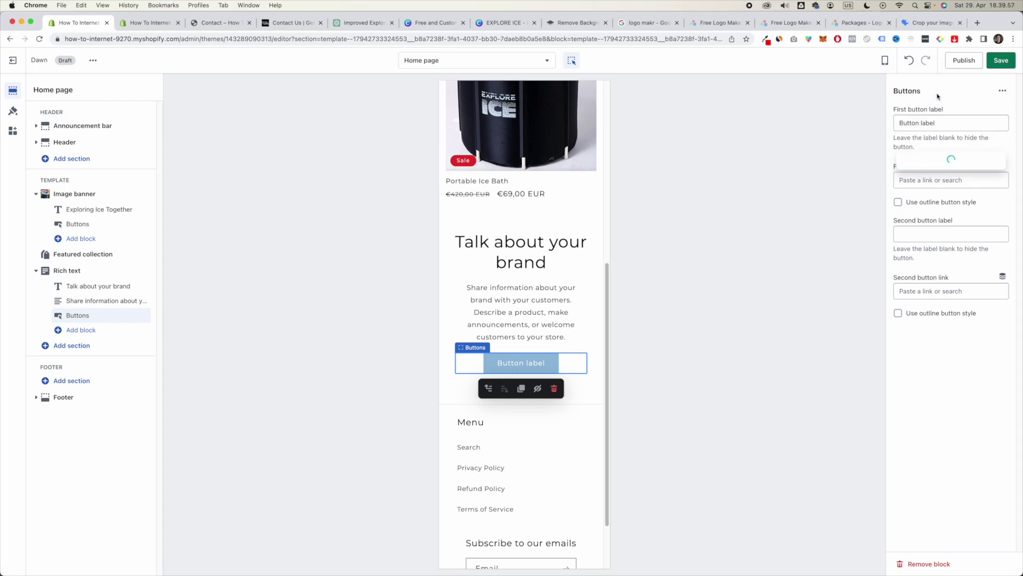
{"action": "left_click", "coordinate": [945, 161]}
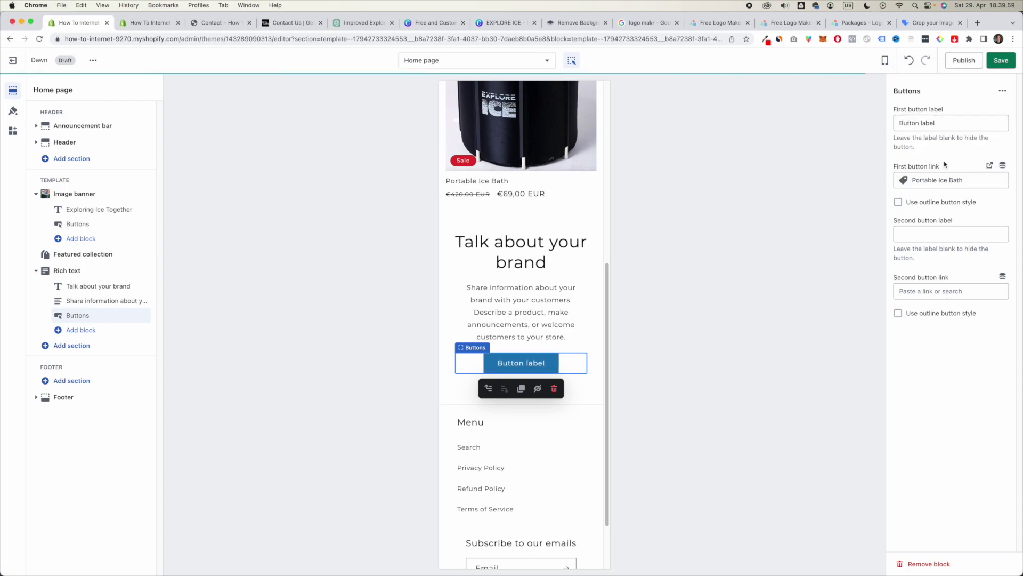
{"action": "left_click", "coordinate": [1001, 60]}
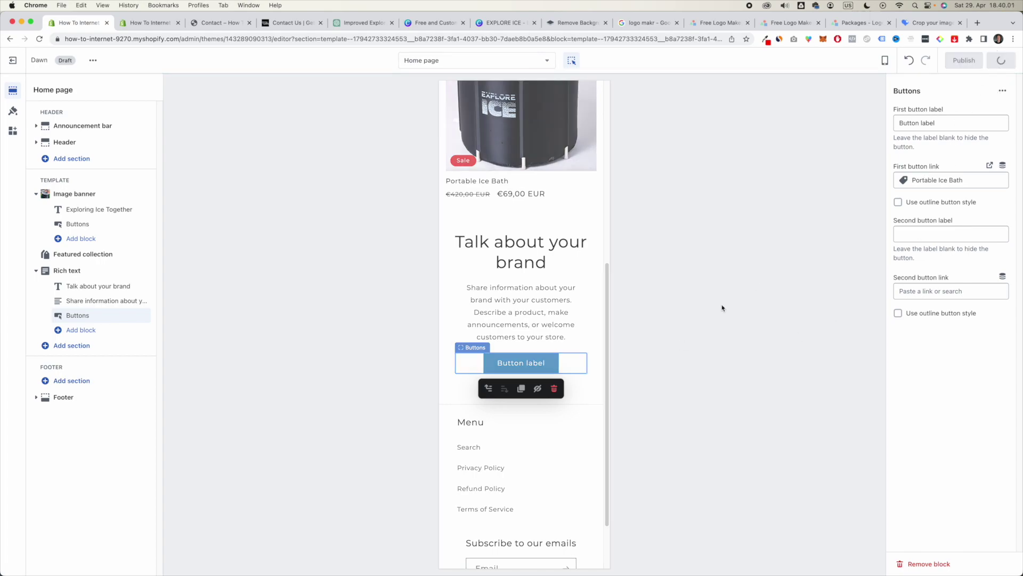
{"action": "left_click", "coordinate": [536, 365]}
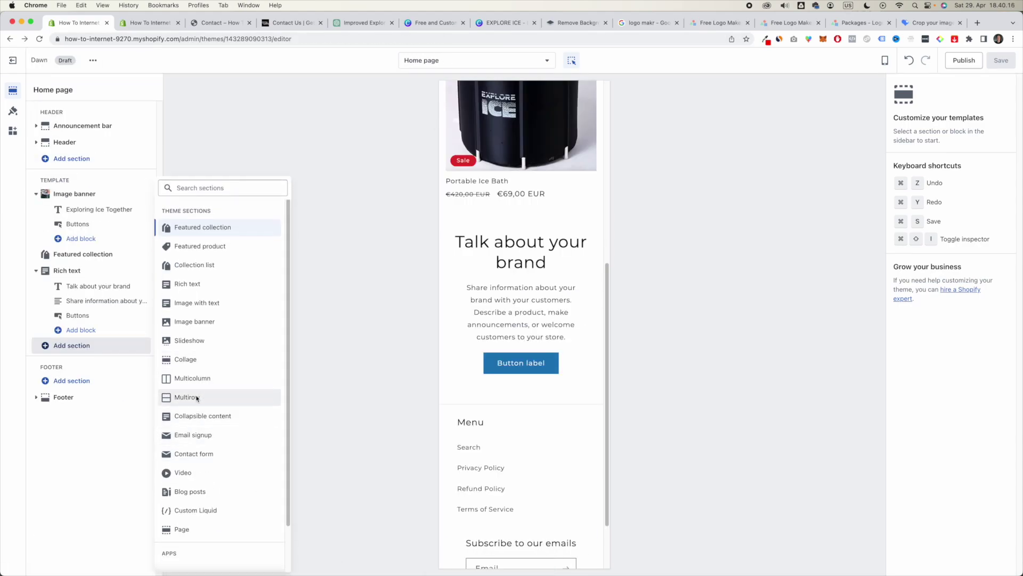
- Add a Contact form section and a Video section below the Rich text section
{"action": "scroll", "coordinate": [232, 404], "scroll_direction": "down", "scroll_amount": 1}
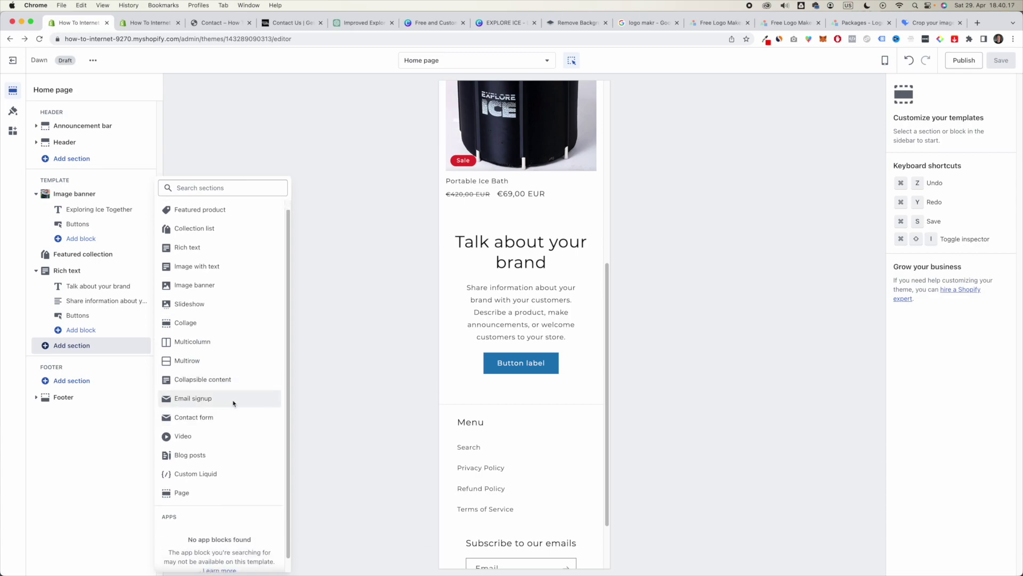
{"action": "left_click", "coordinate": [209, 419]}
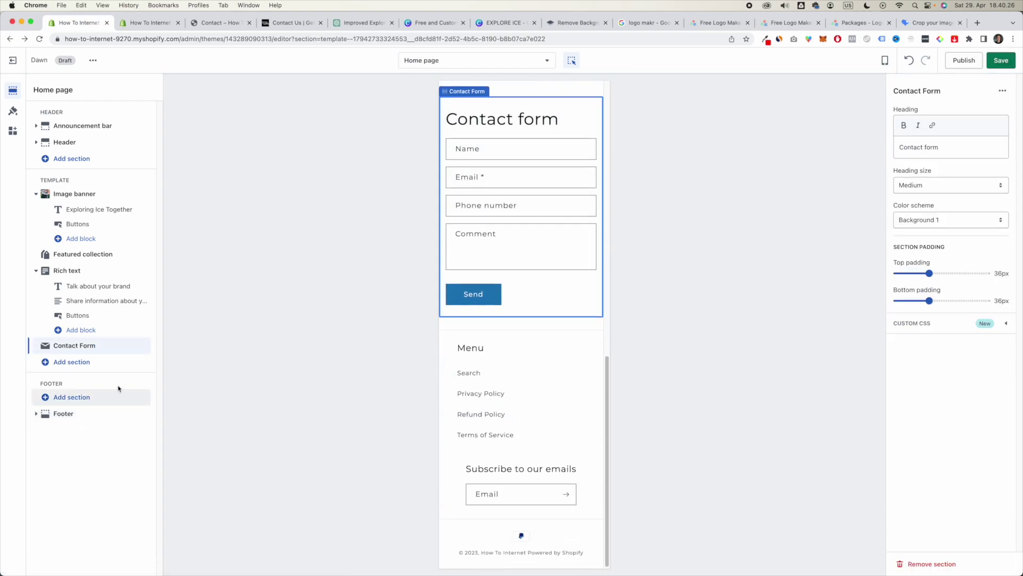
{"action": "left_click", "coordinate": [71, 362]}
{"action": "left_click", "coordinate": [224, 436]}
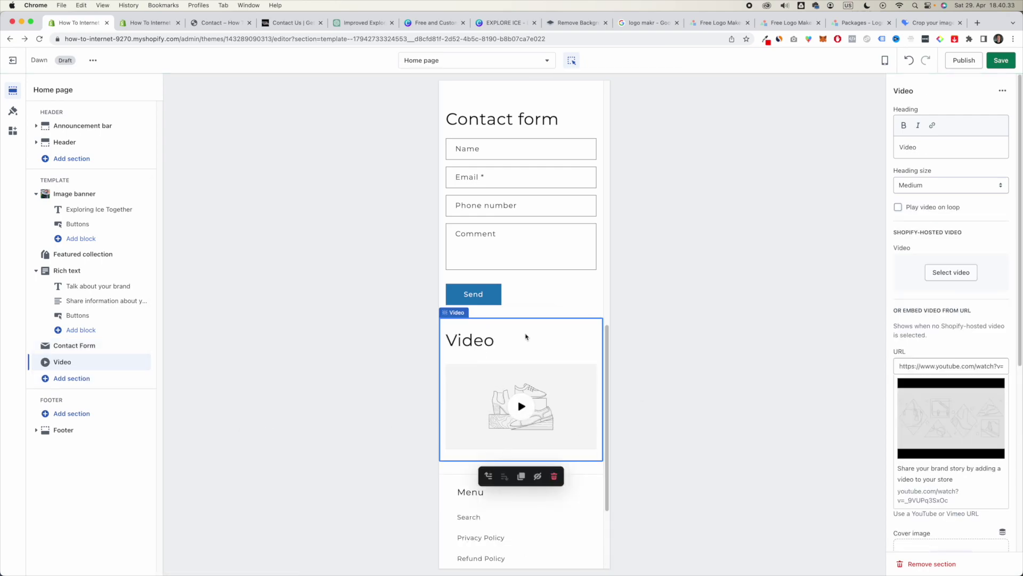
- Move the Video section directly below the image banner, and the Featured collection below the Rich text section
{"action": "scroll", "coordinate": [533, 341], "scroll_direction": "up", "scroll_amount": 15}
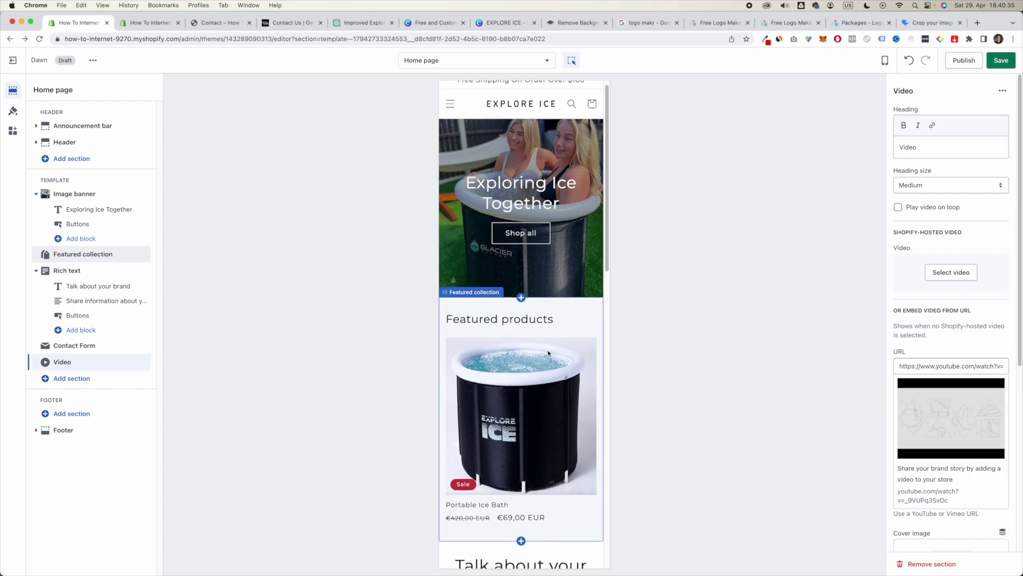
{"action": "scroll", "coordinate": [549, 353], "scroll_direction": "down", "scroll_amount": 15}
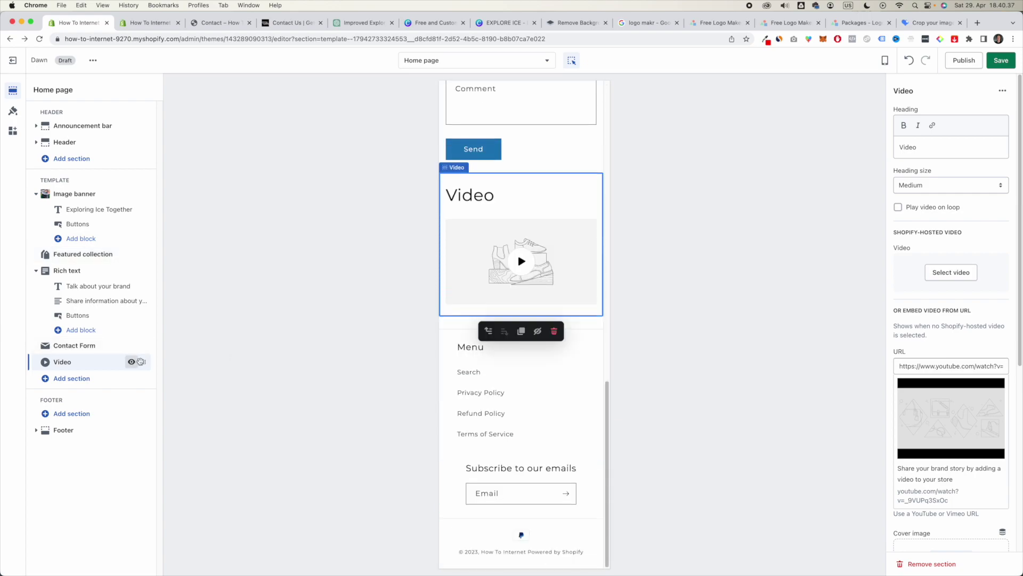
{"action": "left_click_drag", "start_coordinate": [140, 362], "coordinate": [142, 254]}
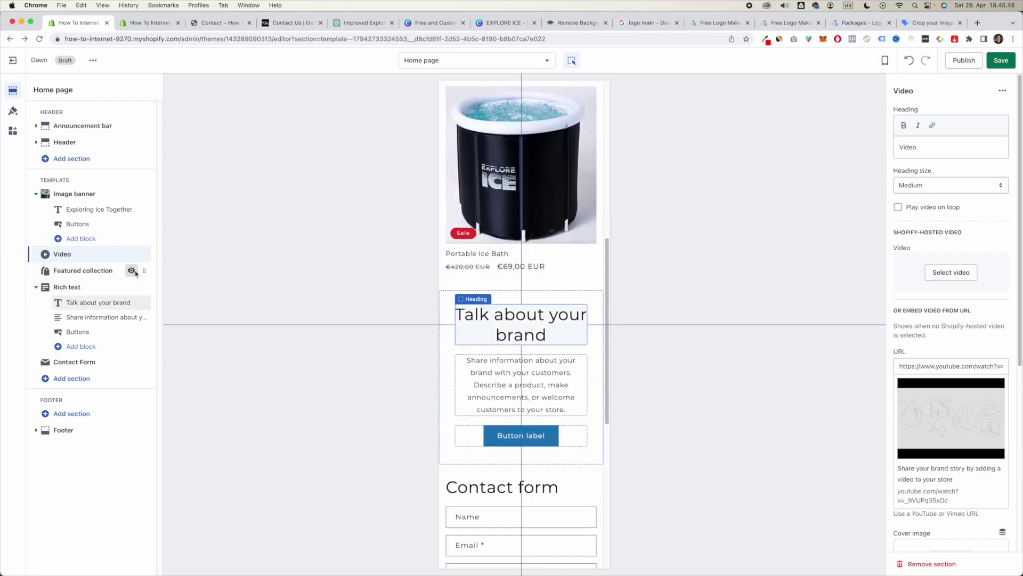
{"action": "left_click_drag", "start_coordinate": [142, 271], "coordinate": [142, 344]}
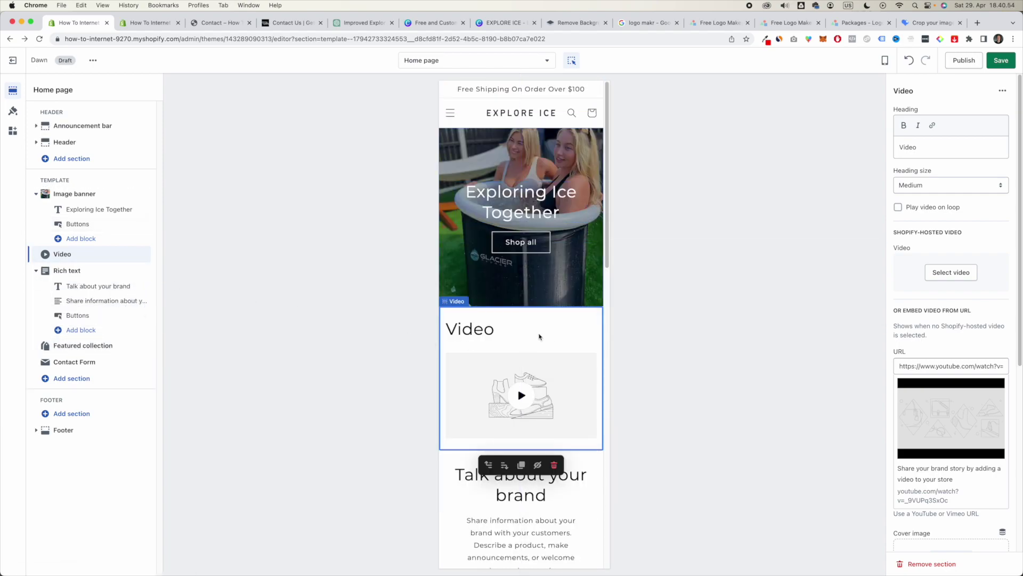
- Review the new section order in the preview and remove the Contact Form section from the home page
{"action": "scroll", "coordinate": [552, 350], "scroll_direction": "down", "scroll_amount": 3}
{"action": "scroll", "coordinate": [552, 350], "scroll_direction": "down", "scroll_amount": 2}
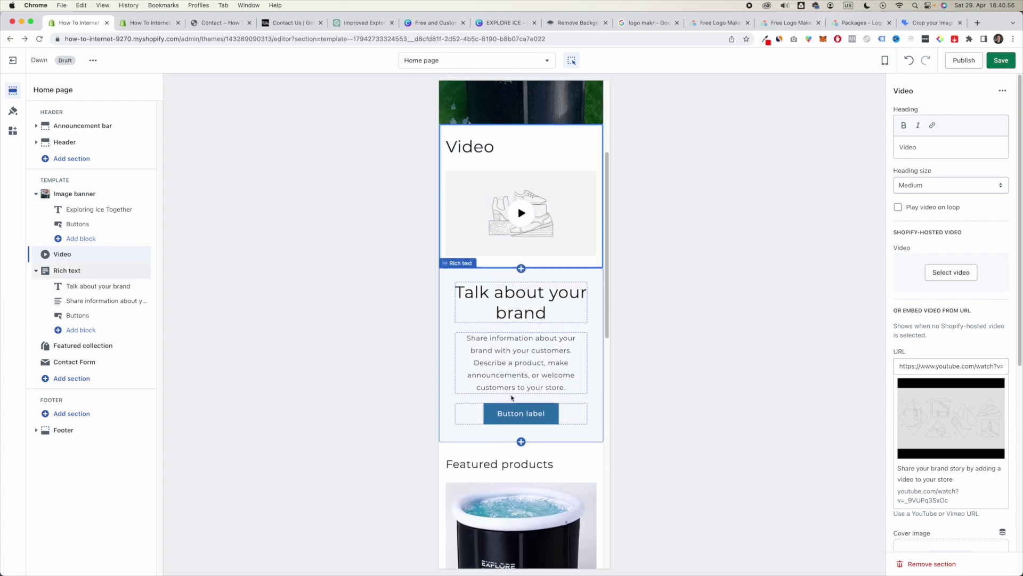
{"action": "scroll", "coordinate": [576, 416], "scroll_direction": "down", "scroll_amount": 5}
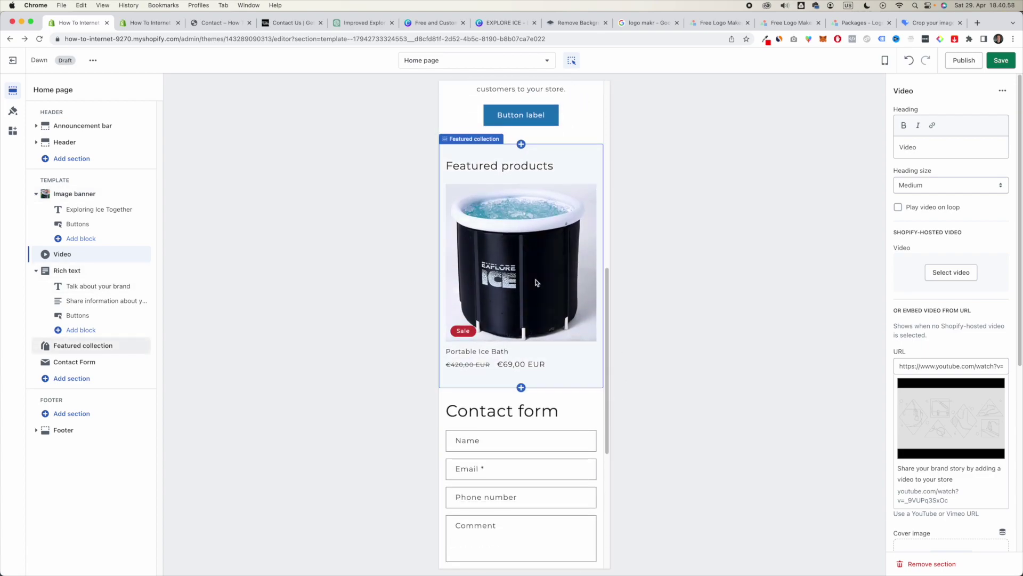
{"action": "scroll", "coordinate": [539, 281], "scroll_direction": "down", "scroll_amount": 5}
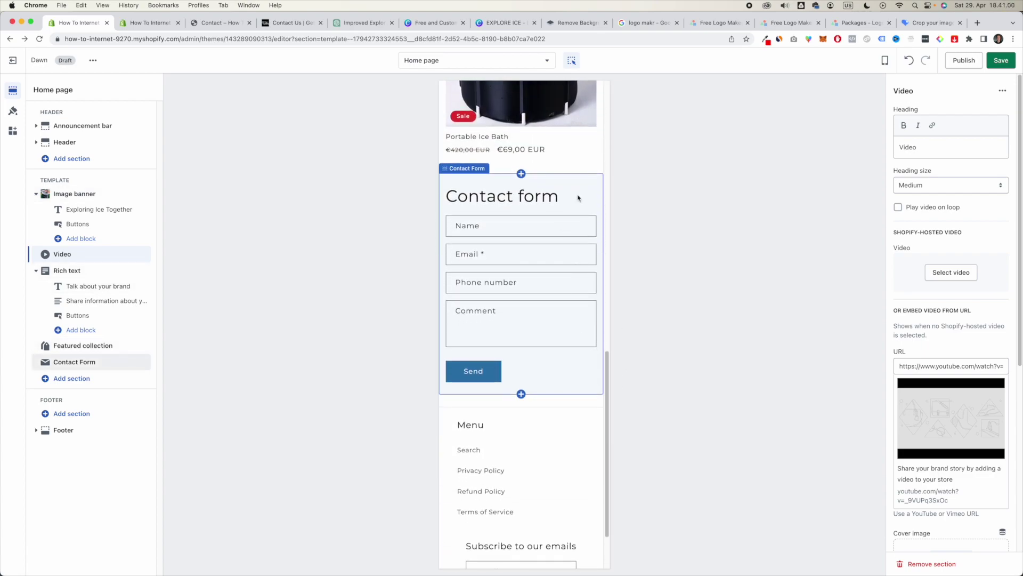
{"action": "left_click", "coordinate": [578, 198]}
{"action": "left_click", "coordinate": [1002, 90]}
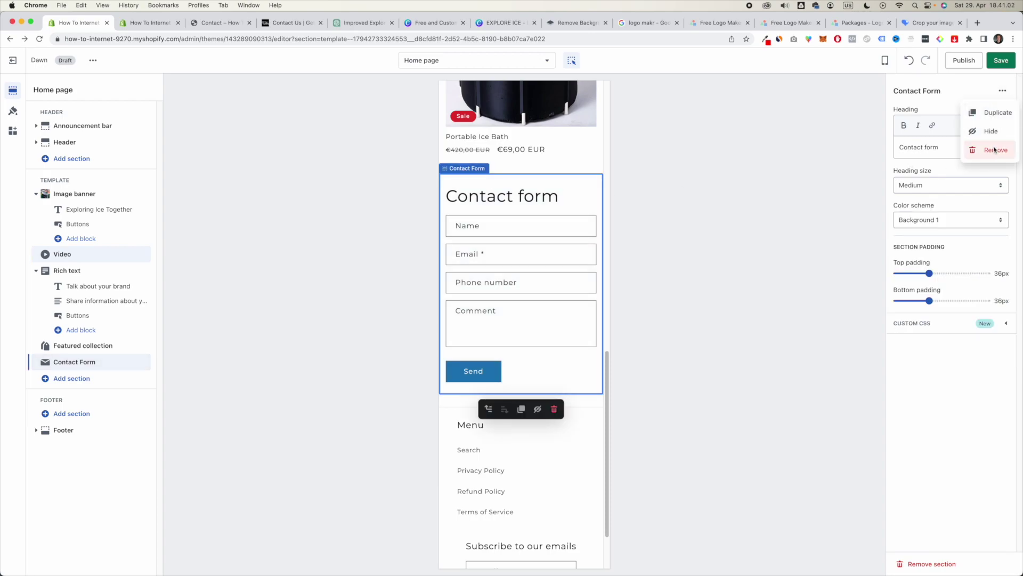
{"action": "left_click", "coordinate": [995, 151]}
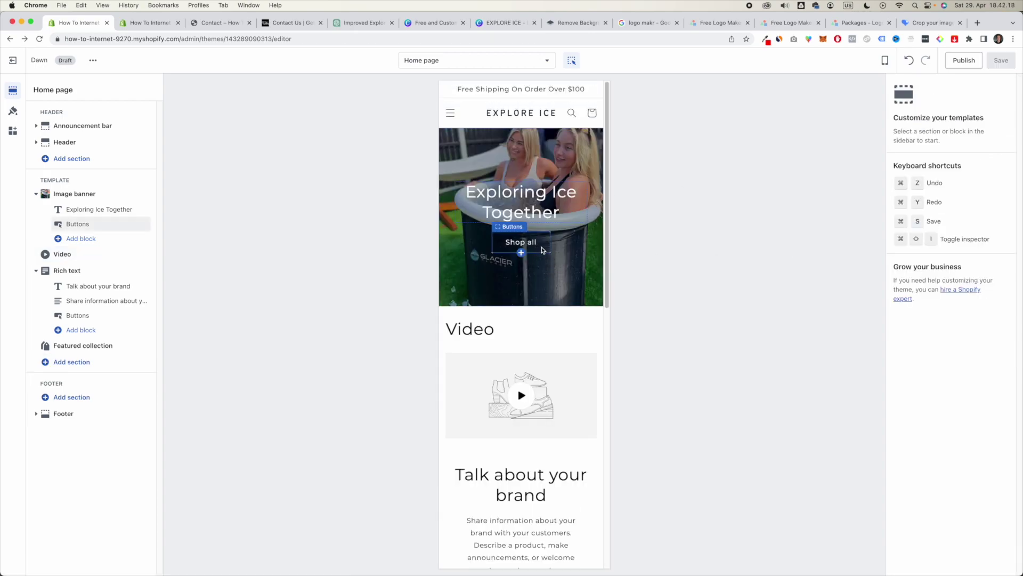
- Follow the image banner's Shop all button in the preview to check its destination, and return to the home page
{"action": "left_click", "coordinate": [541, 250]}
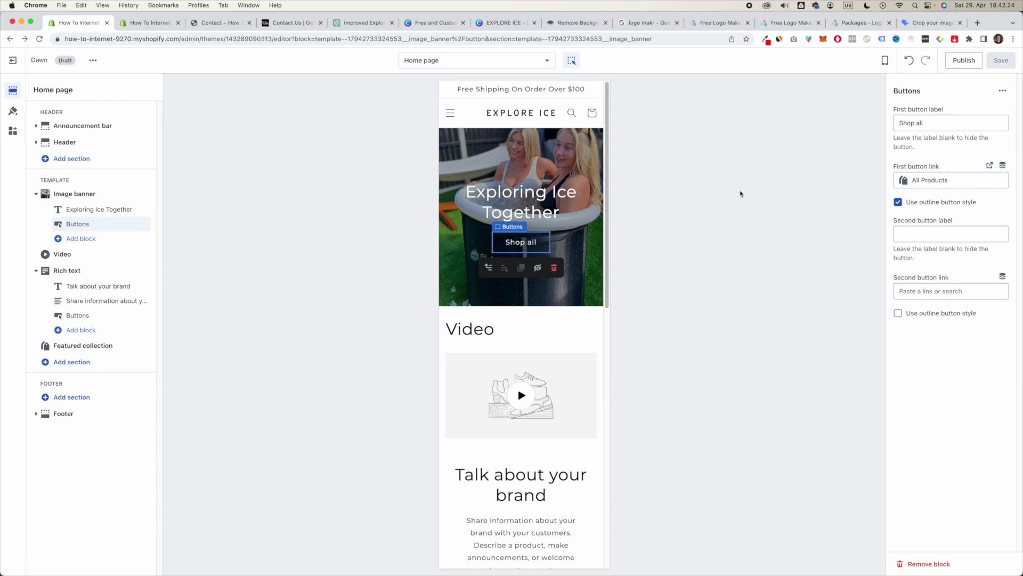
{"action": "left_click", "coordinate": [528, 249]}
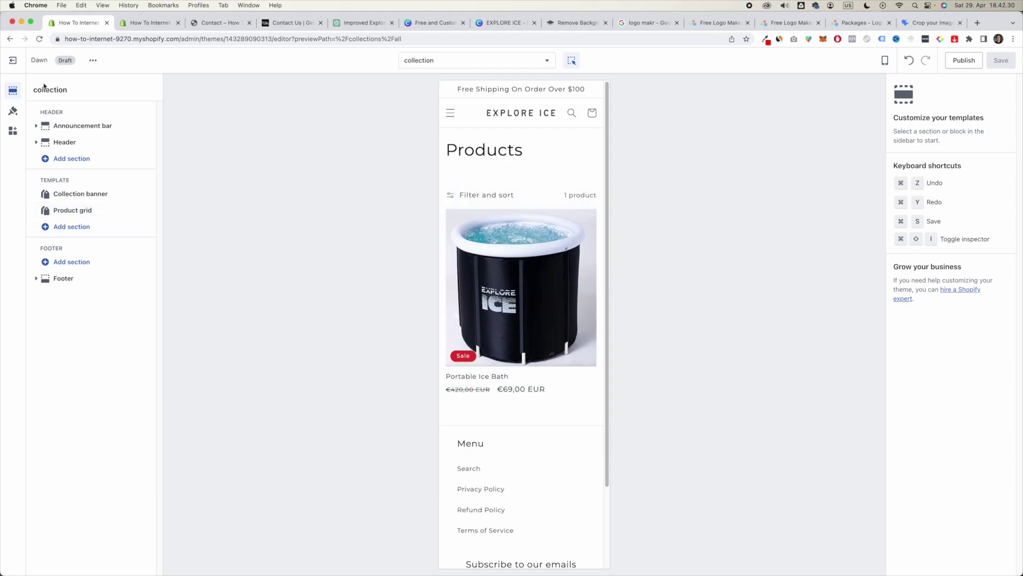
{"action": "left_click", "coordinate": [10, 39]}
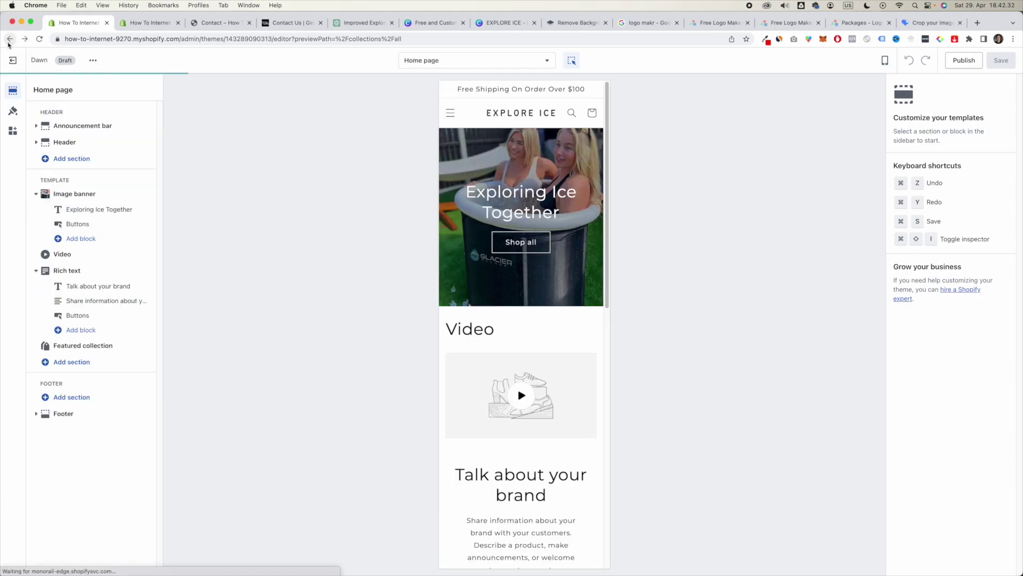
- Link the image banner's Shop all button to the Portable Ice Bath product and save the changes
{"action": "left_click", "coordinate": [520, 243]}
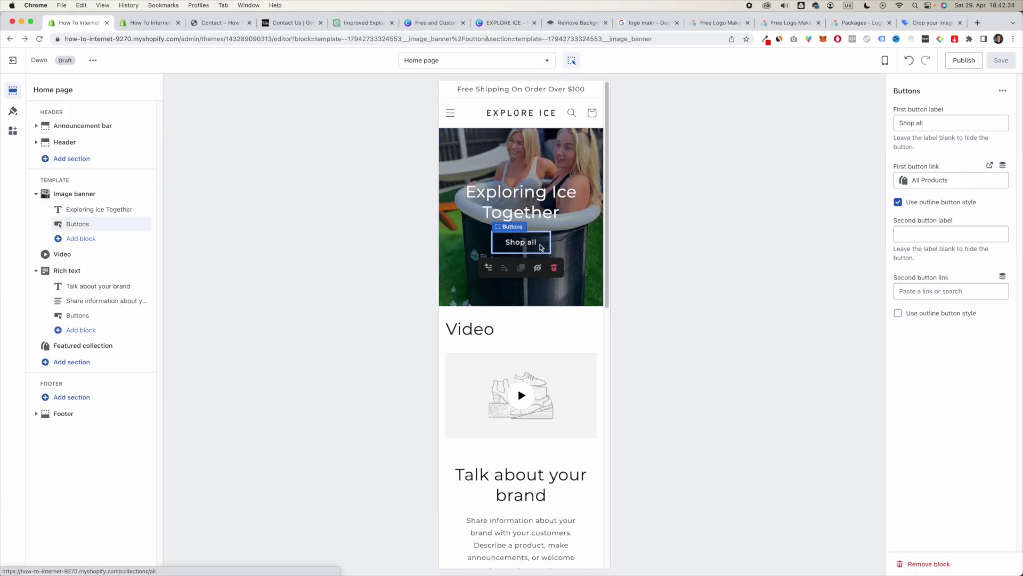
{"action": "left_click", "coordinate": [942, 182]}
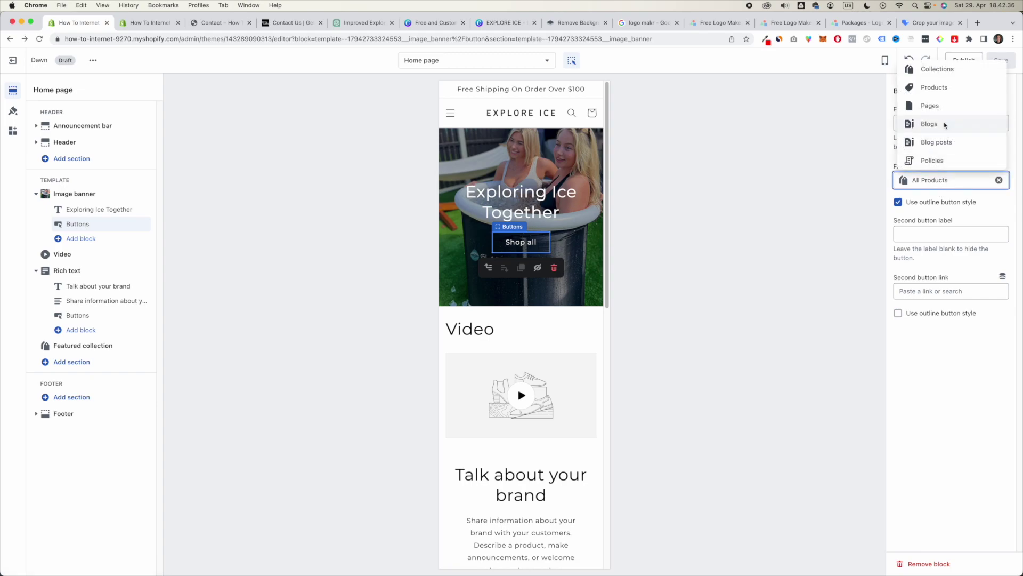
{"action": "left_click", "coordinate": [943, 89]}
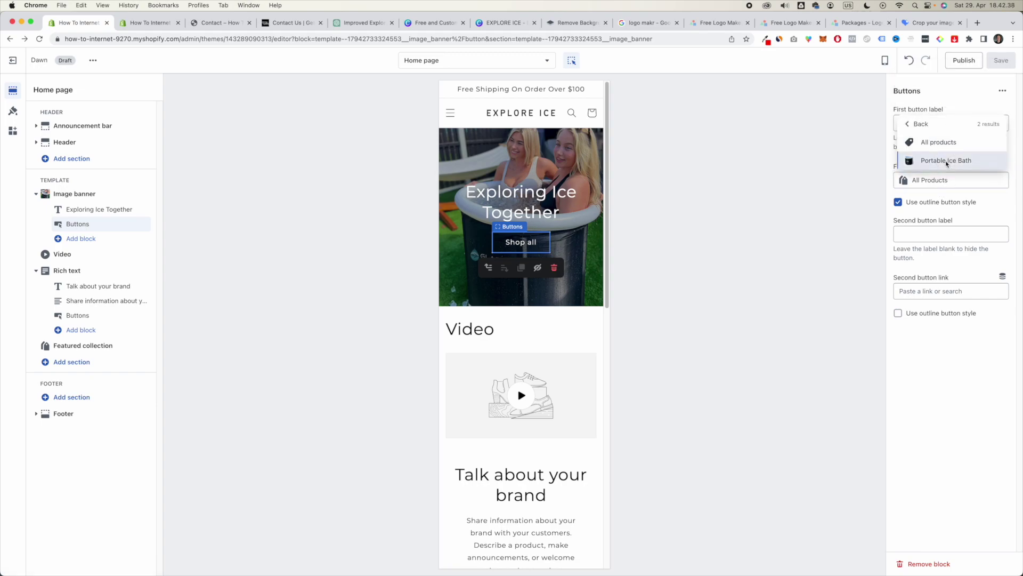
{"action": "left_click", "coordinate": [947, 161]}
{"action": "left_click", "coordinate": [1008, 64]}
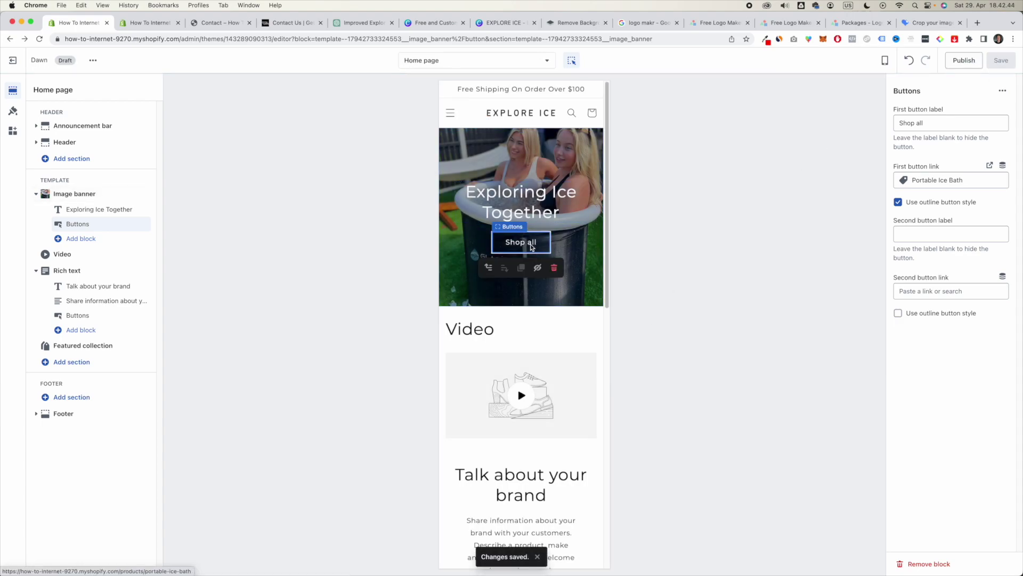
- Shorten the image banner's first button label to Shop and save the changes
{"action": "left_click", "coordinate": [943, 121]}
{"action": "key", "text": "BackSpace"}
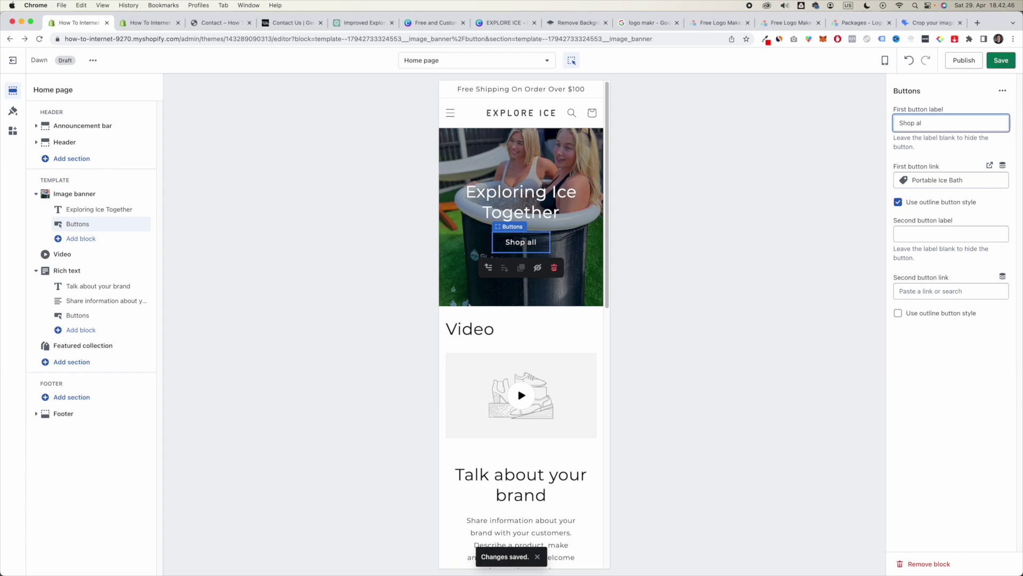
{"action": "left_click", "coordinate": [1002, 62]}
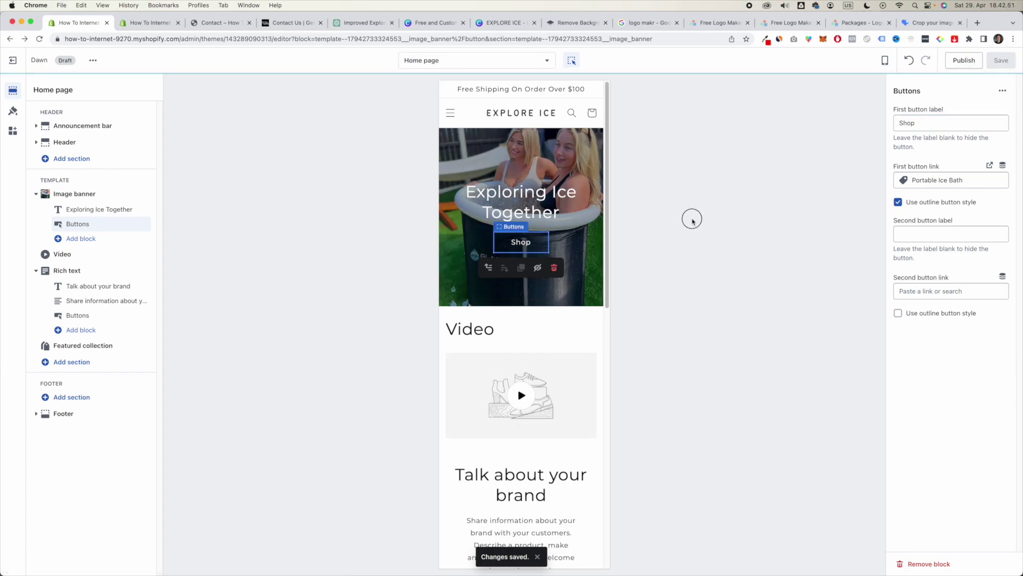
- Follow the image banner's Shop button in the preview to check its product link, and return to the home page
{"action": "left_click", "coordinate": [509, 247]}
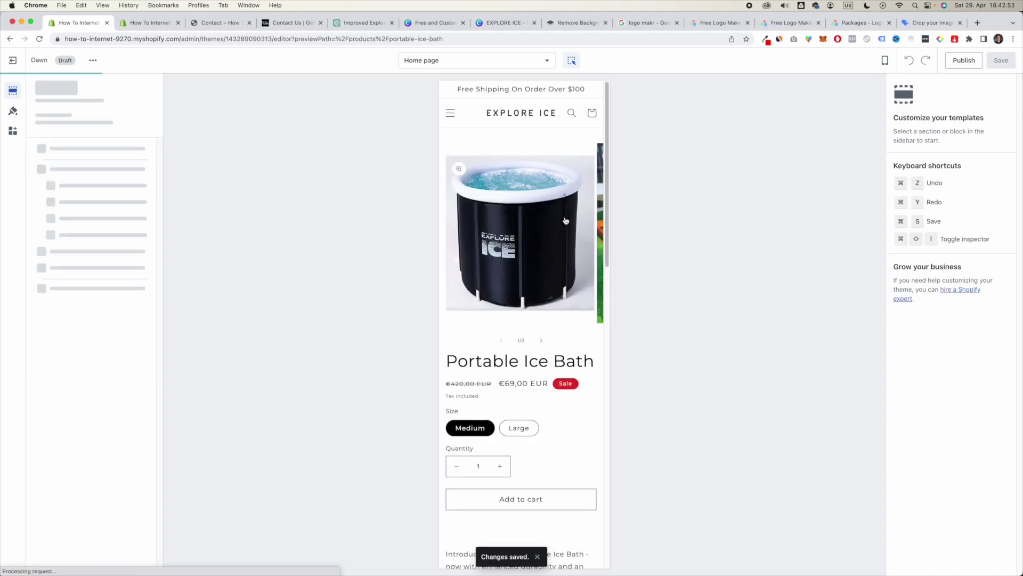
{"action": "left_click", "coordinate": [6, 40]}
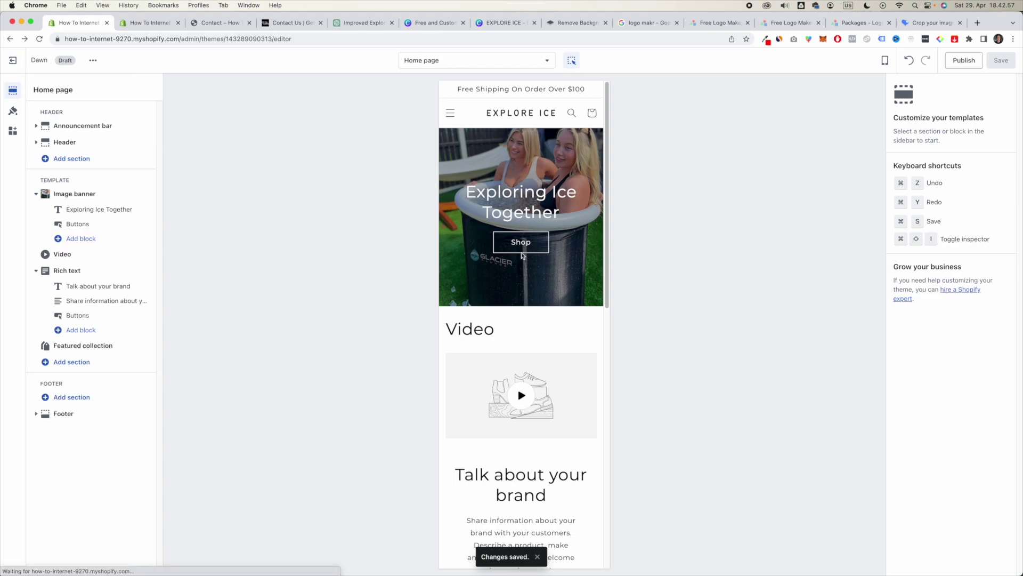
{"action": "scroll", "coordinate": [522, 254], "scroll_direction": "down", "scroll_amount": 5}
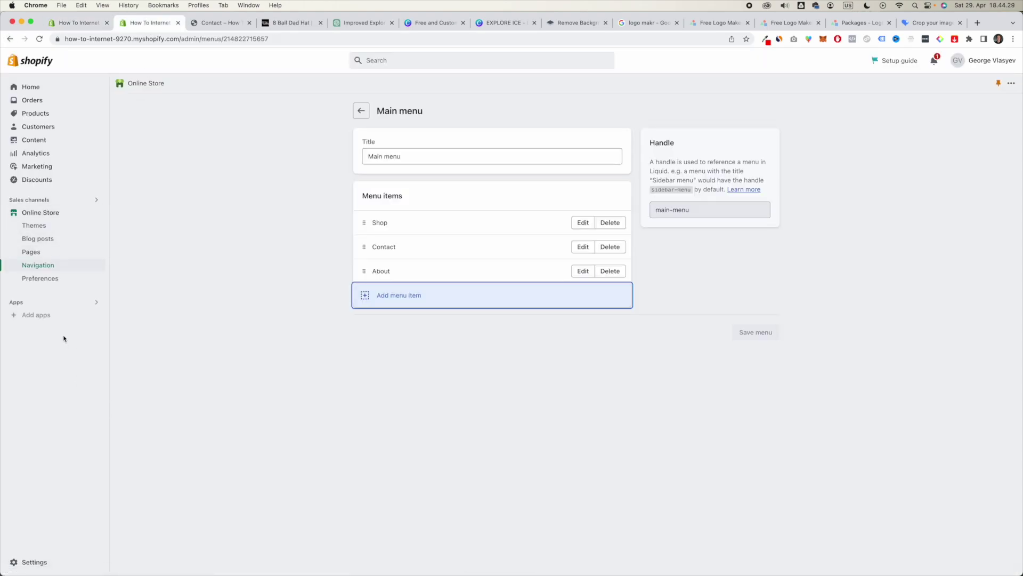
- Open the recommended apps in the store admin and examine the delivery estimate on the CityCaps 8 Ball Dad Hat page for reference
{"action": "left_click", "coordinate": [55, 318]}
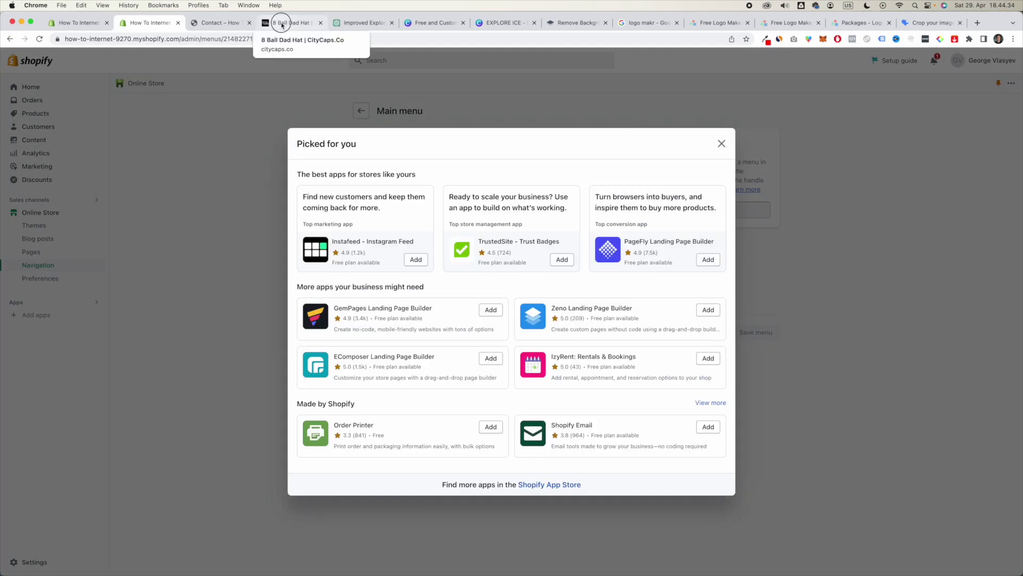
{"action": "left_click", "coordinate": [282, 25]}
{"action": "scroll", "coordinate": [339, 291], "scroll_direction": "down", "scroll_amount": 5}
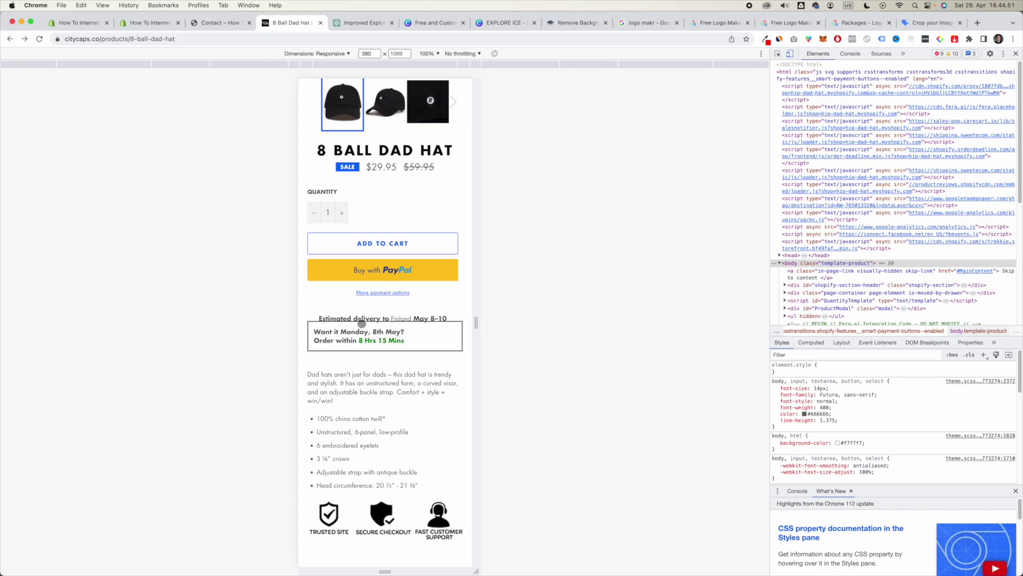
{"action": "left_click", "coordinate": [78, 23]}
{"action": "left_click", "coordinate": [150, 22]}
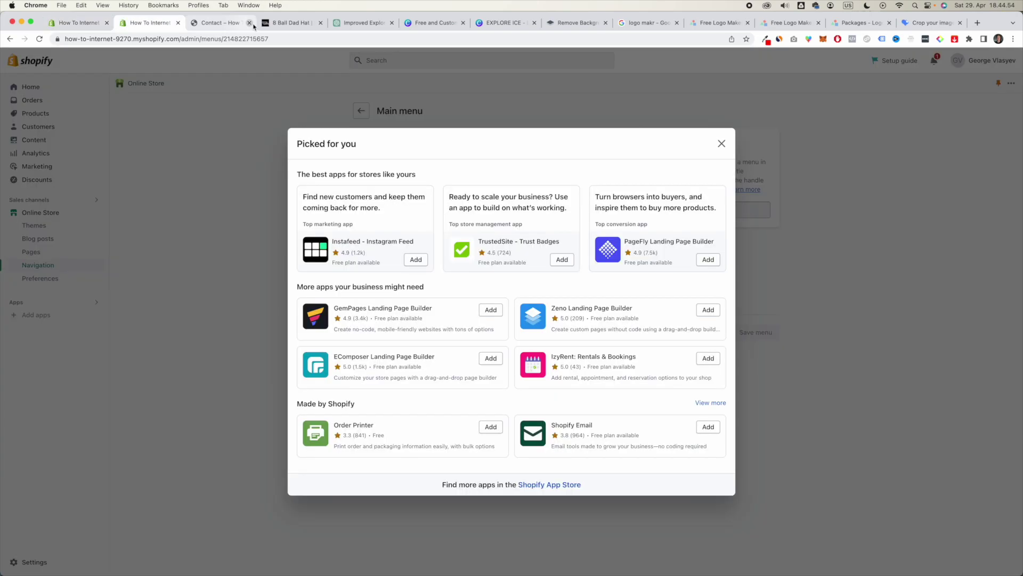
- Search the Shopify App Store for "estimated delivery date" and open the Order Deadline app's listing
{"action": "left_click", "coordinate": [542, 486]}
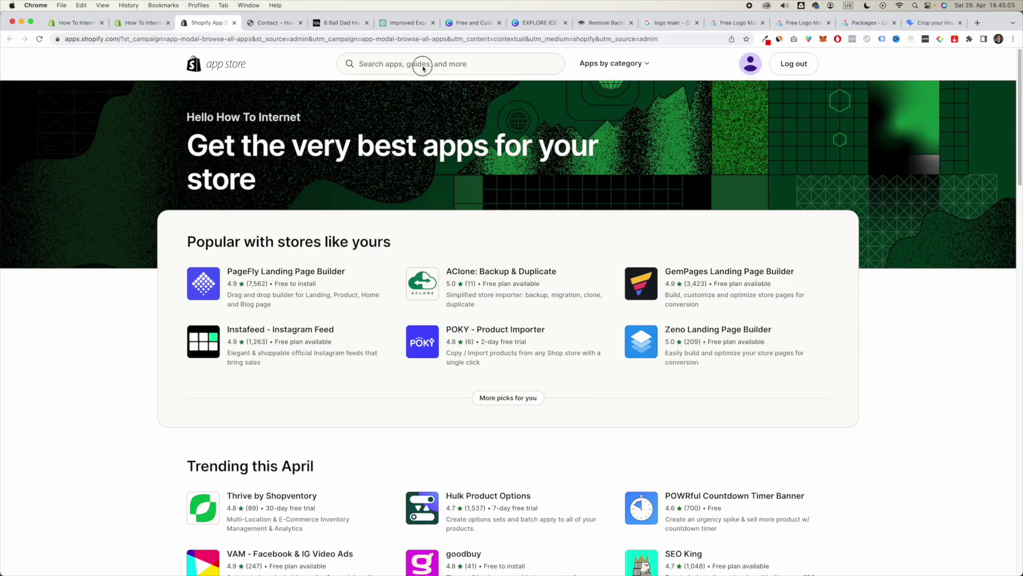
{"action": "left_click", "coordinate": [424, 68]}
{"action": "type", "text": "estimated de"}
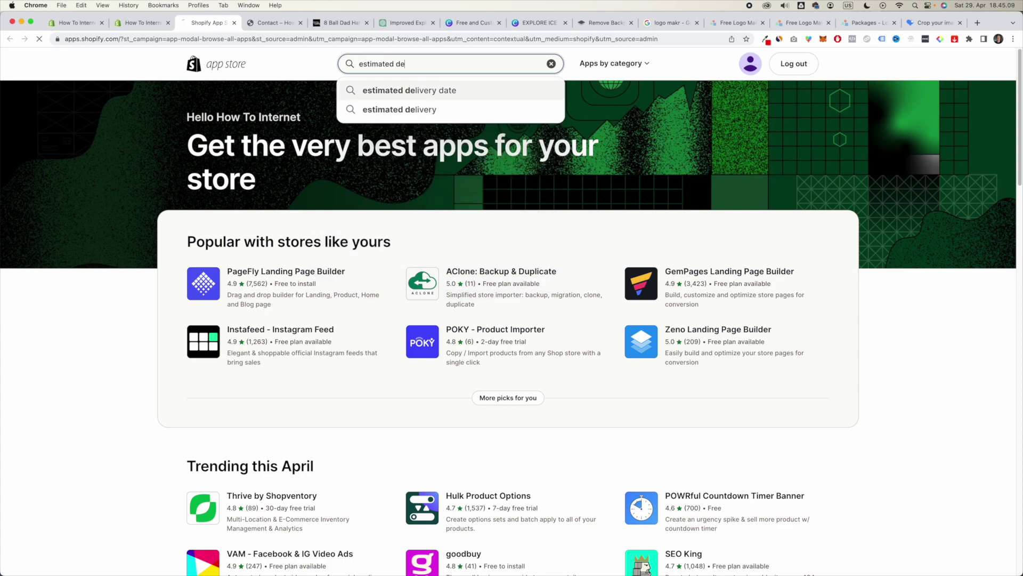
{"action": "key", "text": "Return"}
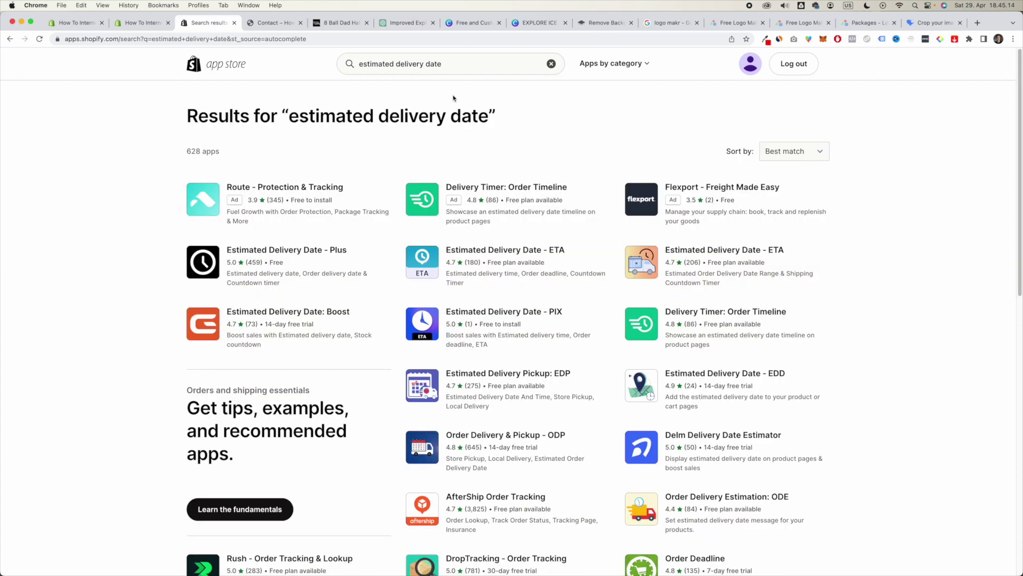
{"action": "scroll", "coordinate": [715, 248], "scroll_direction": "down", "scroll_amount": 6}
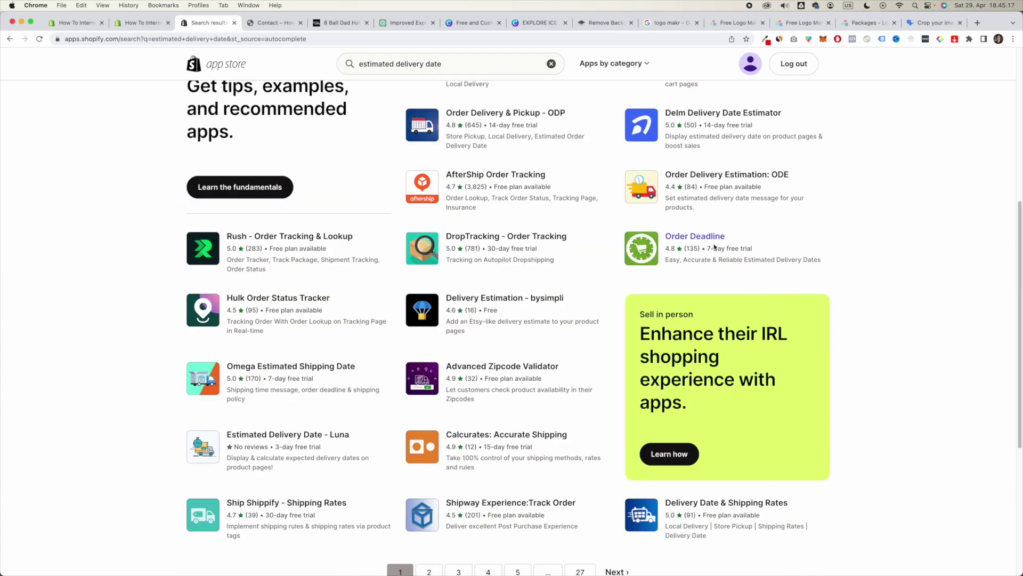
{"action": "left_click", "coordinate": [666, 246]}
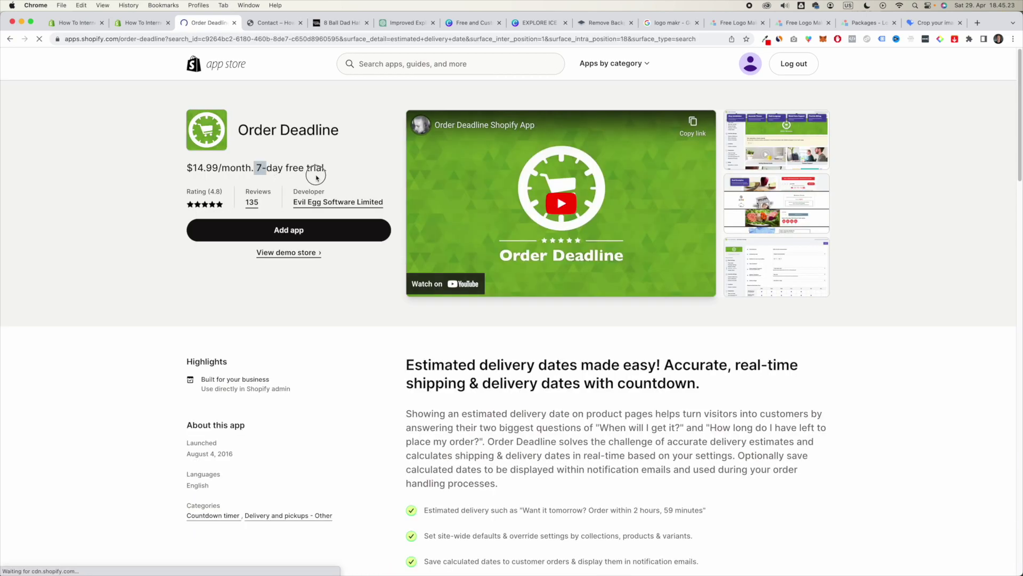
- Examine Order Deadline's pricing, free trial and reviews, and switch back to the CityCaps product page
{"action": "left_click_drag", "start_coordinate": [187, 169], "coordinate": [250, 171]}
{"action": "left_click", "coordinate": [250, 172]}
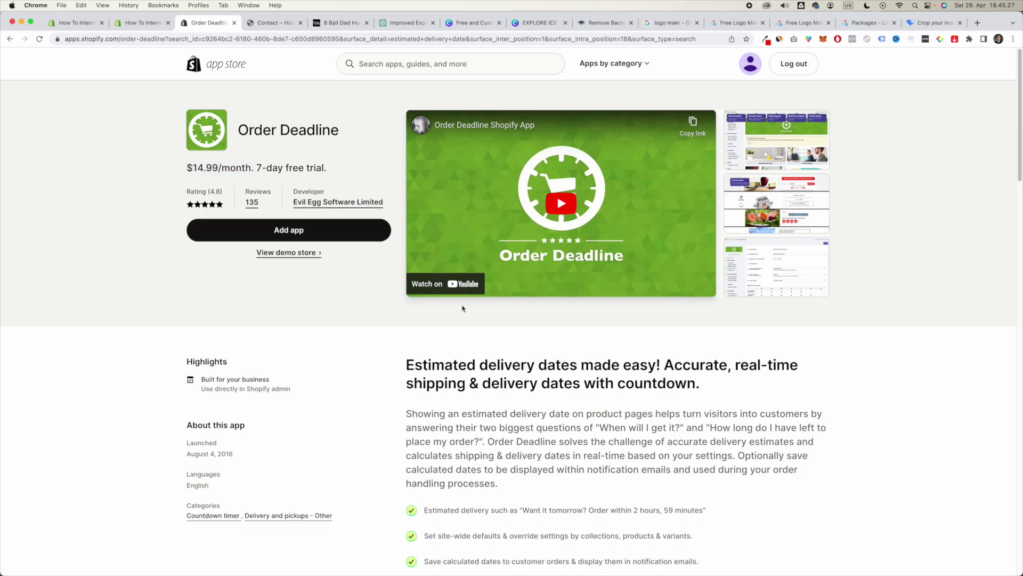
{"action": "scroll", "coordinate": [451, 312], "scroll_direction": "down", "scroll_amount": 20}
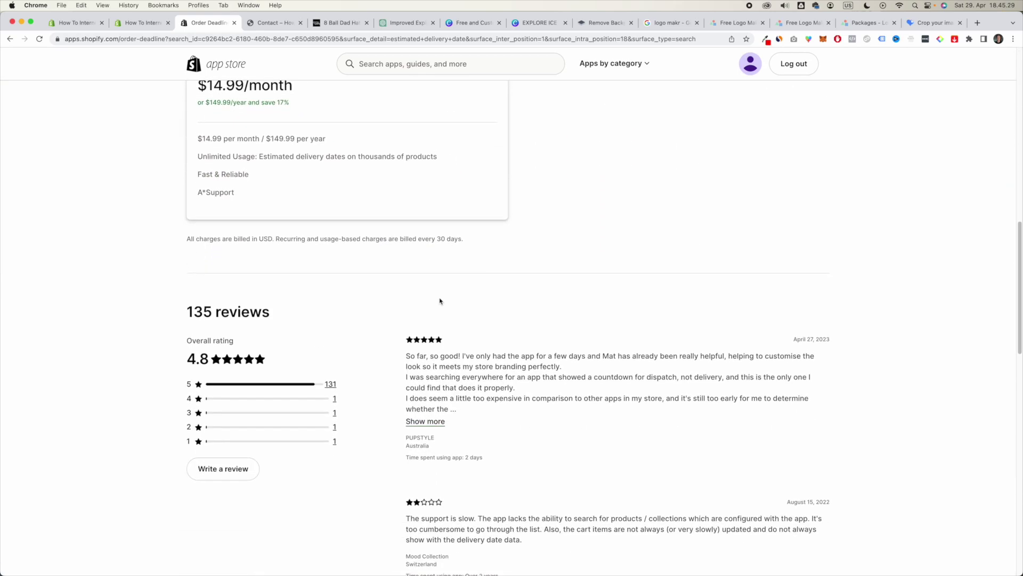
{"action": "scroll", "coordinate": [440, 301], "scroll_direction": "up", "scroll_amount": 20}
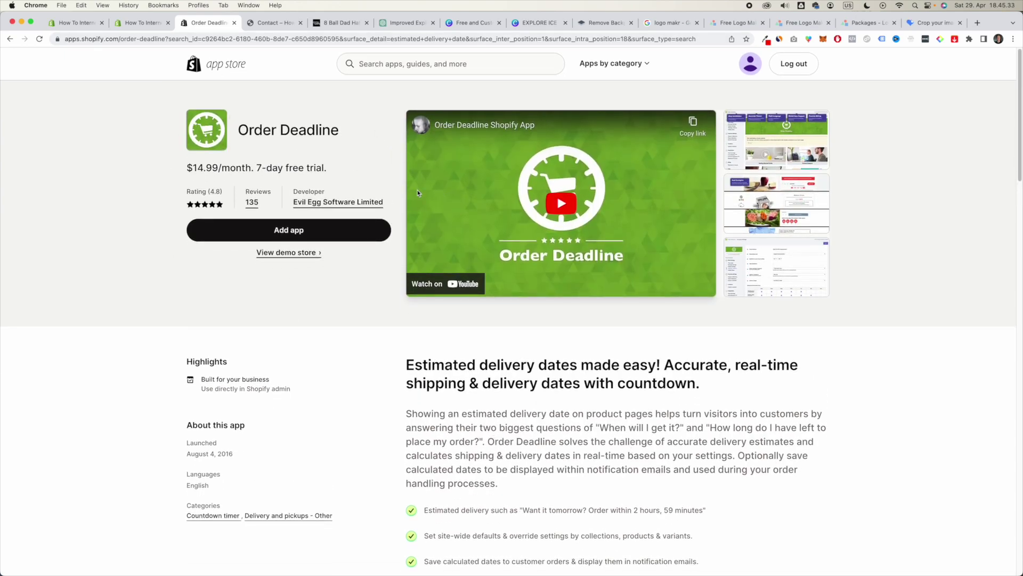
{"action": "left_click", "coordinate": [333, 22]}
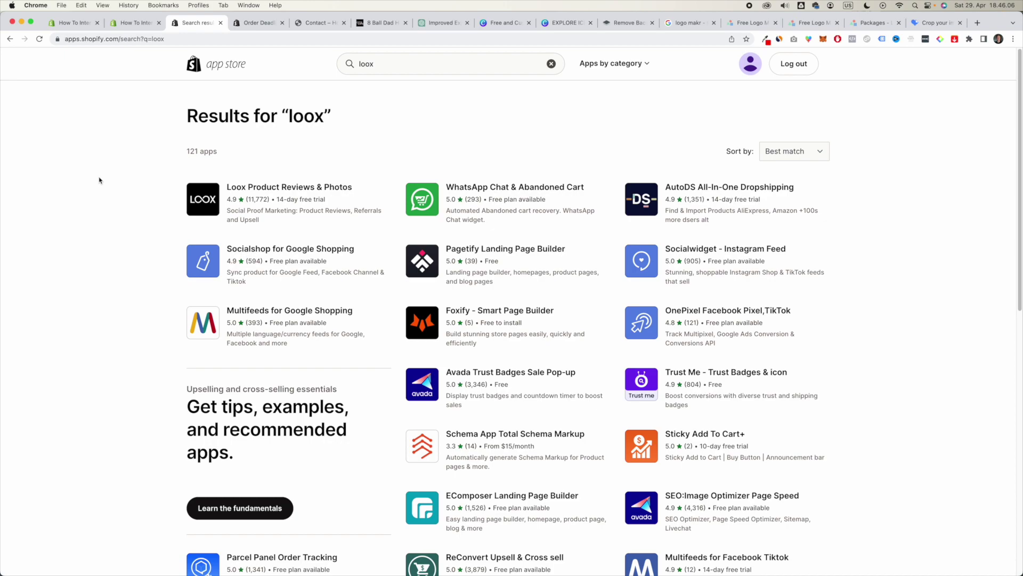
- Open the Loox Product Reviews & Photos listing from the loox search results and examine its monthly price and free trial
{"action": "left_click", "coordinate": [210, 200]}
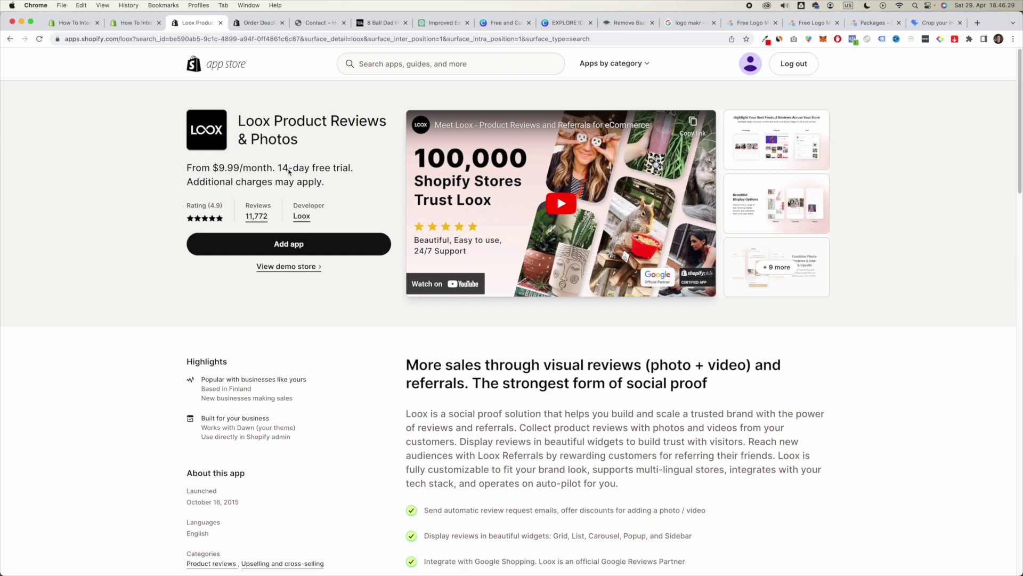
{"action": "left_click_drag", "start_coordinate": [279, 170], "coordinate": [344, 169]}
{"action": "left_click", "coordinate": [241, 168]}
{"action": "left_click_drag", "start_coordinate": [188, 168], "coordinate": [272, 167]}
{"action": "left_click", "coordinate": [238, 165]}
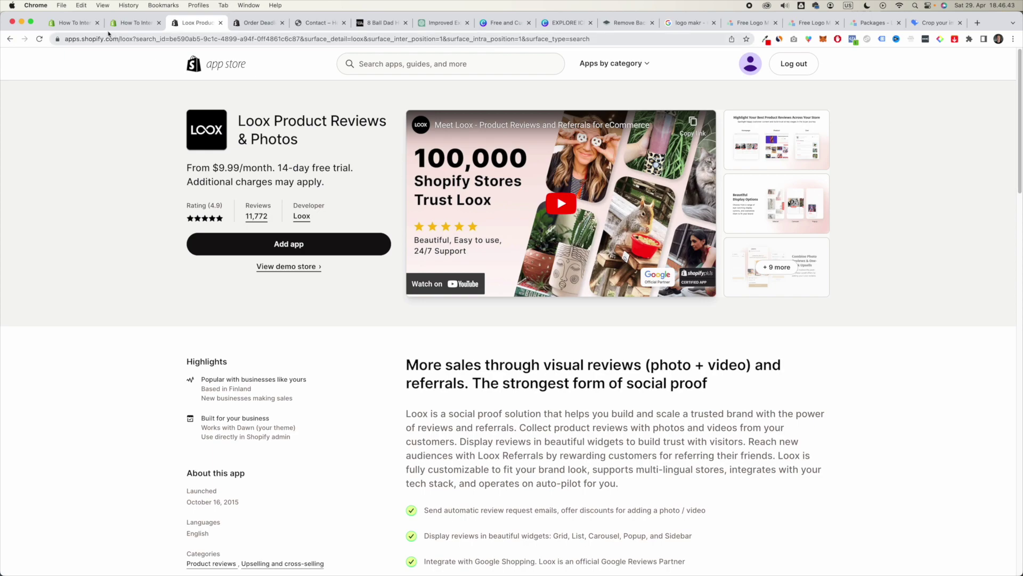
- Revisit the Order Deadline and Loox app listings and return to the home page in the theme editor
{"action": "left_click", "coordinate": [72, 23]}
{"action": "left_click", "coordinate": [187, 24]}
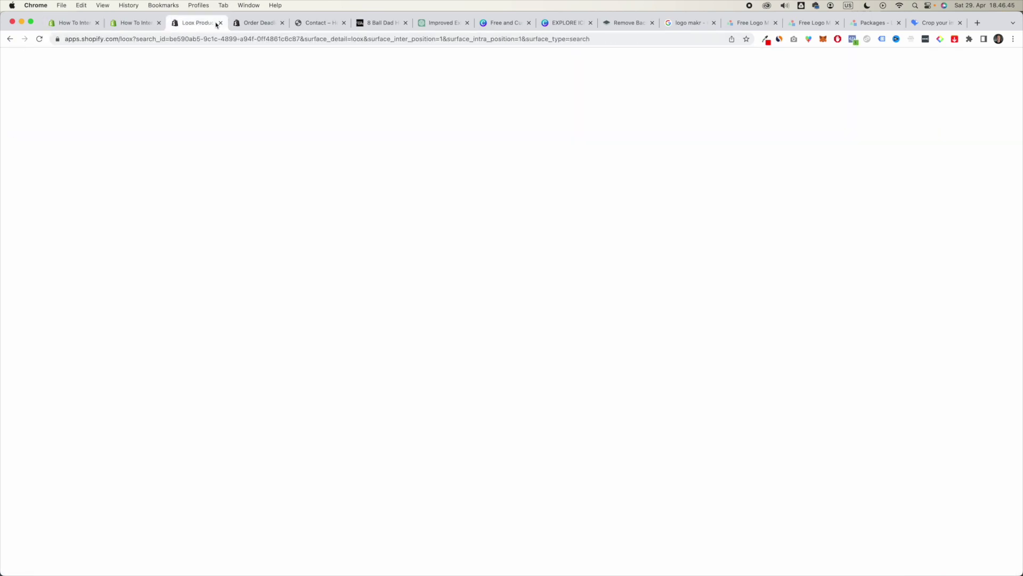
{"action": "left_click", "coordinate": [257, 23]}
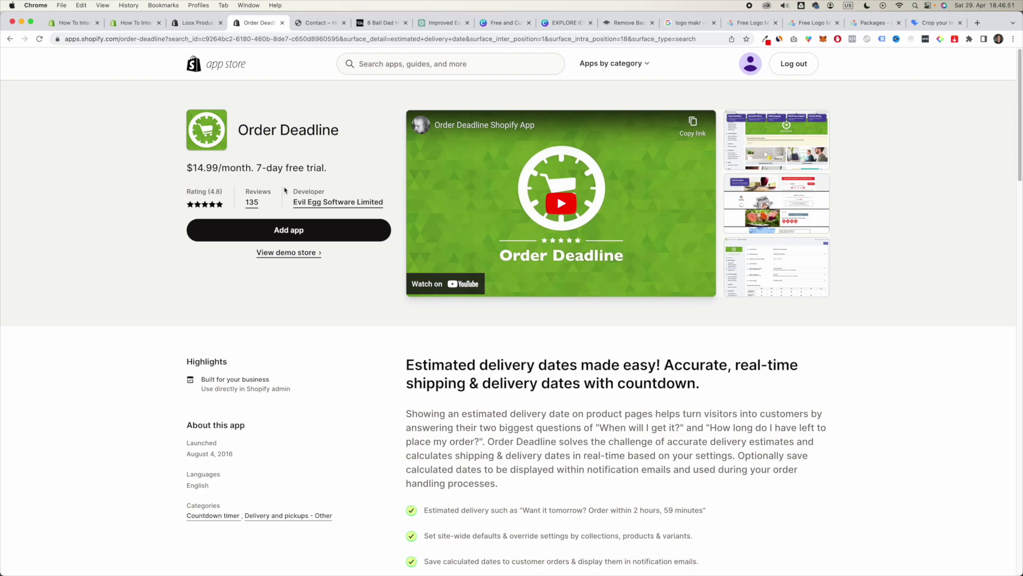
{"action": "left_click", "coordinate": [196, 23]}
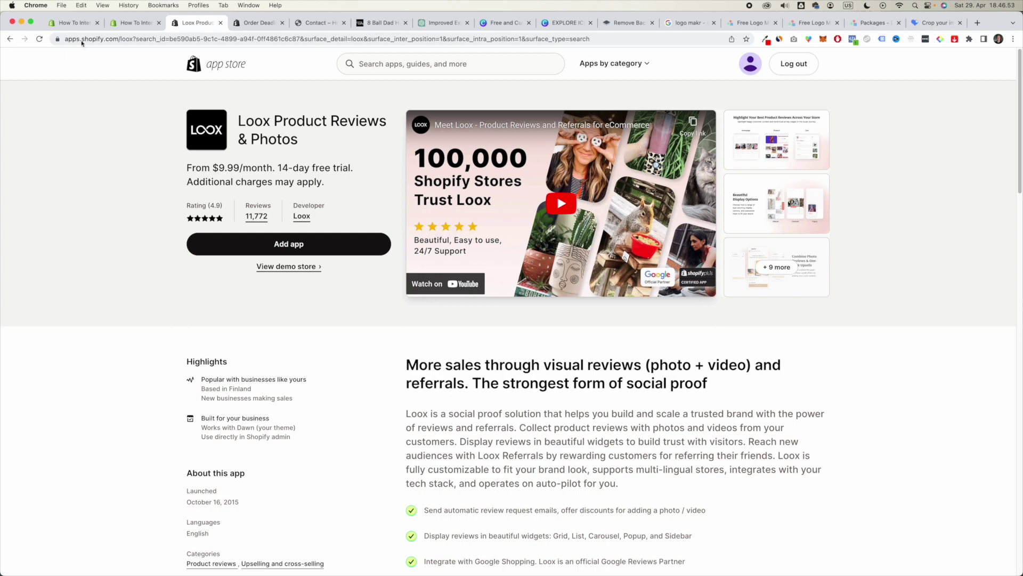
{"action": "left_click", "coordinate": [74, 23]}
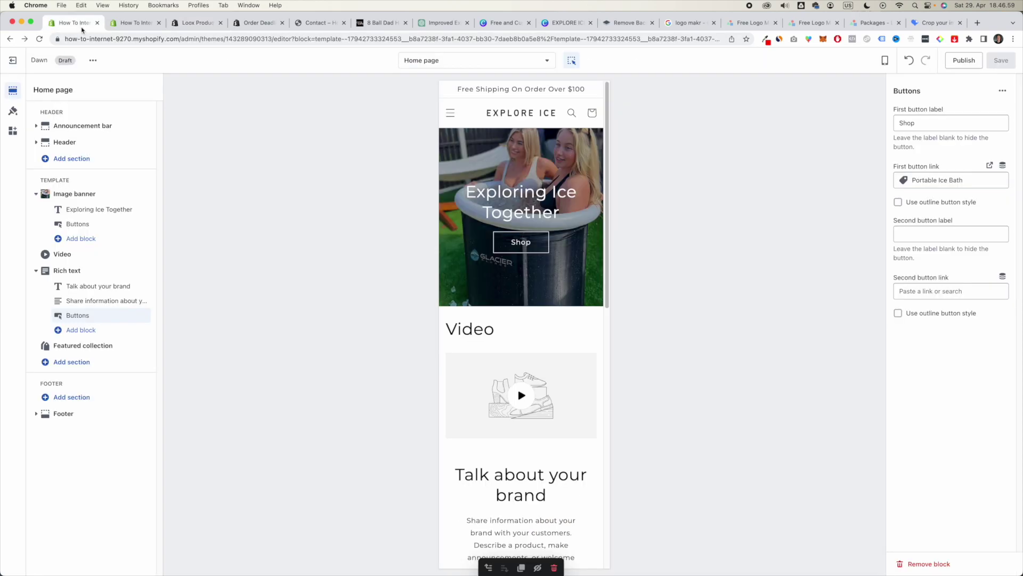